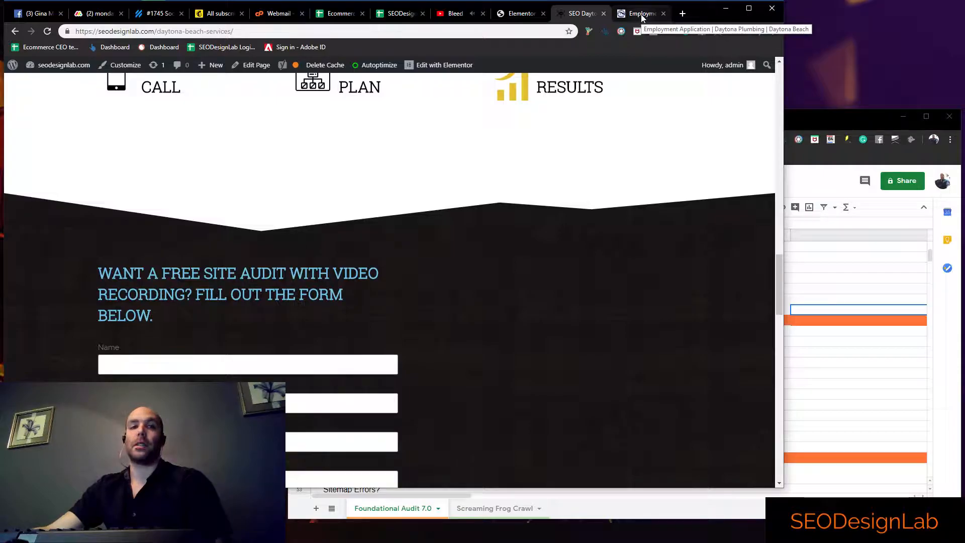
Switch from the SEODesignLab services page to the Daytona Plumbing site and open its home page
scroll(492, 196, "up", 20)
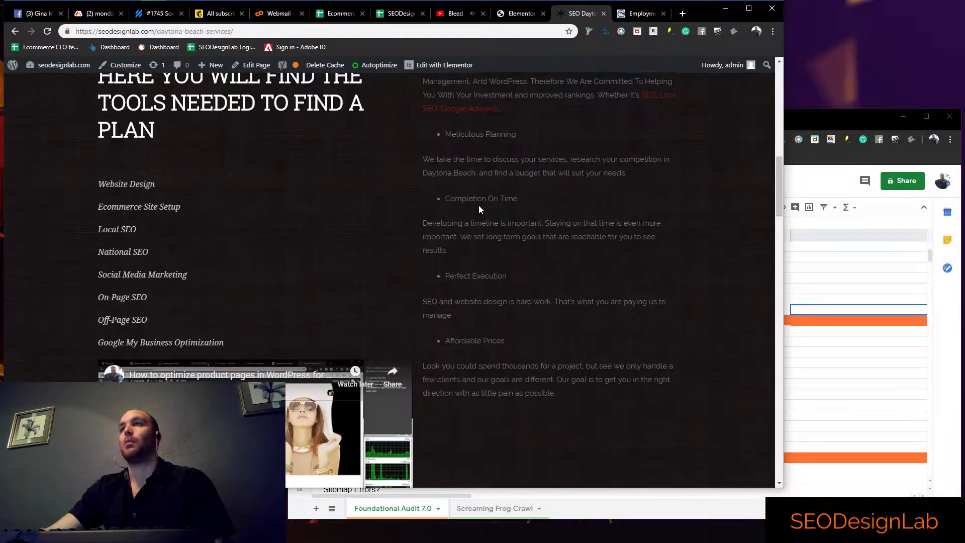
scroll(490, 196, "up", 7)
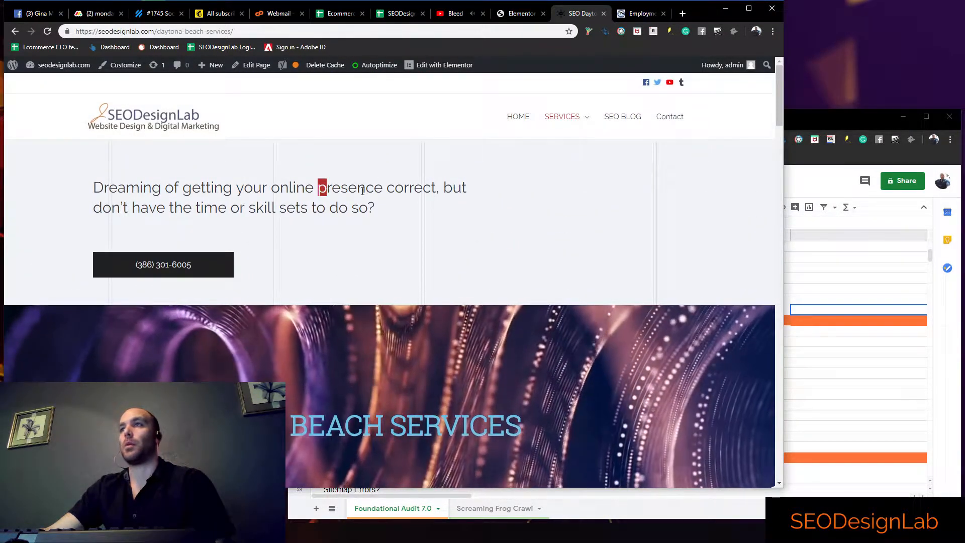
left_click(636, 13)
left_click(71, 154)
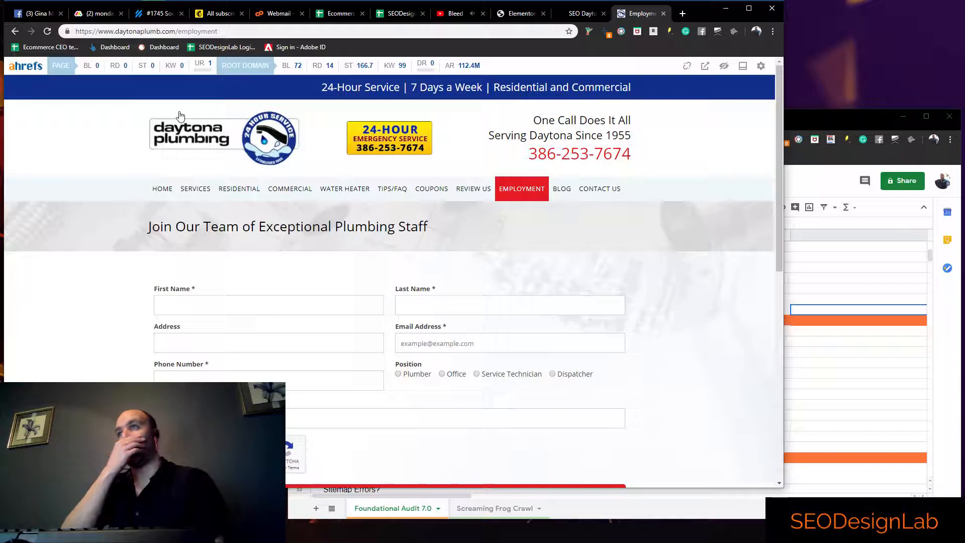
left_click(174, 192)
In the SEO audit spreadsheet, go through the roadmap header details and set the Average Conversion Value to $500
left_click(837, 300)
scroll(561, 313, "up", 3)
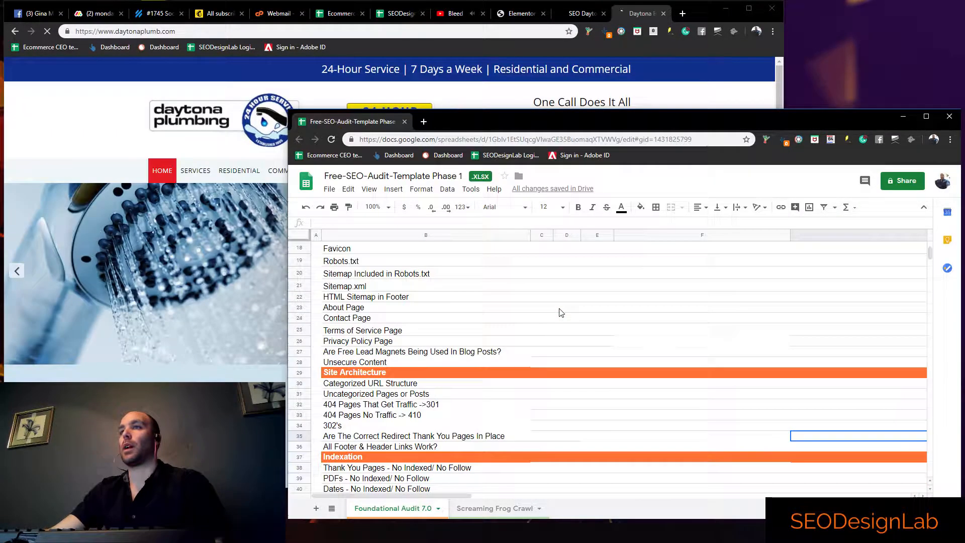
scroll(562, 312, "up", 5)
left_click(392, 300)
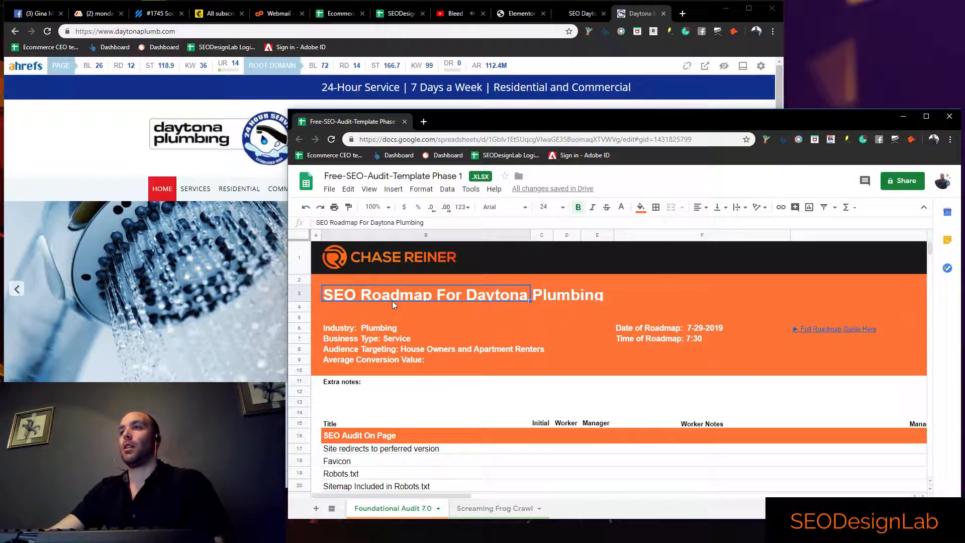
double_click(391, 297)
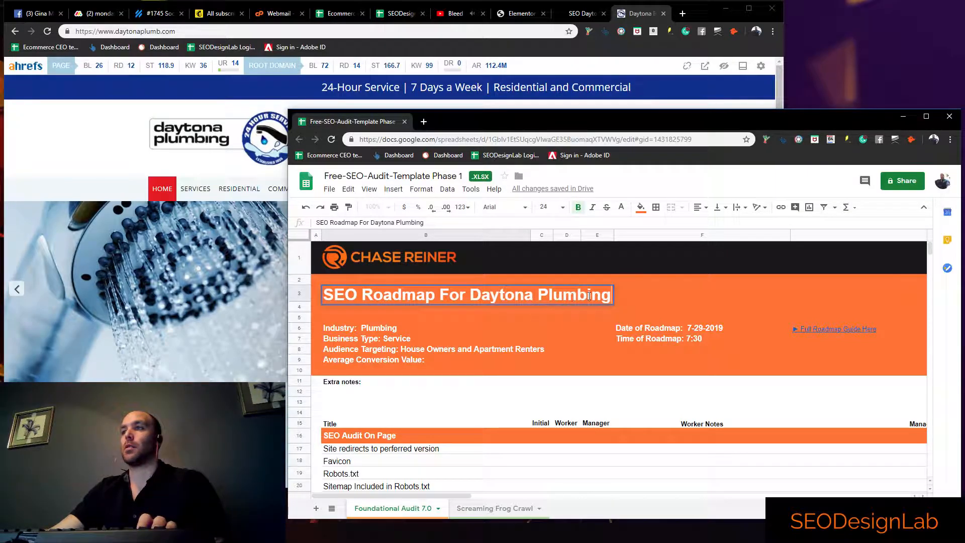
left_click(389, 332)
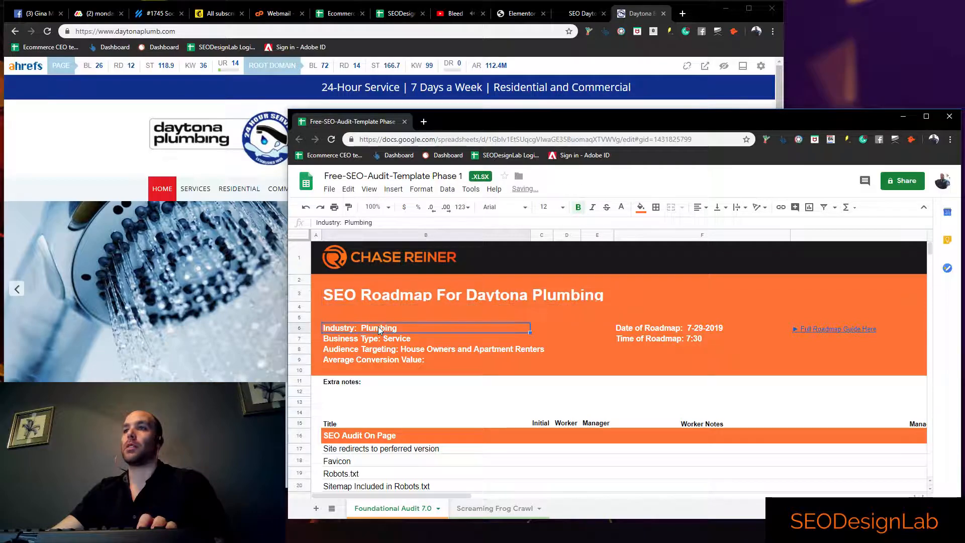
left_click(420, 339)
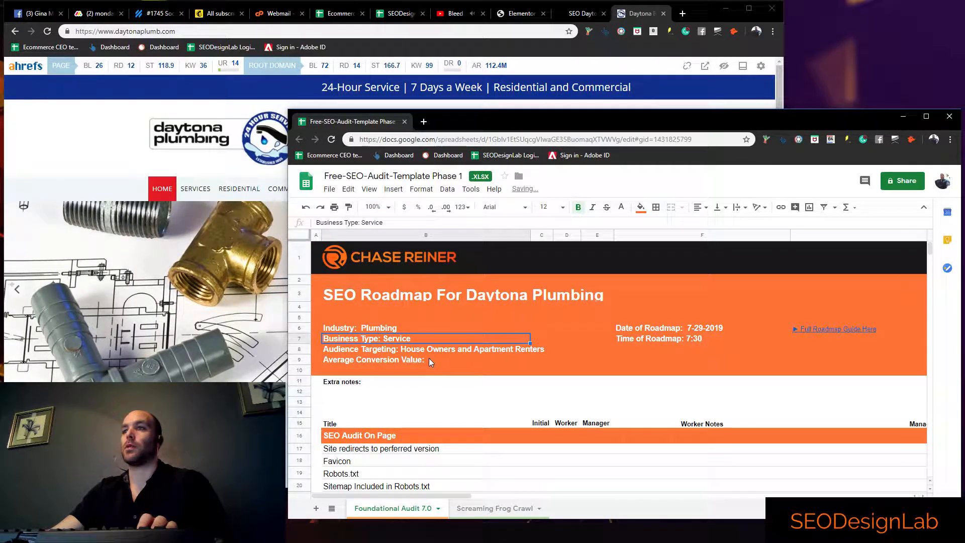
left_click(436, 351)
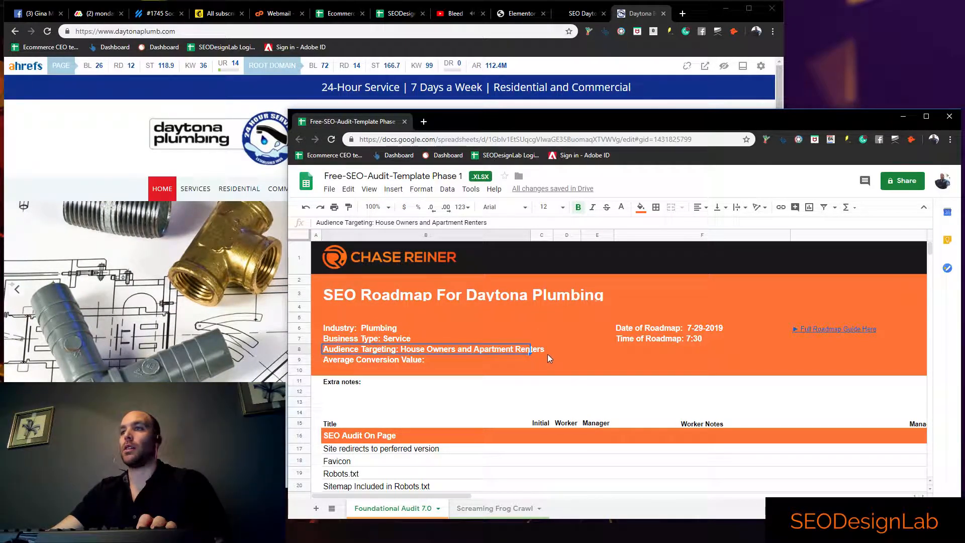
double_click(440, 362)
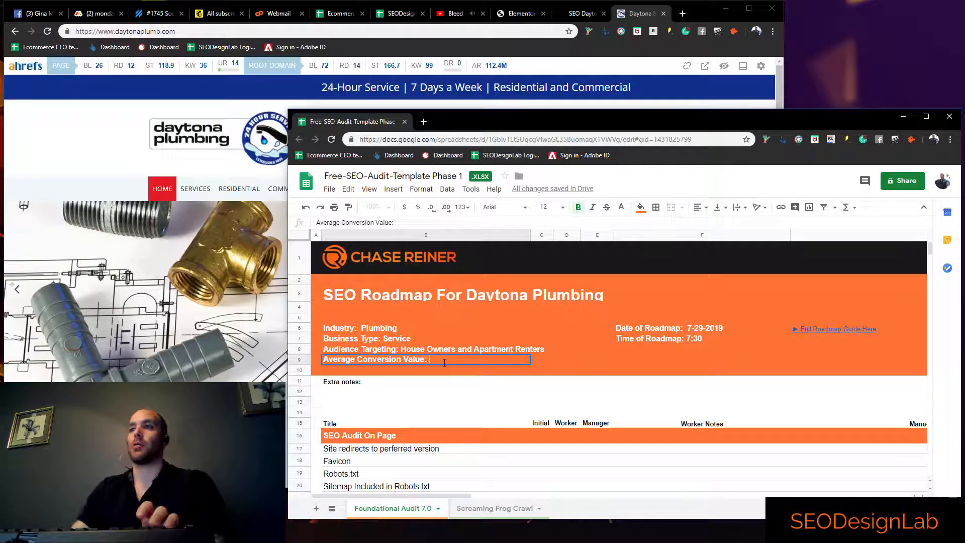
type("$500")
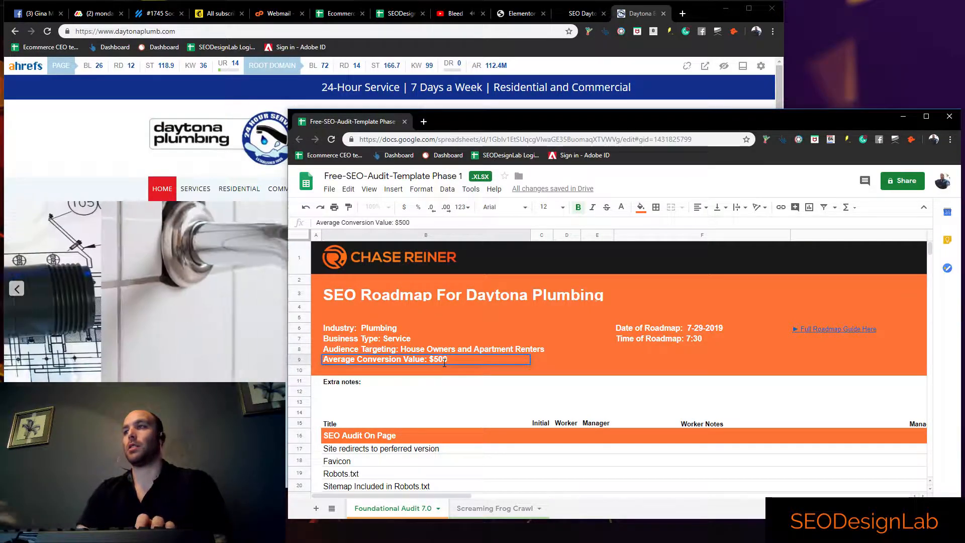
Change the Time of Roadmap in the audit header to 7:50
left_click(703, 329)
double_click(710, 340)
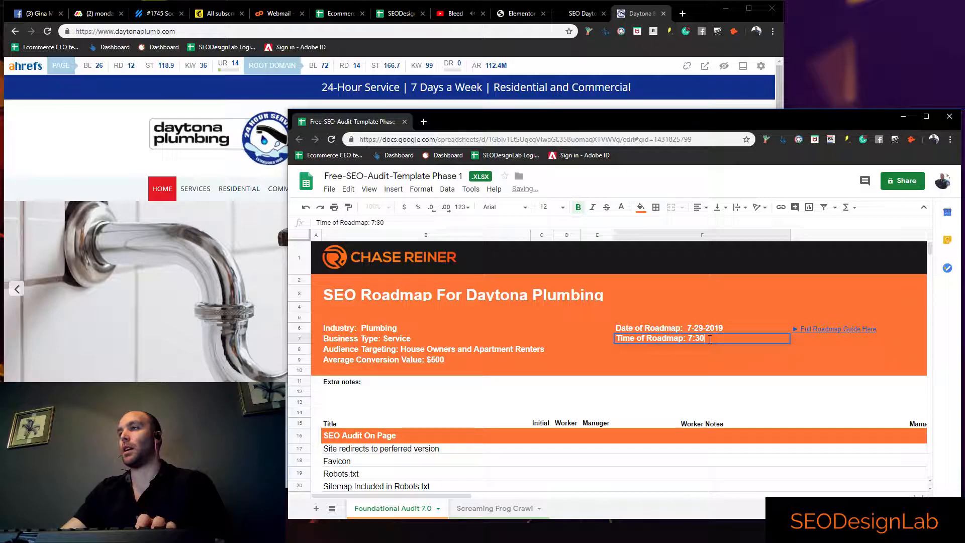
key("BackSpace")
key("BackSpace")
type("50")
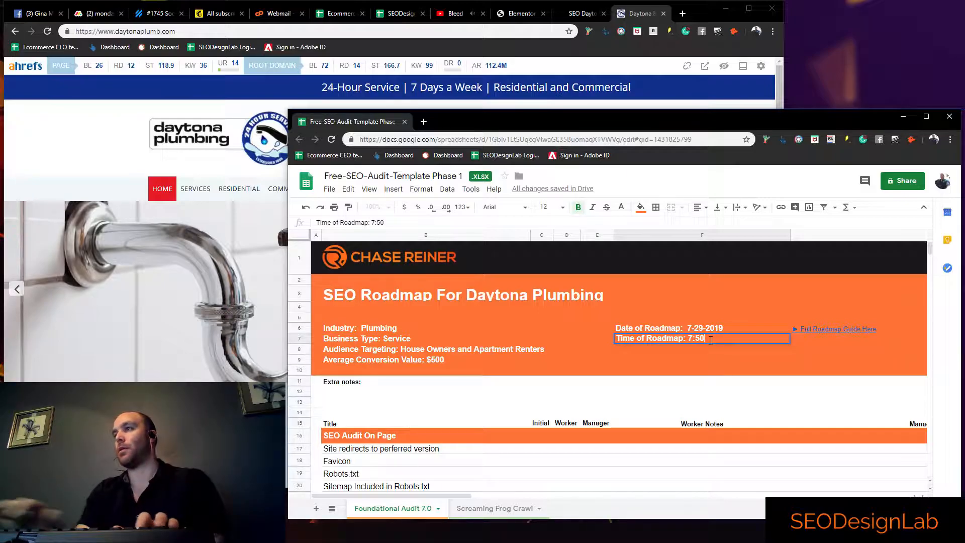
key("Return")
Reload the Daytona Plumbing site from an altered address to test whether it redirects to the preferred version
scroll(581, 402, "down", 2)
left_click(567, 390)
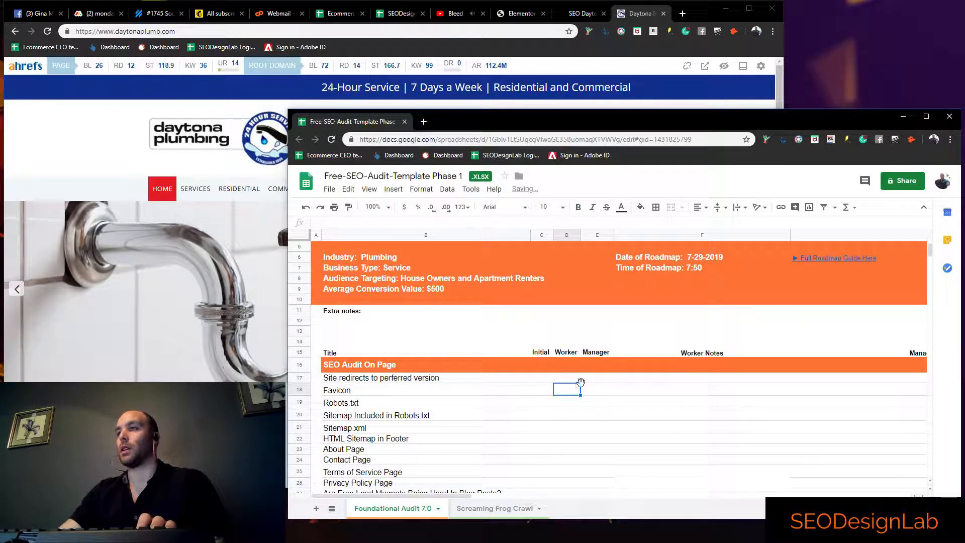
left_click(541, 378)
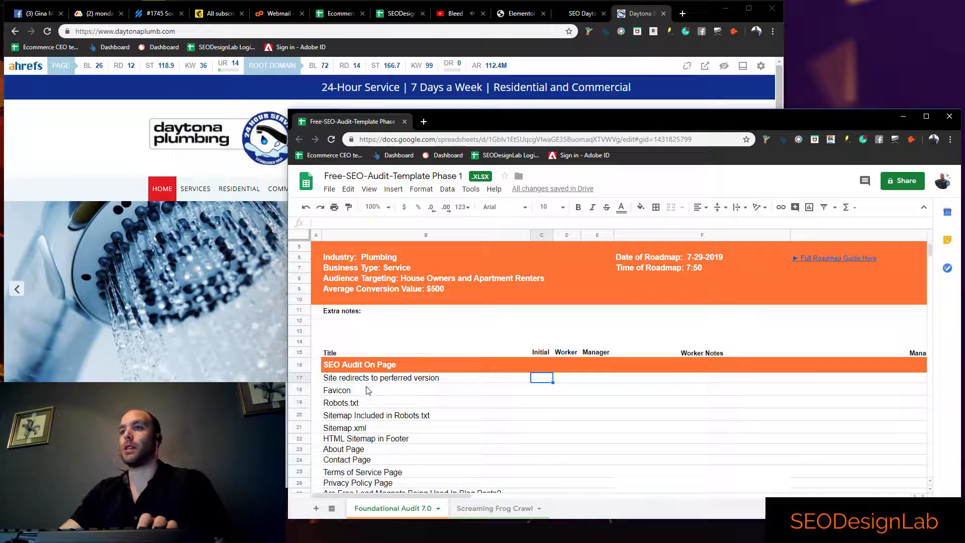
left_click(92, 32)
left_click(92, 34)
key("BackSpace")
key("Return")
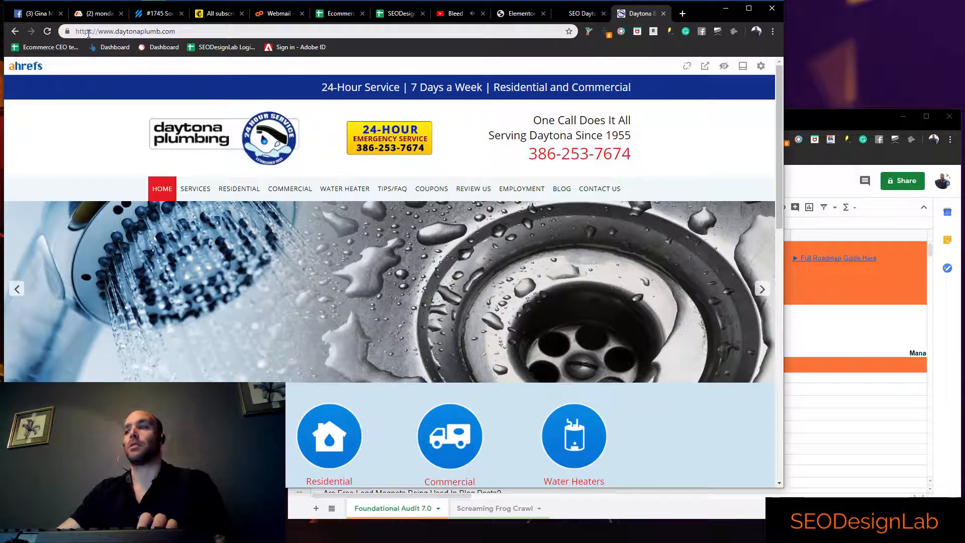
Enter x in the Initial column for the preferred-version redirect and Favicon rows of the on-page audit
left_click(857, 429)
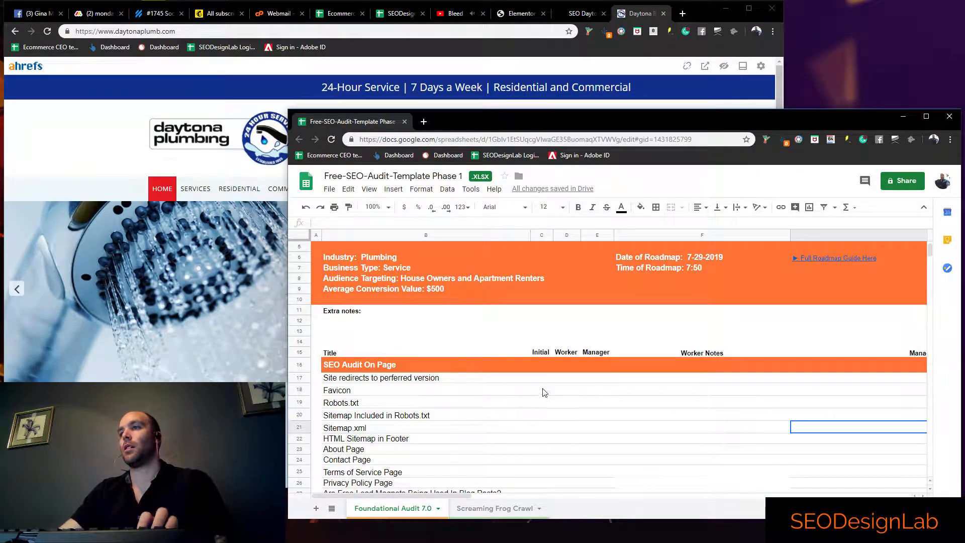
left_click(543, 380)
type("x")
key("Return")
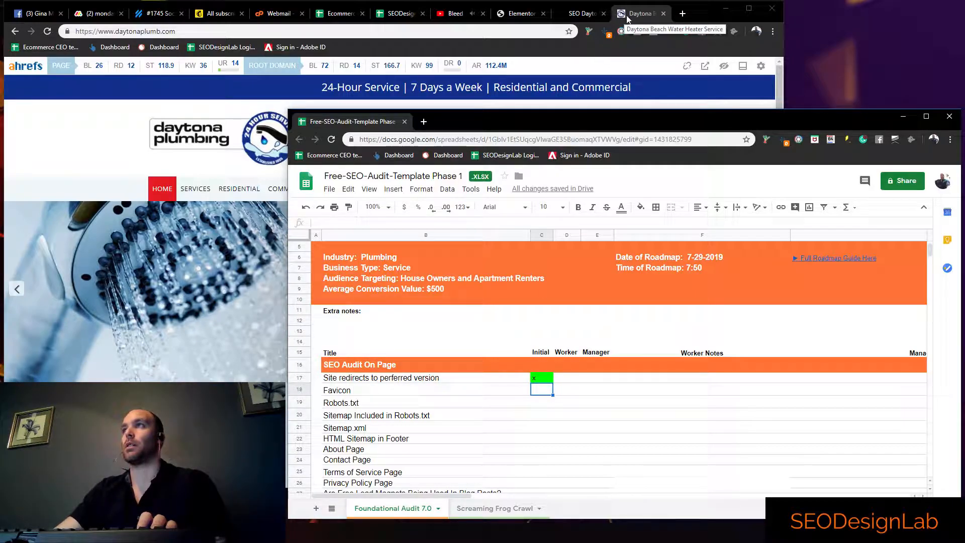
type("x")
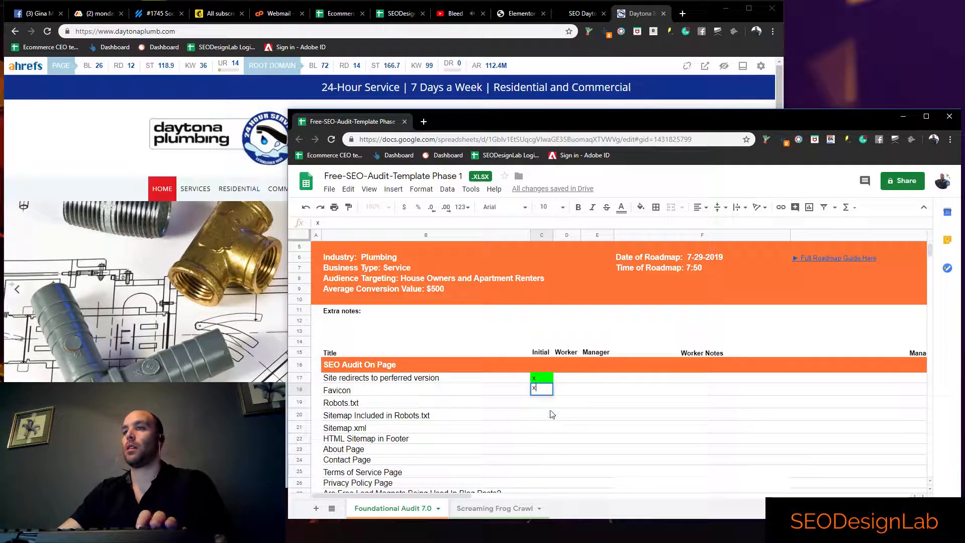
key("Return")
Open the Daytona Plumbing site's /robots.txt file and examine its directives
left_click(343, 33)
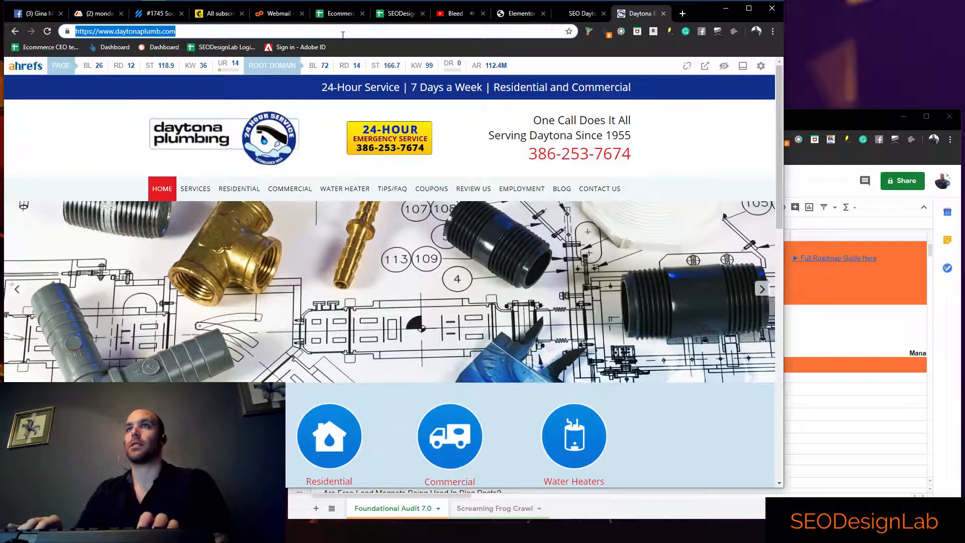
left_click(343, 33)
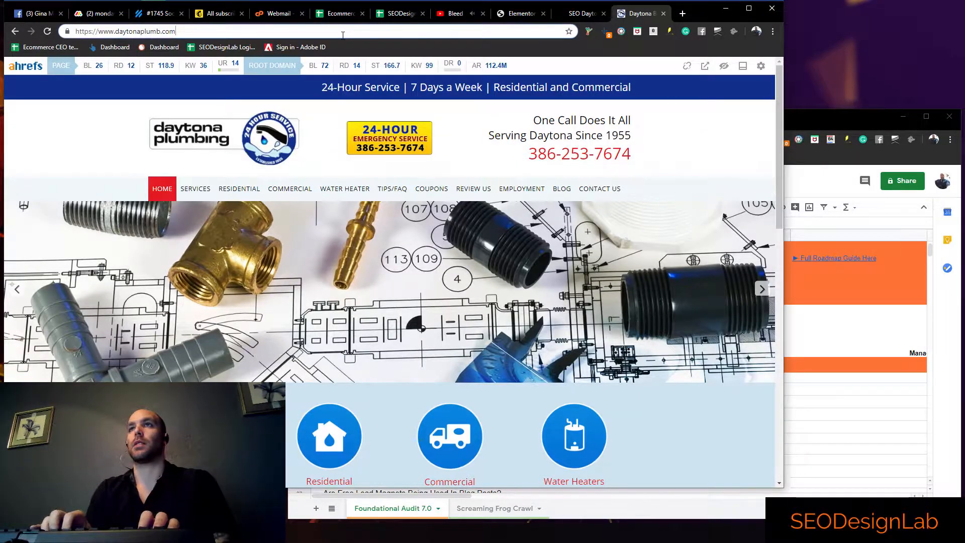
type("/robots.txt")
key("Return")
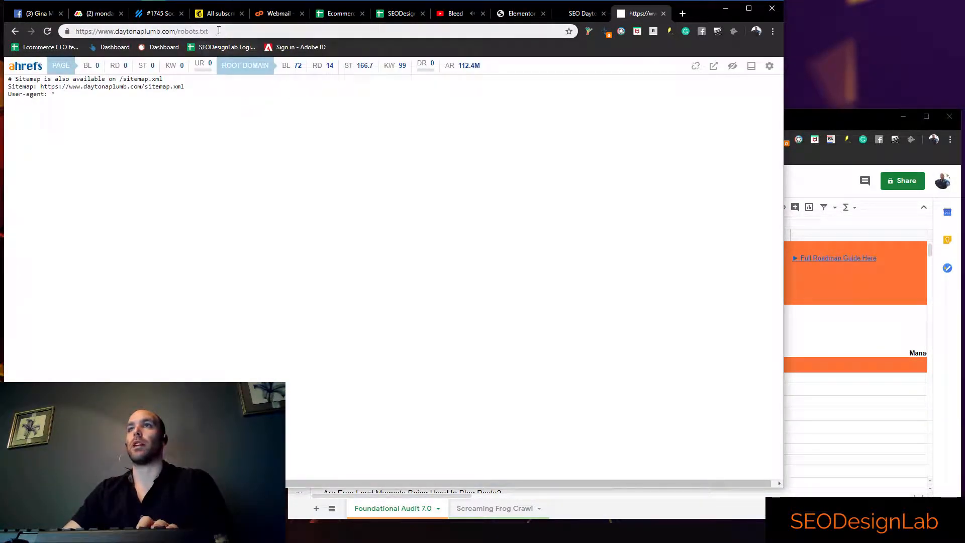
key("ctrl+a")
left_click(59, 98)
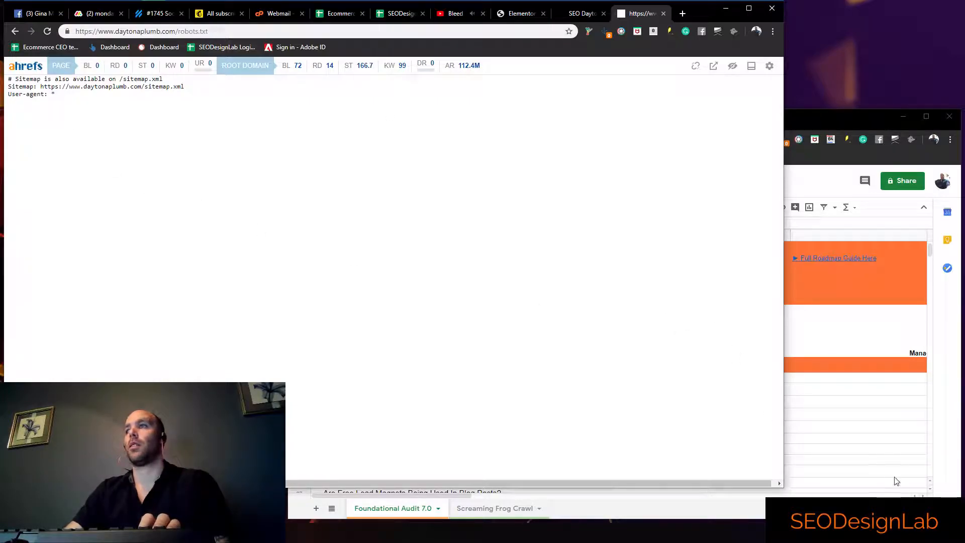
Enter x in the Initial column for the Robots.txt row of the audit sheet
left_click(870, 451)
left_click(538, 404)
type("x")
key("Tab")
key("Tab")
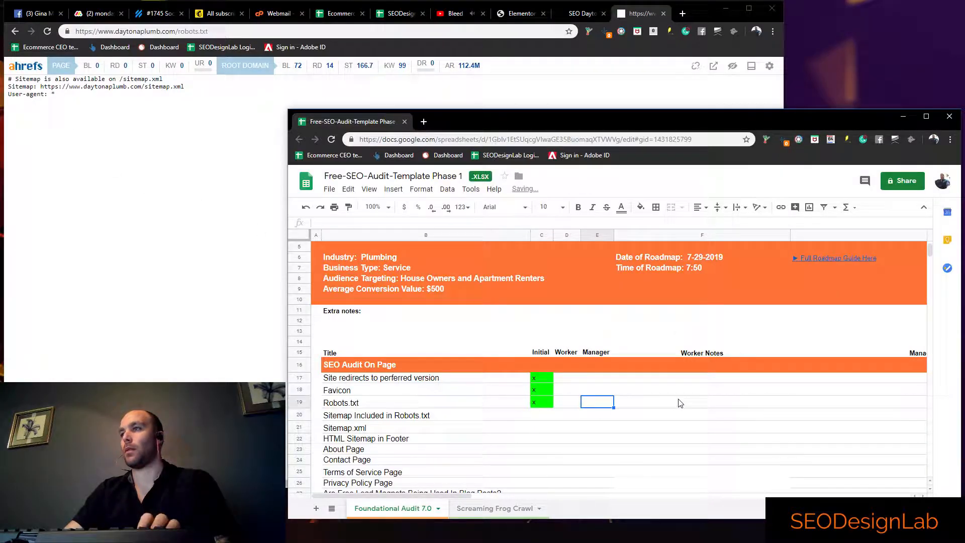
Add the worker note "Follow up why no Disallow /wp-admin/*" to the Robots.txt row
left_click(679, 401)
type("Follow u")
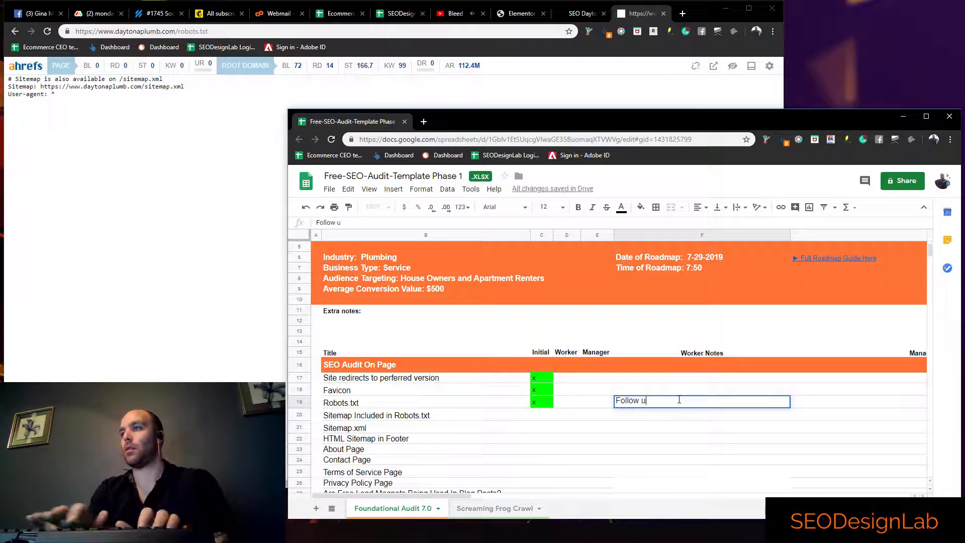
type("p why no Disallow /w")
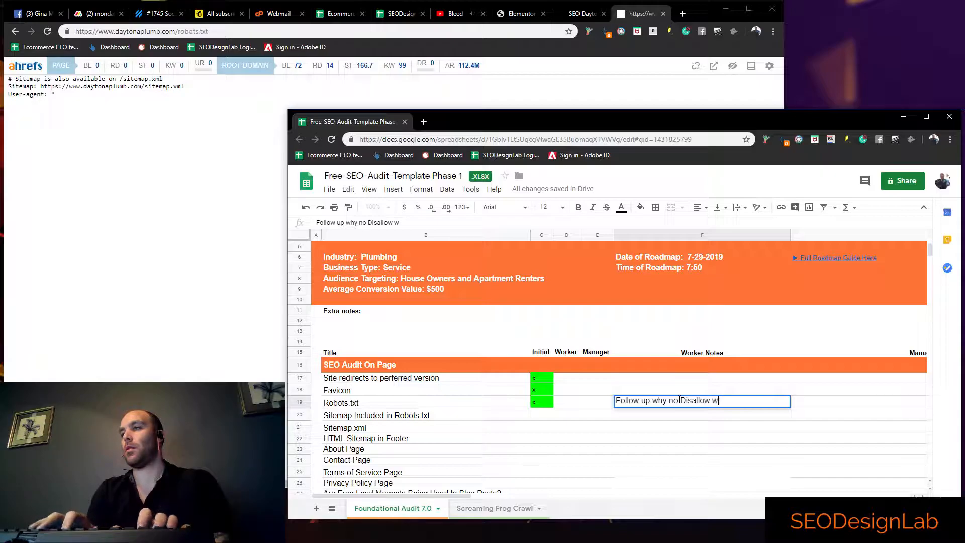
key("BackSpace")
type("/wp-admin/*")
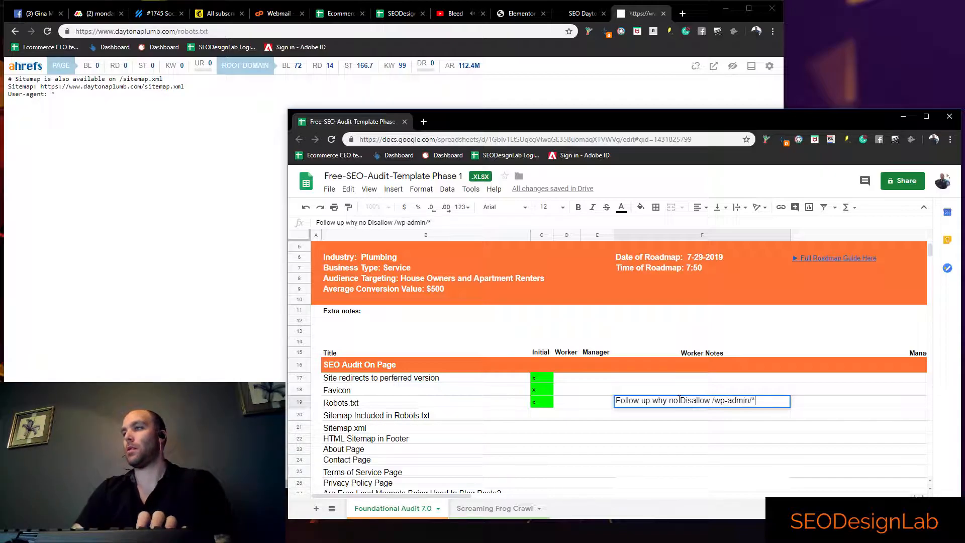
key("Return")
Enter x in the Initial column for the Sitemap Included in Robots.txt row
left_click(427, 417)
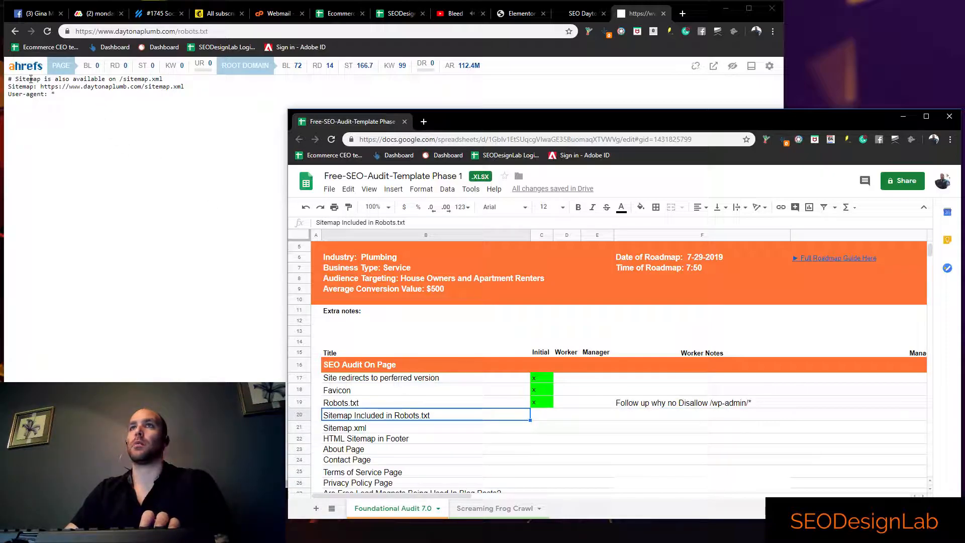
left_click(538, 414)
type("x")
key("Return")
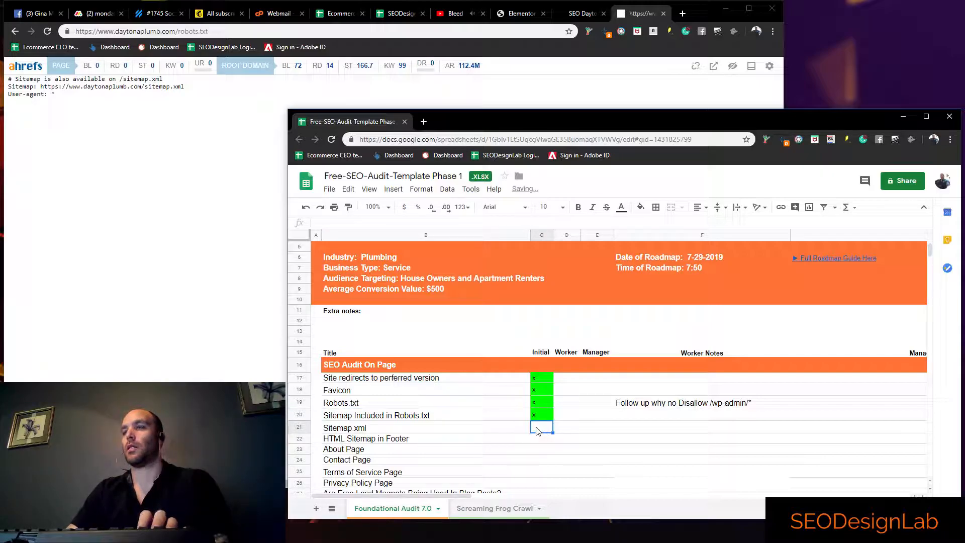
Open the Daytona Plumbing site's /sitemap.xml file to check that the sitemap exists
left_click(250, 32)
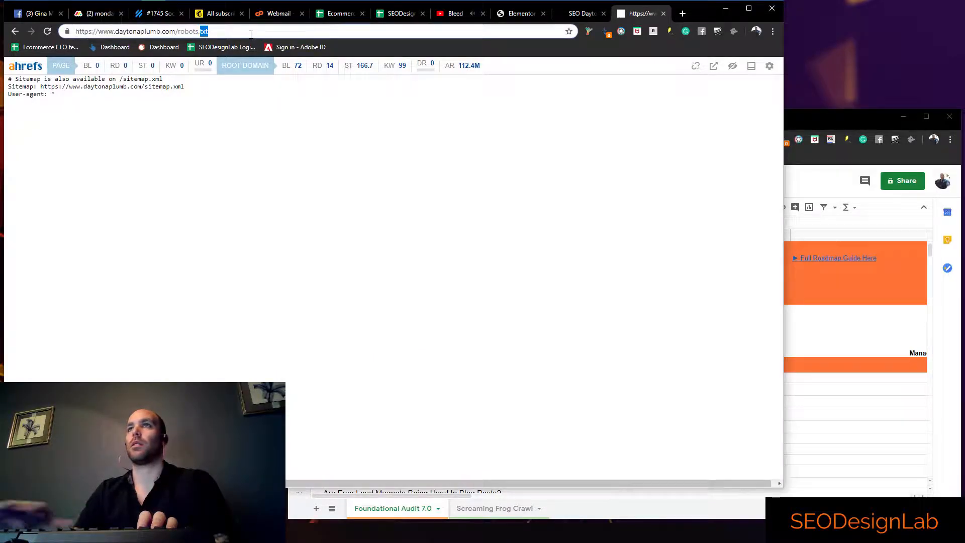
key("BackSpace")
key("BackSpace")
key("BackSpace")
key("BackSpace")
key("BackSpace")
key("BackSpace")
key("BackSpace")
key("BackSpace")
key("BackSpace")
key("BackSpace")
type("sitemap.xml")
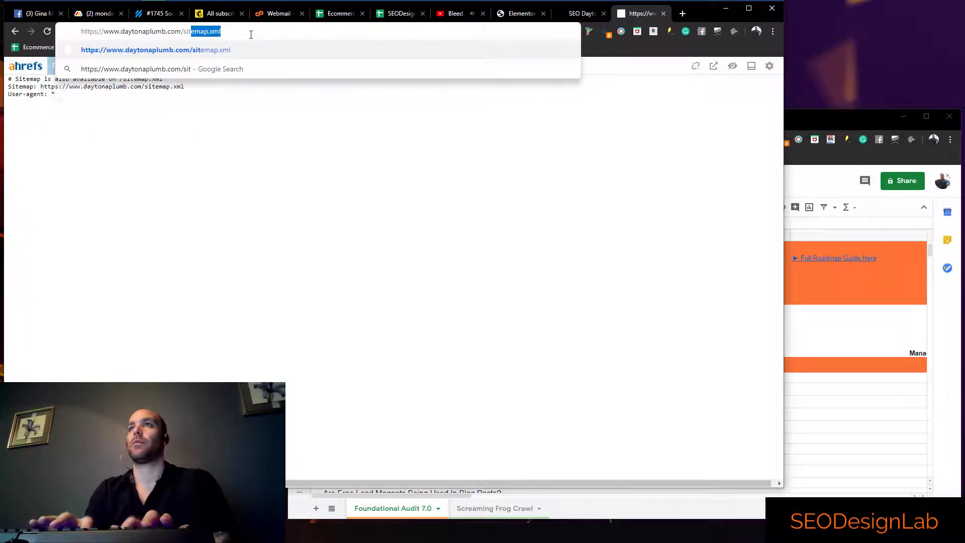
key("Return")
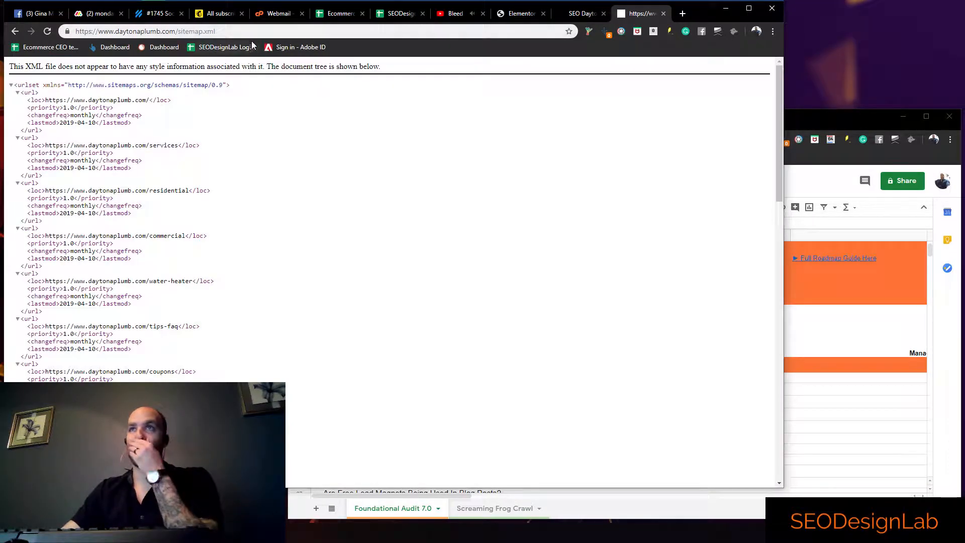
Enter x in the Initial column for the Sitemap.xml row of the audit sheet
left_click(843, 438)
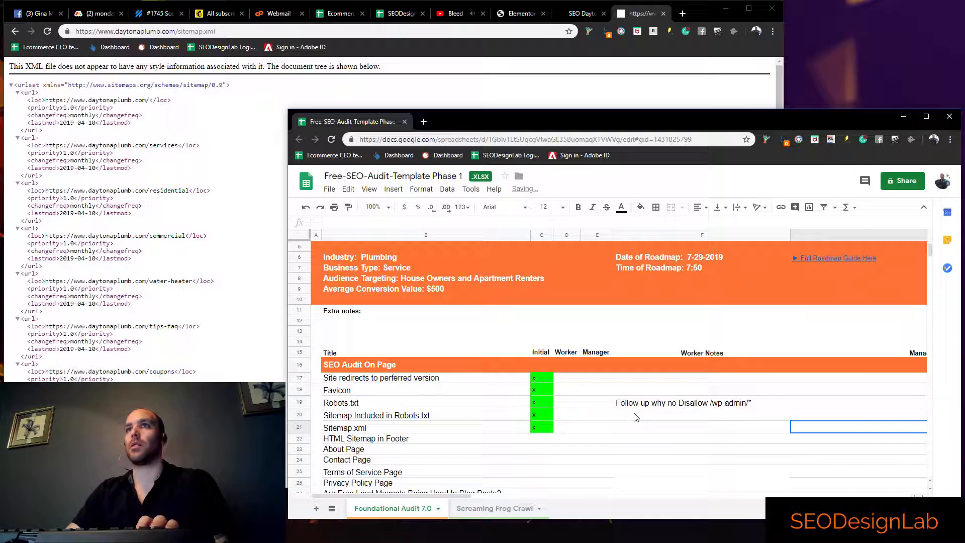
left_click(541, 439)
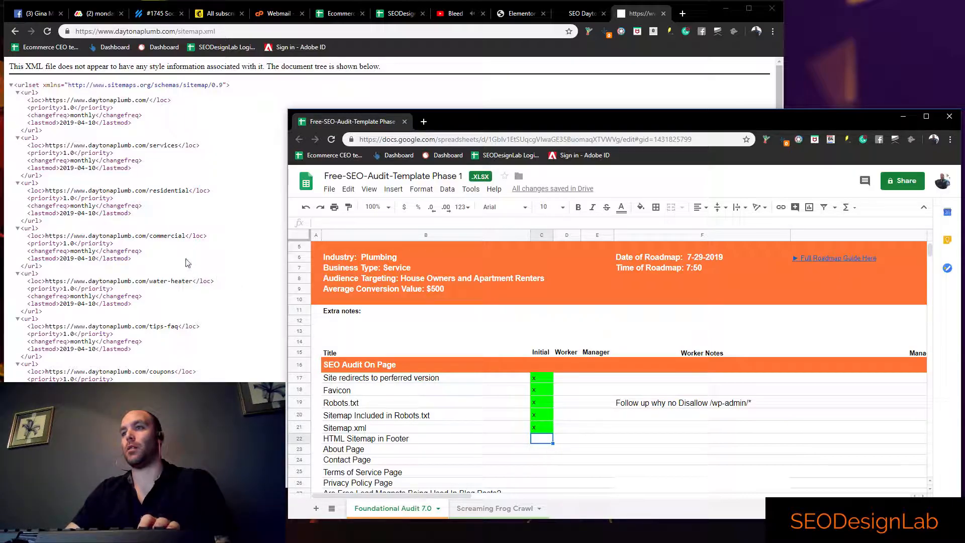
Return to the Daytona Plumbing home page and search its text for "html" to check for an HTML sitemap in the footer
left_click(16, 31)
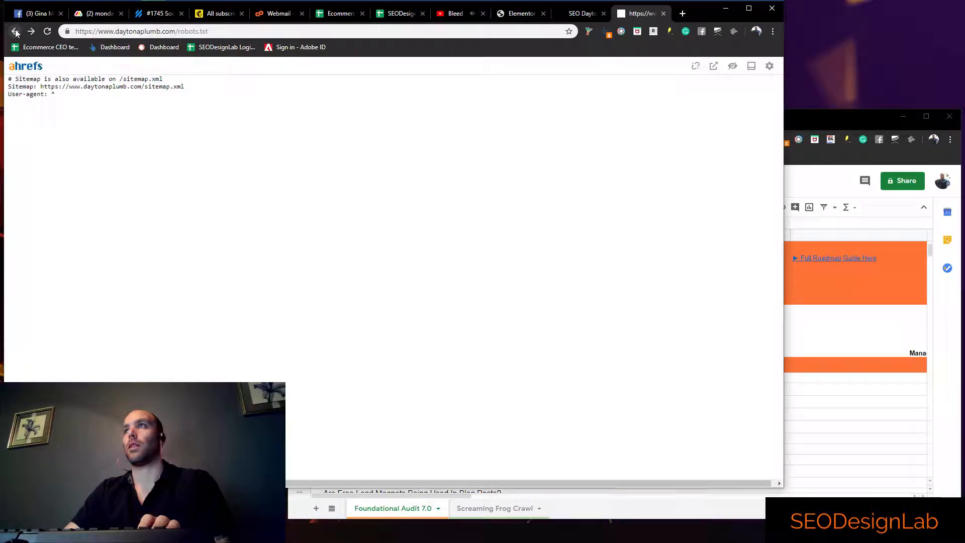
left_click(16, 31)
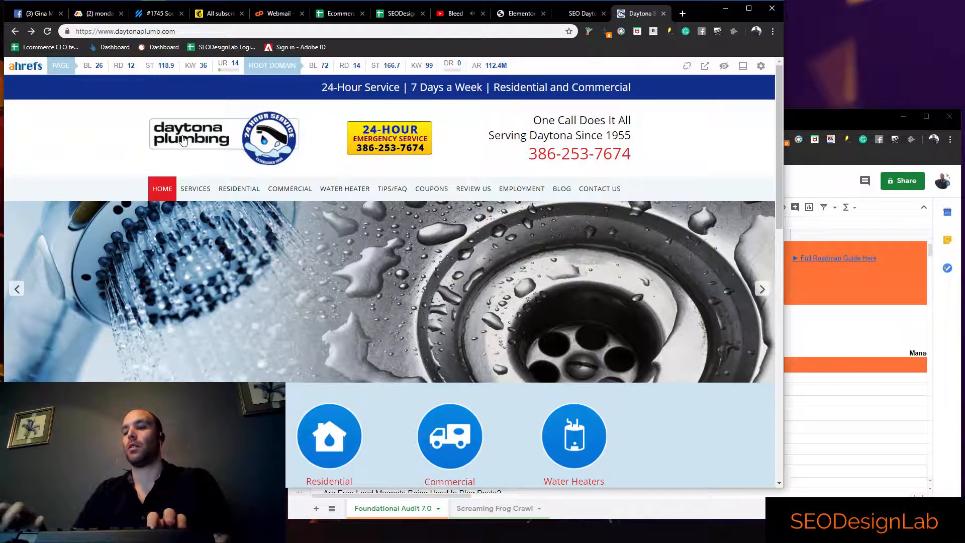
key("End")
key("ctrl+f")
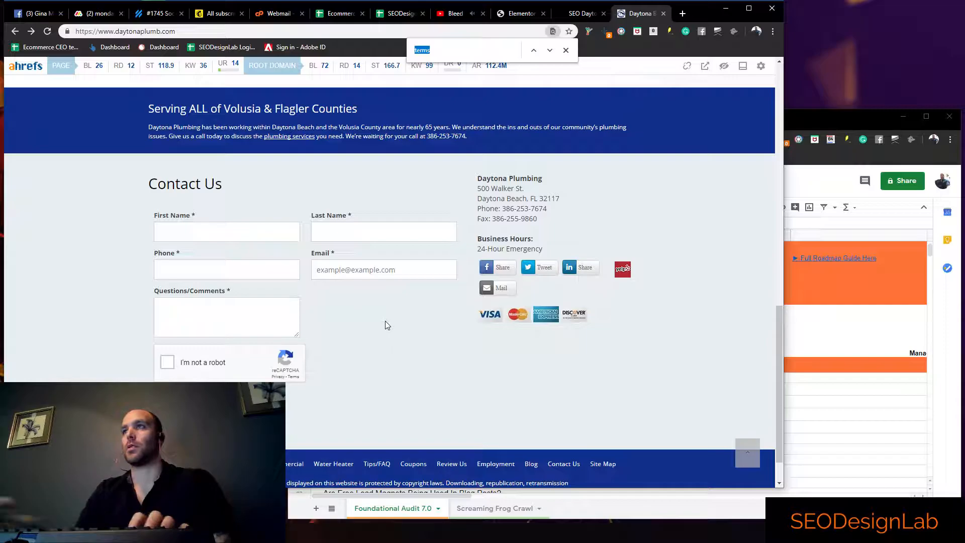
type("html")
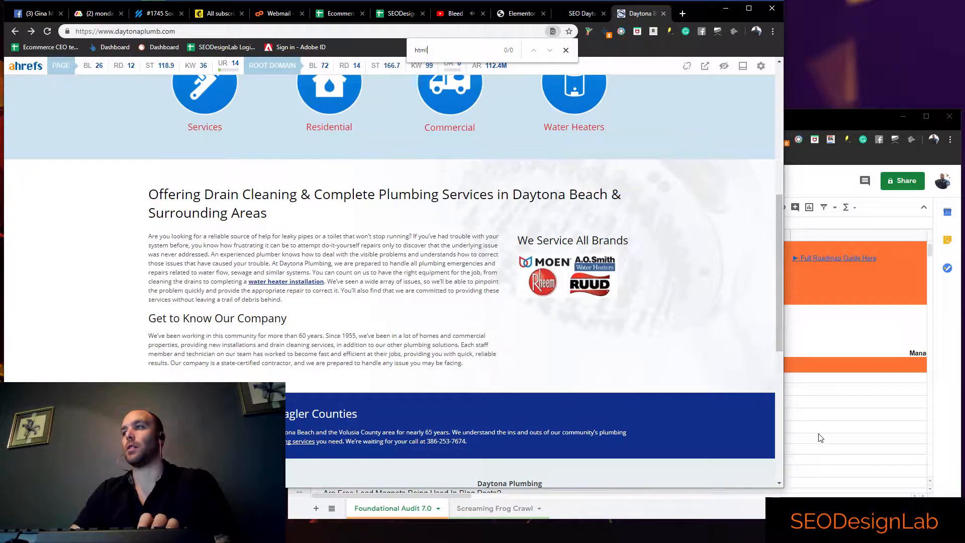
Enter z in the Initial column for the HTML Sitemap in Footer row of the audit sheet
key("alt+Tab")
left_click(535, 438)
type("z")
left_click(593, 442)
left_click(670, 438)
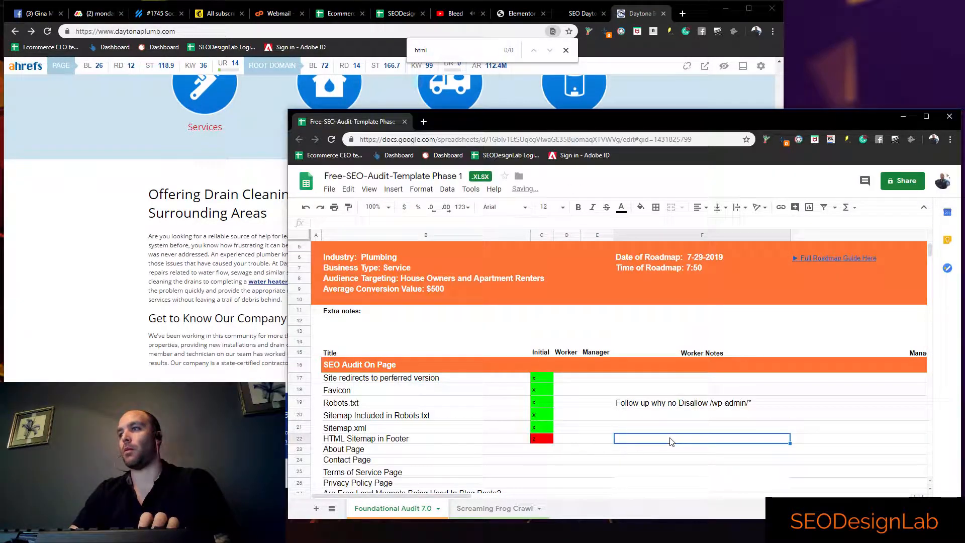
Search the Daytona Plumbing home page for "about" to check whether an about page is linked
left_click(541, 451)
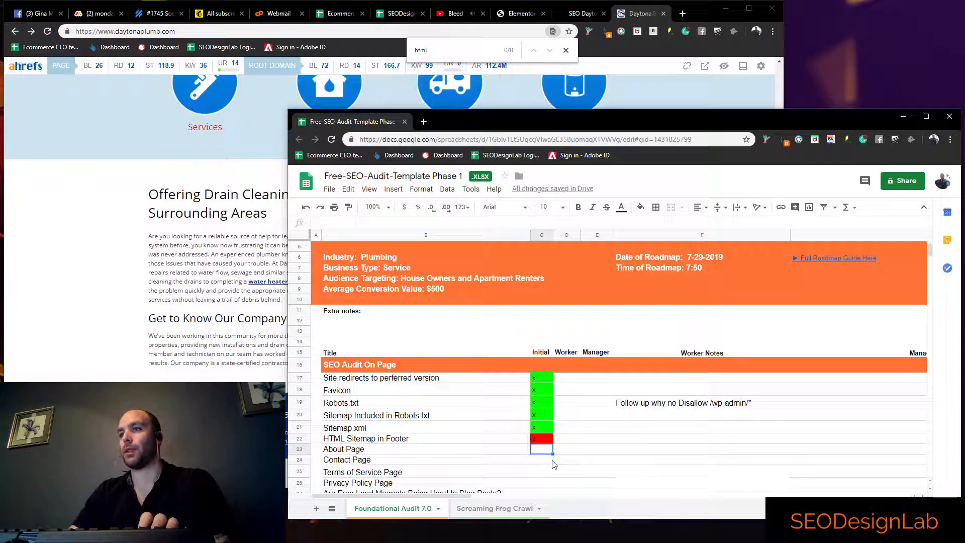
left_click(116, 350)
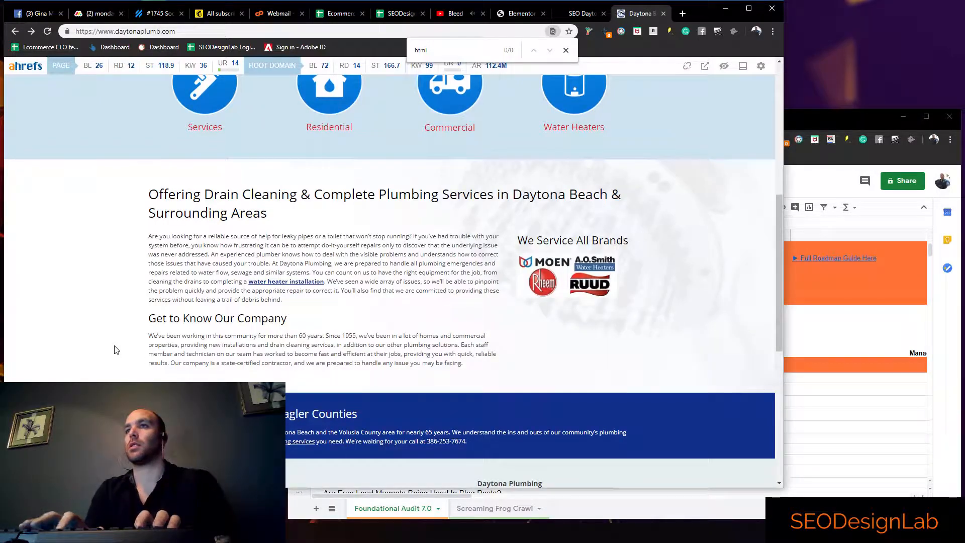
key("ctrl+f")
type("about")
Enter z in the Initial column for the About Page row of the audit sheet
key("alt+Tab")
left_click(533, 451)
type("z")
key("Return")
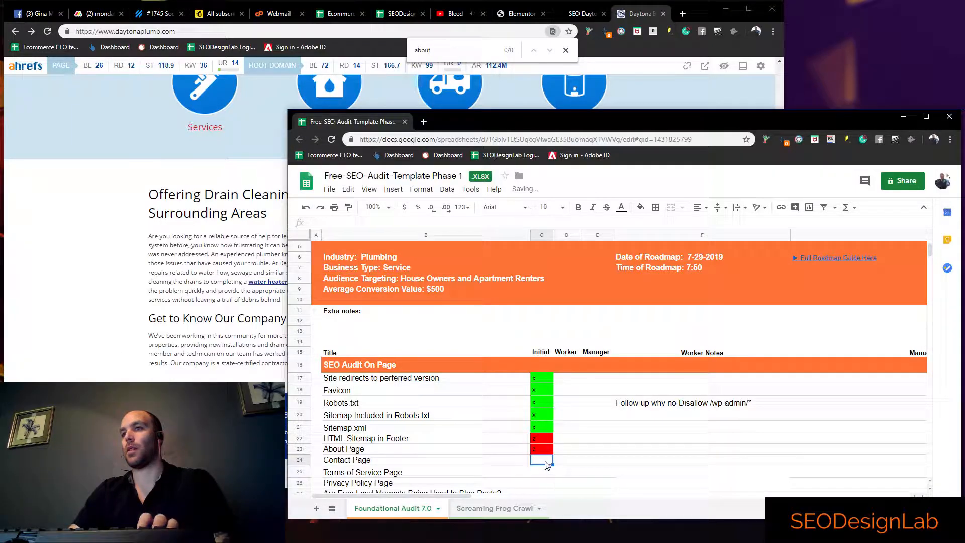
Check the site's navigation for a contact page and enter x in the Initial column for the Contact Page row
left_click(576, 472)
left_click(83, 296)
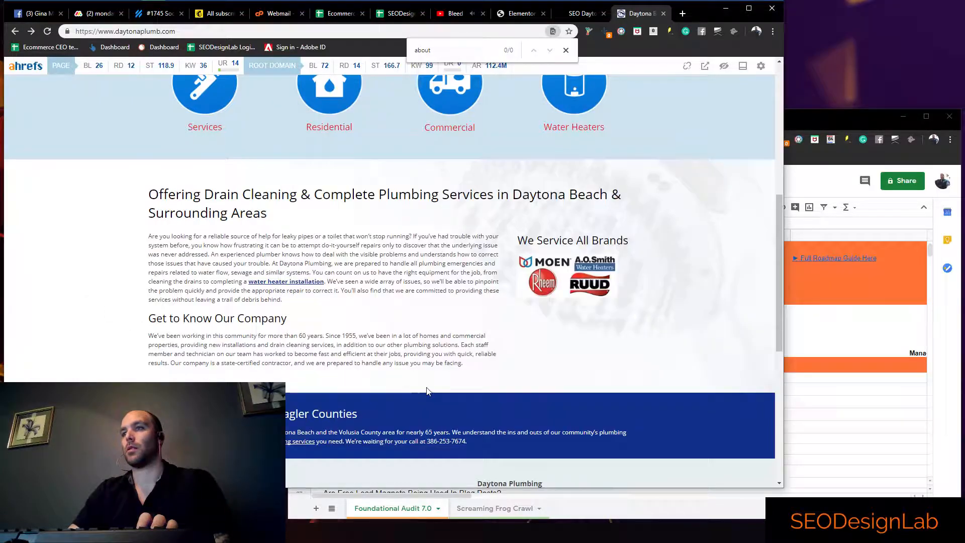
scroll(426, 391, "up", 7)
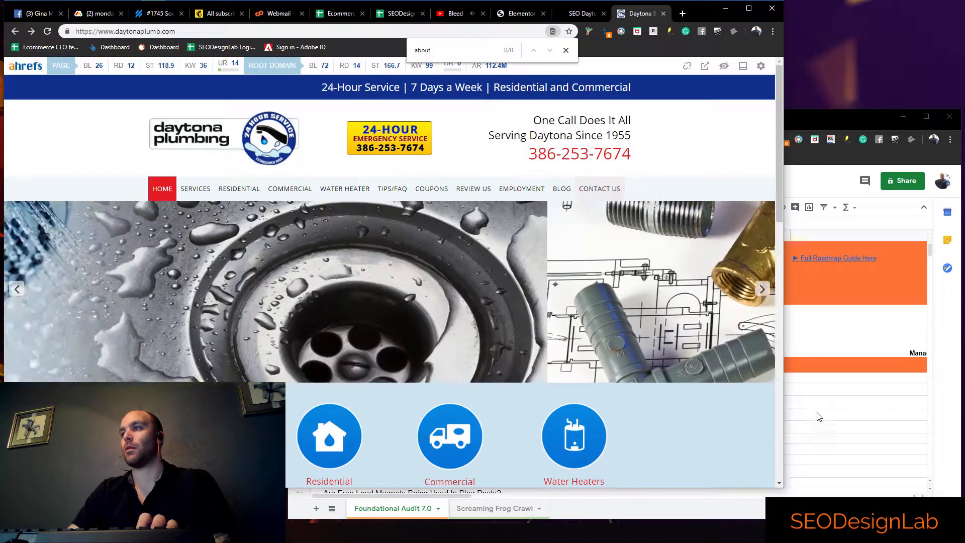
left_click(814, 419)
scroll(534, 472, "down", 1)
left_click(553, 453)
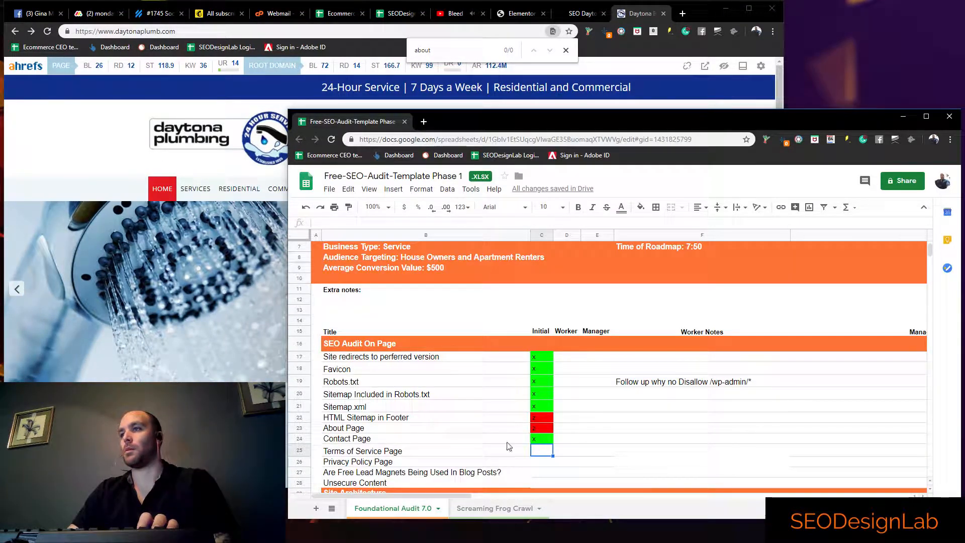
Search the Daytona Plumbing home page for "term" and "priva" to check for terms of service and privacy policy links
left_click(71, 296)
key("ctrl+f")
type("term")
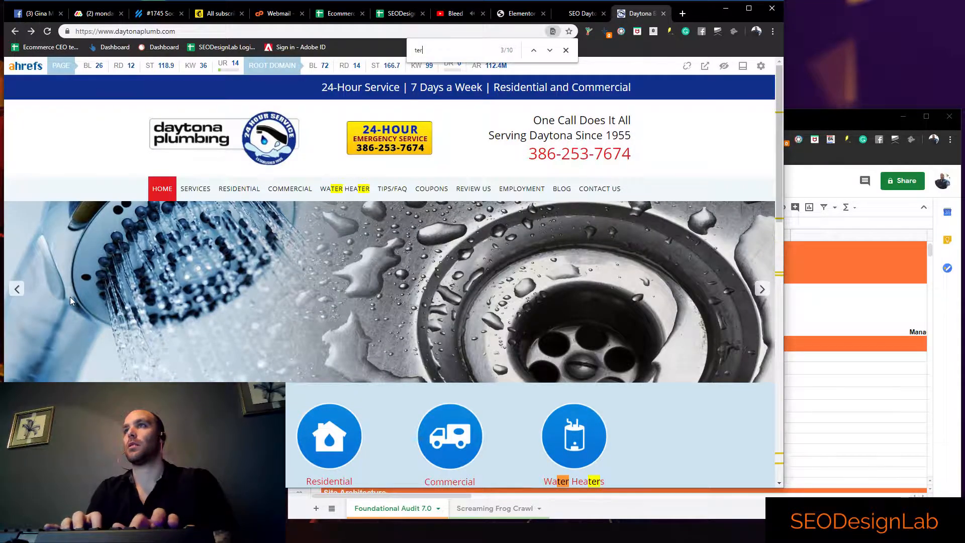
key("BackSpace")
key("BackSpace")
key("BackSpace")
key("BackSpace")
type("priva")
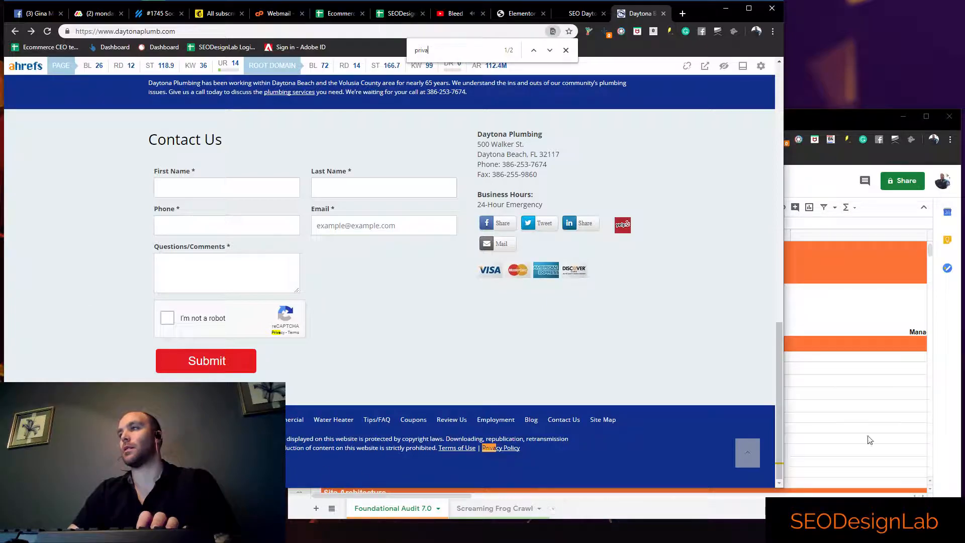
Enter x in the Initial column for both the Terms of Service Page and Privacy Policy Page rows
left_click(870, 440)
type("x")
key("Return")
type("x")
key("Tab")
key("Tab")
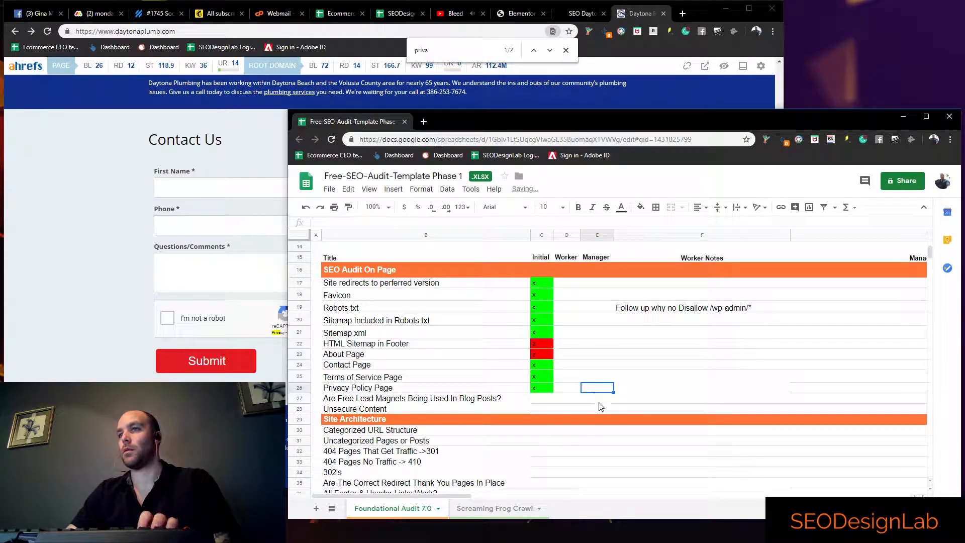
Open the Daytona Plumbing site's blog and its post "The Effects of Rain on Your Plumbing"
left_click(542, 401)
left_click(110, 303)
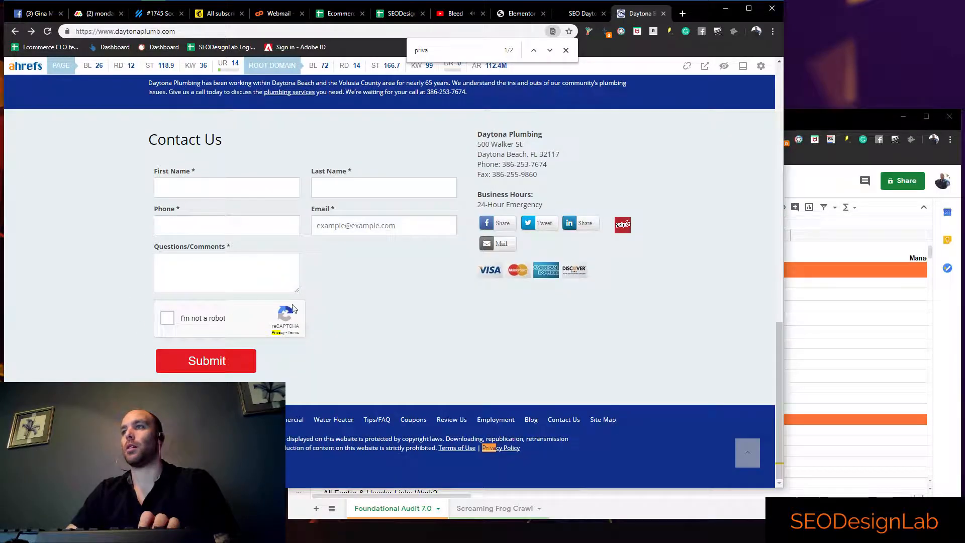
scroll(607, 171, "up", 10)
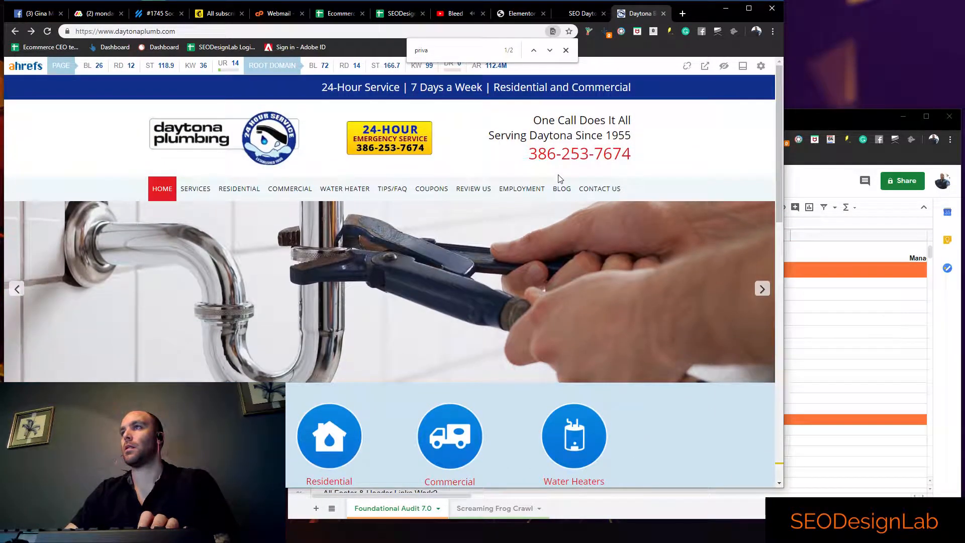
left_click(561, 189)
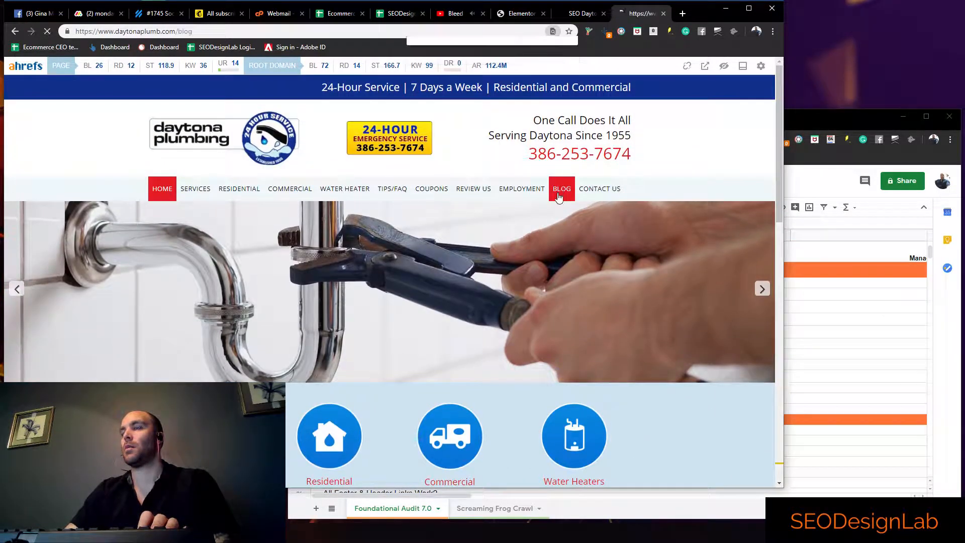
left_click(402, 232)
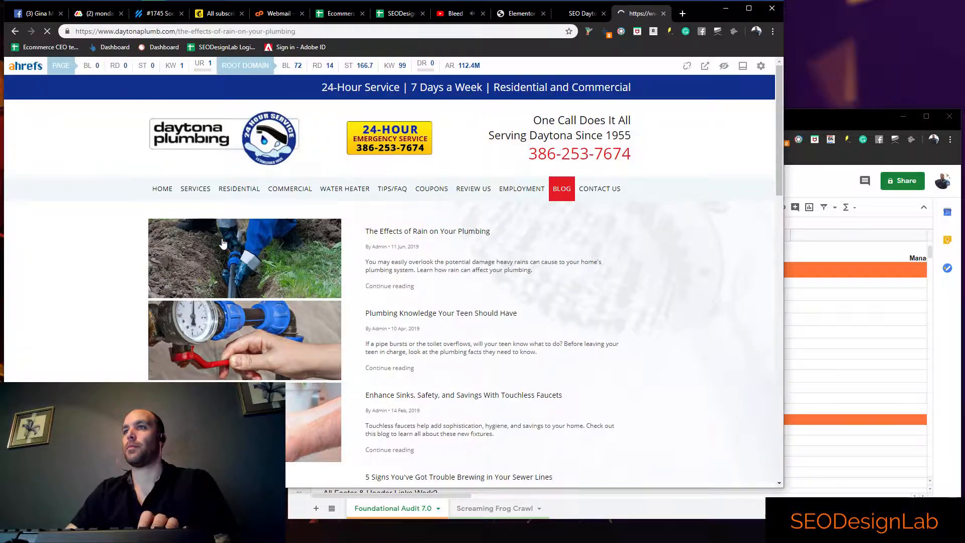
Examine the rain and plumbing post for free lead magnets, searching its text for "free"
scroll(276, 327, "down", 7)
scroll(312, 283, "down", 4)
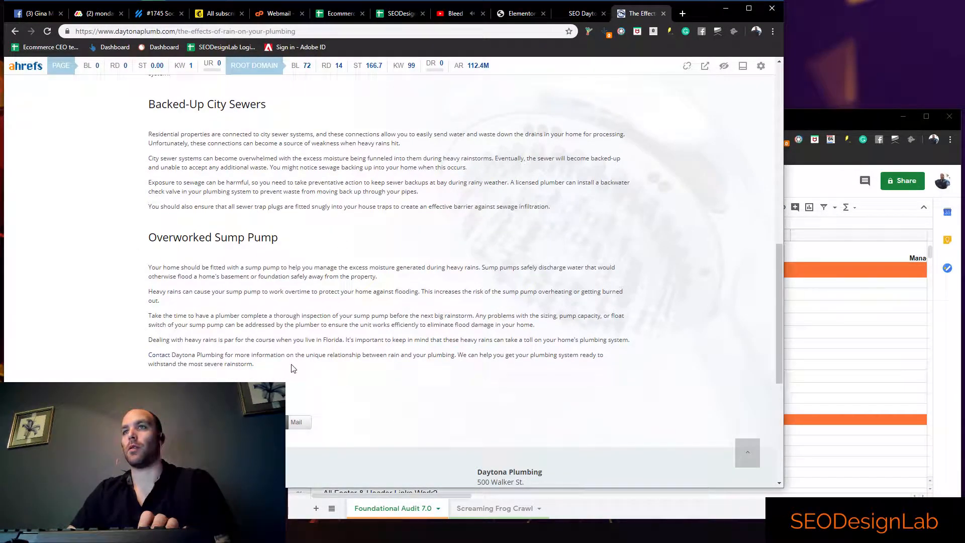
key("ctrl+f")
type("free")
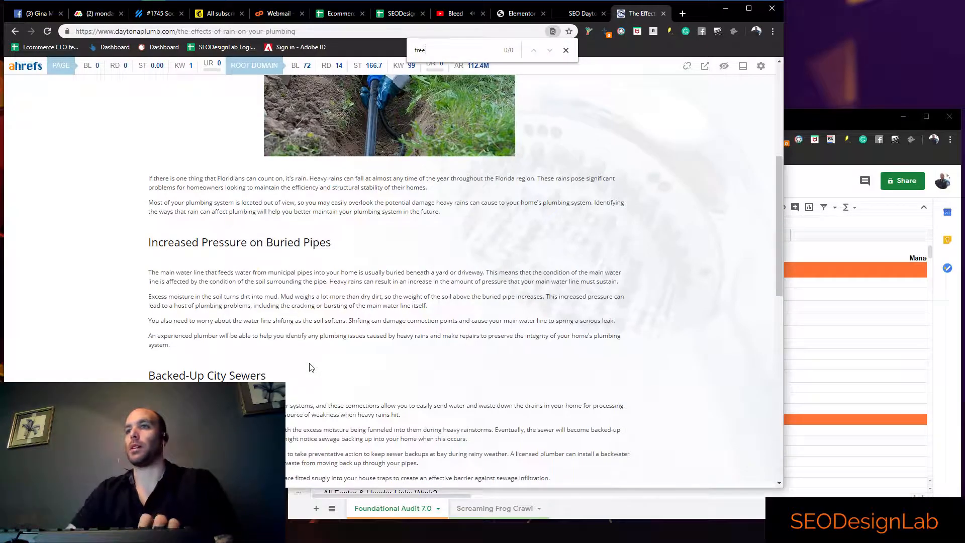
scroll(301, 362, "down", 3)
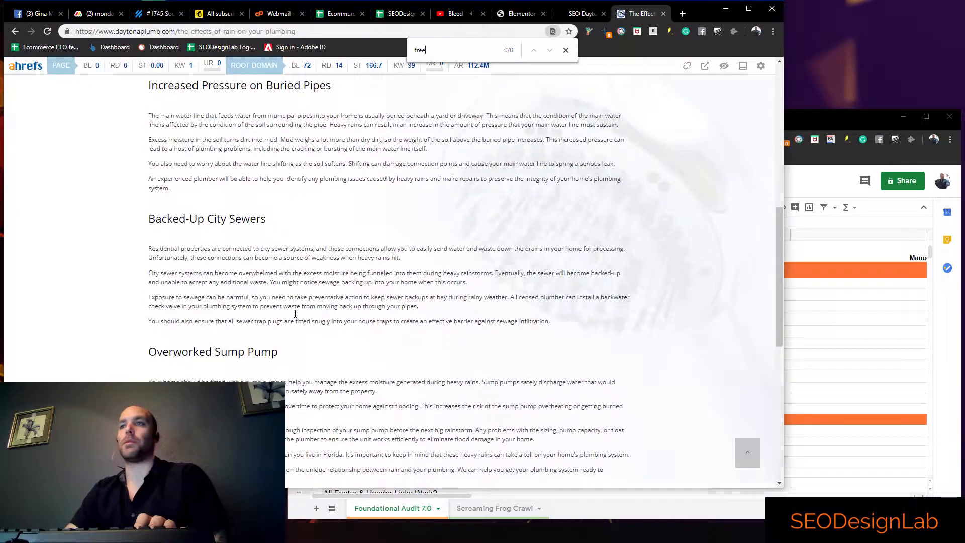
scroll(302, 322, "down", 4)
scroll(436, 339, "down", 1)
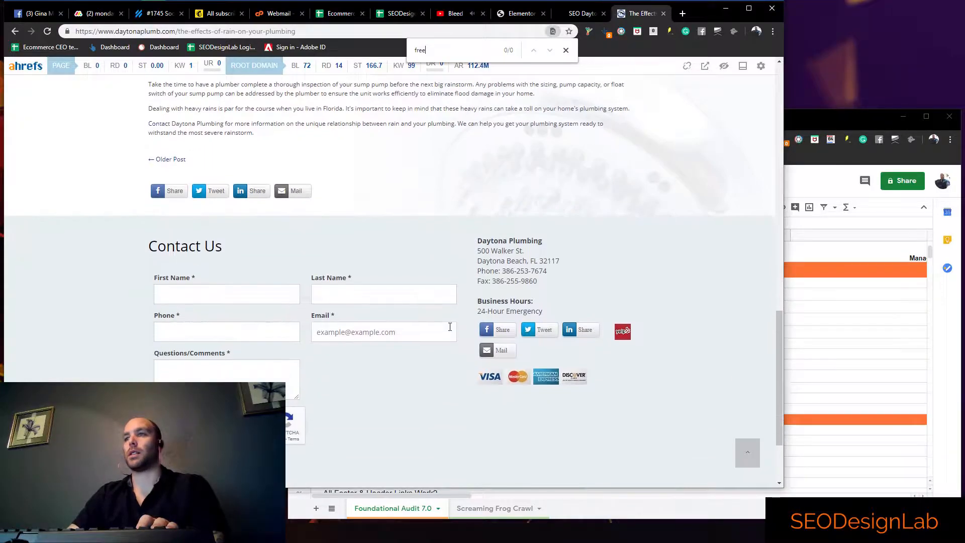
scroll(436, 339, "up", 7)
left_click_drag(389, 280, 296, 277)
left_click(241, 276)
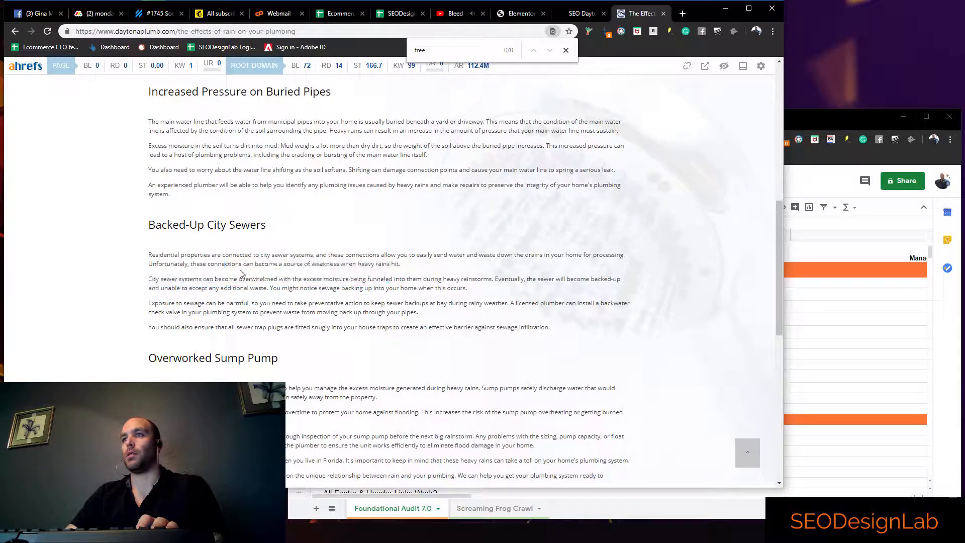
scroll(241, 276, "up", 4)
left_click_drag(371, 253, 257, 253)
scroll(257, 253, "up", 4)
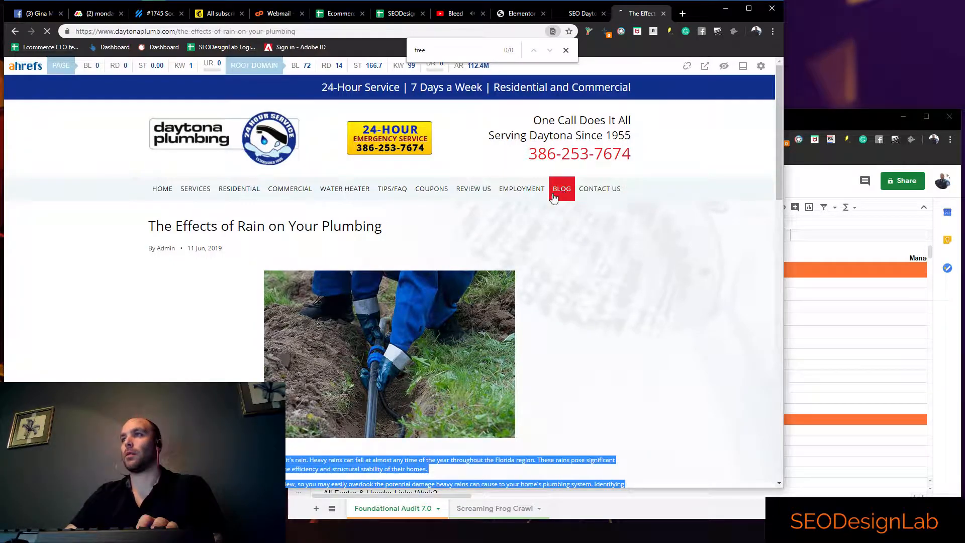
Open the blog post "Plumbing Knowledge Your Teen Should Have" and examine its content and closing call to action for a free lead magnet
left_click(562, 189)
scroll(362, 248, "down", 2)
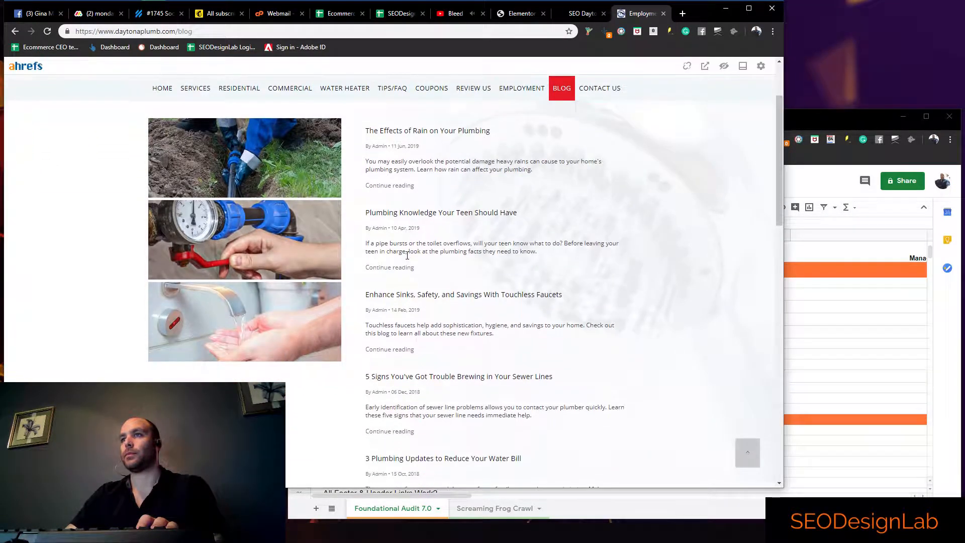
left_click(407, 217)
scroll(222, 242, "down", 9)
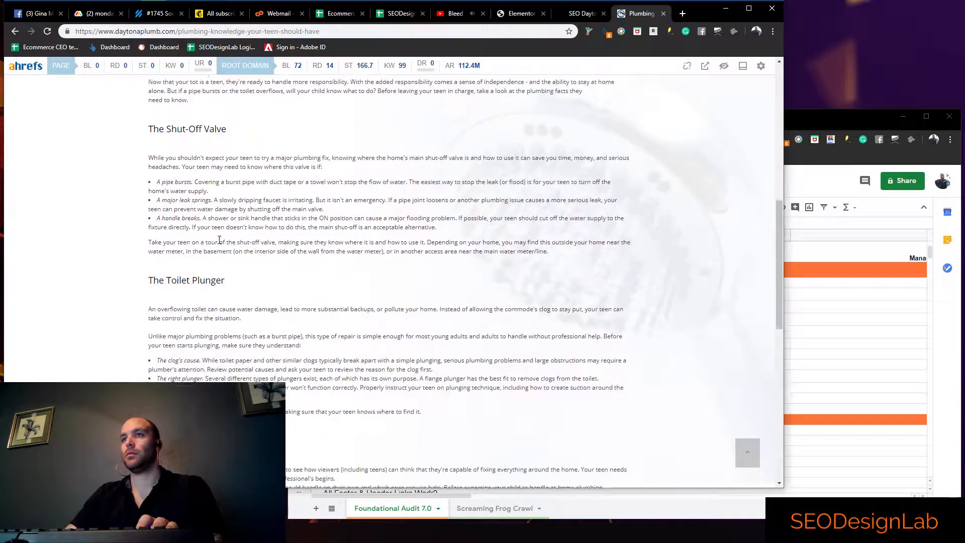
scroll(345, 219, "down", 5)
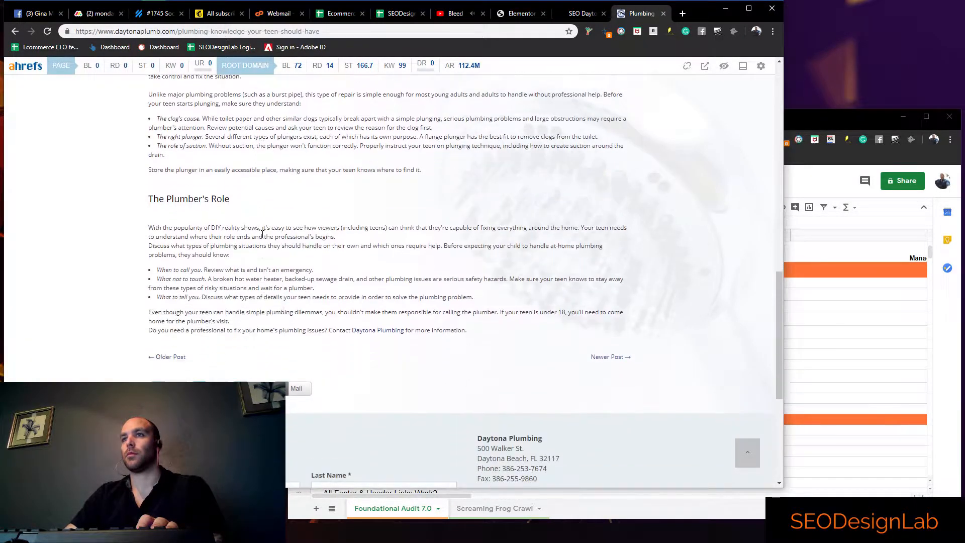
double_click(337, 322)
triple_click(446, 322)
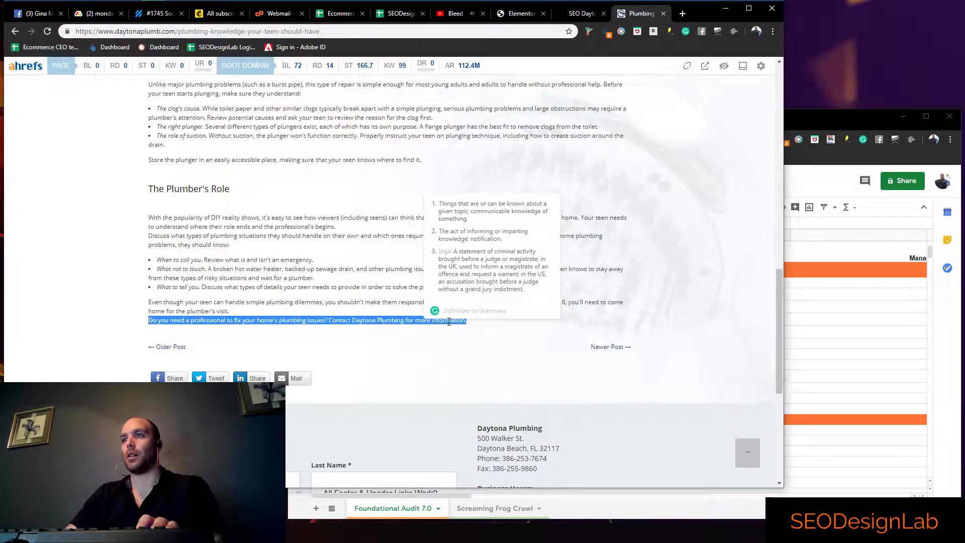
left_click(461, 318)
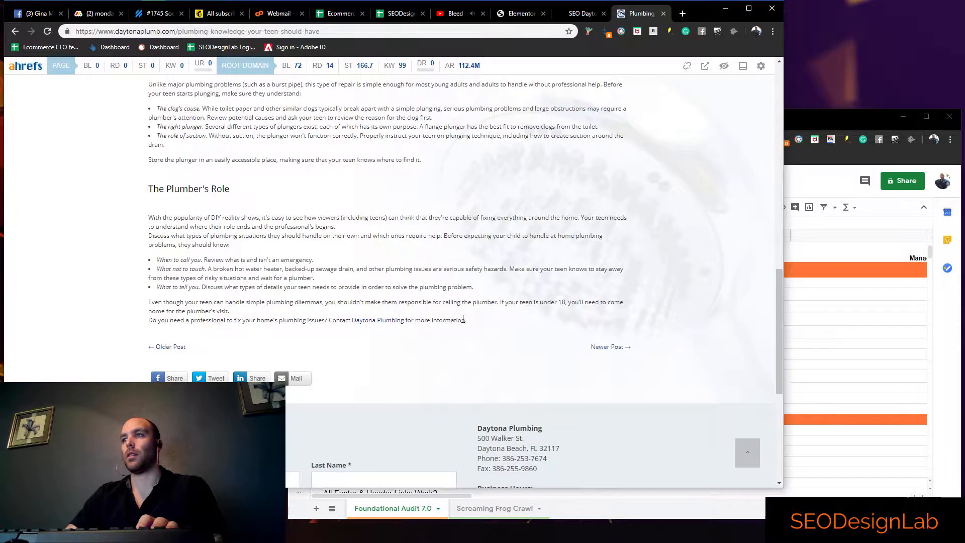
scroll(367, 278, "up", 6)
scroll(366, 278, "down", 6)
left_click_drag(368, 287, 350, 301)
left_click(317, 329)
scroll(311, 298, "up", 5)
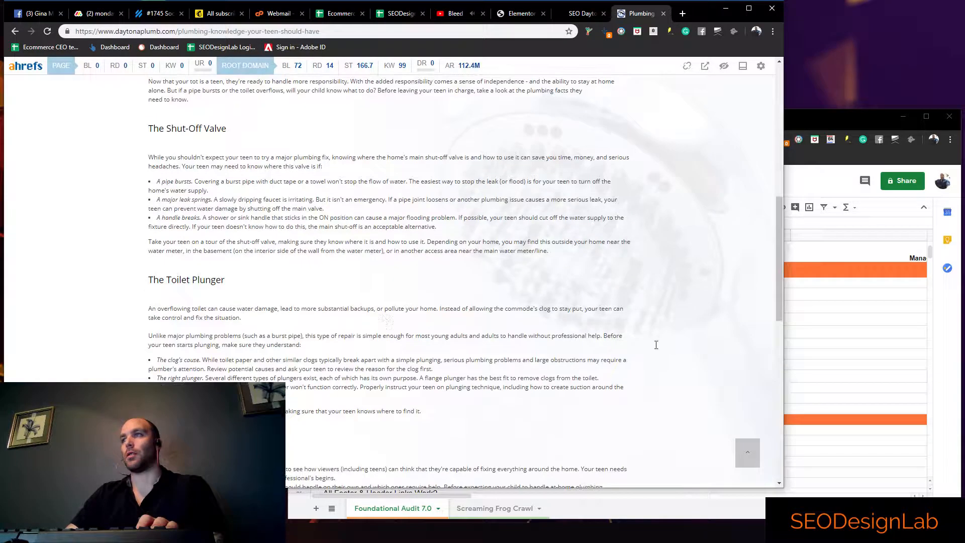
Enter z in the Initial column for the "Are Free Lead Magnets Being Used In Blog Posts?" row
left_click(788, 362)
left_click(543, 399)
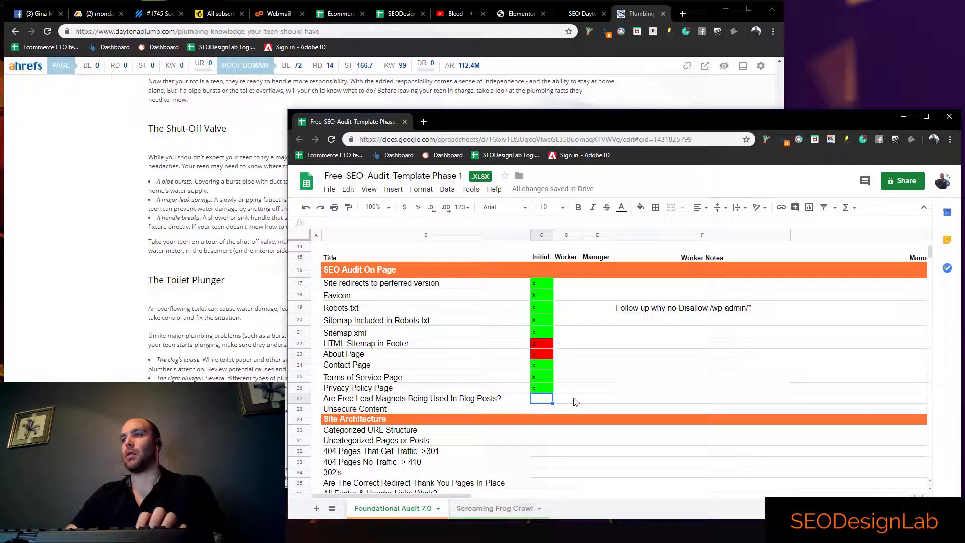
left_click(592, 397)
left_click(539, 407)
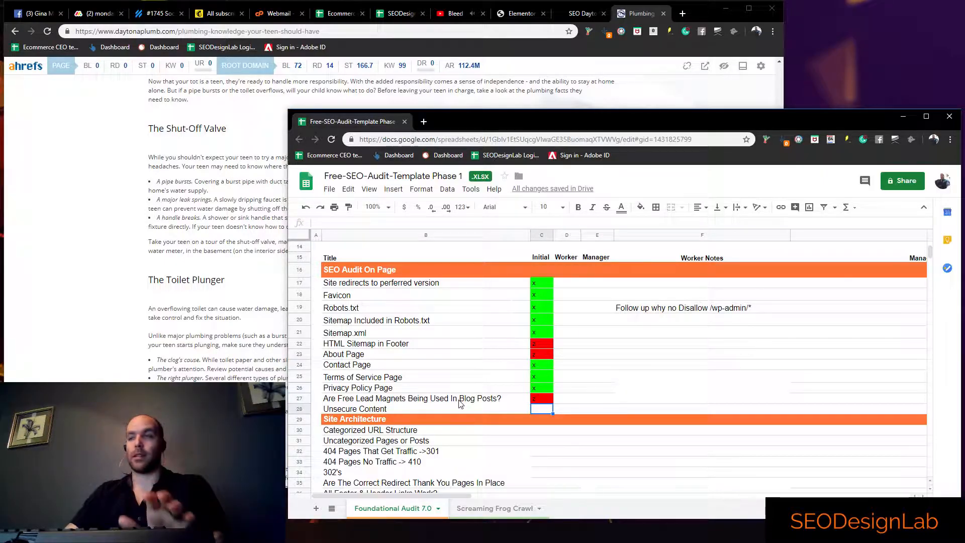
scroll(461, 390, "down", 1)
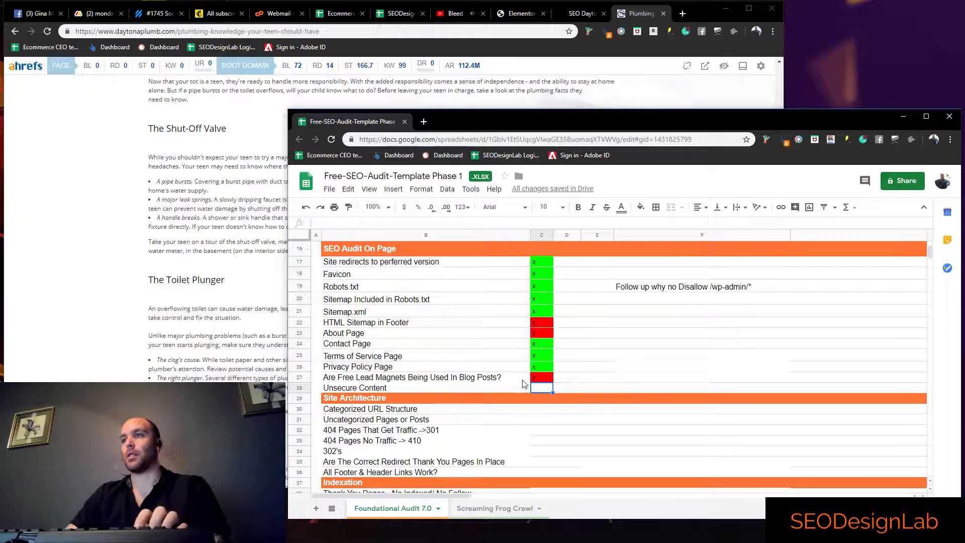
left_click(496, 332)
left_click(597, 326)
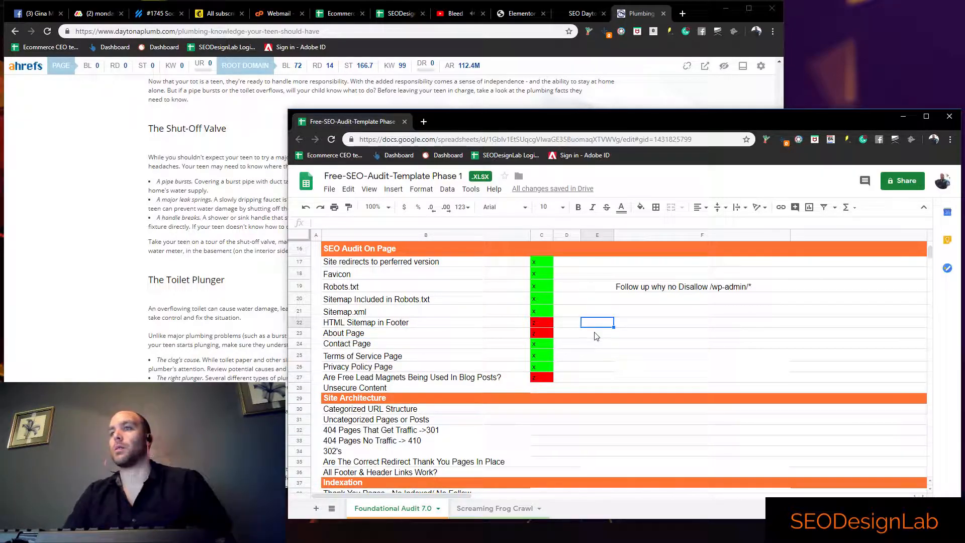
left_click(504, 360)
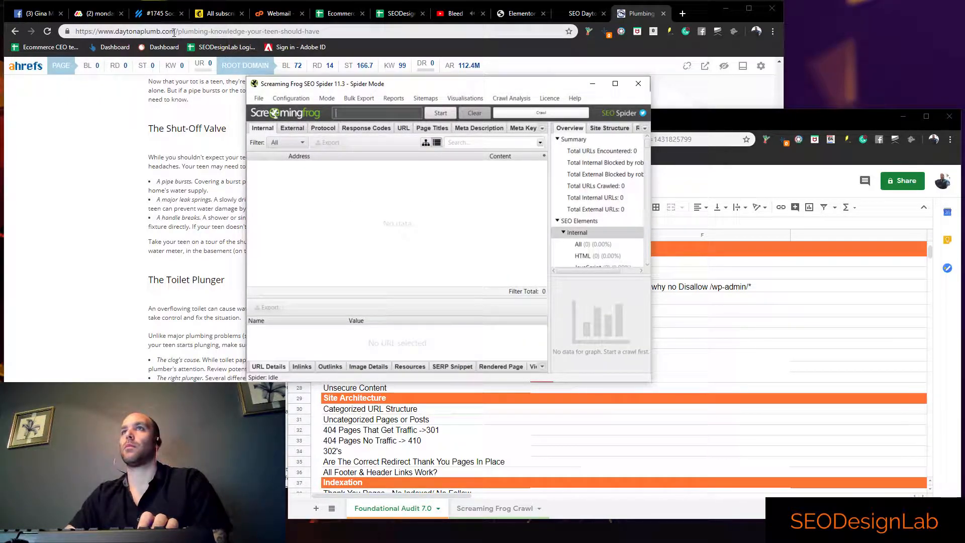
left_click_drag(175, 32, 75, 31)
key("ctrl+c")
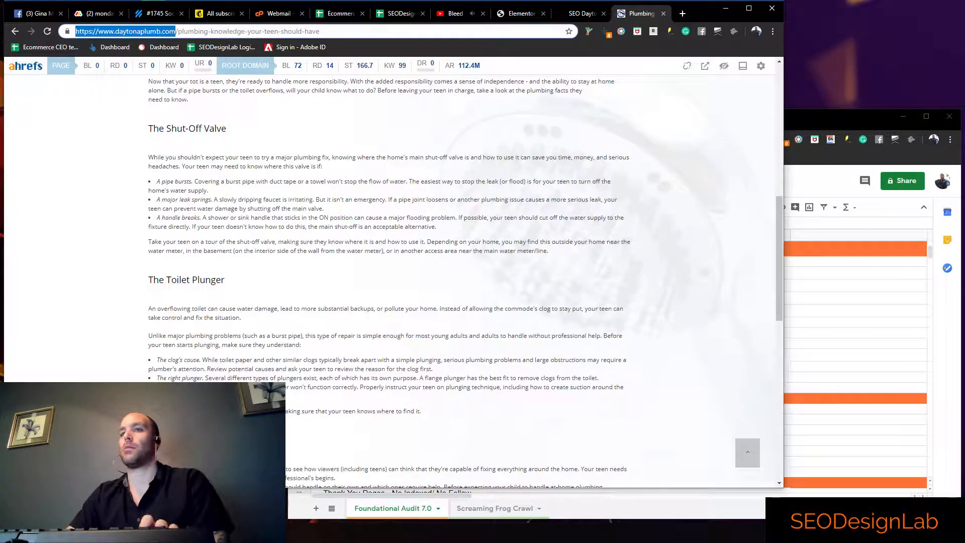
key("alt+Tab")
key("ctrl+v")
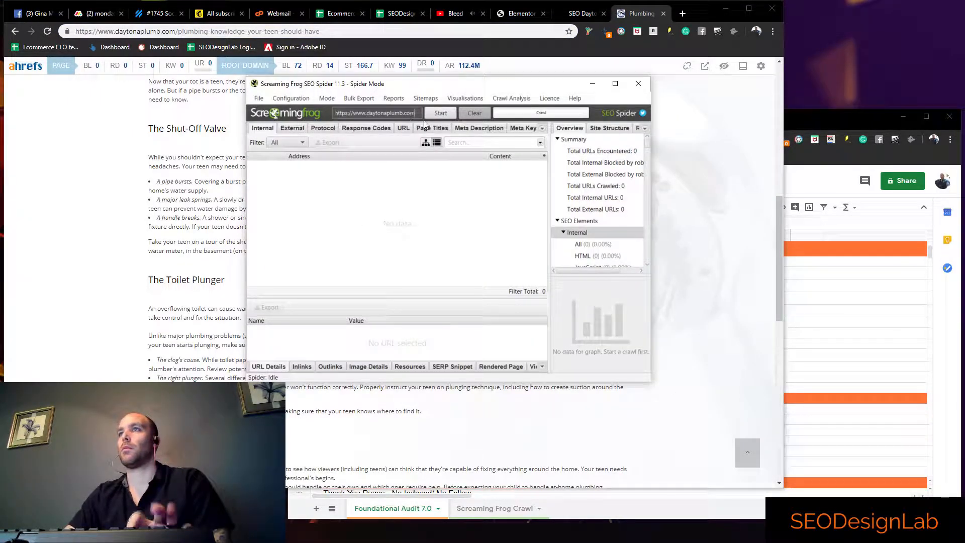
left_click(435, 116)
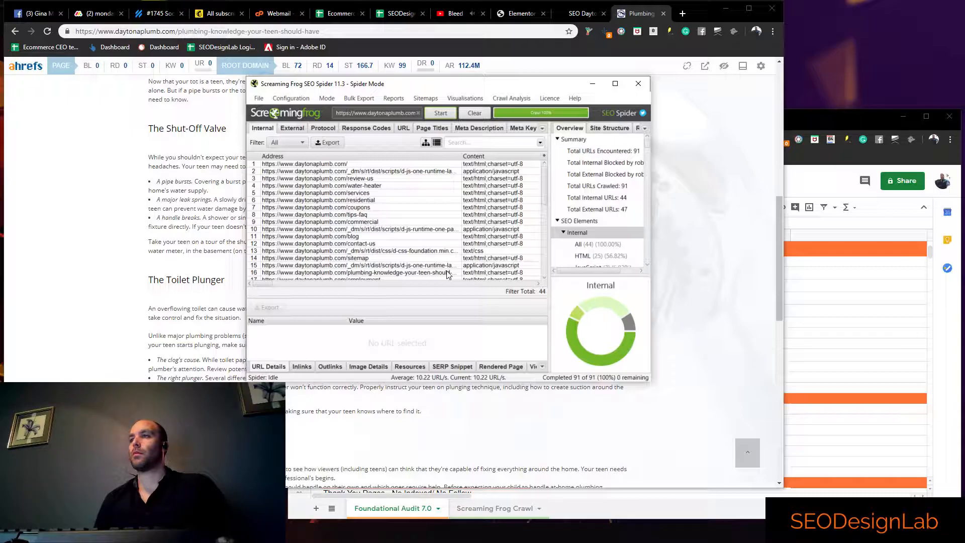
Filter the internal crawl results to HTML, export them as the CSV internal_html to Downloads, and close the crawler
left_click(303, 144)
left_click(294, 166)
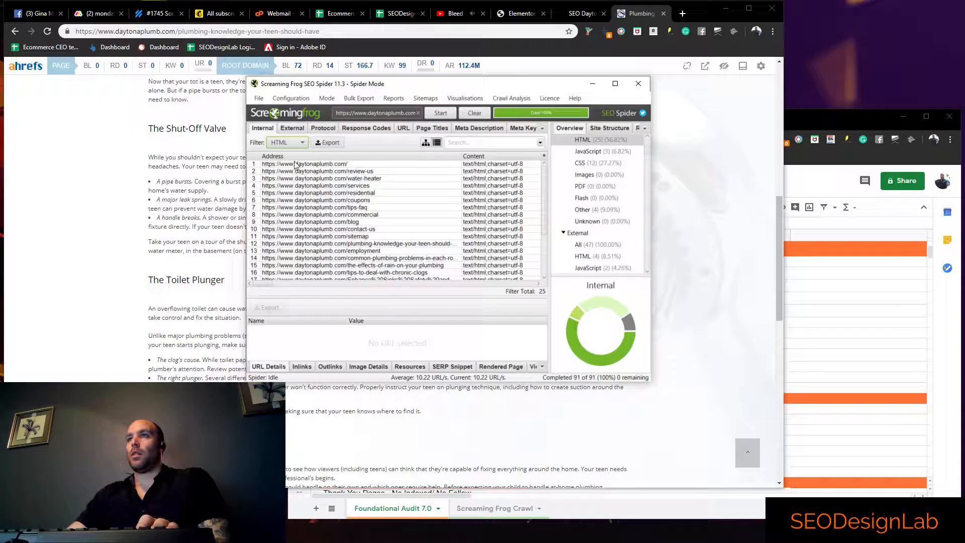
left_click(330, 144)
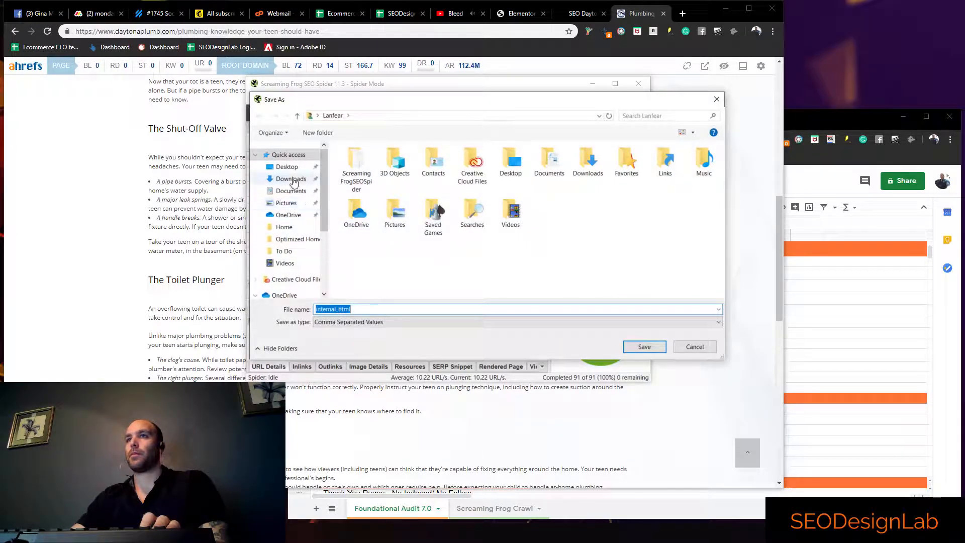
left_click(295, 181)
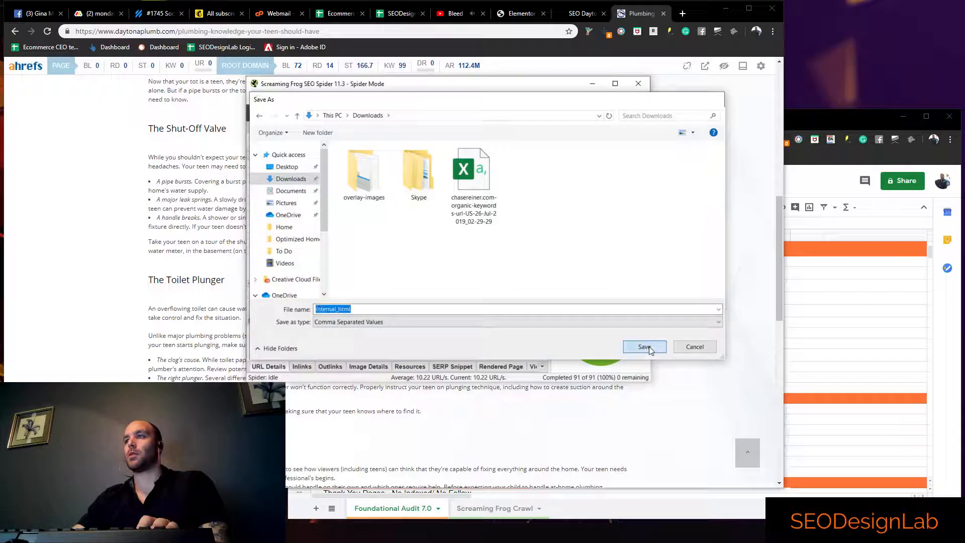
left_click(644, 347)
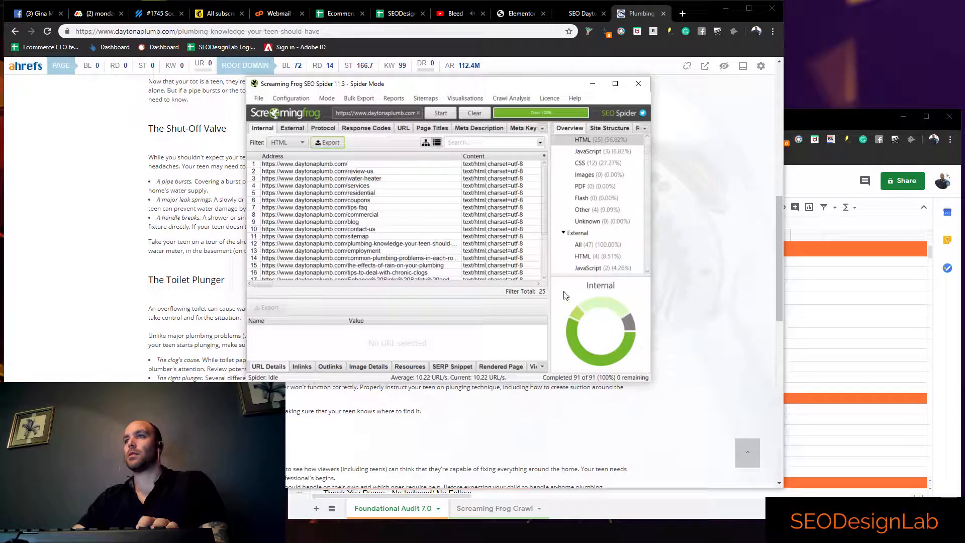
left_click(638, 84)
Return to the audit spreadsheet and open its Screaming Frog Crawl sheet
double_click(813, 288)
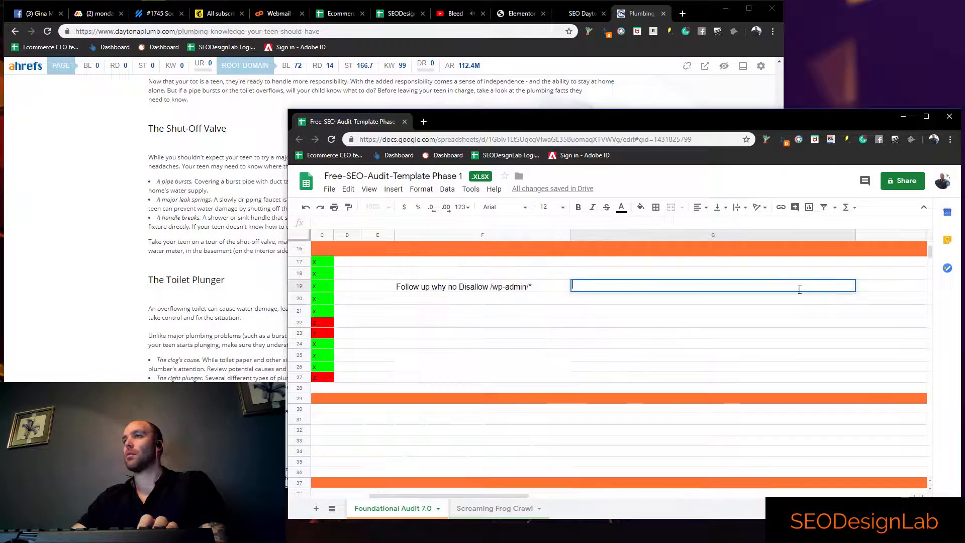
left_click_drag(396, 496, 336, 498)
left_click(487, 509)
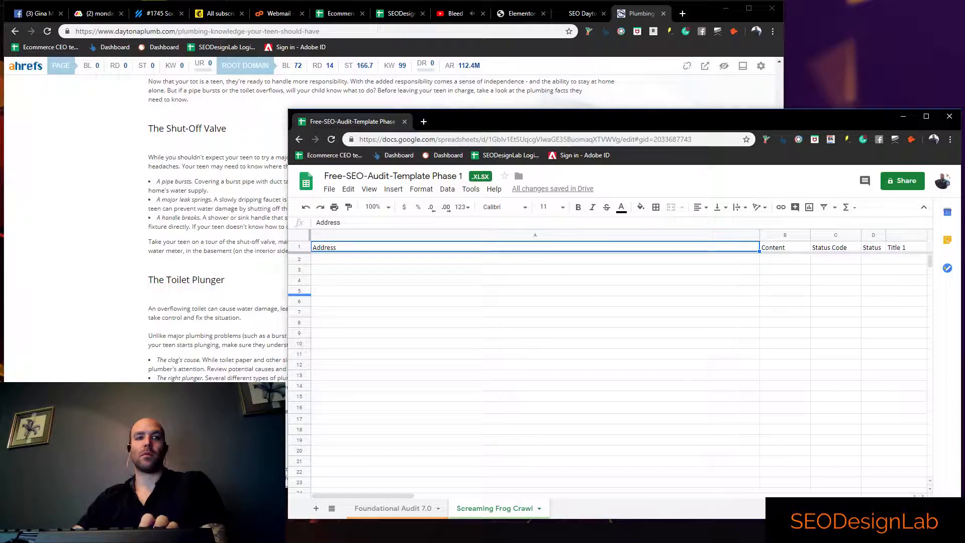
Try to open the exported internal_html file from the Downloads folder in File Explorer
left_click(151, 533)
scroll(214, 310, "up", 2)
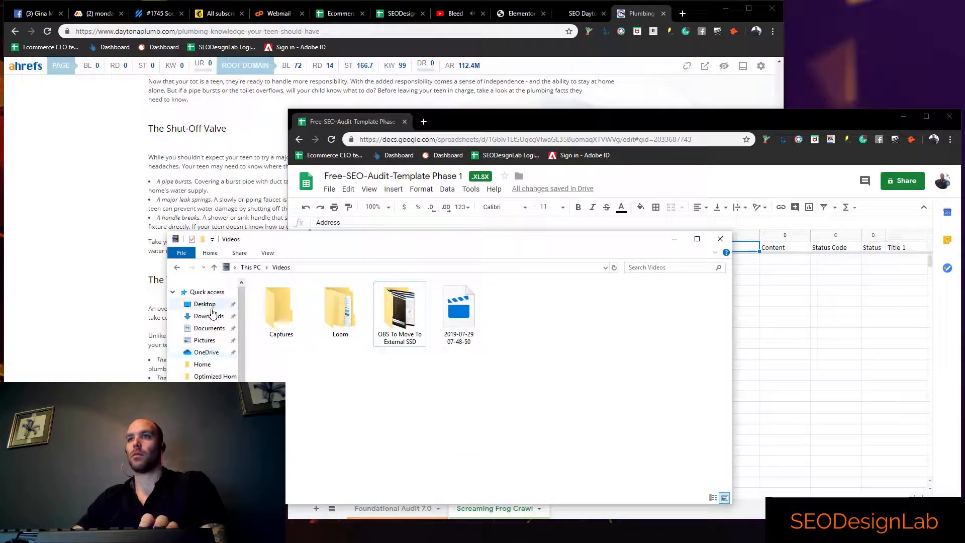
left_click(206, 315)
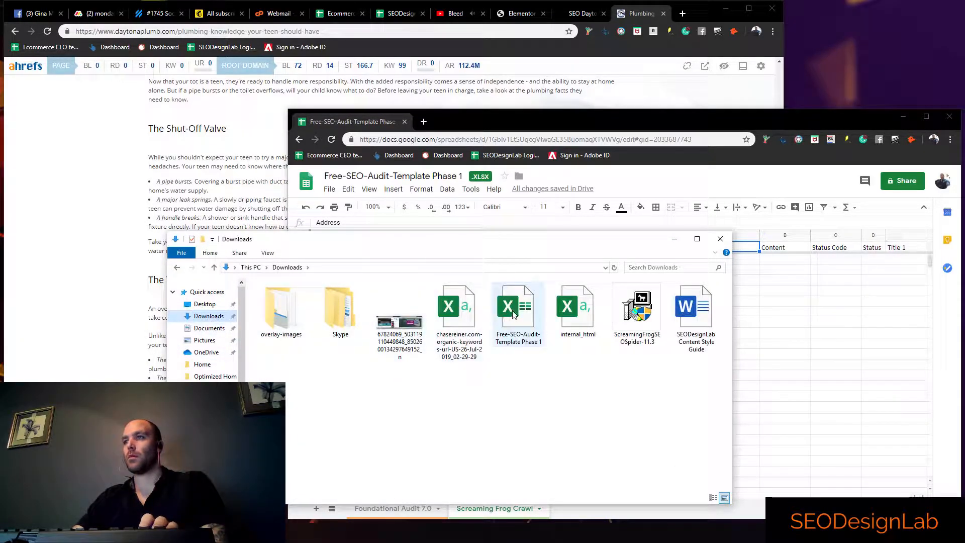
double_click(583, 322)
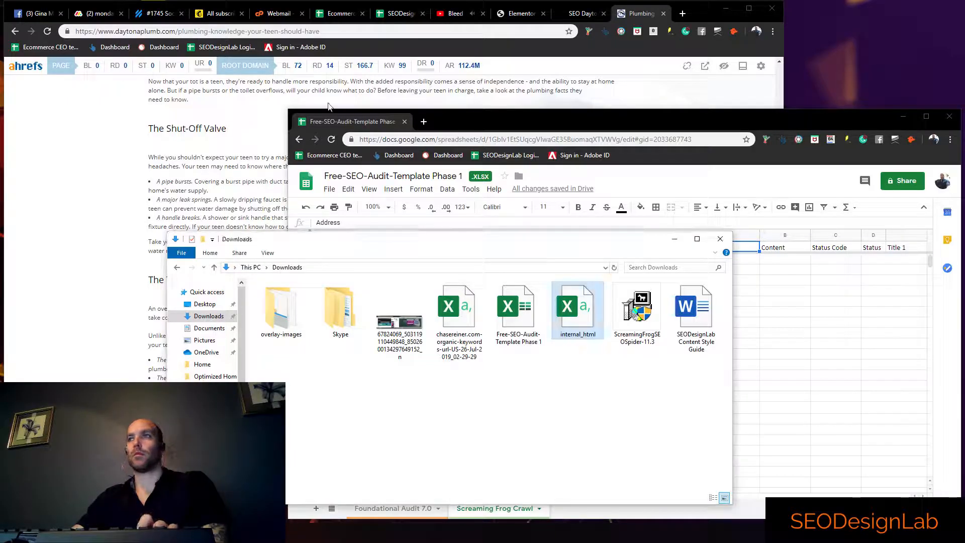
left_click(785, 290)
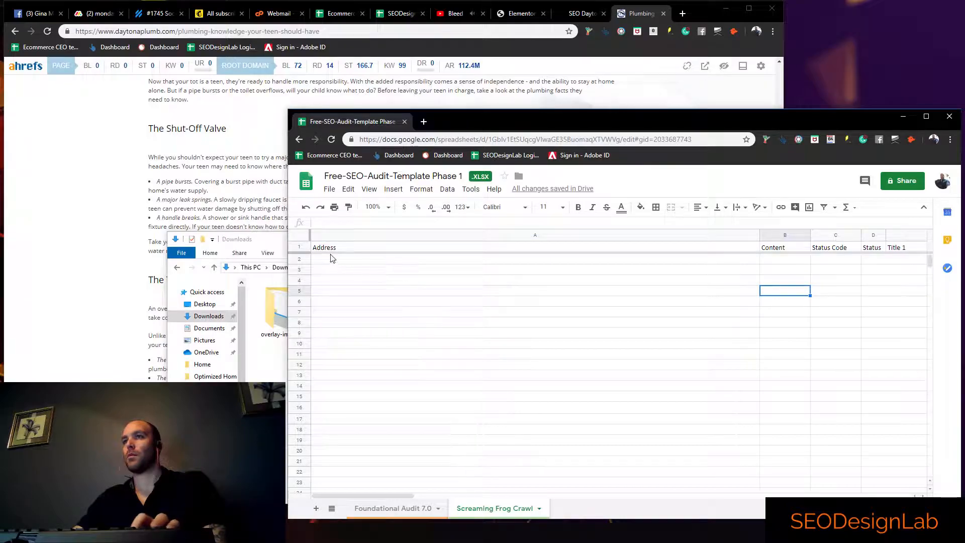
left_click(365, 492)
left_click(330, 259)
type("Redirects Privacy and Terms to another site.")
key("Delete")
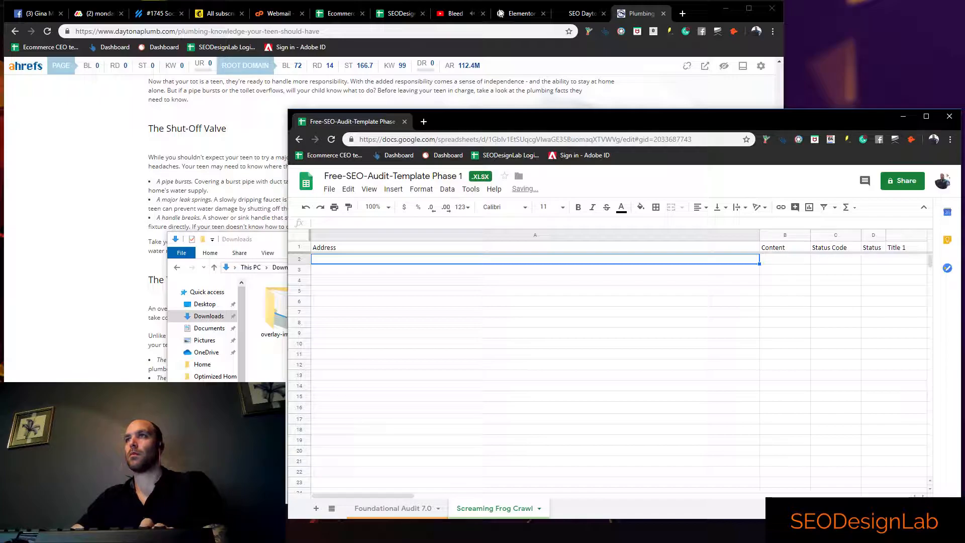
Open Google Drive in a new browser tab and create a blank Google Sheets spreadsheet
left_click(684, 20)
left_click(683, 15)
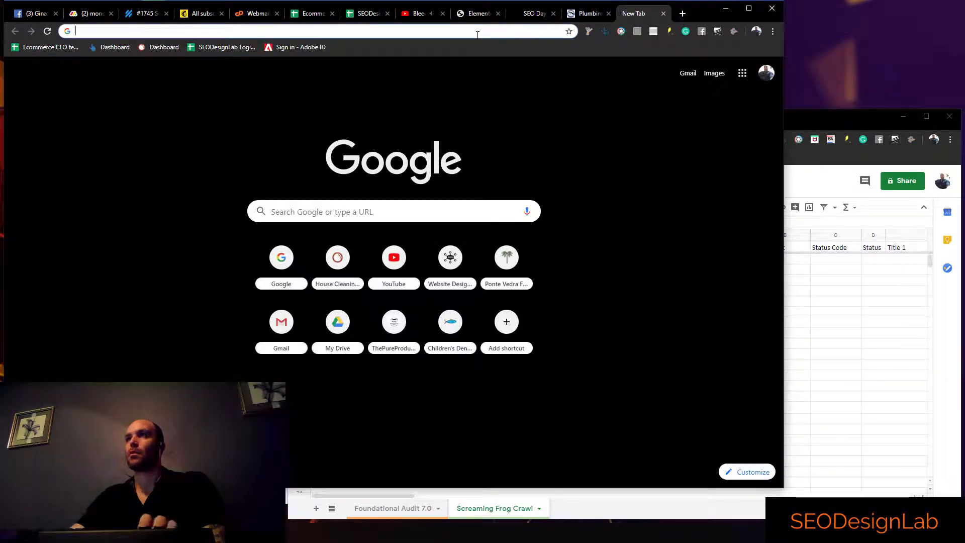
left_click(743, 73)
left_click(651, 274)
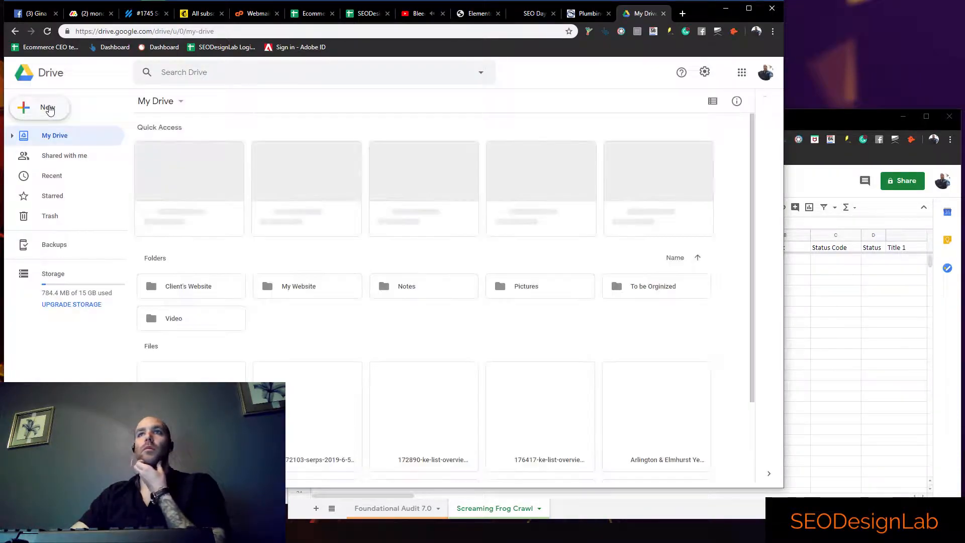
left_click(48, 110)
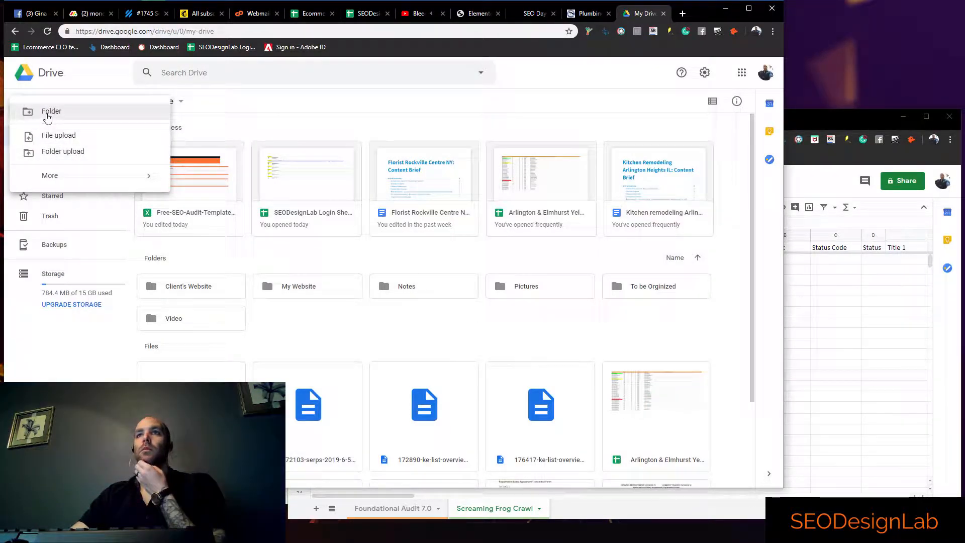
left_click(59, 193)
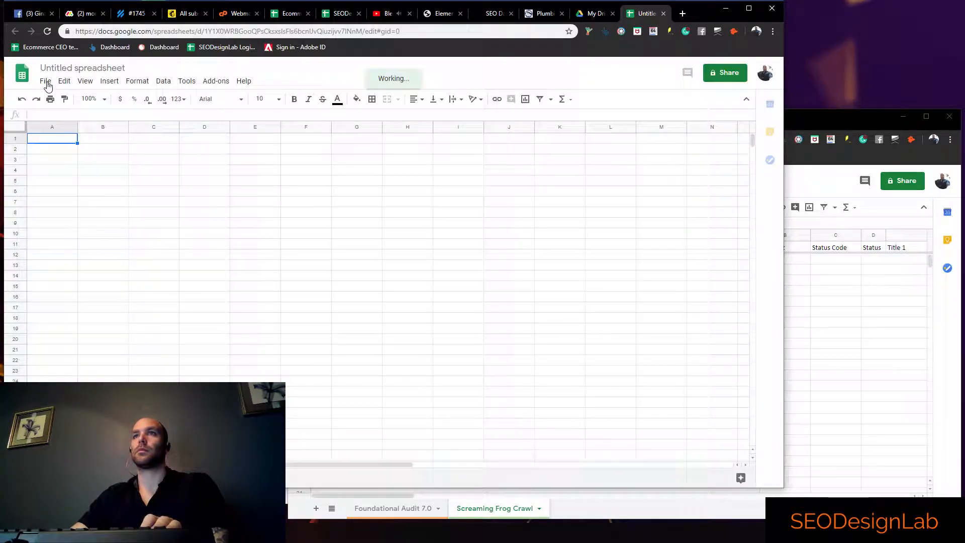
Import internal_html.csv from the Downloads folder into the blank spreadsheet, replacing the spreadsheet and detecting the separator automatically
left_click(47, 84)
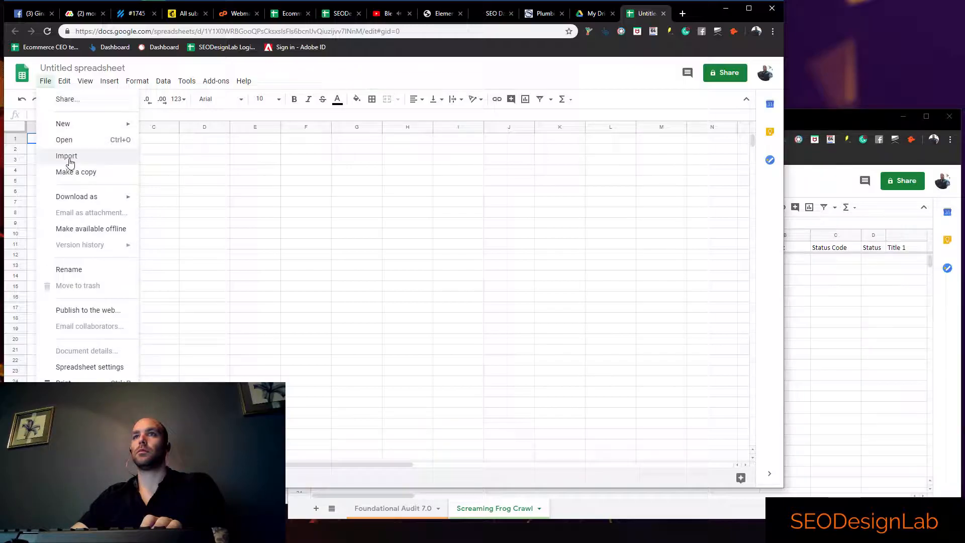
left_click(77, 156)
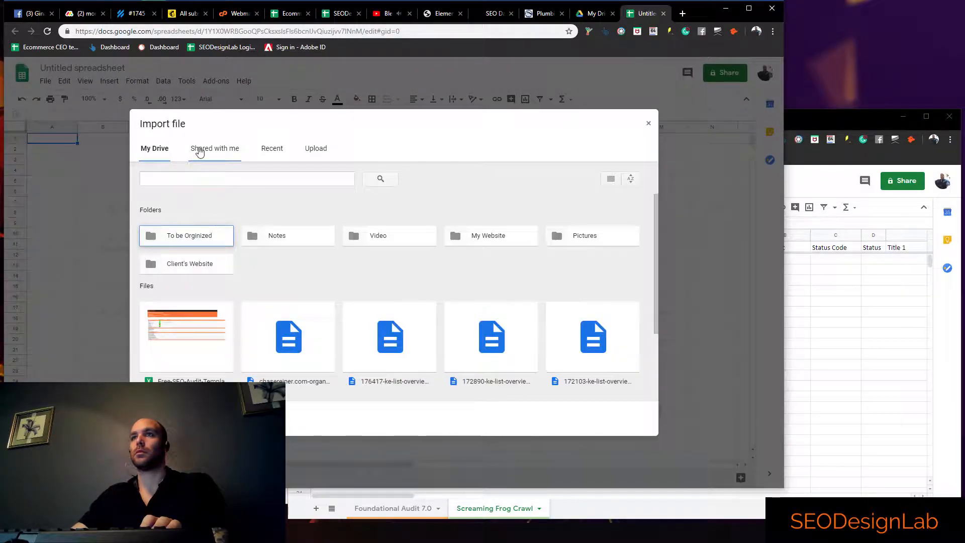
left_click(316, 149)
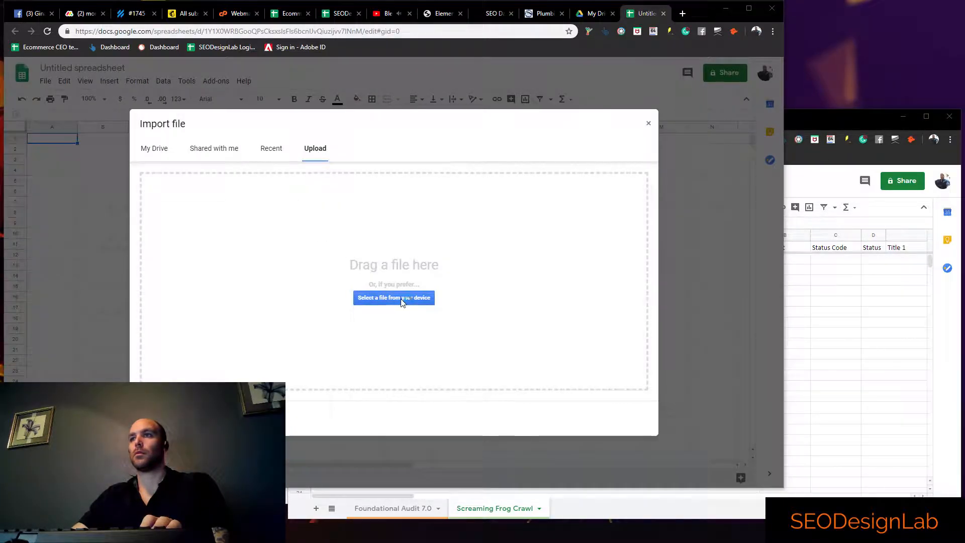
left_click(394, 298)
scroll(55, 101, "up", 5)
left_click(51, 87)
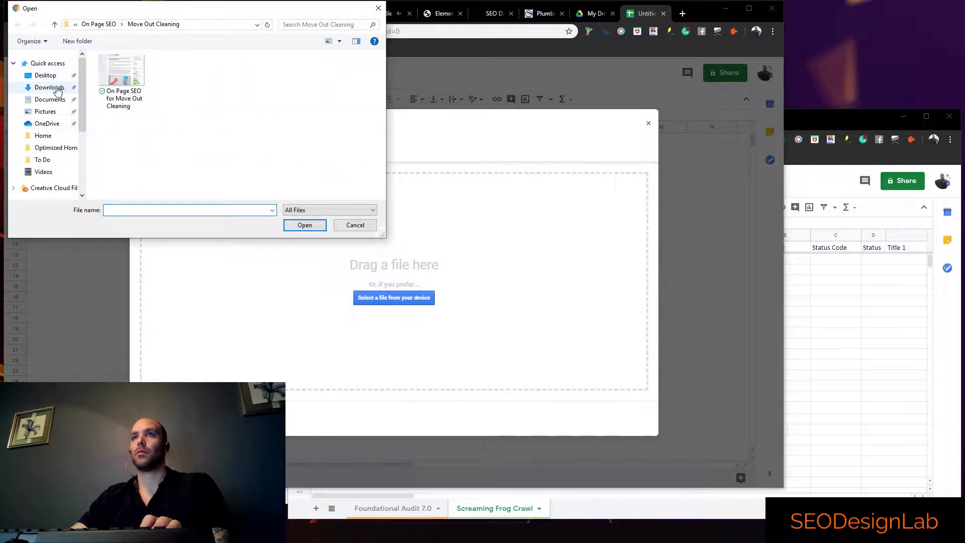
left_click(127, 177)
double_click(127, 178)
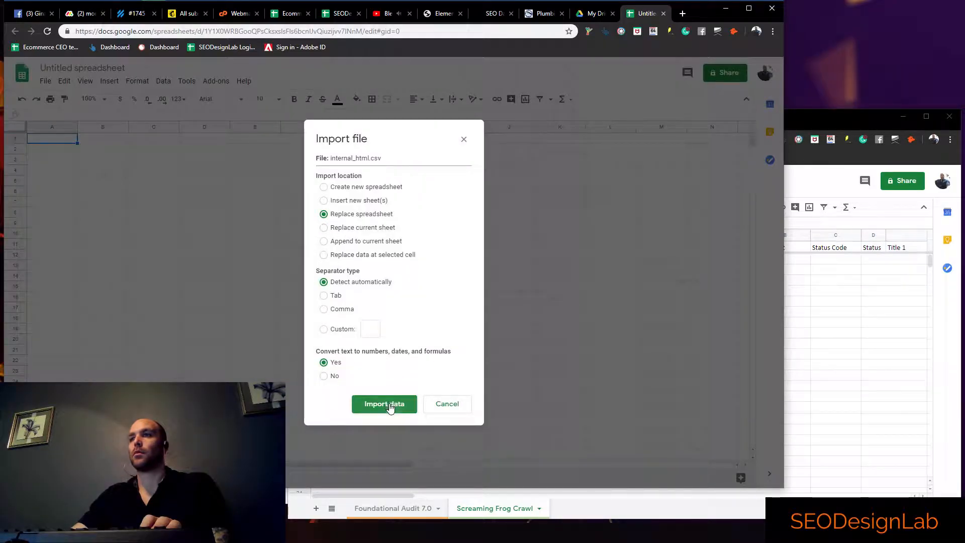
left_click(388, 406)
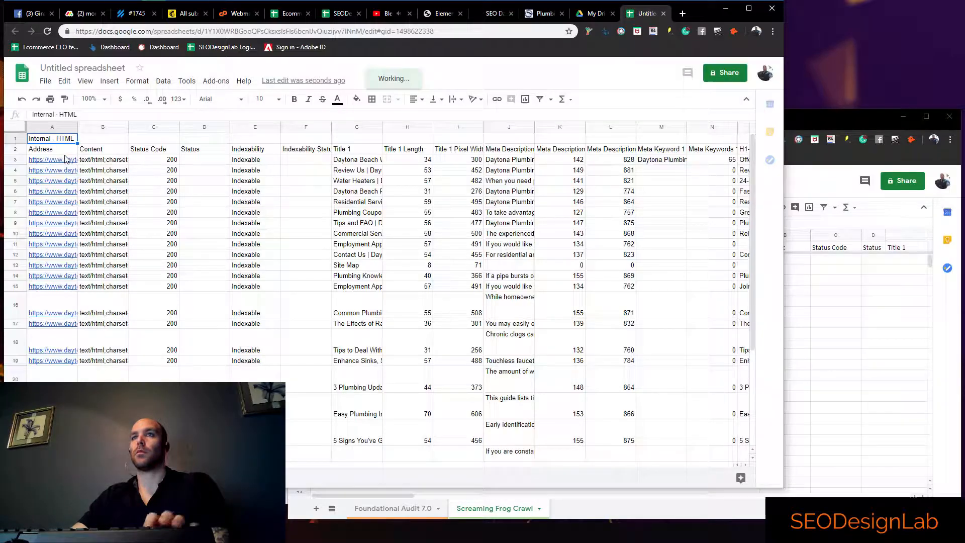
Copy all imported crawl rows from cell A3 onward and paste them at cell A2 of the audit's Screaming Frog Crawl sheet
left_click(65, 161)
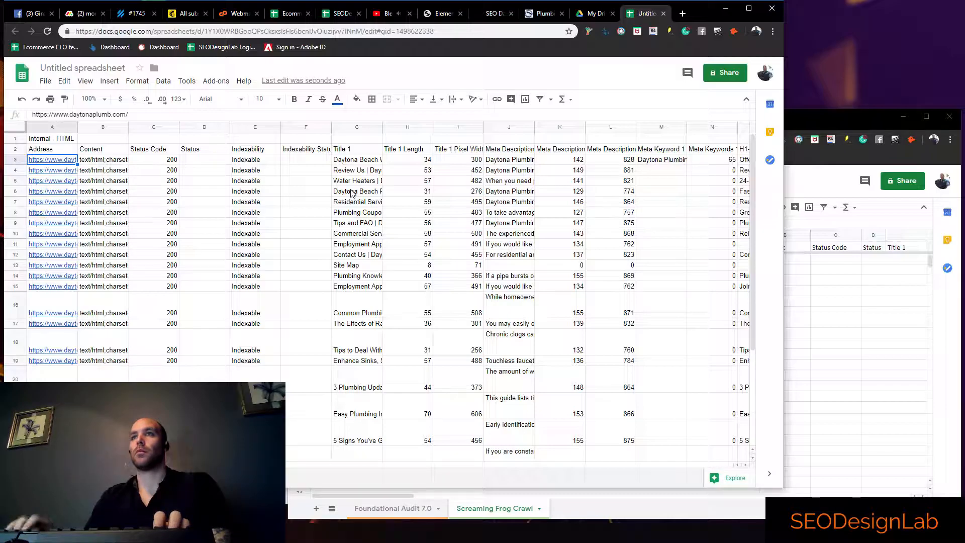
key("shift+Right")
key("shift+Right")
key("shift+Right")
key("shift+Right")
key("shift+Right")
key("shift+Right")
key("shift+Right")
key("shift+Right")
key("shift+Right")
key("shift+Right")
key("shift+Right")
key("shift+Right")
key("shift+Right")
key("shift+Right")
key("shift+Right")
key("shift+Right")
key("shift+Right")
key("shift+Right")
key("shift+Right")
key("shift+Right")
key("shift+Right")
key("shift+Right")
key("shift+Right")
key("shift+Right")
key("shift+Right")
key("shift+Right")
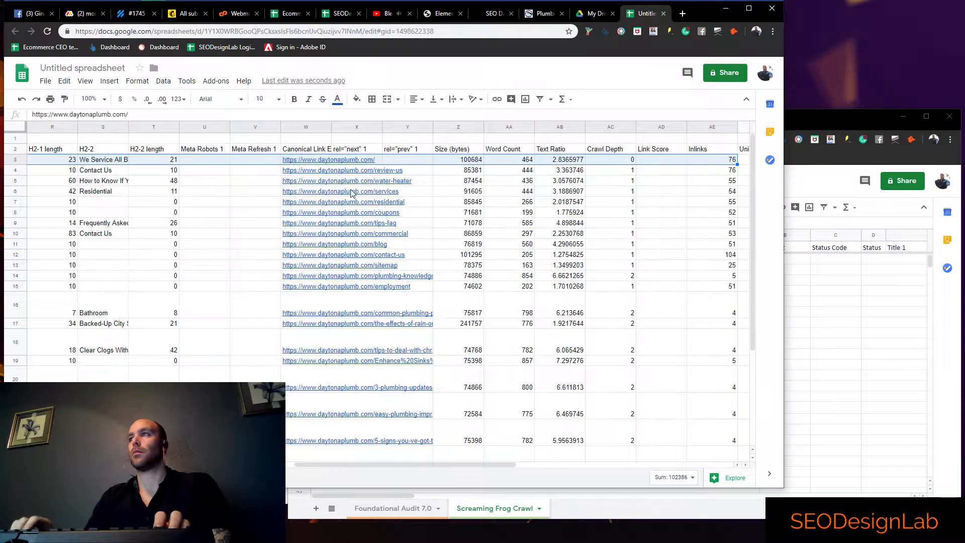
key("shift+Down")
key("shift+Down")
key("shift+Down")
key("shift+Down")
key("shift+Down")
key("shift+Down")
key("shift+Down")
key("shift+Down")
key("shift+Down")
key("shift+Down")
key("shift+Down")
key("shift+Down")
key("shift+Down")
key("shift+Down")
key("shift+Down")
key("shift+Down")
key("shift+Down")
key("shift+Down")
key("shift+Down")
key("shift+Down")
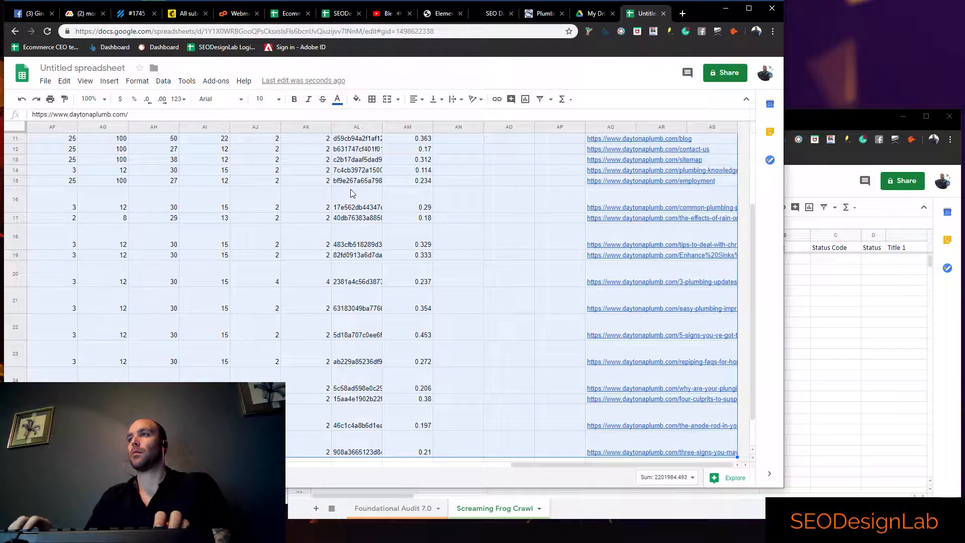
key("shift+Down")
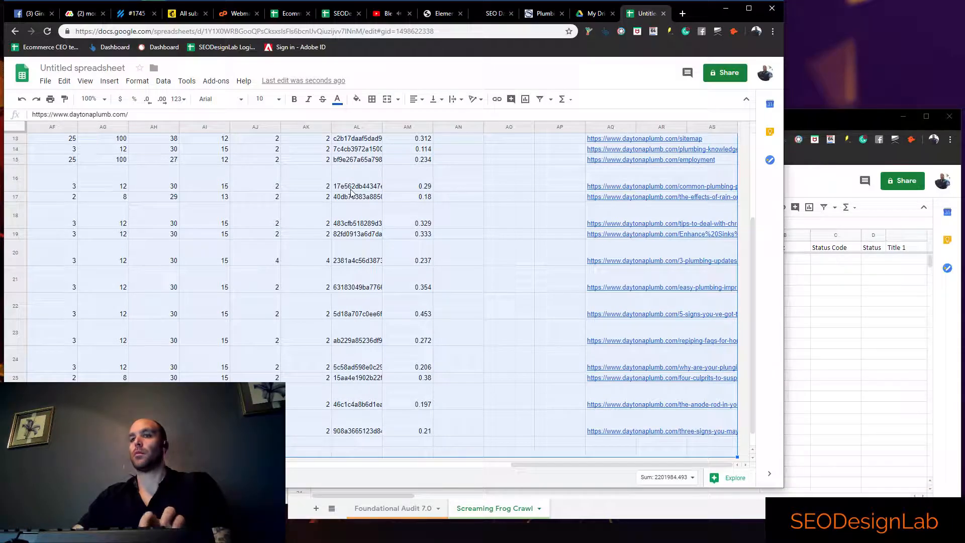
left_click(823, 318)
left_click(339, 258)
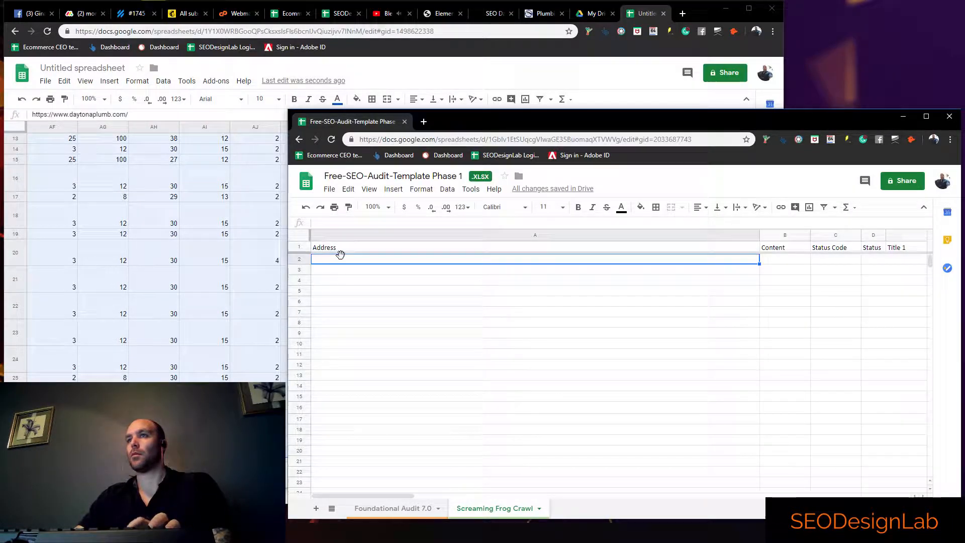
key("ctrl+v")
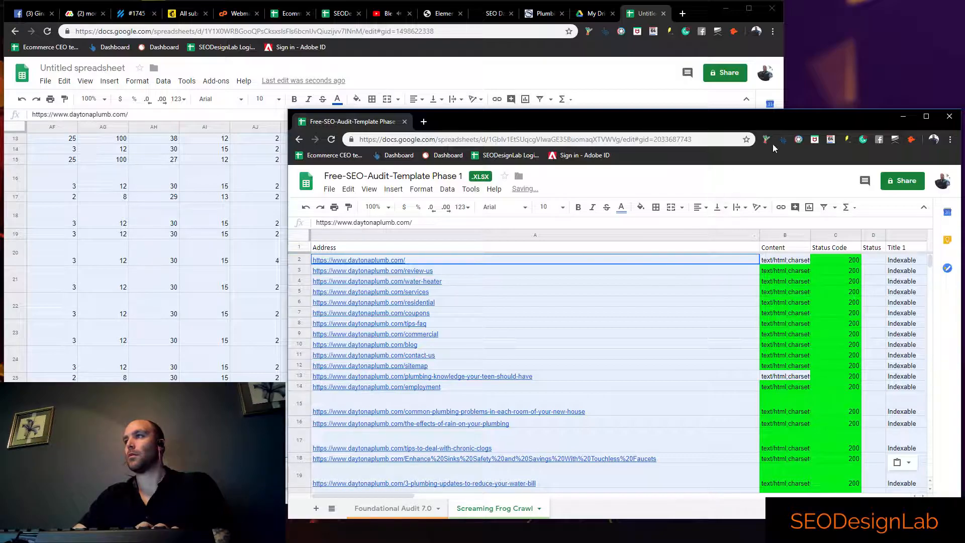
Close the temporary import spreadsheet and the Google Drive tab, and return to the audit spreadsheet
left_click(663, 14)
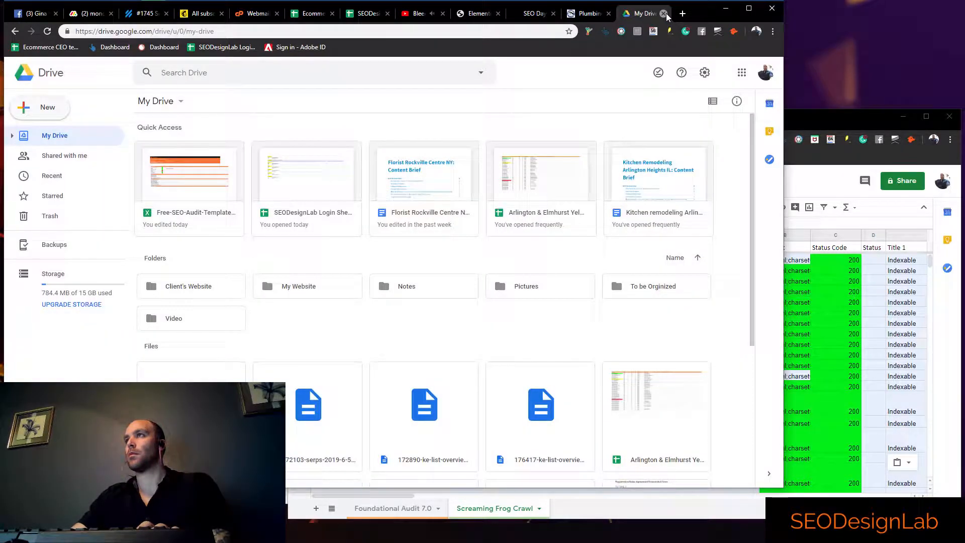
left_click(664, 14)
left_click(830, 118)
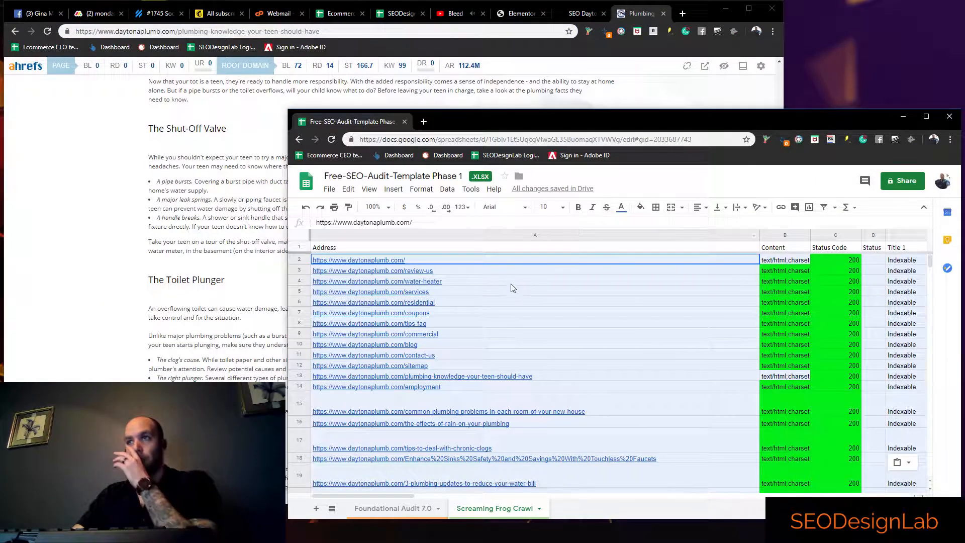
Maximize the audit spreadsheet's window and examine the pasted crawl data across its columns, from Address to Response Time
left_click(483, 325)
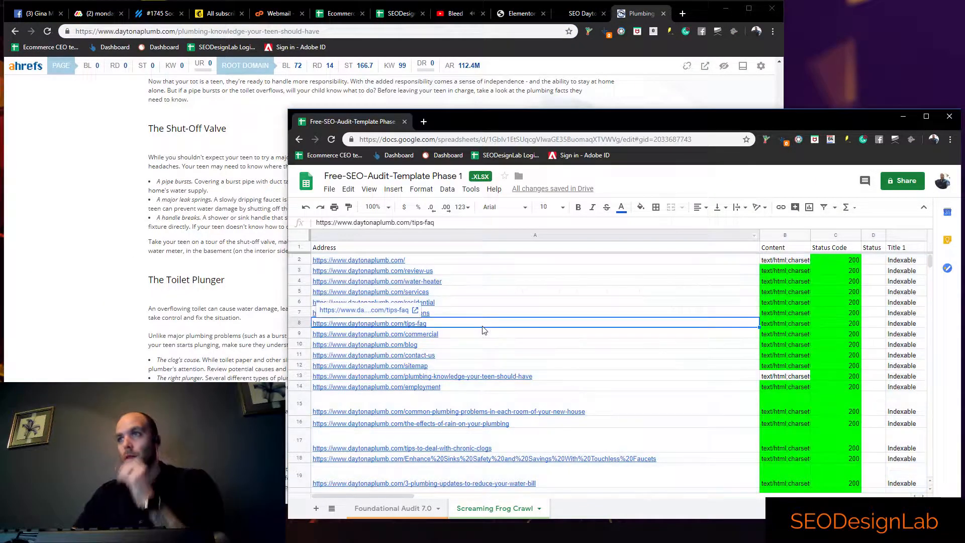
double_click(524, 117)
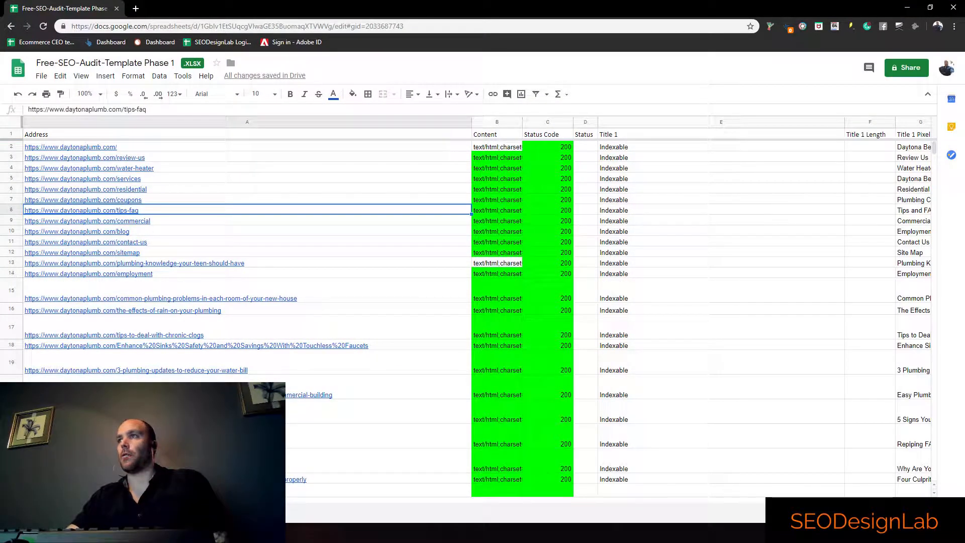
left_click_drag(268, 500, 662, 488)
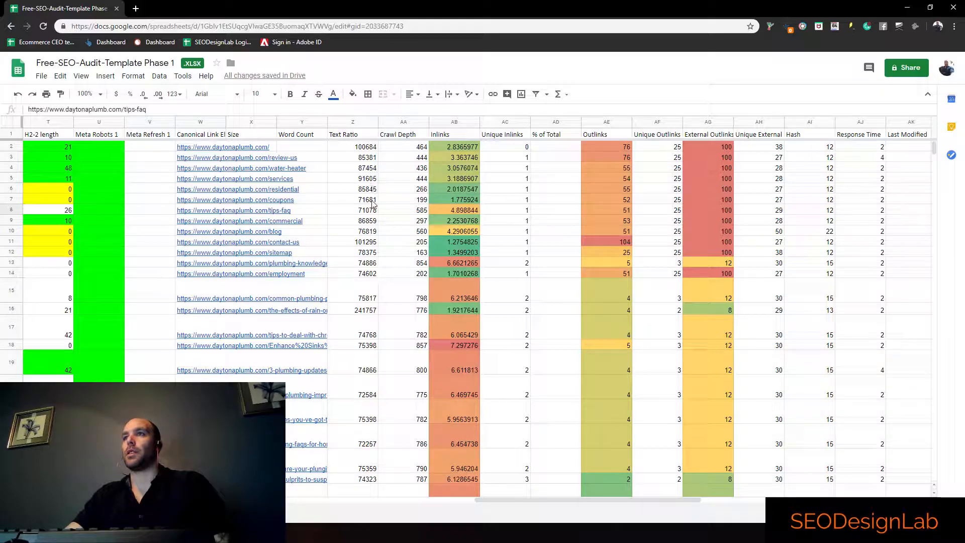
Examine the remaining crawl columns through GA Sessions, return to the Address column, and restore the spreadsheet window to its smaller size
left_click_drag(532, 498, 671, 492)
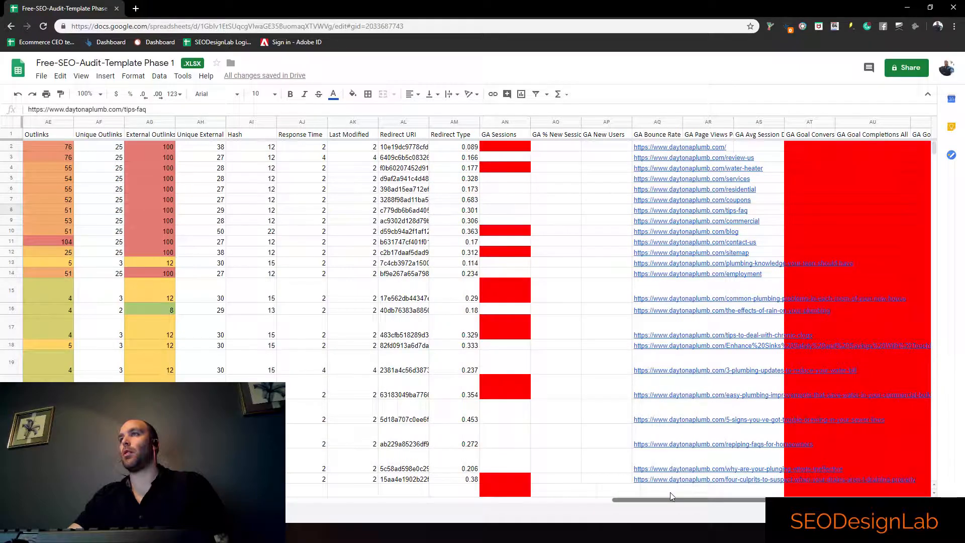
left_click(505, 122)
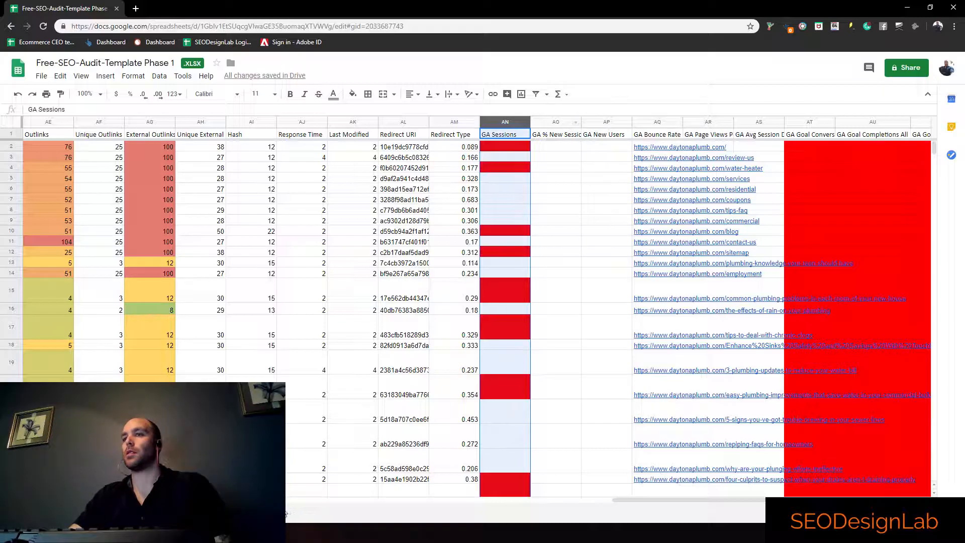
left_click_drag(784, 500, 201, 500)
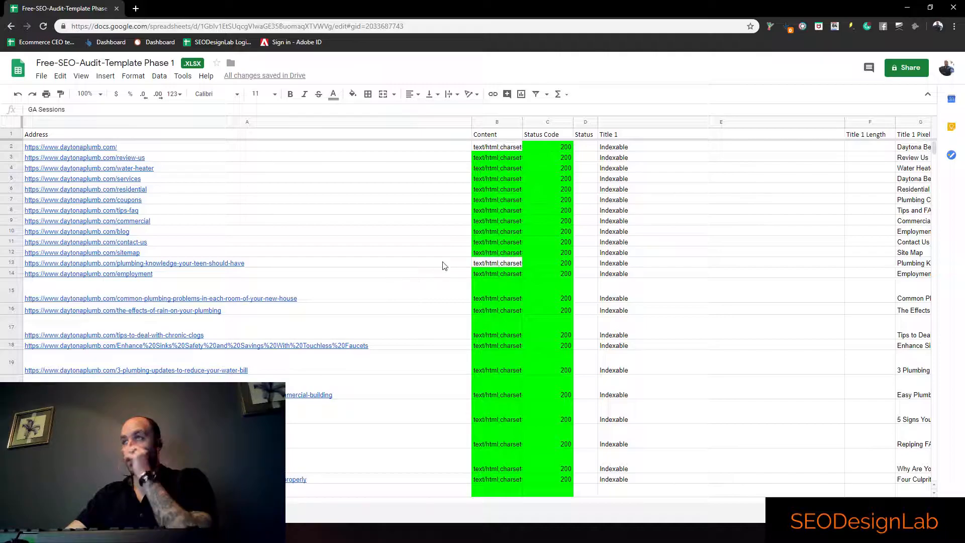
double_click(409, 4)
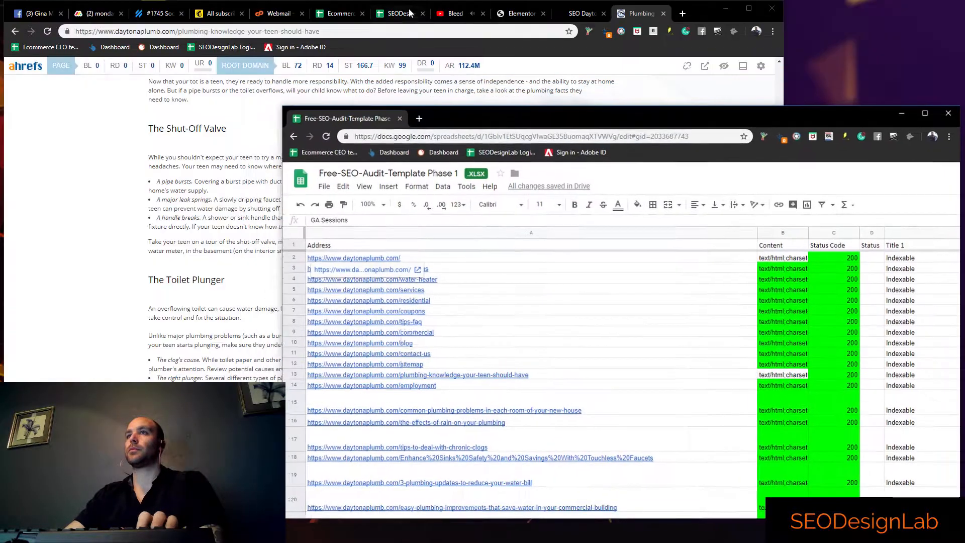
Check the blog post and crawled page addresses for URL categories, and mark Categorized URL Structure with z in the Foundational Audit 7.0 sheet
left_click(393, 505)
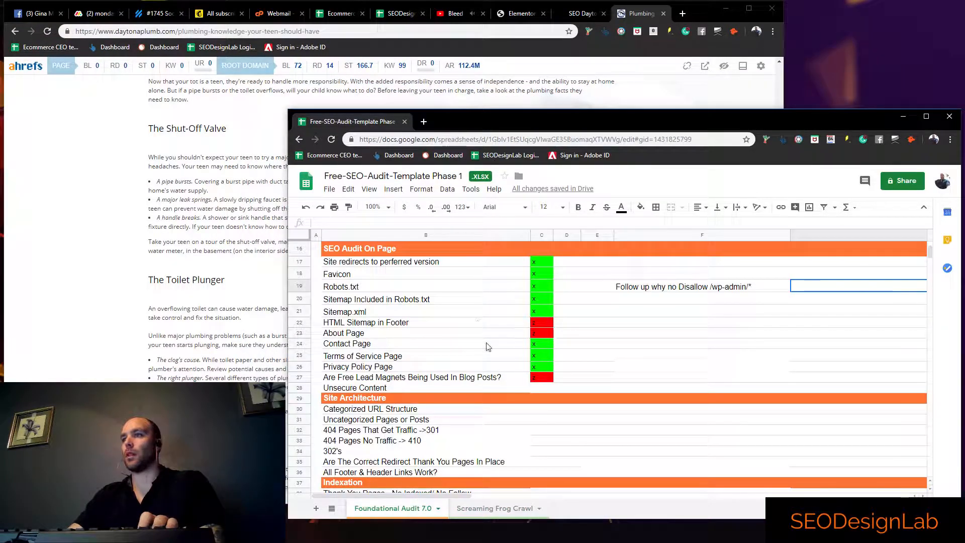
left_click(542, 408)
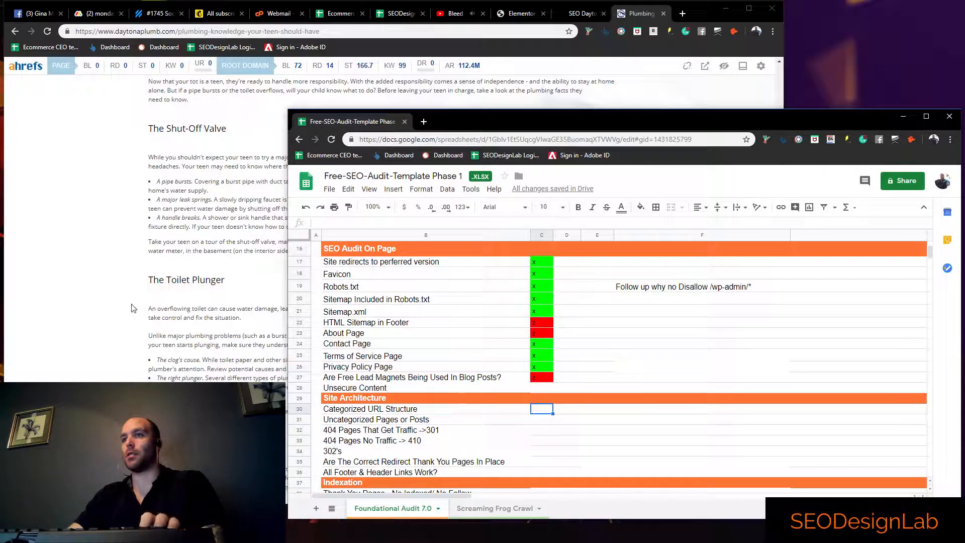
left_click(100, 281)
scroll(98, 280, "up", 8)
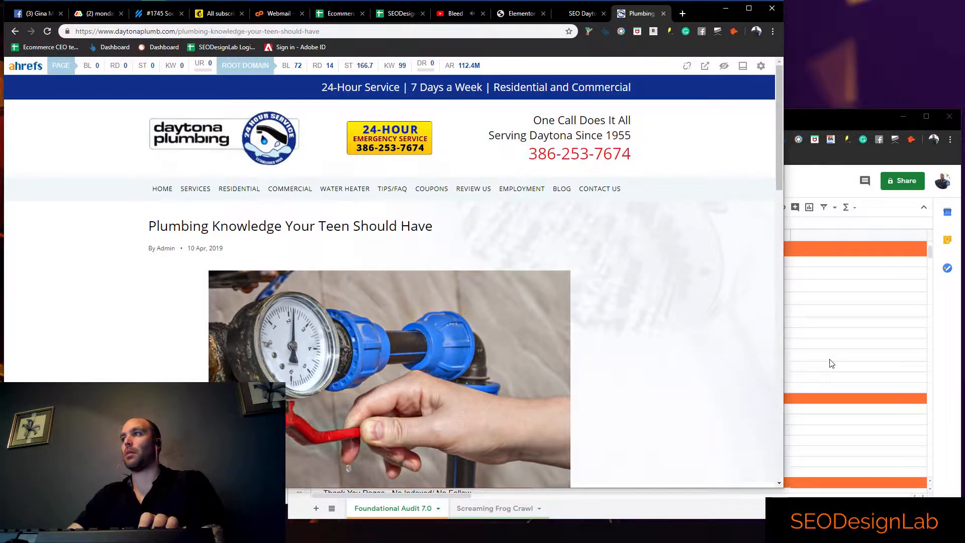
left_click(831, 363)
left_click(495, 509)
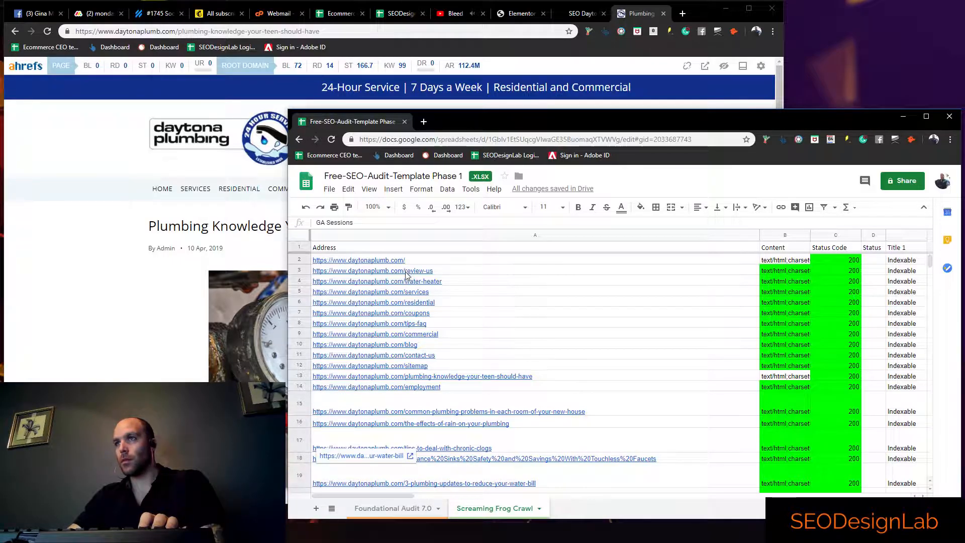
scroll(416, 278, "down", 5)
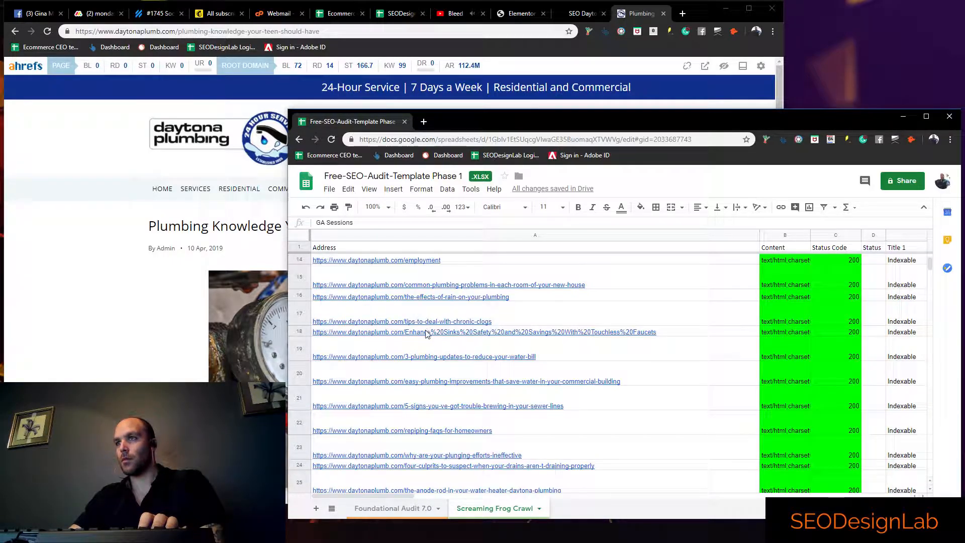
scroll(427, 334, "down", 3)
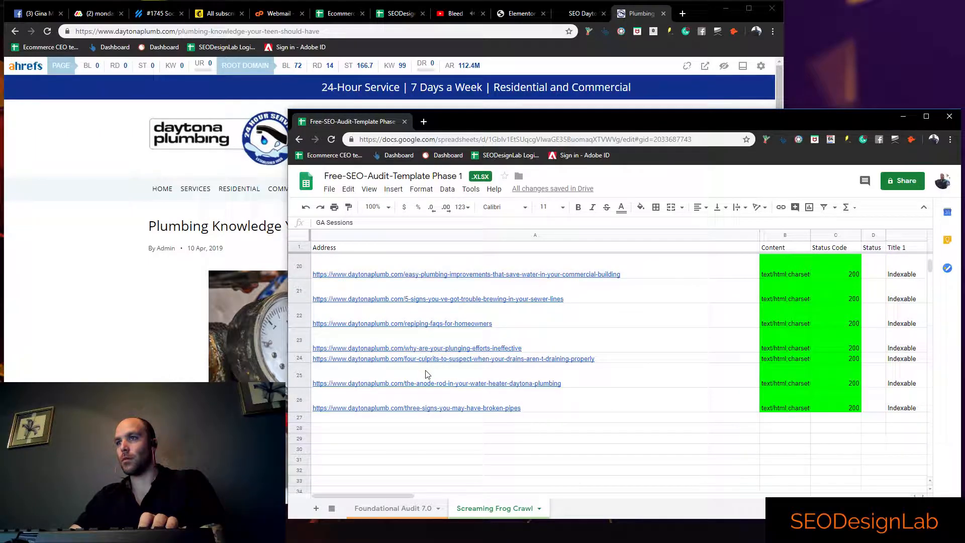
scroll(427, 375, "up", 3)
left_click(410, 508)
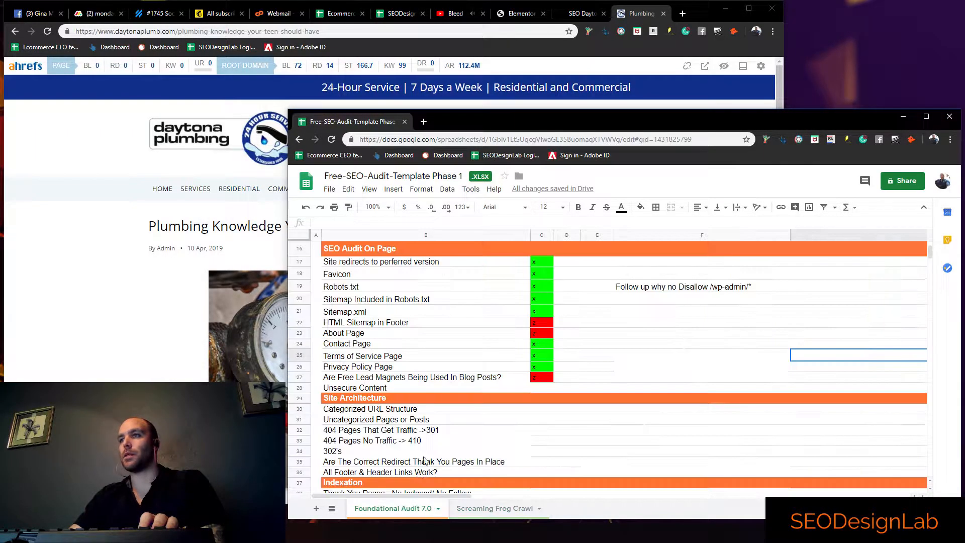
left_click(540, 413)
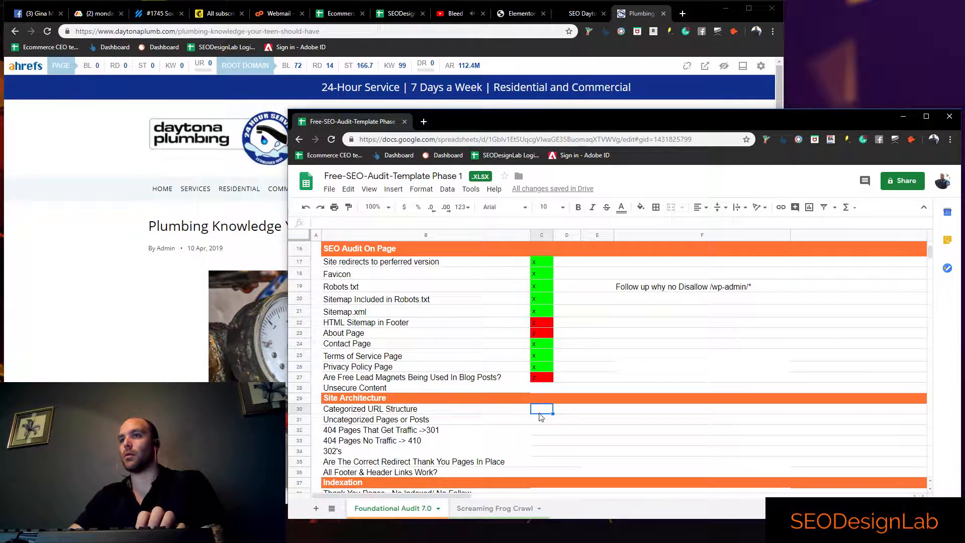
key("Tab")
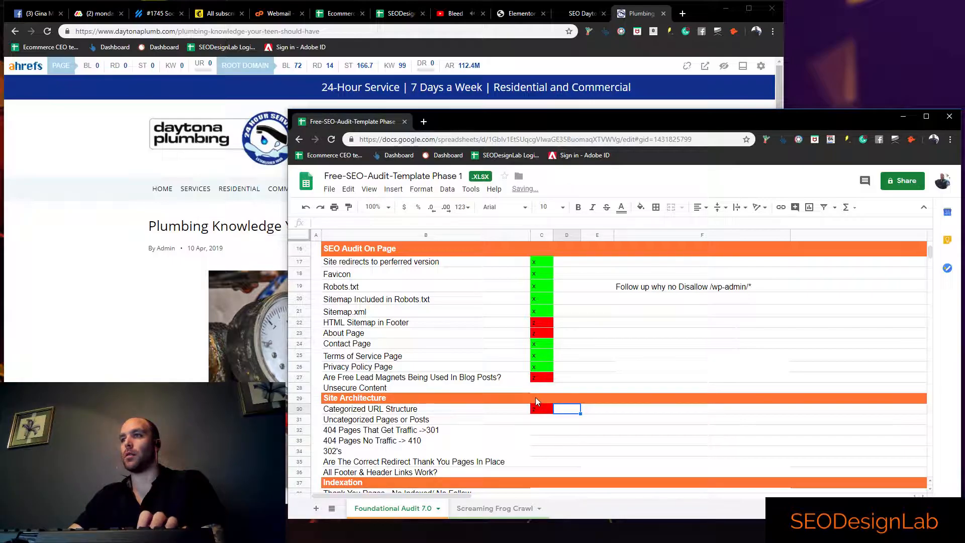
Search the Screaming Frog Crawl sheet for "https" and mark Unsecure Content with x in the Foundational Audit 7.0 sheet
left_click(534, 380)
left_click(537, 388)
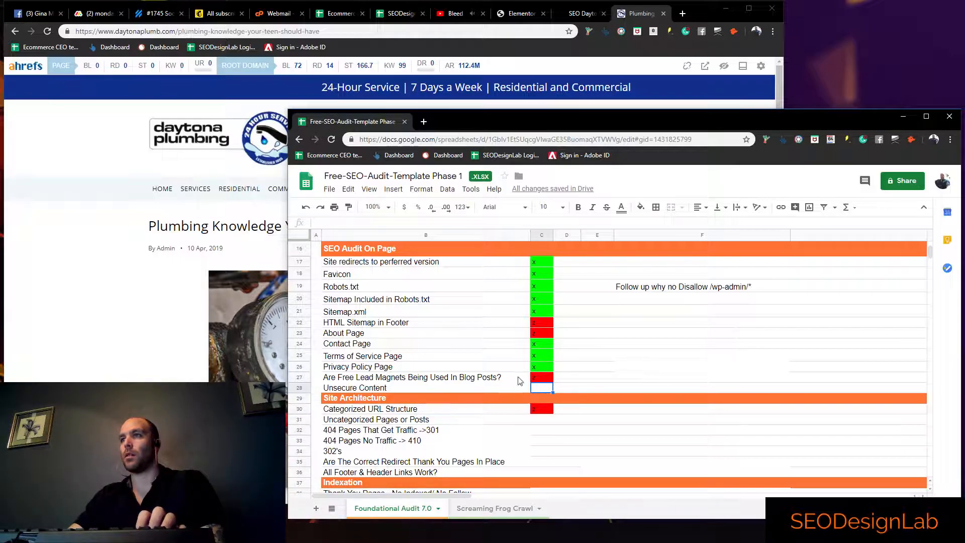
left_click(494, 508)
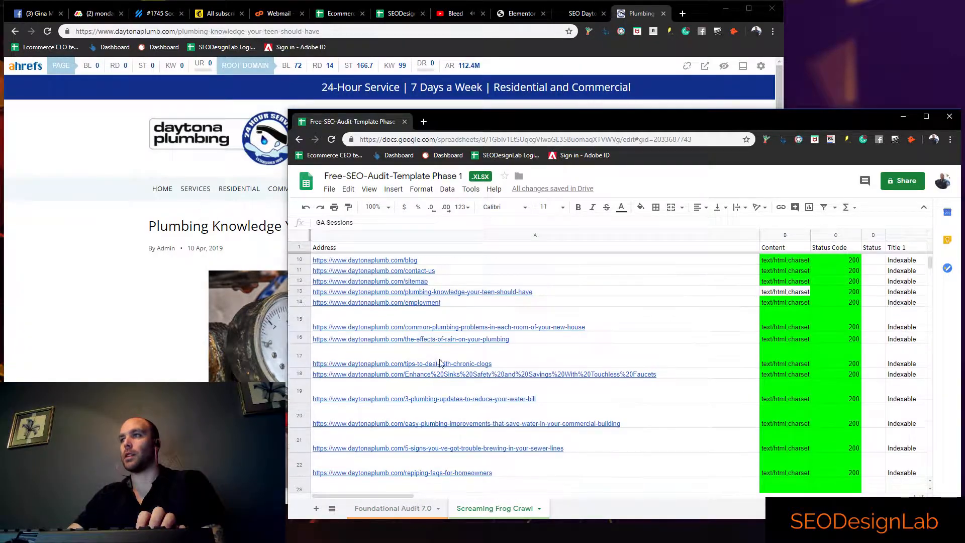
key("ctrl+f")
type("https")
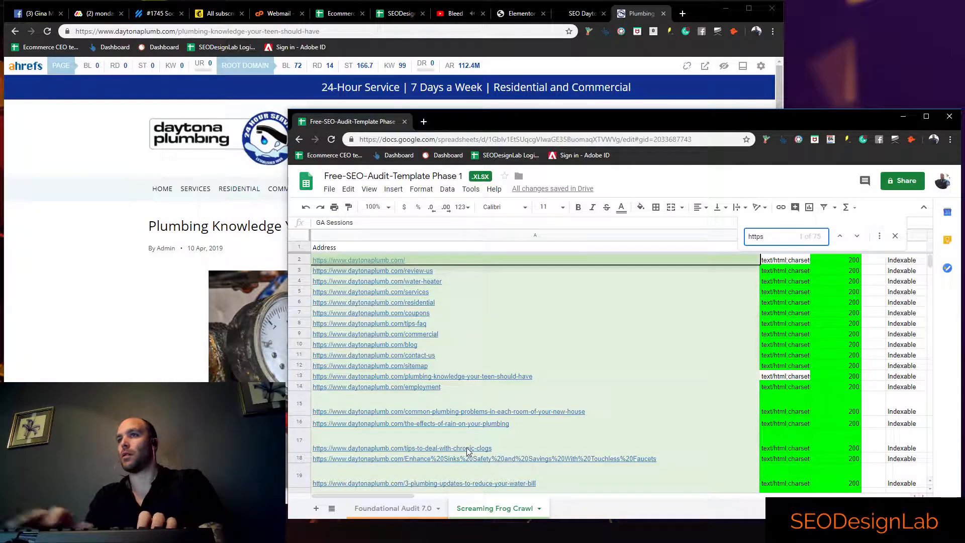
scroll(442, 402, "down", 5)
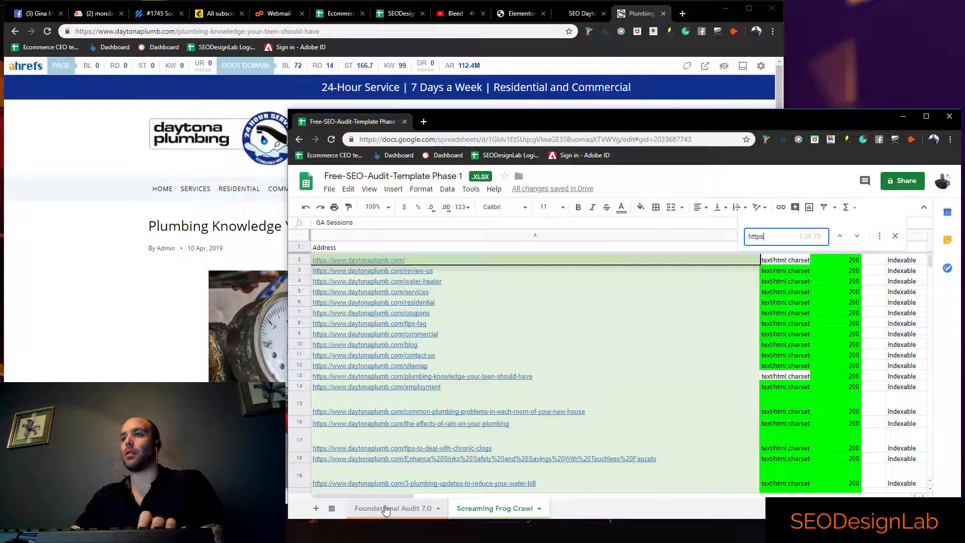
left_click(388, 508)
type("x")
left_click(590, 378)
Mark Uncategorized Pages or Posts with z, and enter the note "None" in column F for it and for Categorized URL Structure
left_click(542, 420)
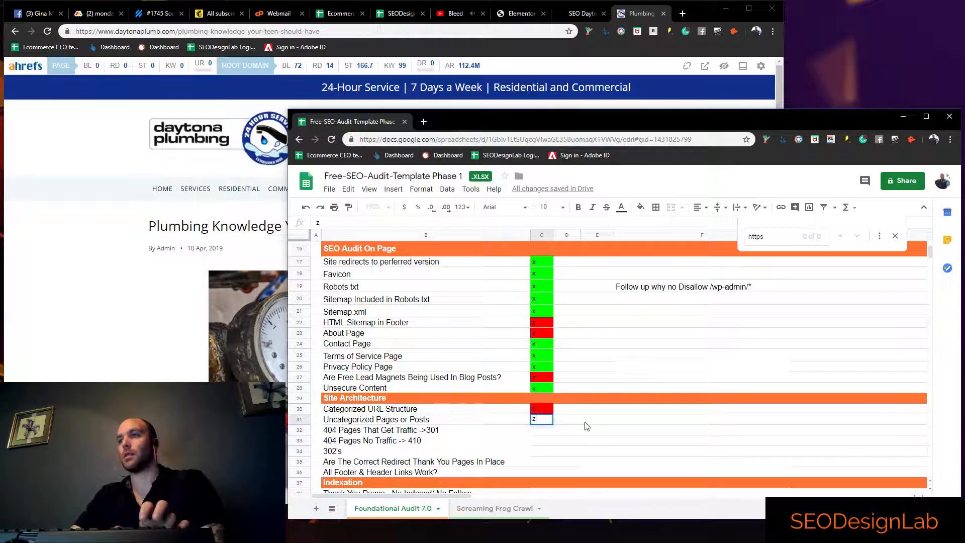
left_click(603, 423)
left_click(687, 421)
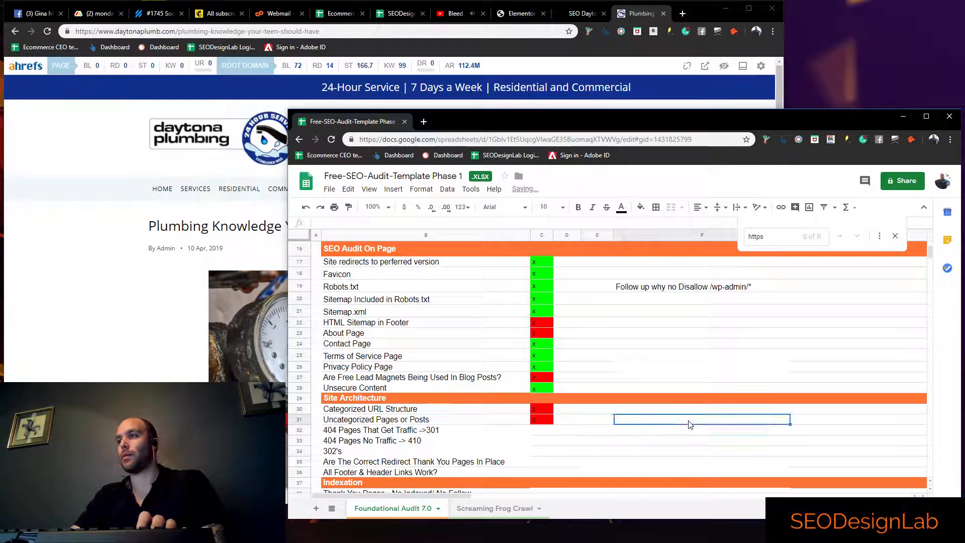
type("None")
key("Up")
type("None")
left_click(636, 453)
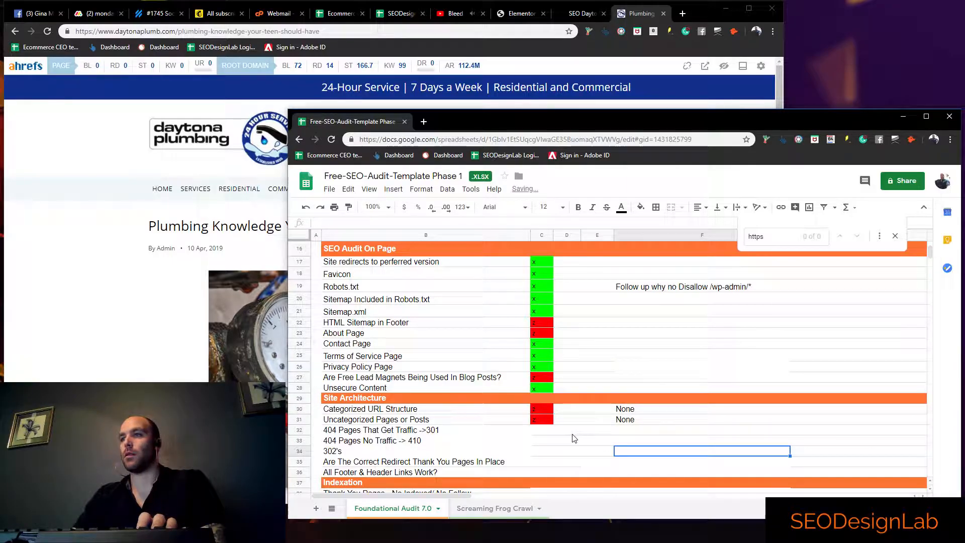
Search the Screaming Frog Crawl sheet for "404" and mark 404 Pages That Get Traffic ->301 with x in the audit sheet
left_click(542, 430)
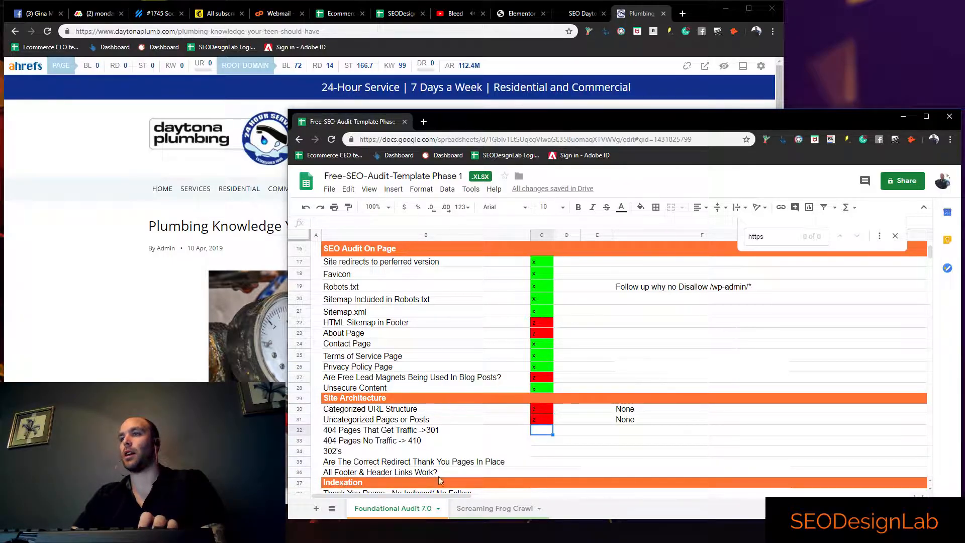
left_click(495, 508)
left_click(568, 438)
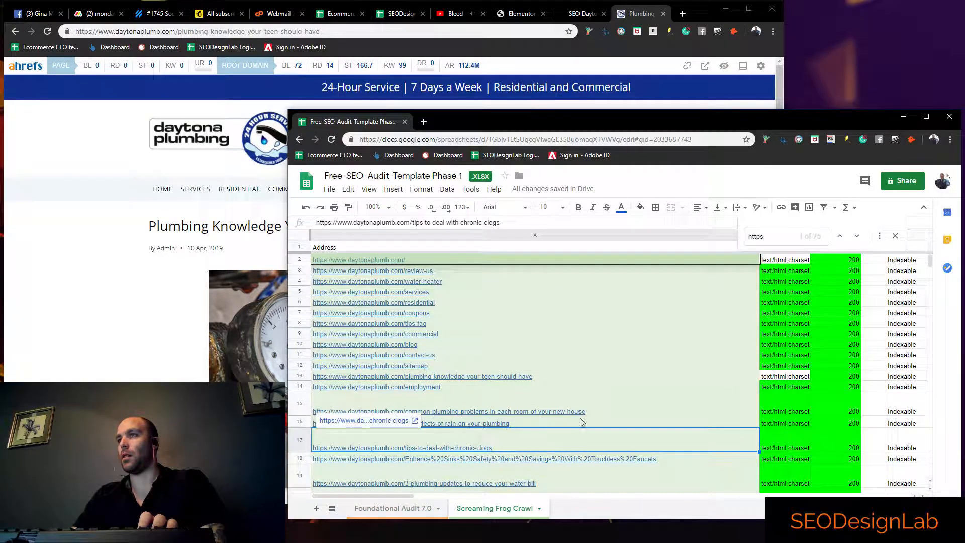
key("ctrl+f")
type("404")
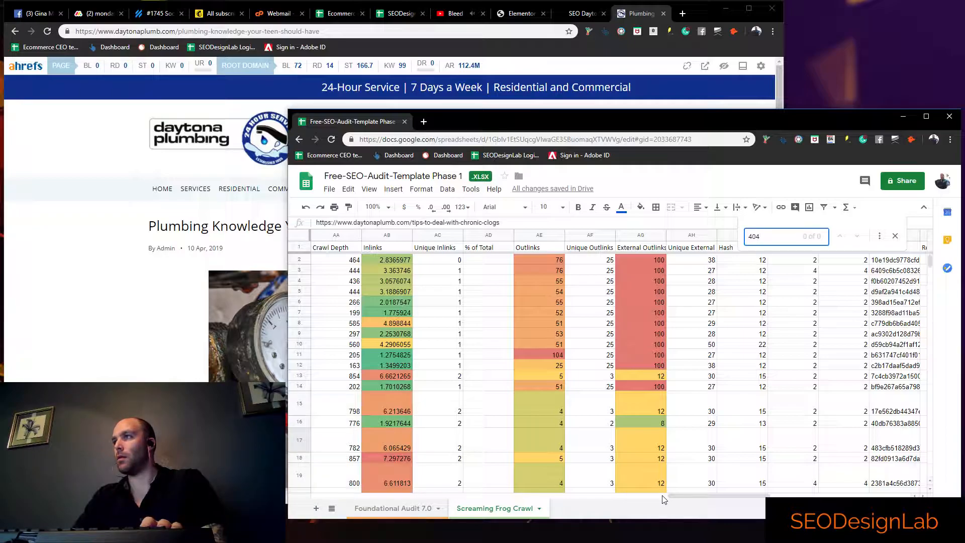
left_click_drag(662, 497, 531, 497)
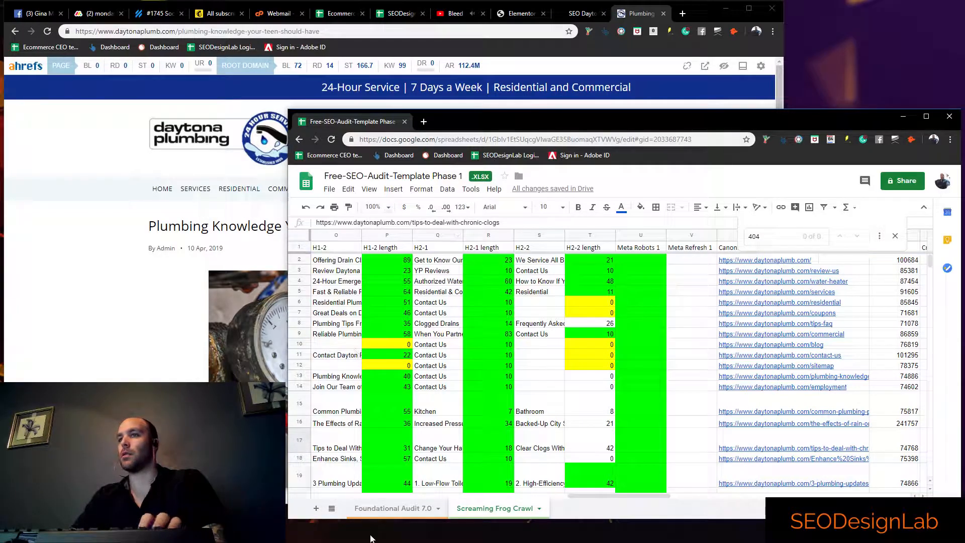
left_click(408, 508)
left_click(545, 431)
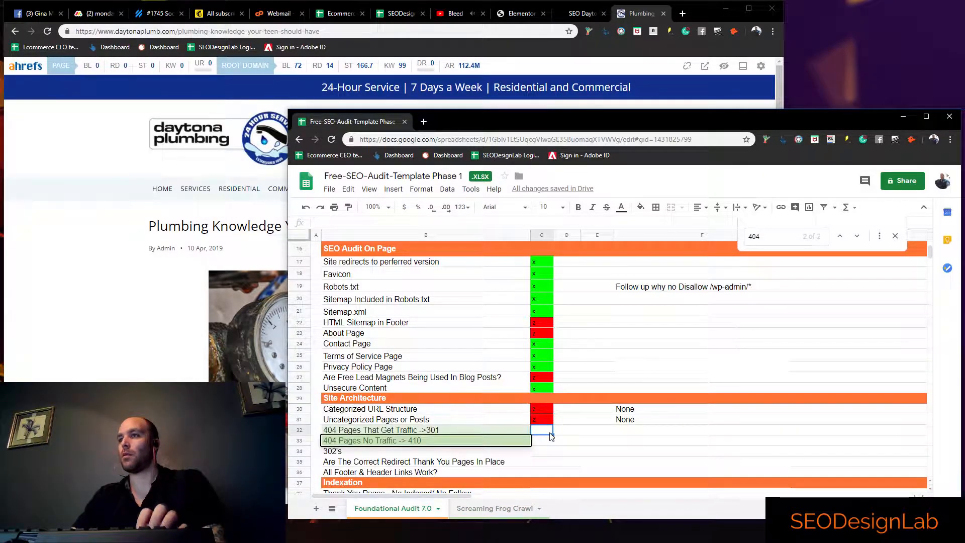
type("x")
left_click(556, 453)
Replace the search with "41" in the Screaming Frog Crawl sheet, clear it, and review the crawl's Status Code column
triple_click(789, 238)
key("BackSpace")
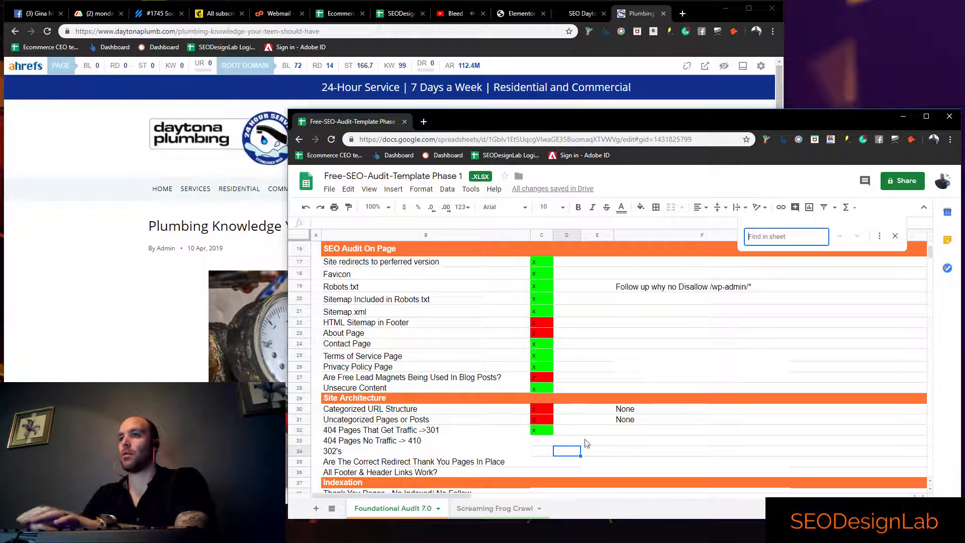
left_click(543, 441)
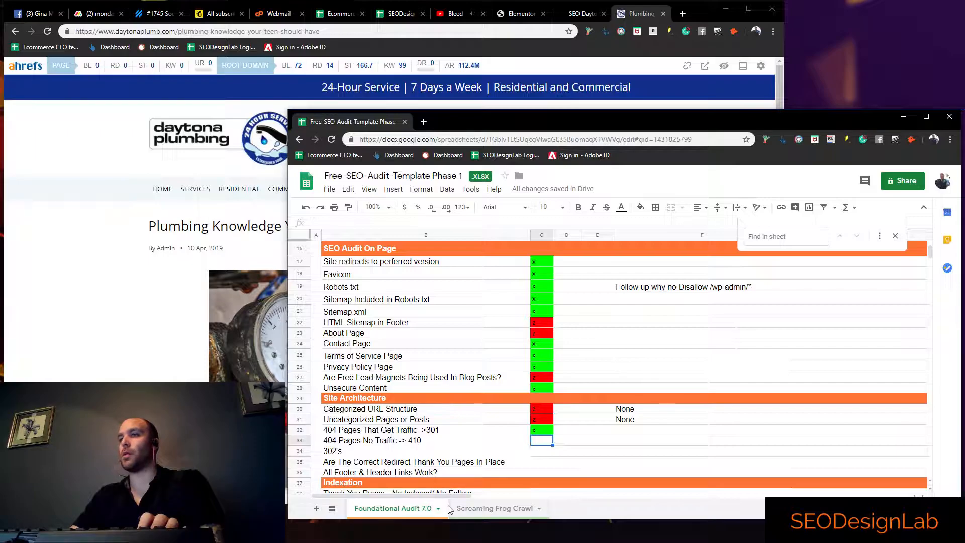
left_click(453, 508)
left_click(763, 242)
type("41")
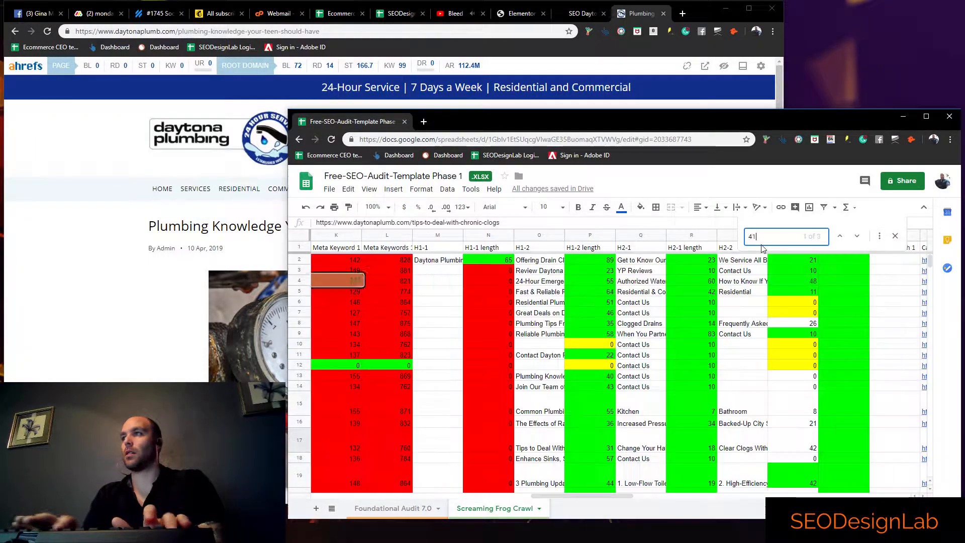
key("BackSpace")
key("BackSpace")
left_click_drag(548, 496, 345, 497)
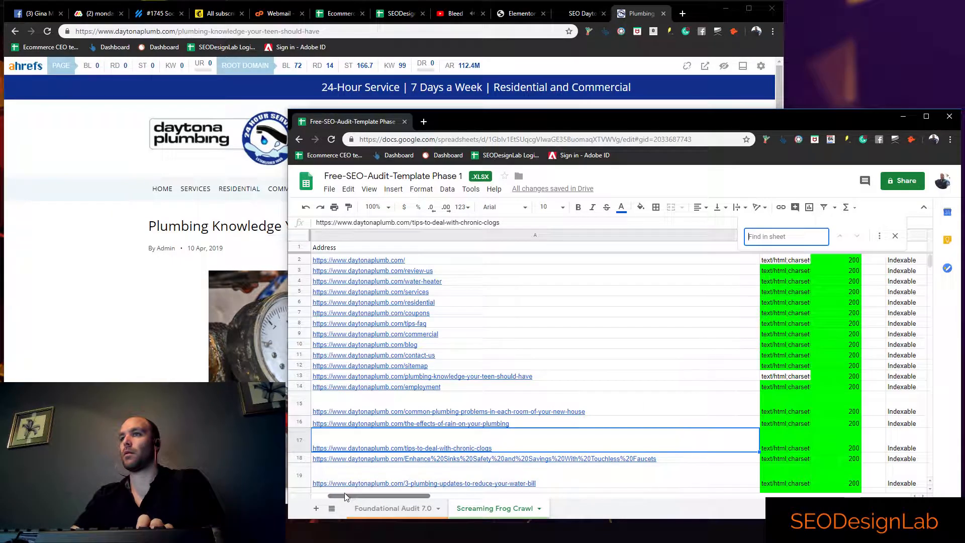
In the audit sheet, mark 404 Pages No Traffic -> 410 and 302's with x, and the redirect thank you pages item with z
left_click(393, 508)
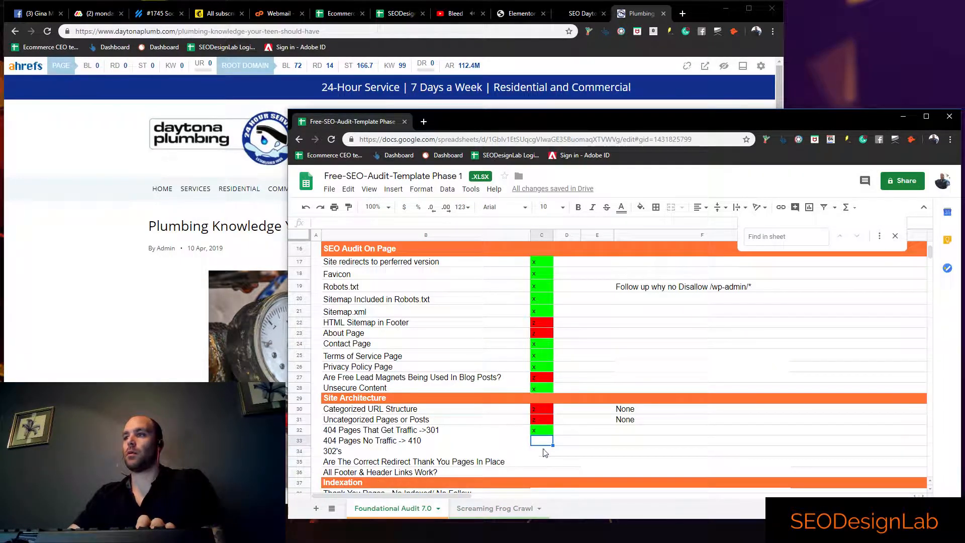
type("x")
key("Return")
type("x")
key("Return")
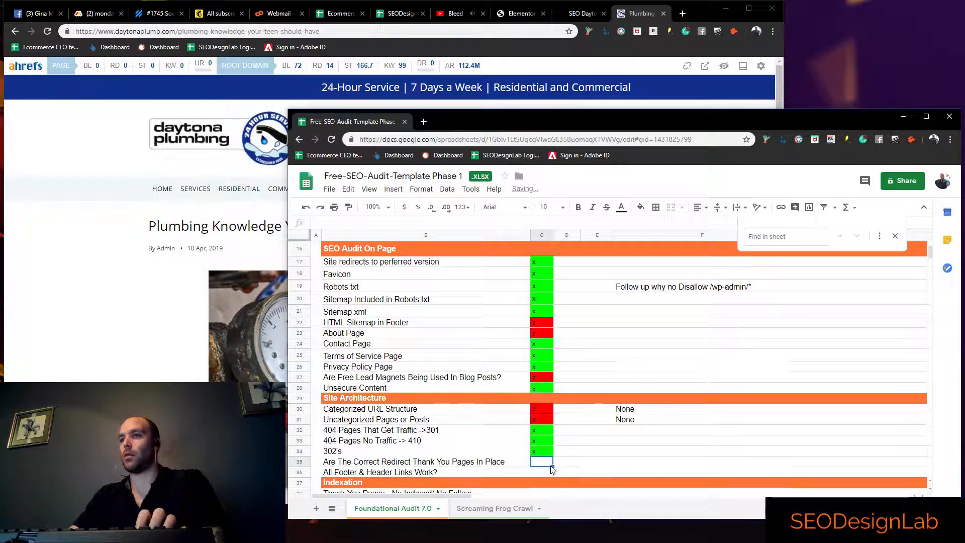
type("z")
key("Tab")
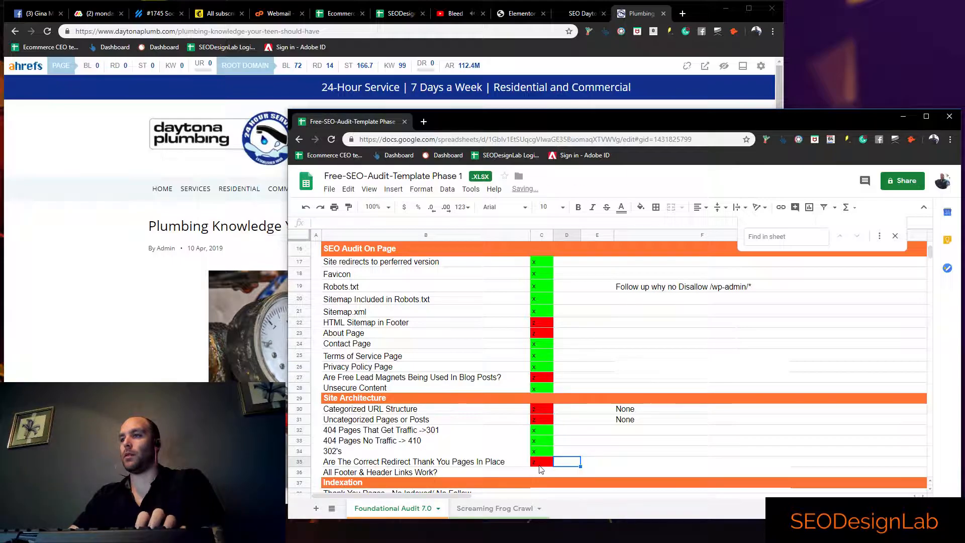
Open the plumbing website's Contact Us page and fill in "test" as the name and a test street address
left_click(160, 356)
left_click(595, 196)
left_click(252, 309)
type("test")
key("Tab")
type("s")
key("BackSpace")
type("2212 test")
key("Tab")
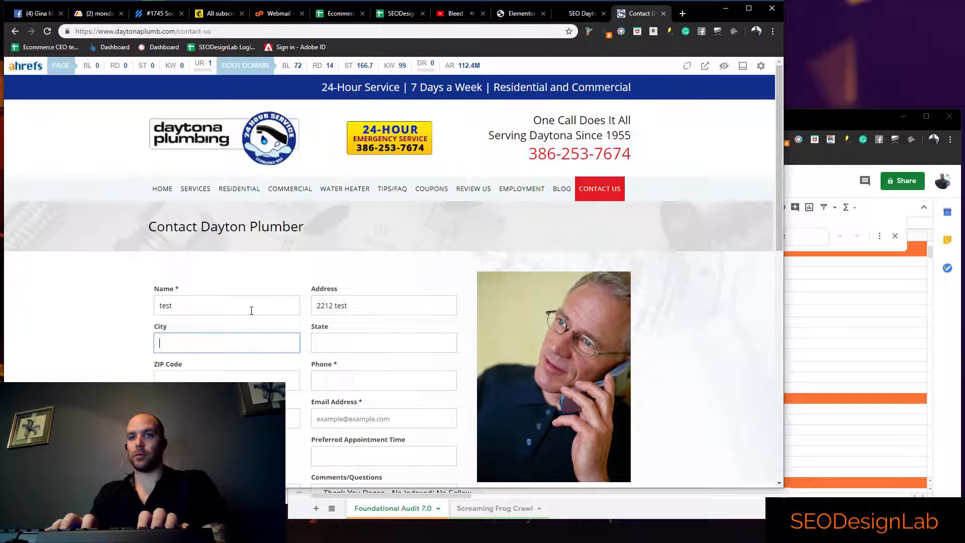
Set the contact form's city to south daytona using the saved suggestion that also fills the state, ZIP code, phone and email
type("south")
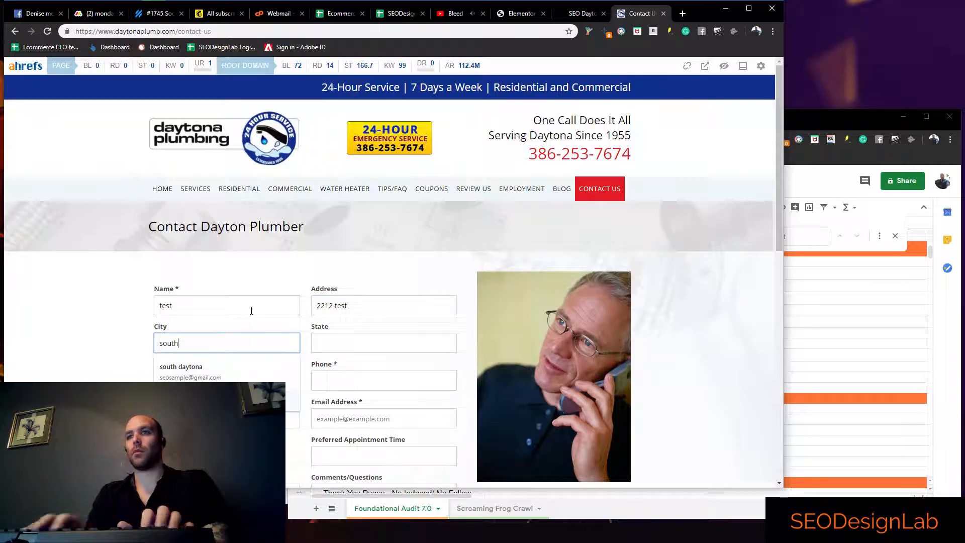
key("Down")
key("Return")
scroll(252, 310, "down", 3)
Choose Phone as the method of contact and set the preferred appointment time to 3:00 and date to 7/24/2019
left_click(192, 268)
left_click(370, 305)
left_click(162, 299)
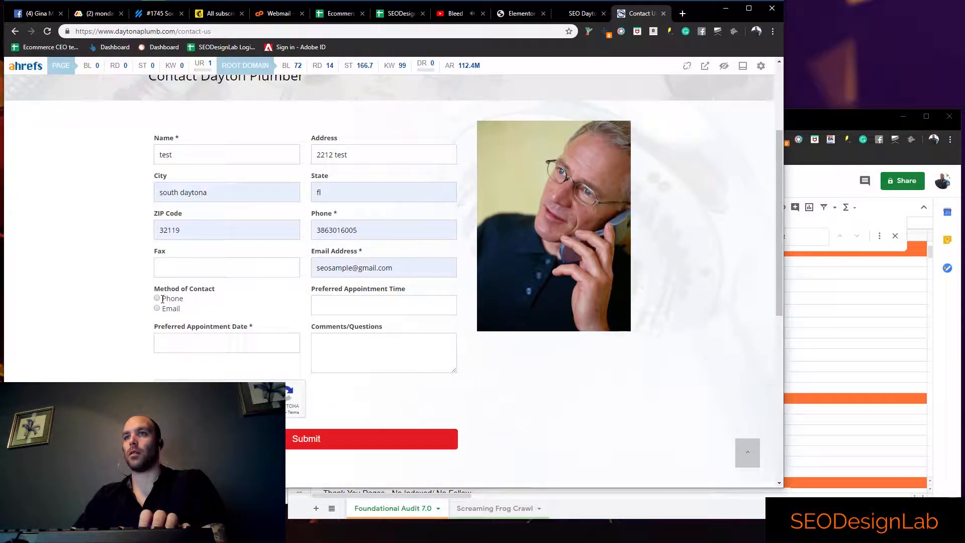
left_click(345, 303)
left_click(337, 327)
left_click(222, 343)
left_click(224, 370)
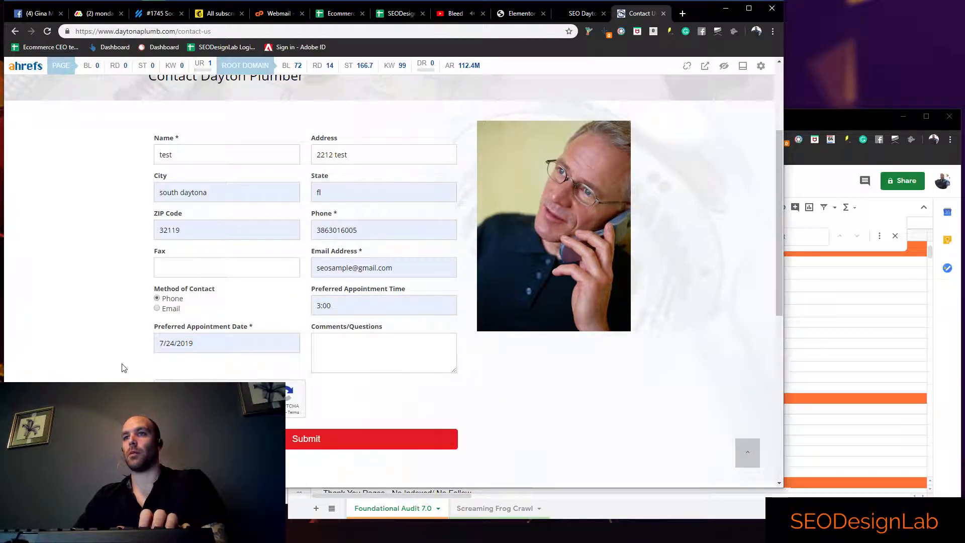
Pass the form's image verification by selecting the traffic lights, submit the contact form, and read the resulting confirmation text
scroll(125, 371, "down", 2)
left_click(168, 297)
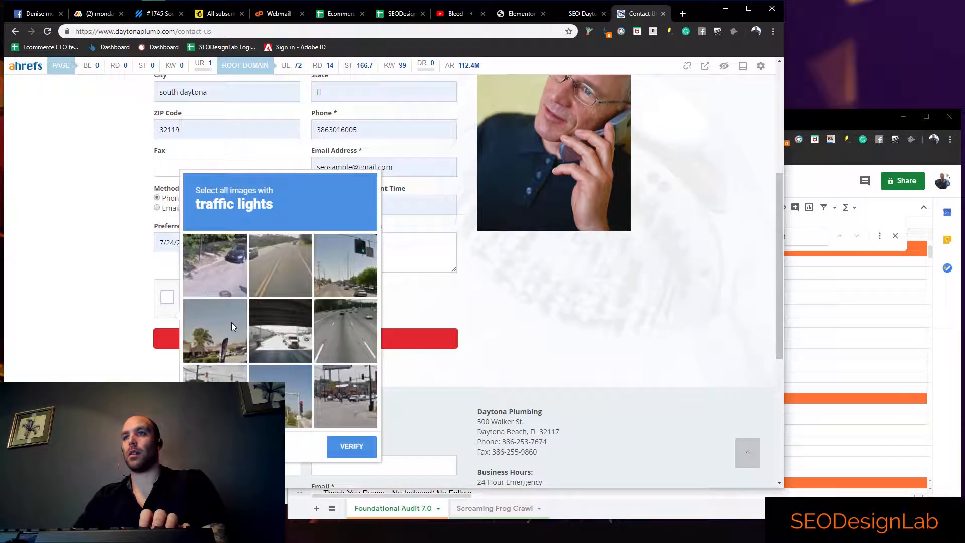
left_click(345, 275)
left_click(360, 393)
left_click(274, 397)
left_click(358, 451)
left_click(166, 342)
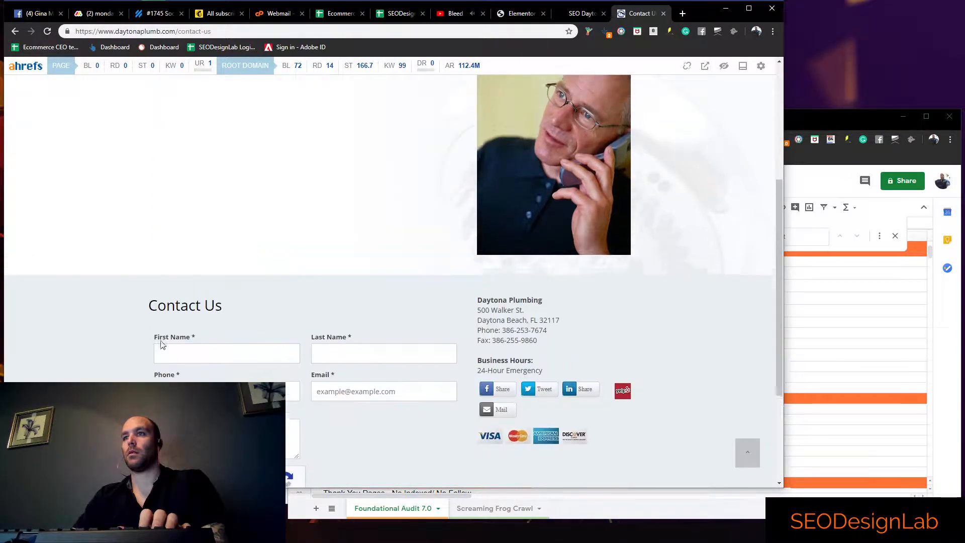
scroll(394, 213, "up", 2)
left_click_drag(407, 215, 237, 201)
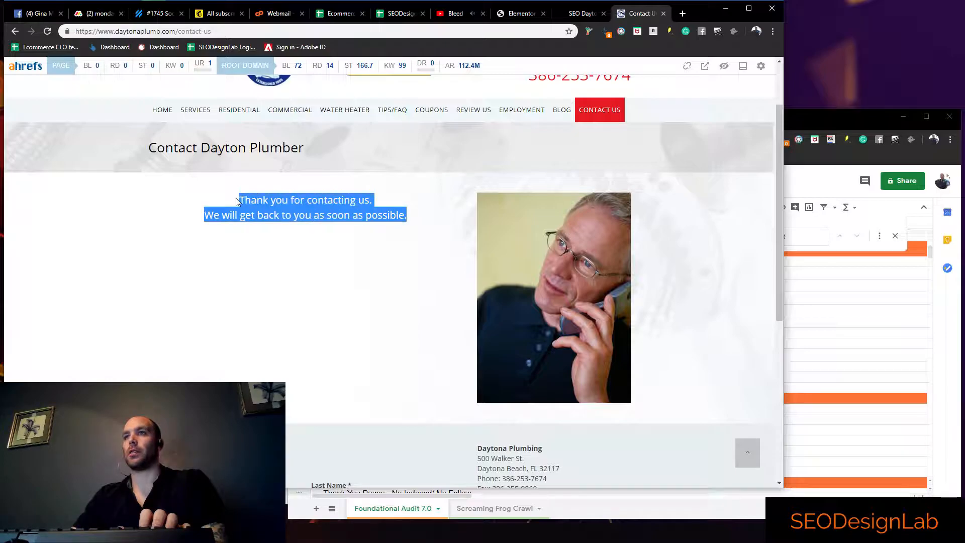
scroll(411, 225, "up", 2)
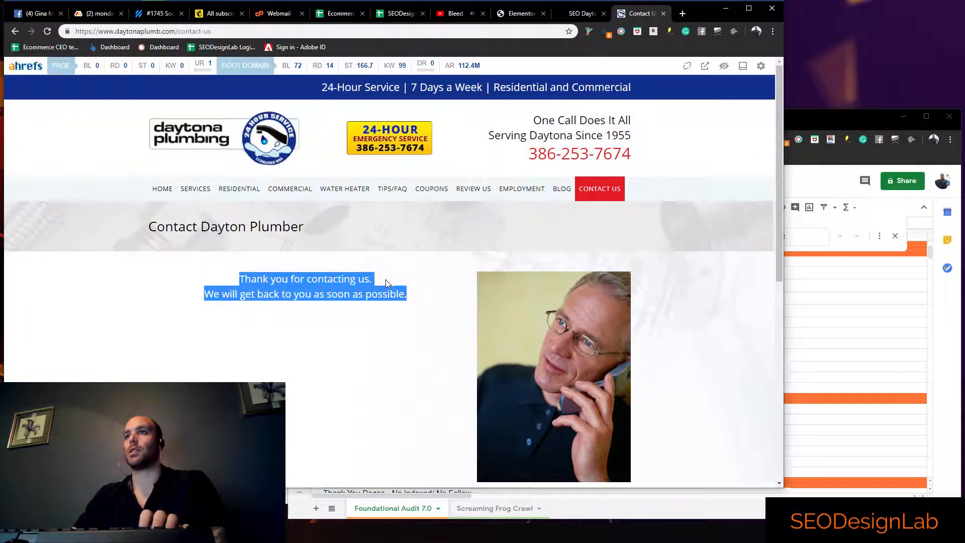
In the audit sheet, mark All Footer & Header Links Work? with z
key("alt+Tab")
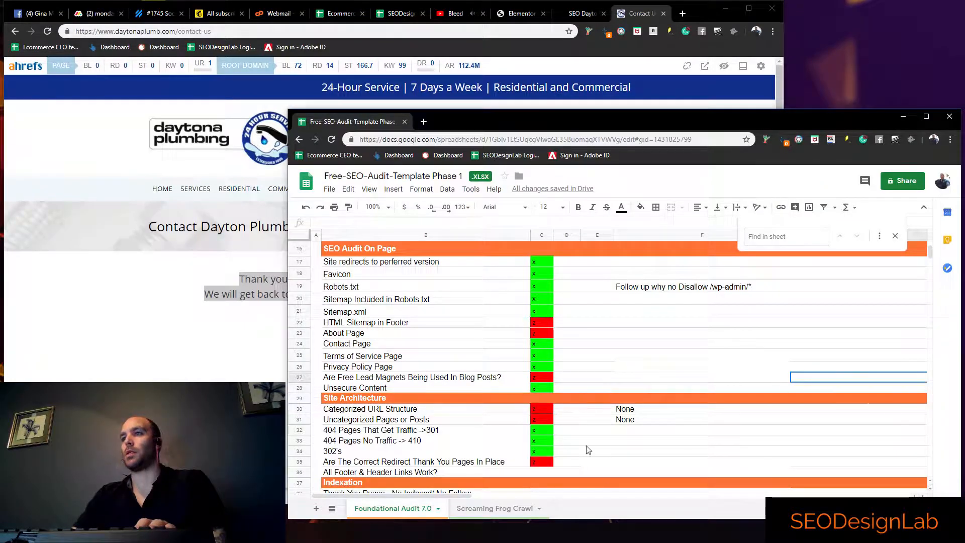
left_click(550, 474)
type("z")
Recheck the submitted form's page and add the note "Not redirecting to Thank You Page so that you can track conversions" beside All Footer & Header Links Work?
left_click(650, 472)
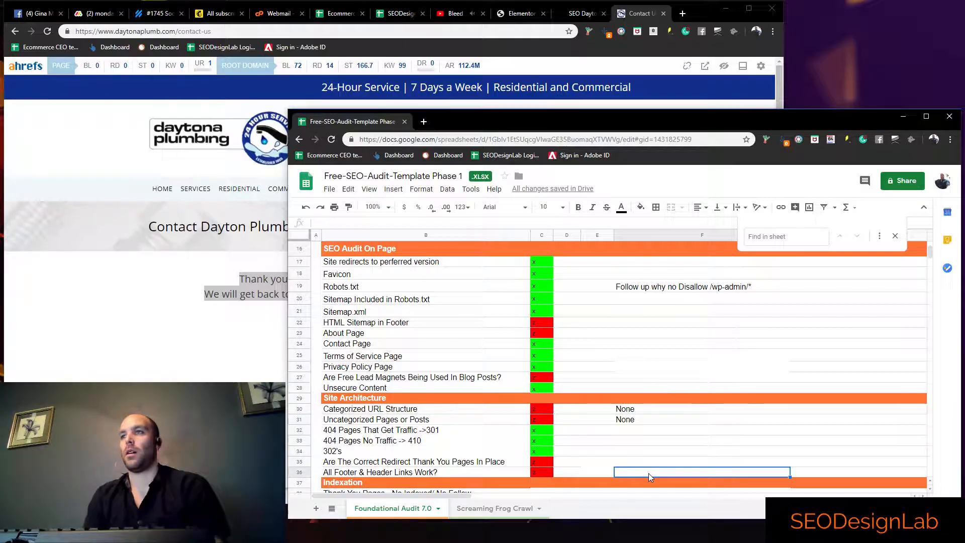
left_click(272, 378)
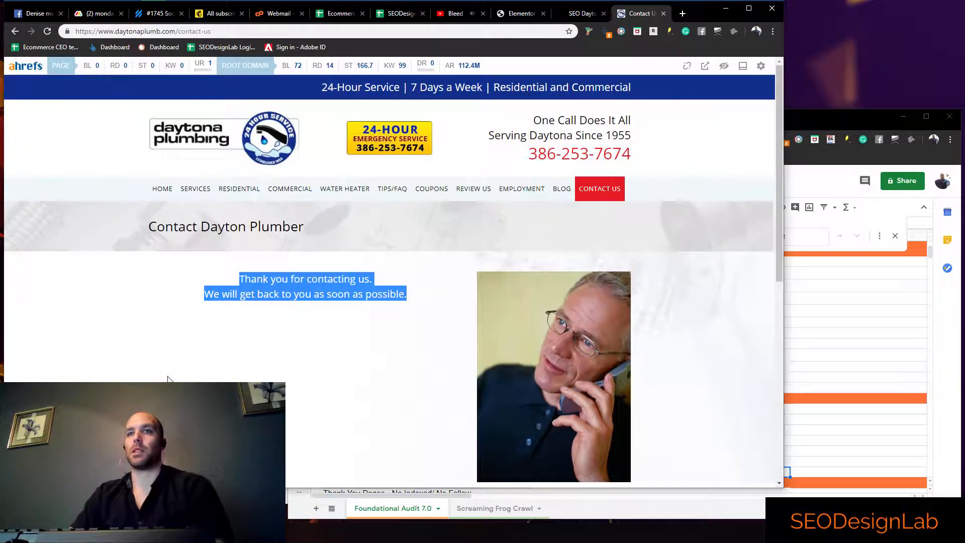
scroll(357, 382, "down", 4)
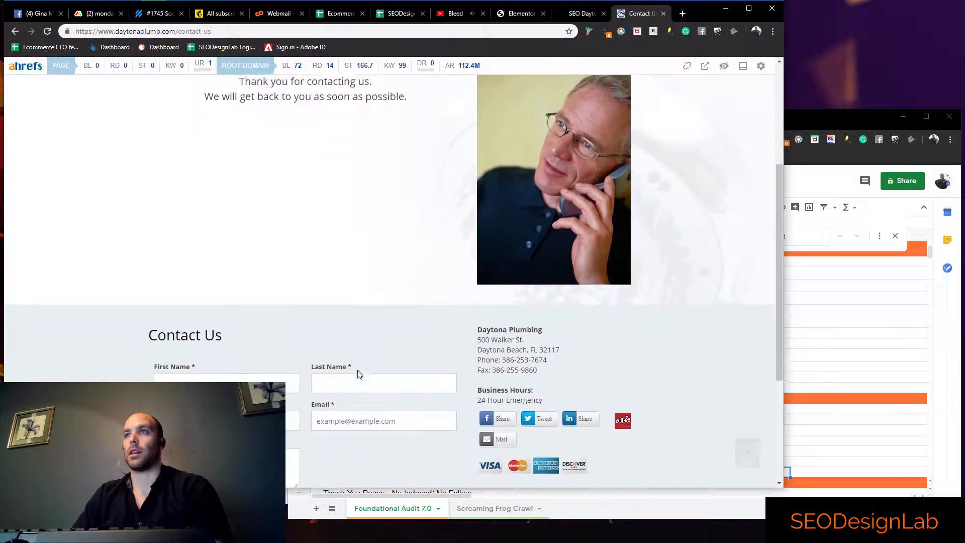
scroll(320, 249, "up", 3)
left_click_drag(371, 242, 258, 248)
mouse_move(338, 306)
left_mouse_down()
mouse_move(297, 318)
mouse_move(325, 316)
left_mouse_up()
left_click(823, 434)
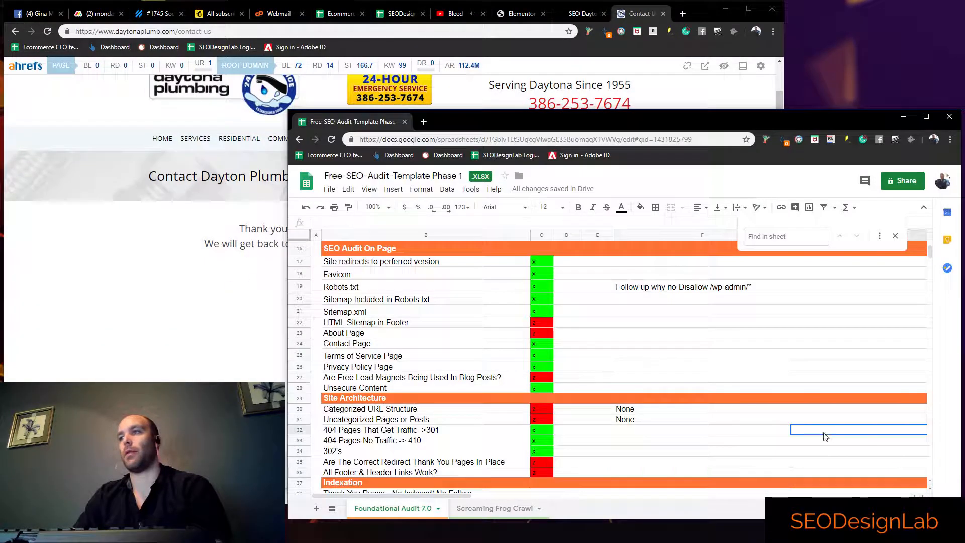
left_click(625, 430)
left_click(625, 472)
type("Not redirecting to Thank Y")
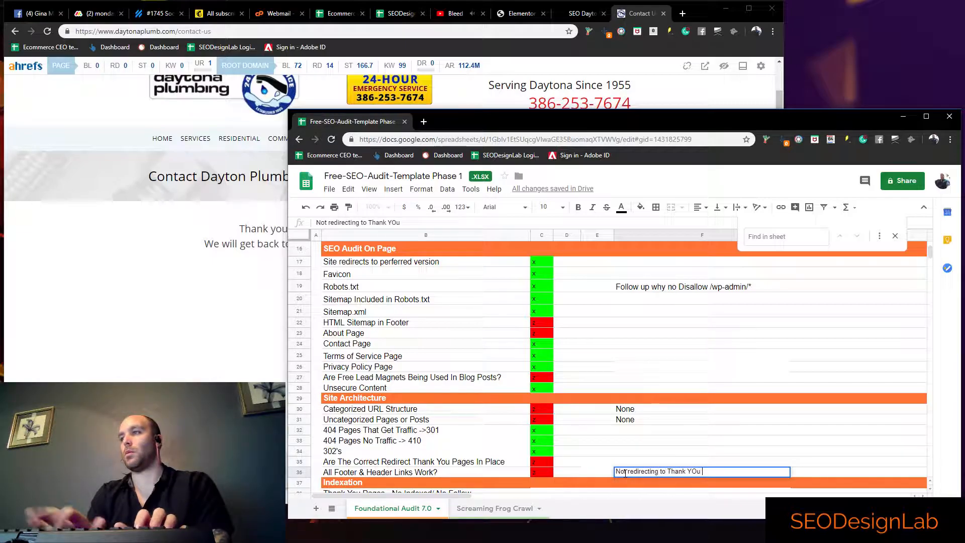
type("ou ")
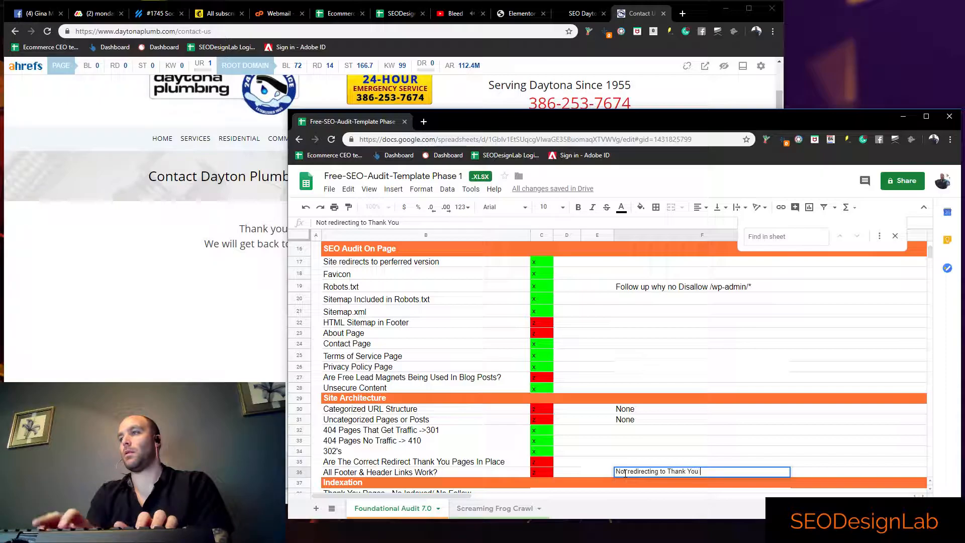
type("Page so ")
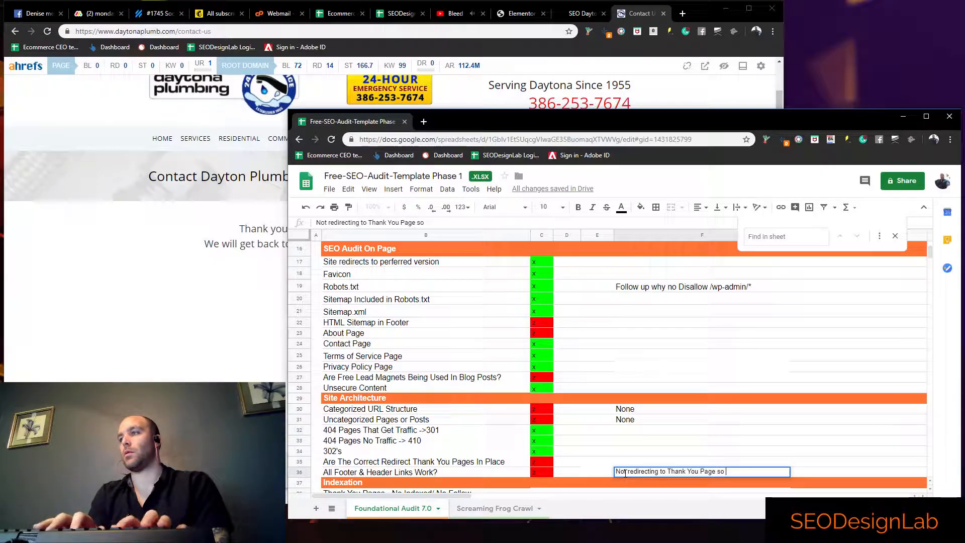
type("that you can trac")
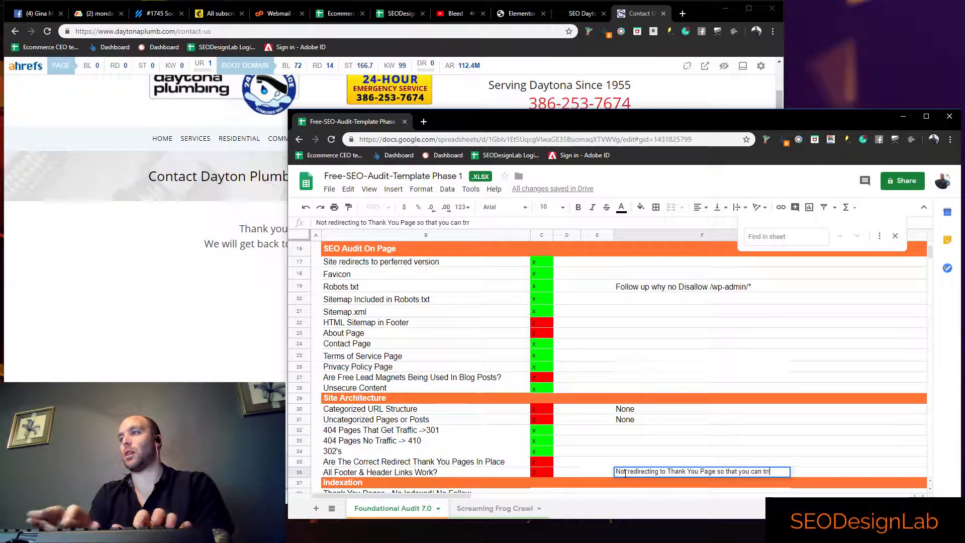
type("k conversions")
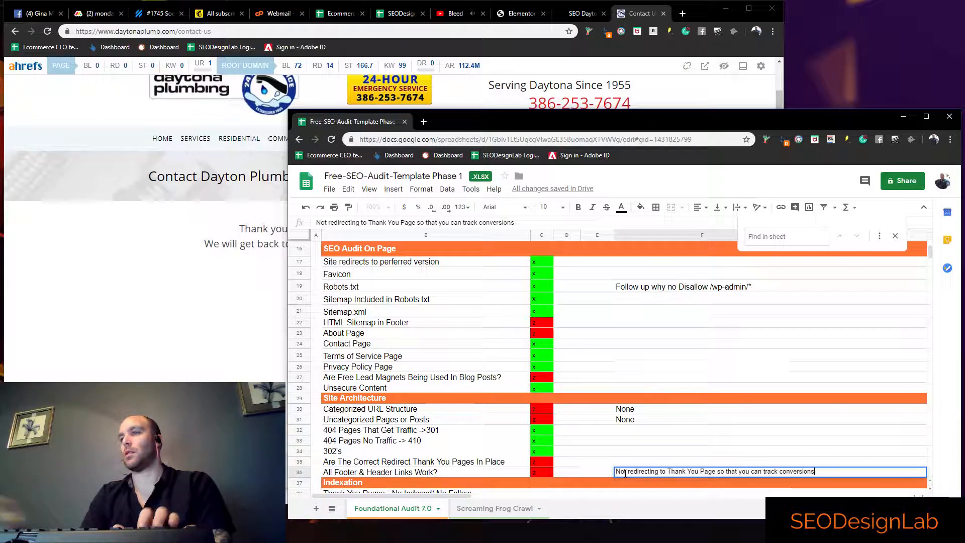
left_click(599, 451)
Look through the Indexation, Google Search Console and Google Analytics sections of the audit sheet
scroll(599, 450, "down", 3)
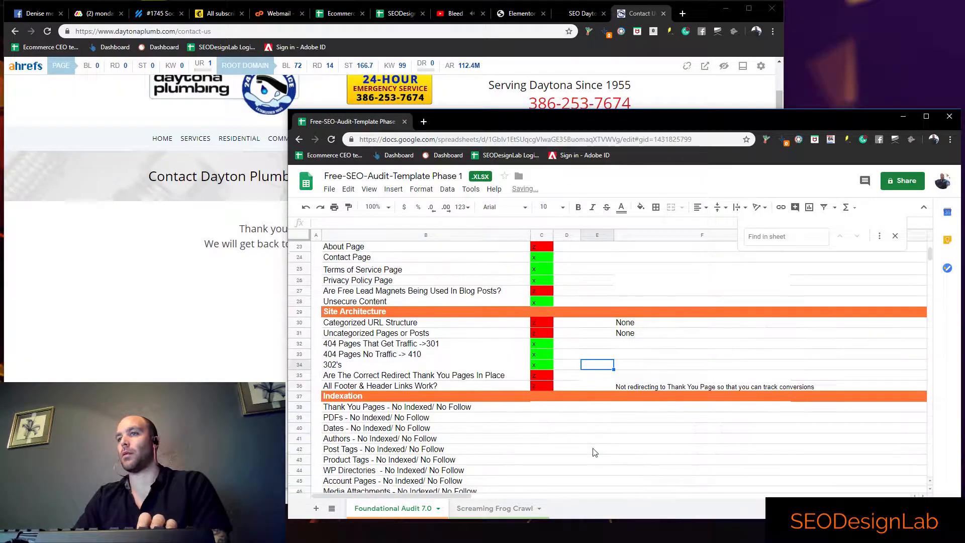
left_click(547, 376)
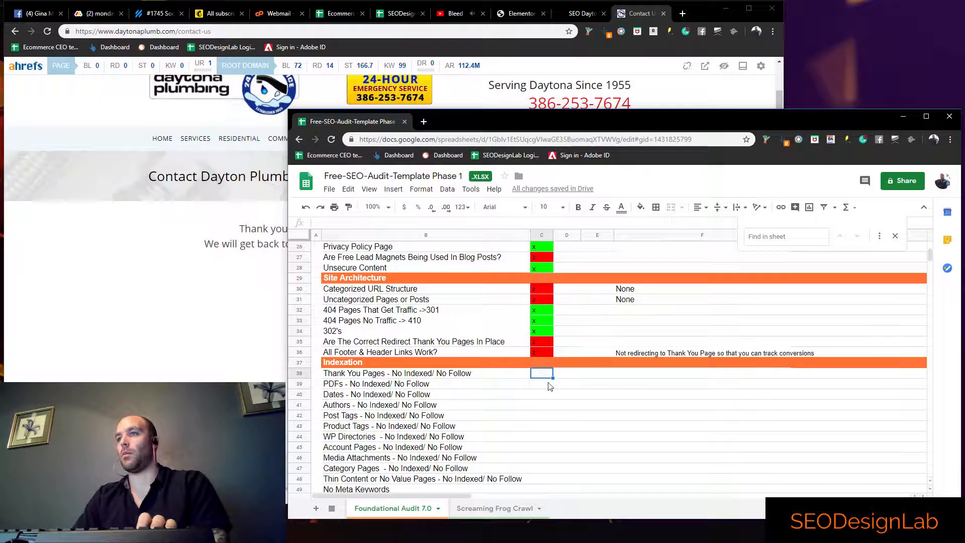
scroll(548, 382, "down", 2)
left_click(548, 374)
scroll(548, 373, "down", 4)
left_click(547, 353)
scroll(549, 372, "down", 1)
Try marking Google Analytics' Correct URL and Goals Set Up? with z in column D, and clear both marks
left_click(555, 386)
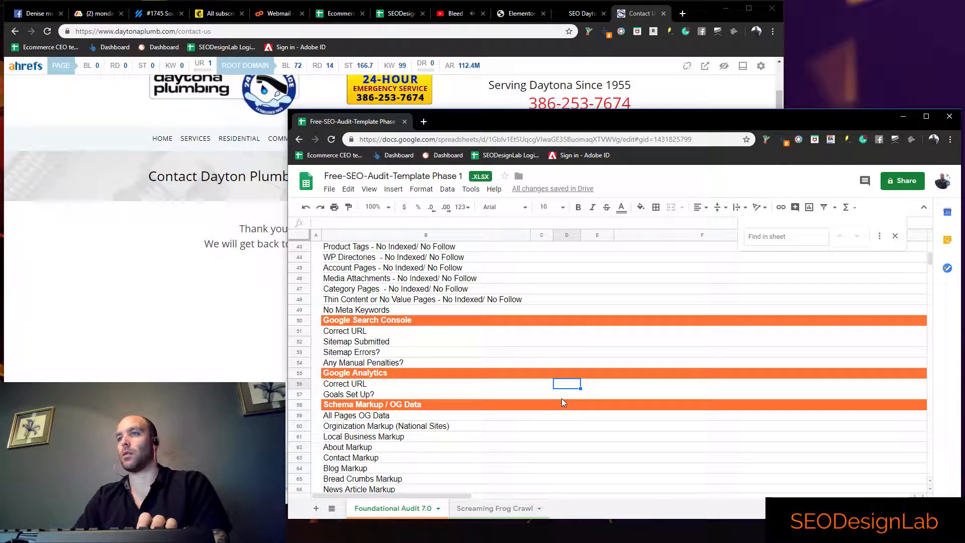
scroll(559, 395, "down", 1)
scroll(566, 372, "down", 2)
type("z")
left_click(565, 321)
type("z")
key("Up")
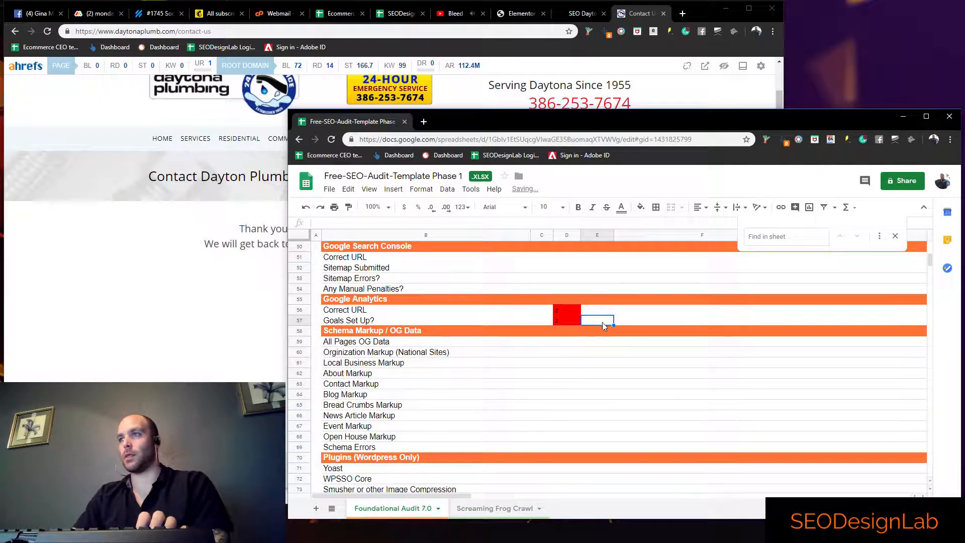
scroll(565, 321, "up", 1)
key("Delete")
left_click(575, 341)
key("Delete")
left_click(583, 386)
left_click(565, 365)
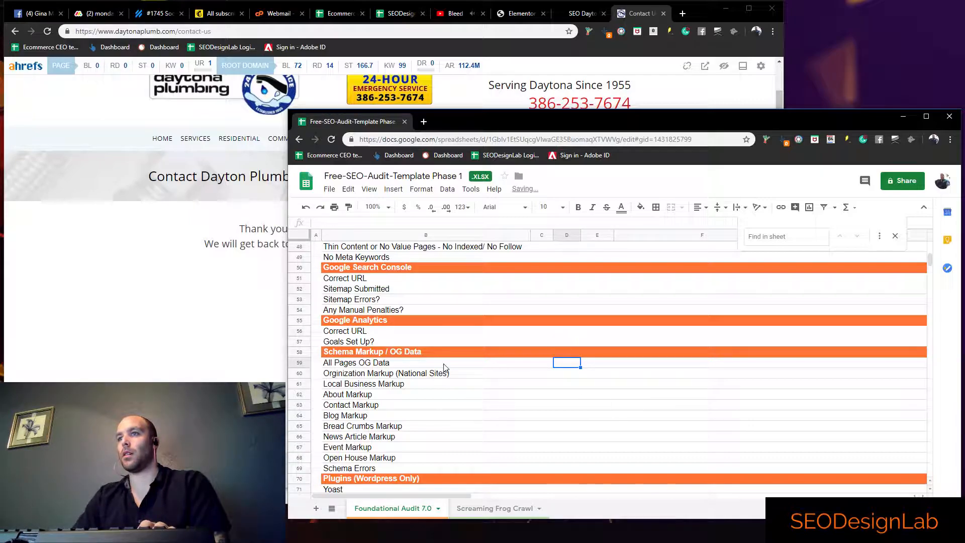
left_click(84, 135)
right_click(83, 135)
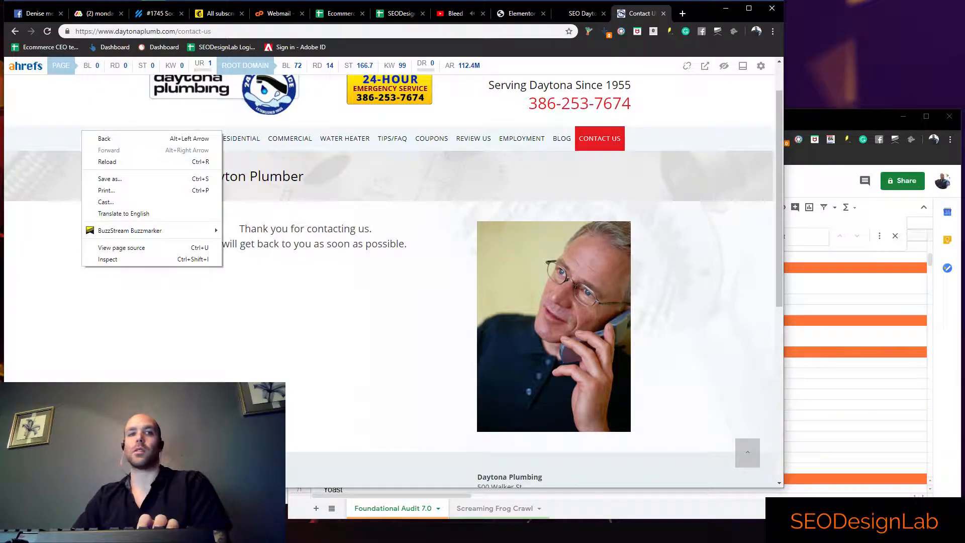
key("Escape")
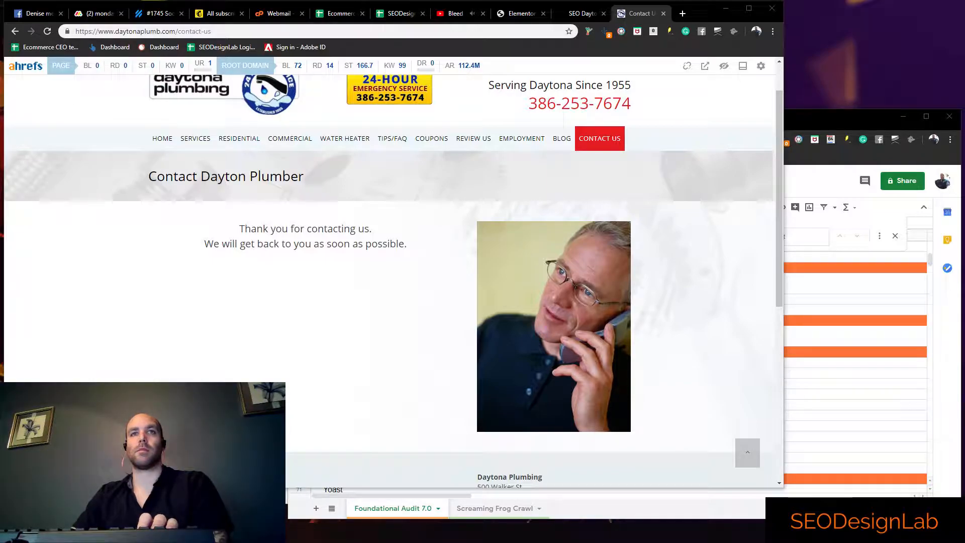
left_click_drag(0, 125, 491, 106)
left_click(465, 33)
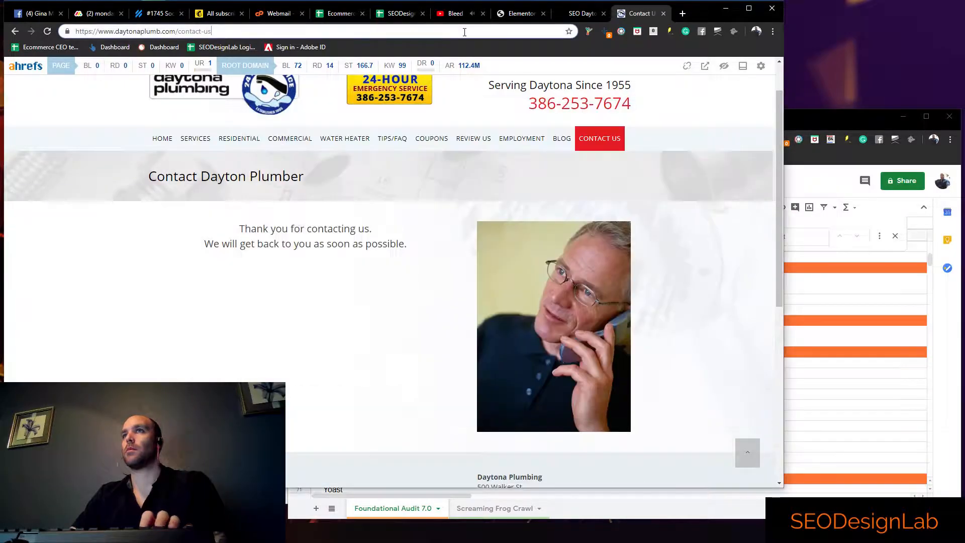
key("alt+Tab")
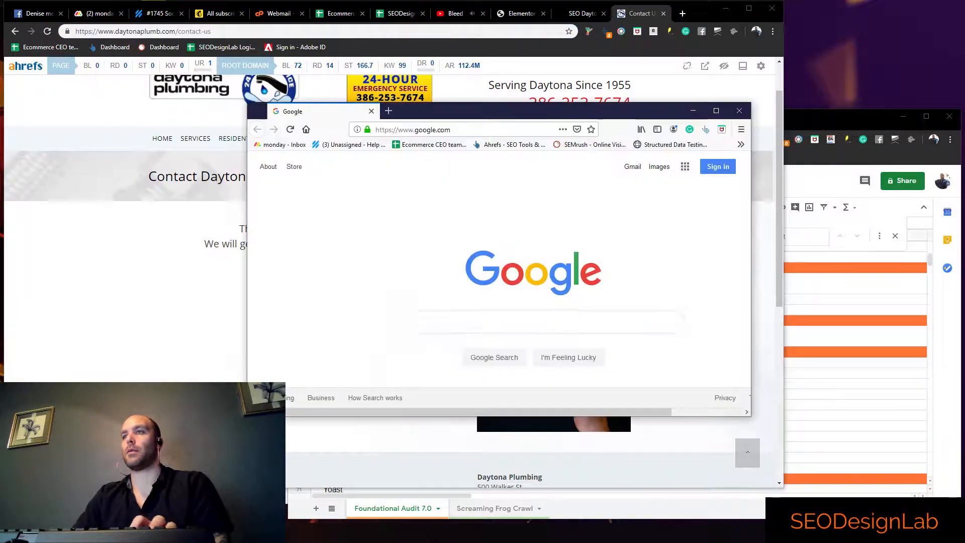
left_click(417, 129)
type("https://www.daytonaplumb.com/contact-us")
key("Return")
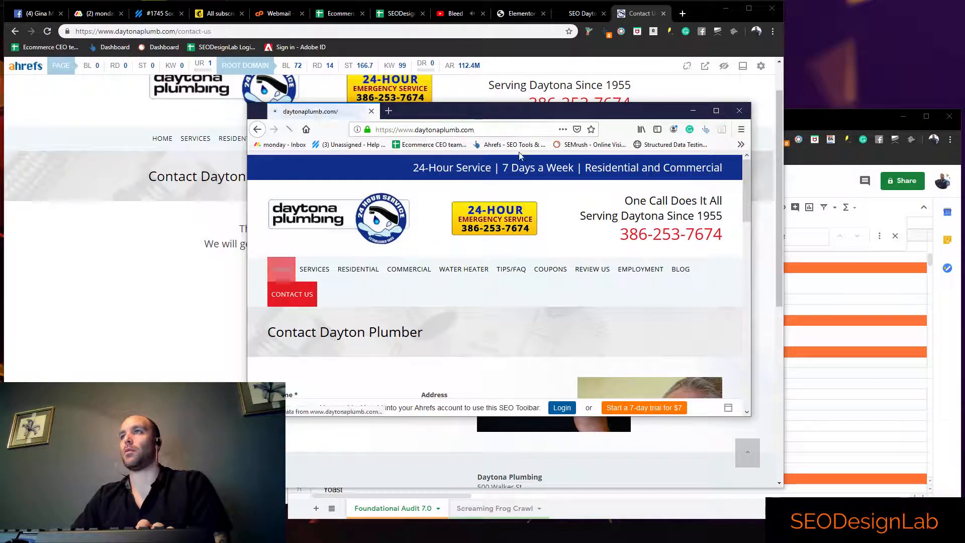
Enlarge the Firefox window so the website's homepage shows at nearly full screen size
double_click(567, 108)
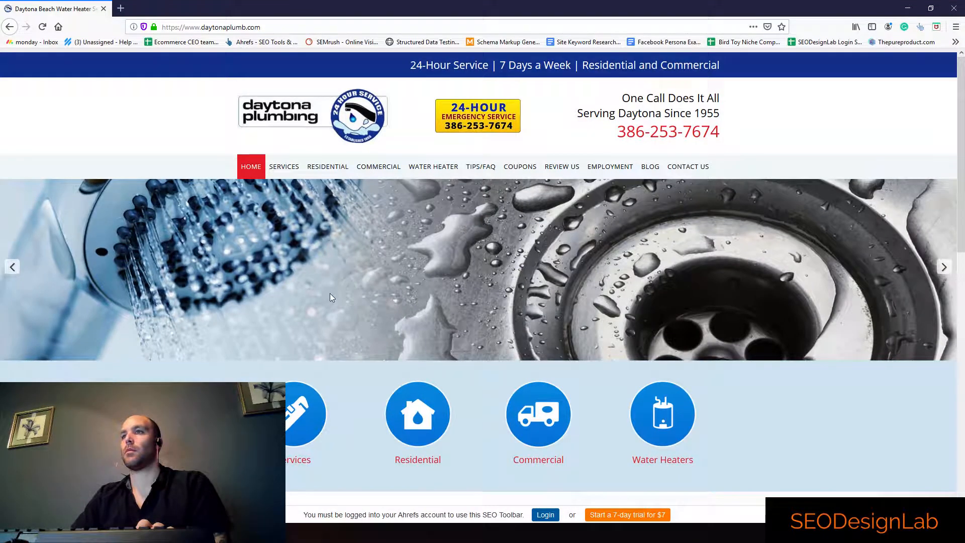
double_click(769, 7)
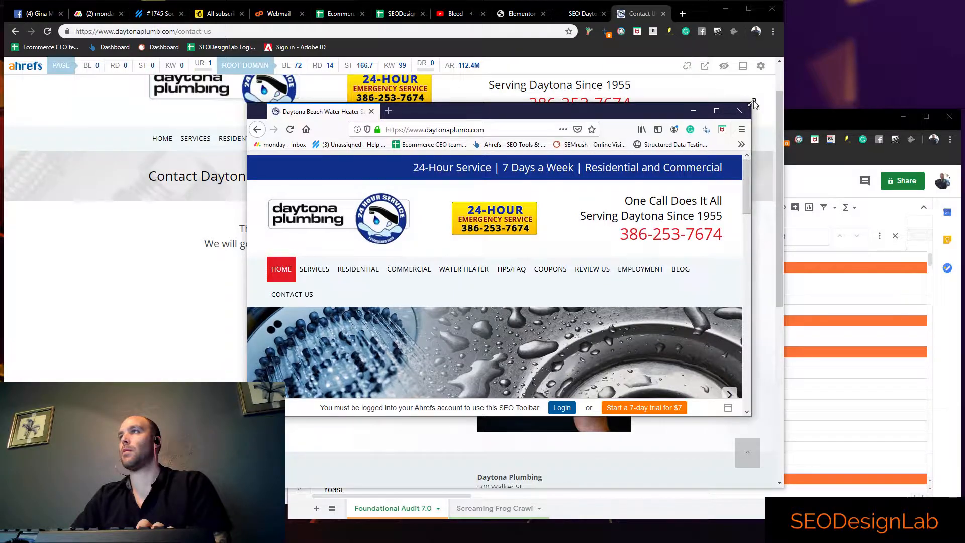
left_click_drag(752, 102, 871, 25)
left_click_drag(247, 211, 31, 212)
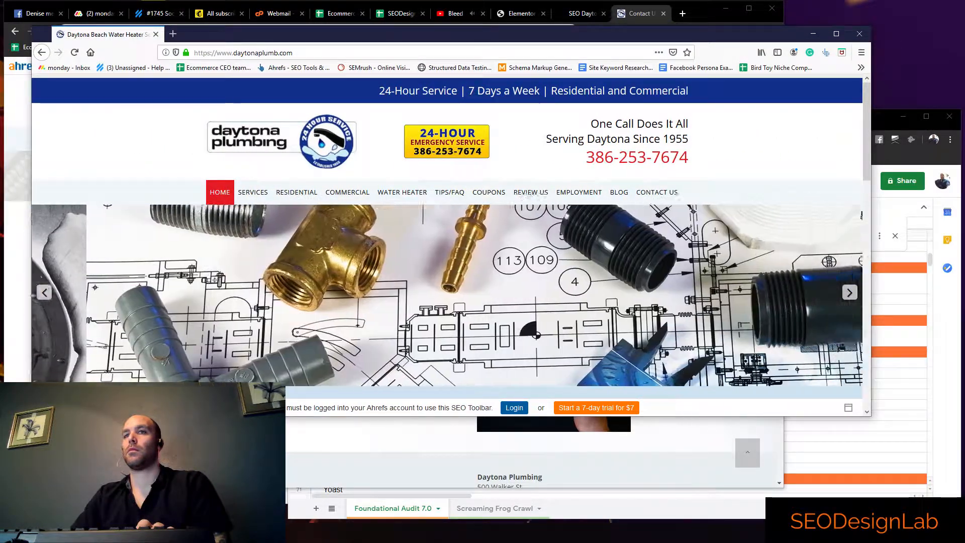
left_click_drag(31, 416, 13, 524)
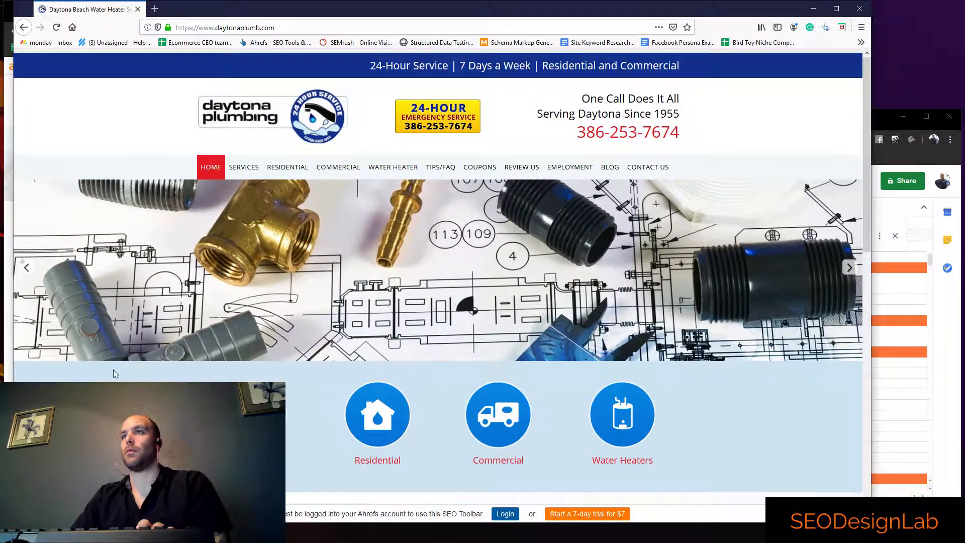
right_click(78, 160)
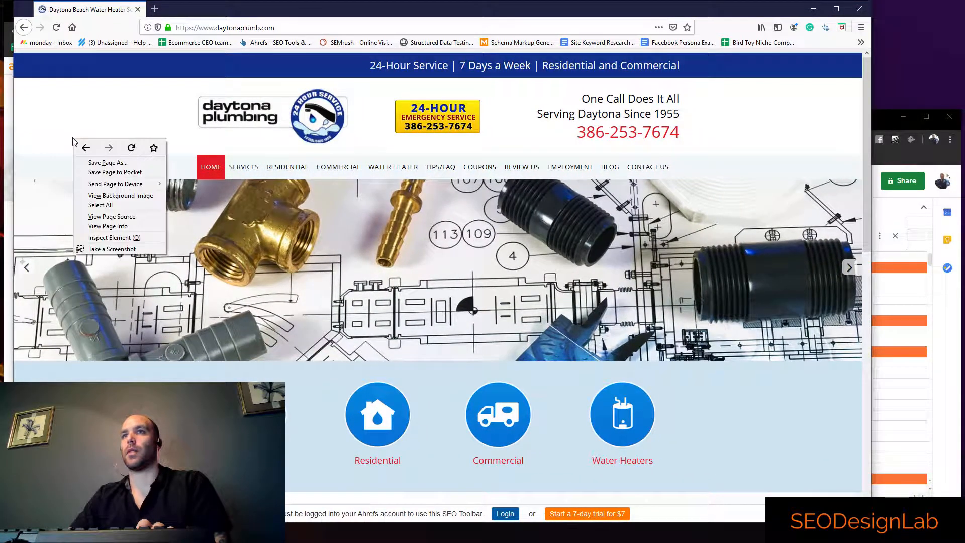
left_click(125, 222)
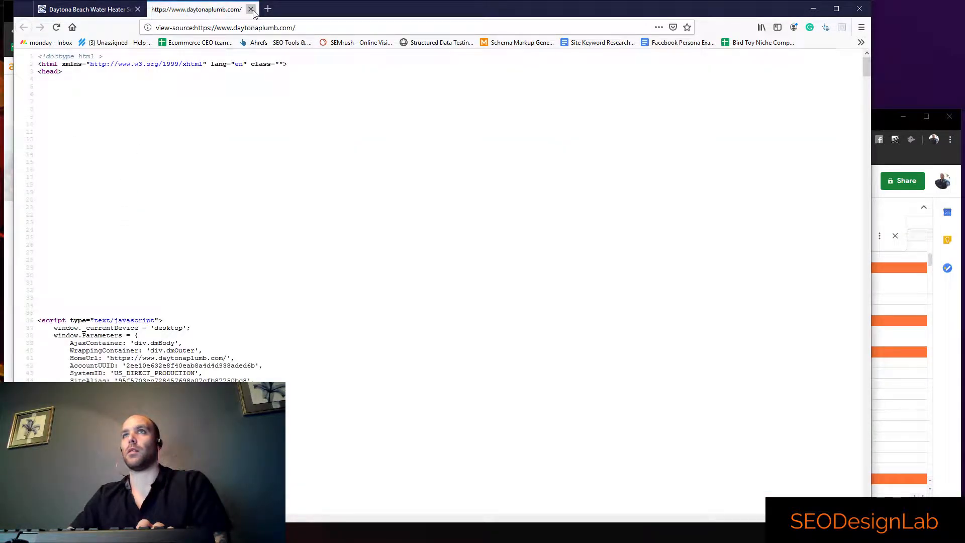
left_click(251, 10)
Open the homepage's Page Info to inspect its meta tags
right_click(94, 134)
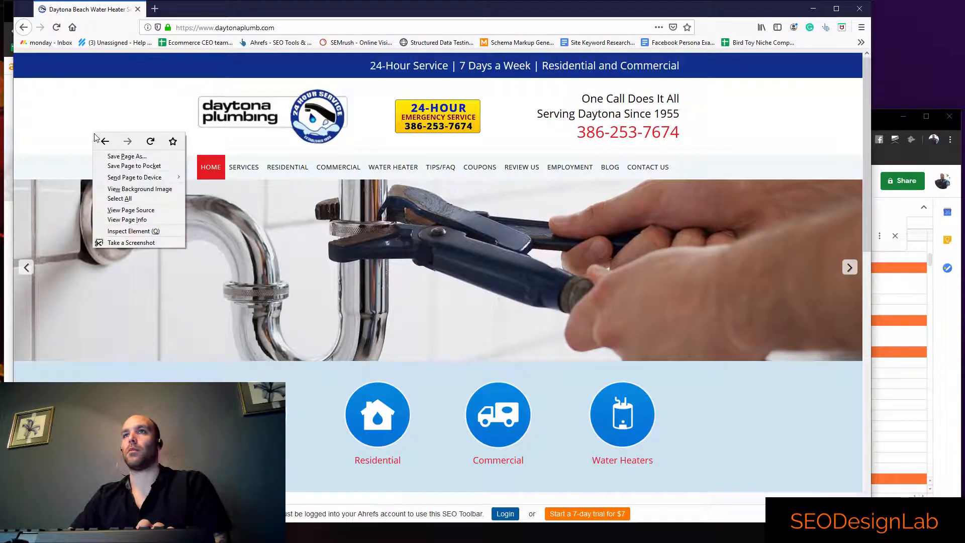
left_click(133, 222)
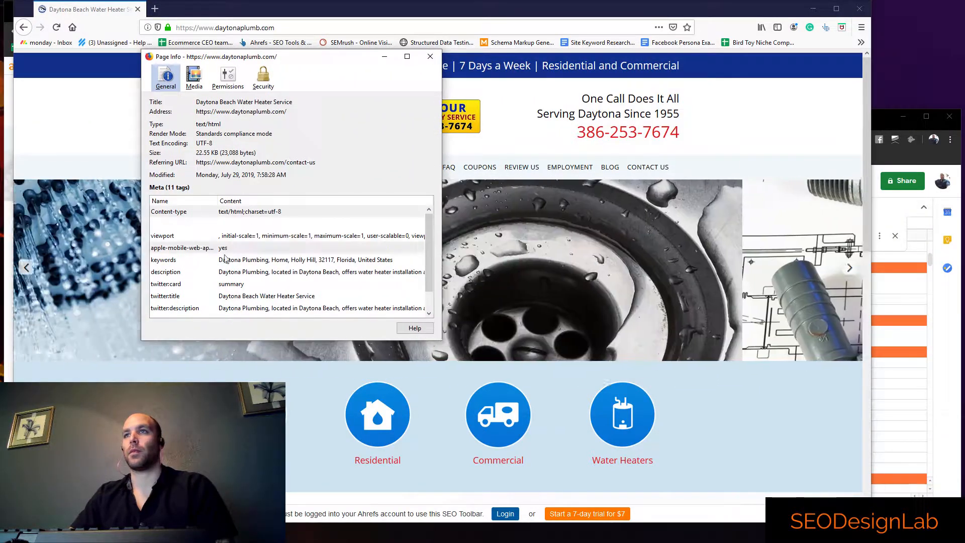
Examine the Open Graph tags in the homepage's Page Info meta list
scroll(183, 285, "down", 1)
left_click_drag(181, 297, 181, 310)
left_click(186, 299)
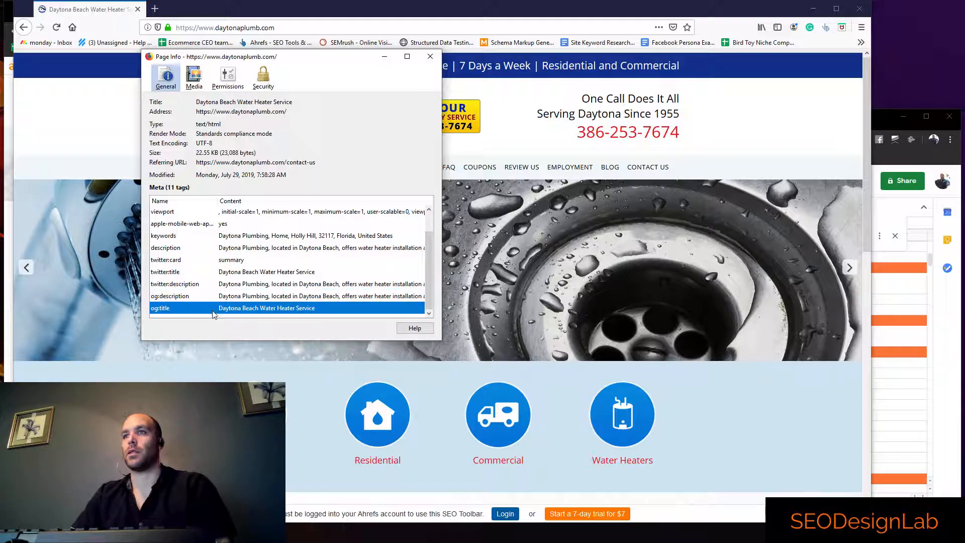
Switch to the audit spreadsheet and mark All Pages OG Data with x in column C
key("alt+Tab")
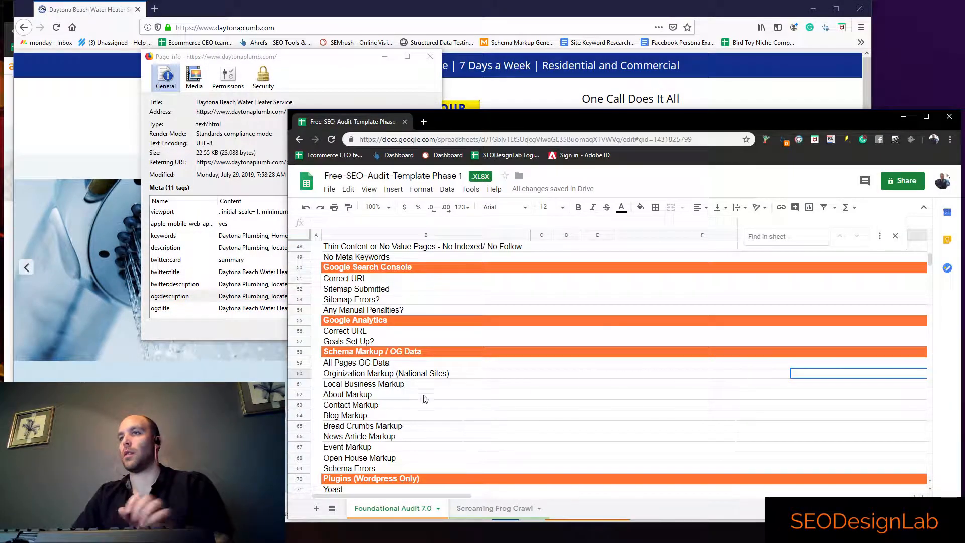
left_click(549, 364)
type("x")
left_click(546, 385)
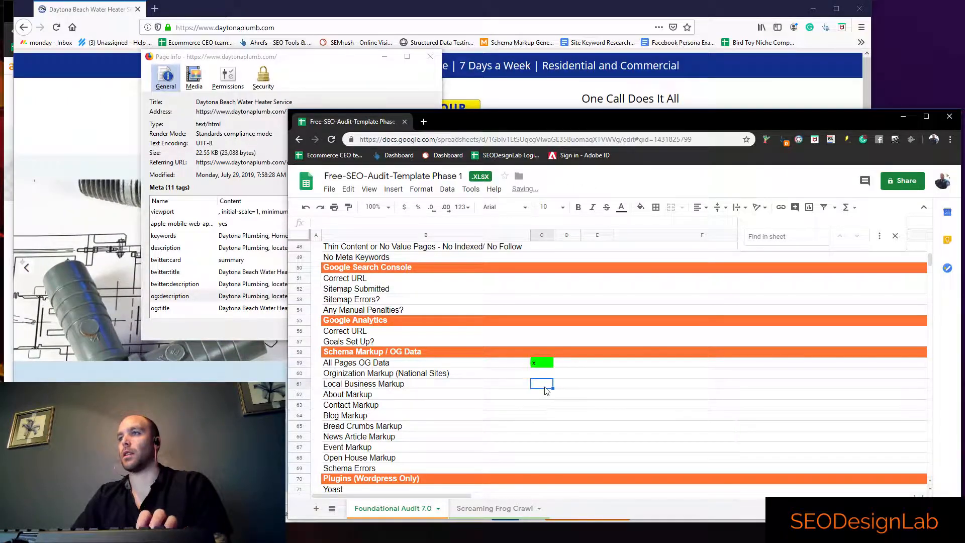
left_click(547, 377)
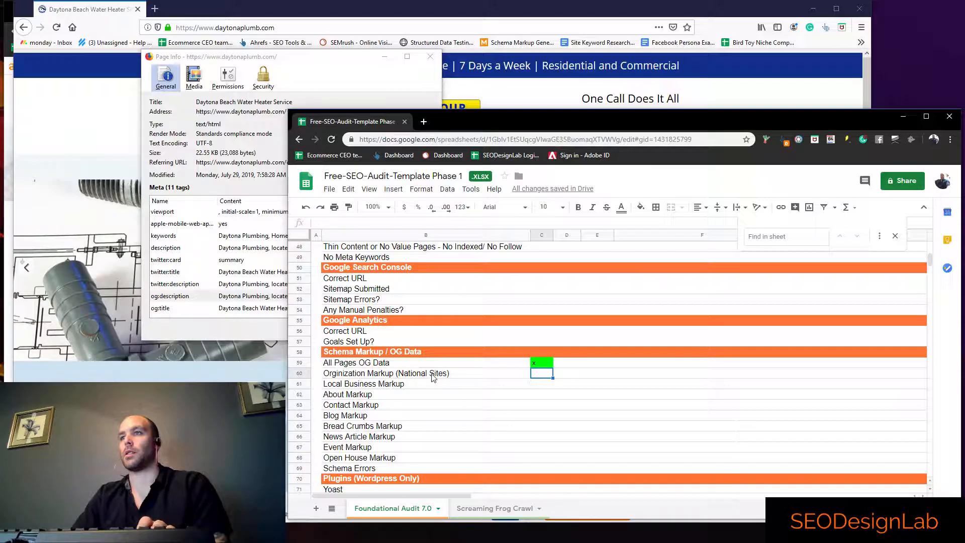
Close the homepage's Page Info and the Firefox window
left_click(357, 70)
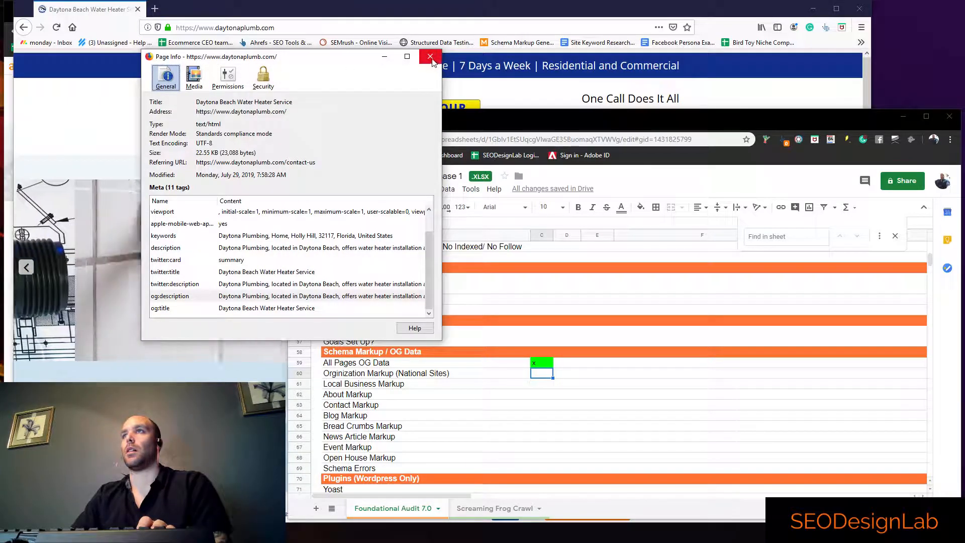
key("Escape")
left_click(859, 9)
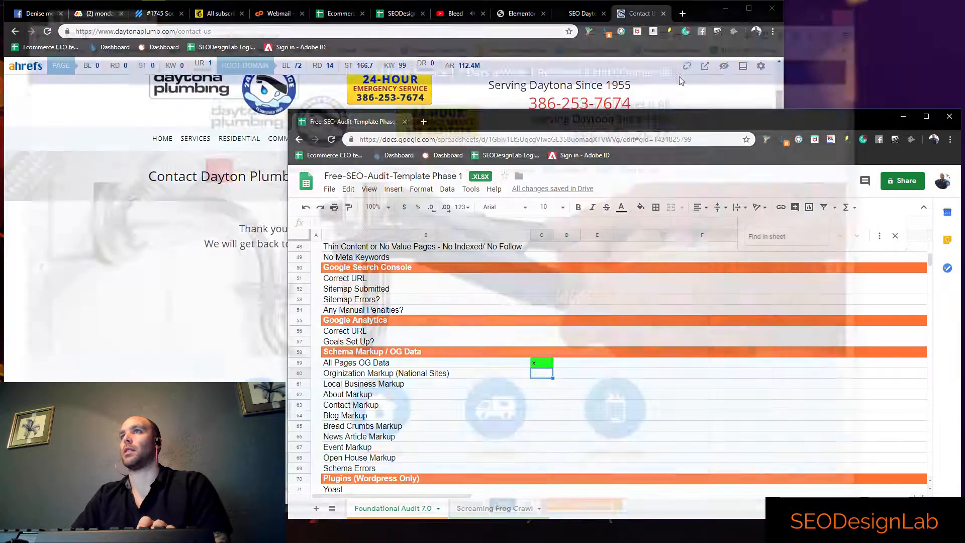
Search for google structured data in a new Chrome tab and open Google's Structured Data Testing Tool
left_click(682, 14)
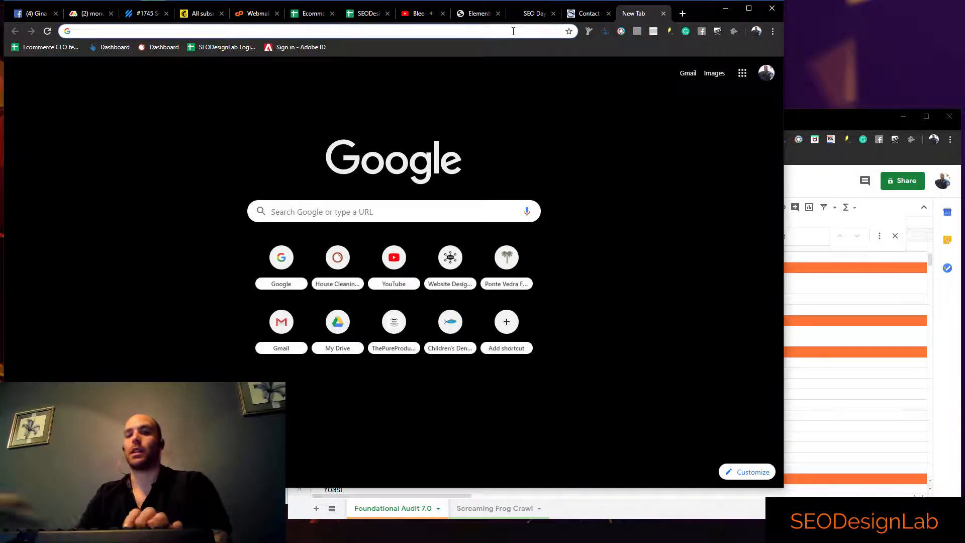
type("google s")
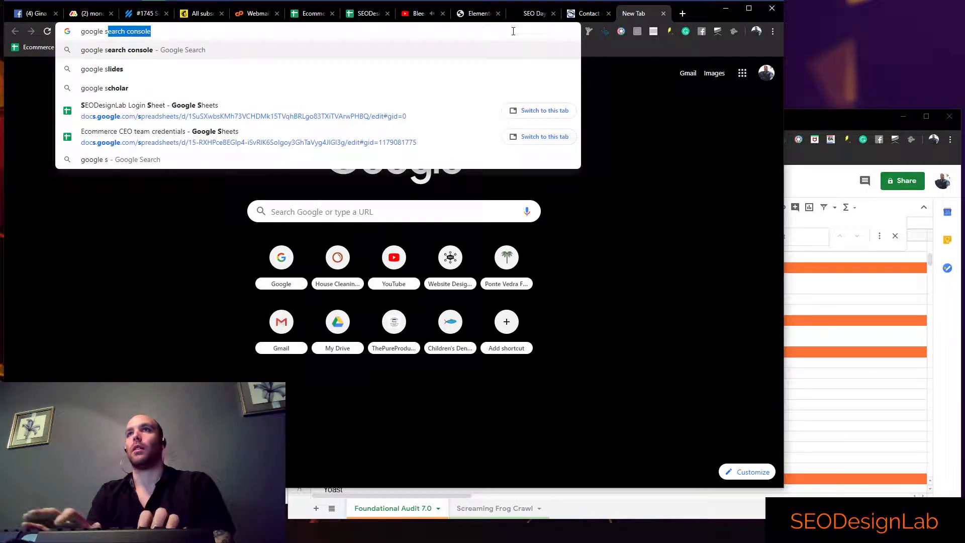
key("BackSpace")
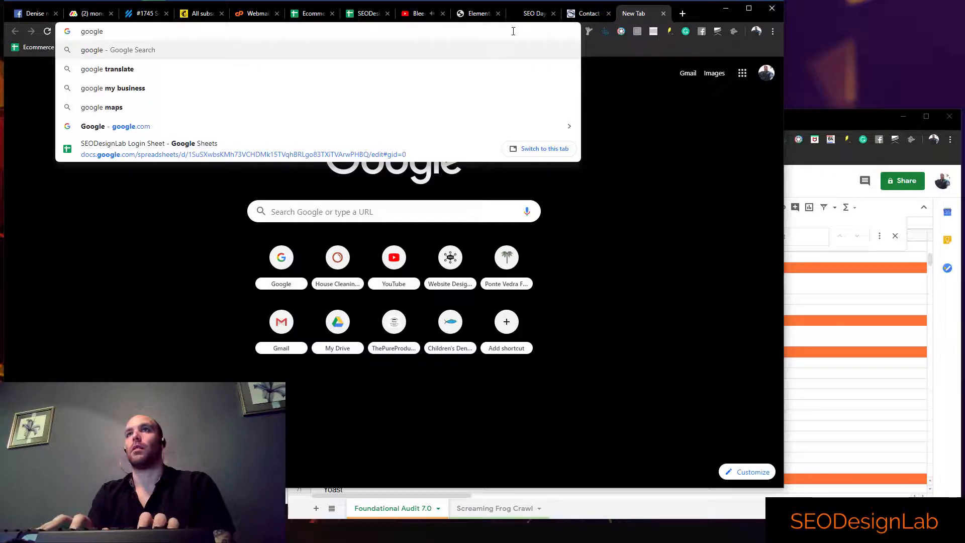
type("struct")
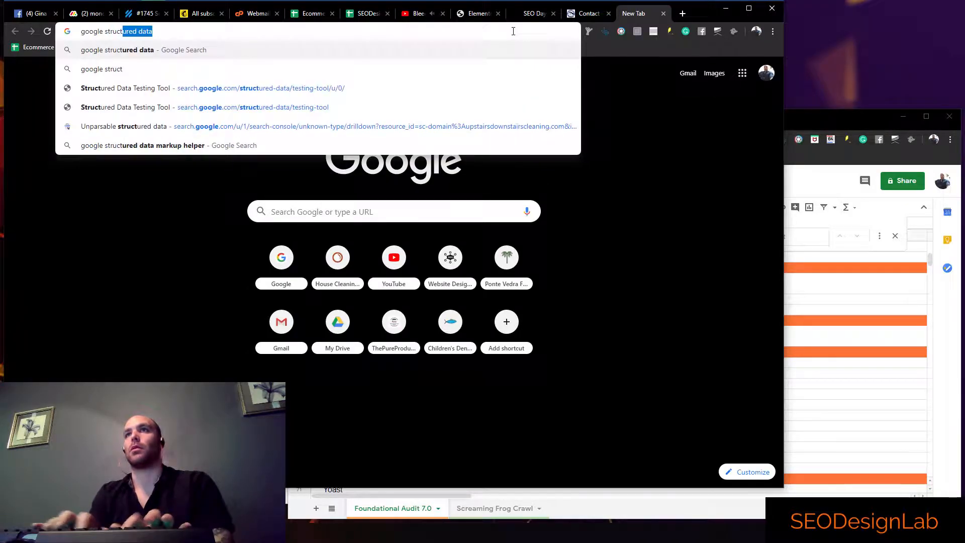
key("Return")
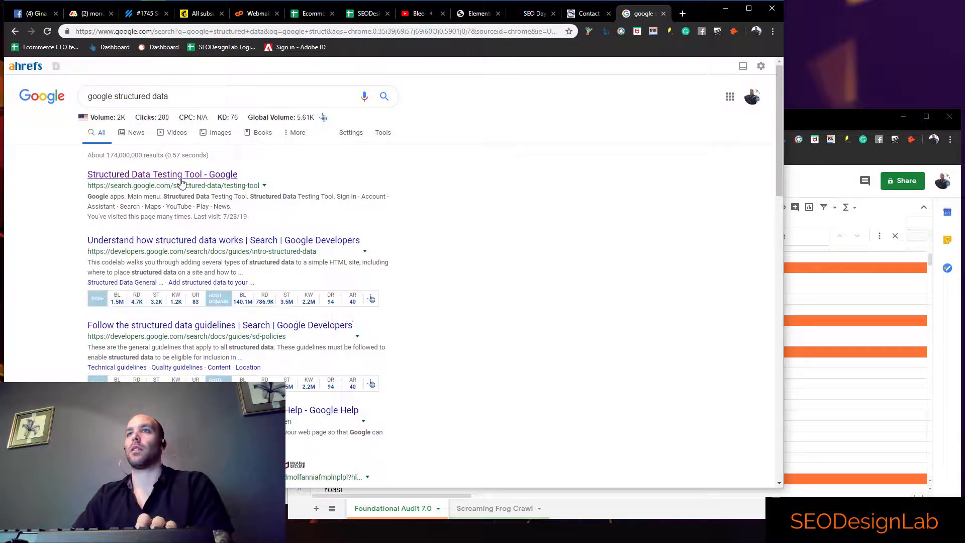
left_click(576, 15)
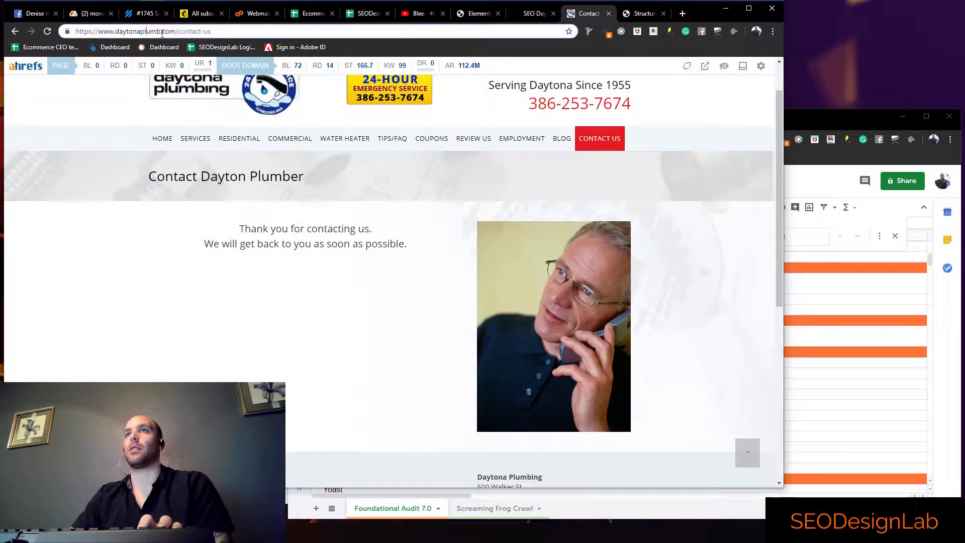
left_click_drag(176, 32, 71, 32)
key("ctrl+c")
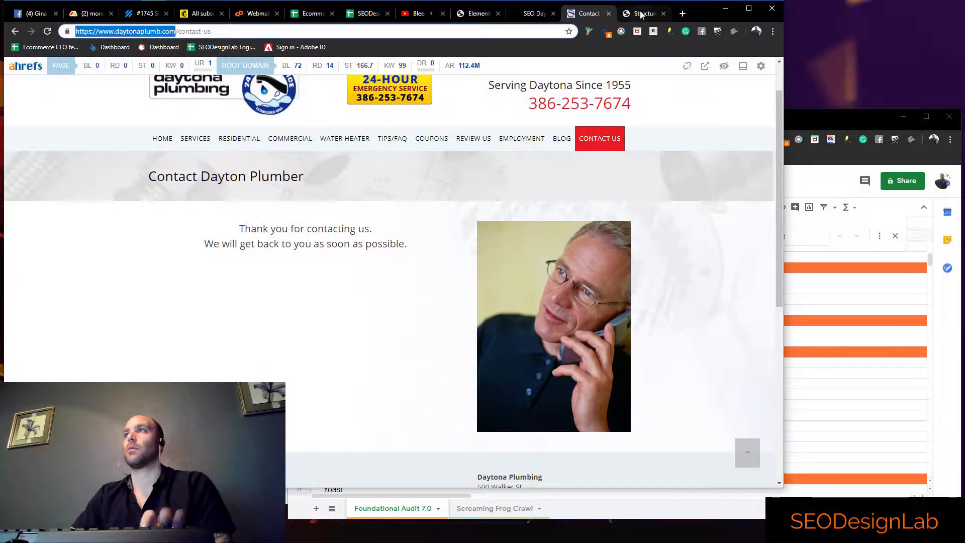
left_click(645, 14)
left_click(347, 282)
key("ctrl+v")
left_click(405, 320)
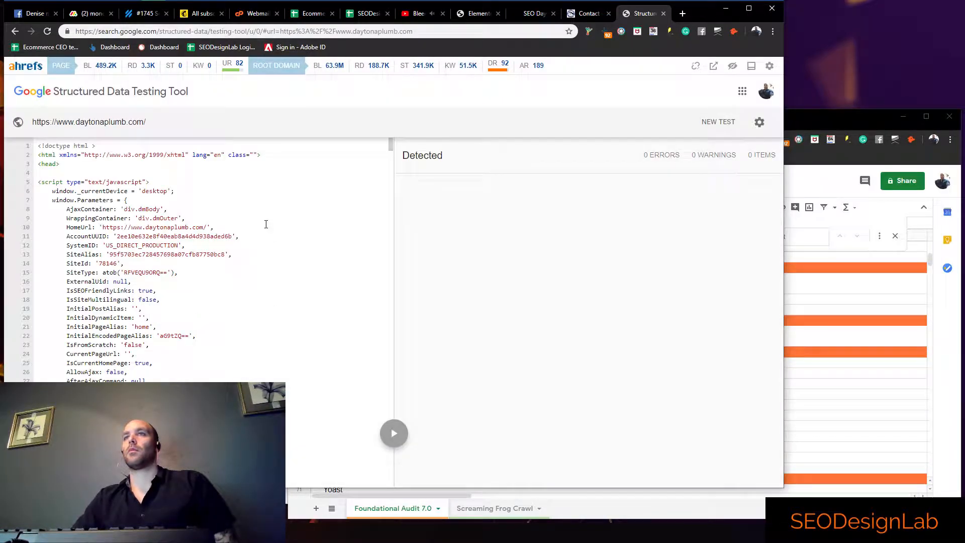
double_click(439, 156)
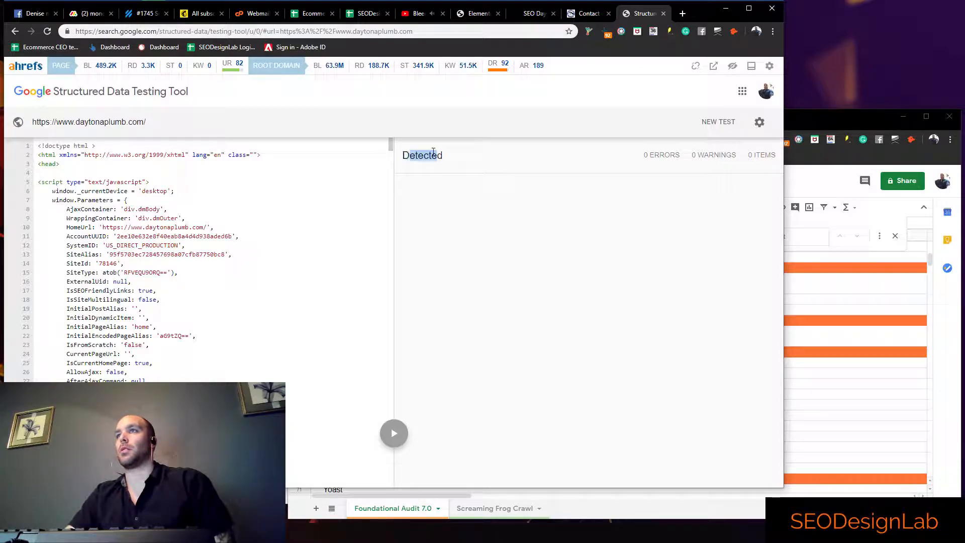
Run a new structured data test on seodesignlab.com for comparison, and close the testing tool
left_click(718, 121)
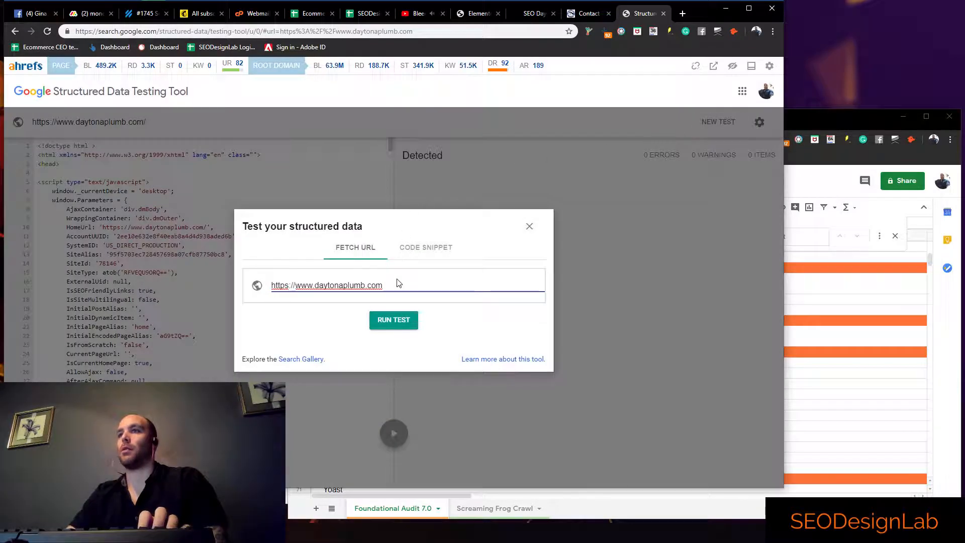
left_click_drag(394, 282, 338, 297)
type("seodesignlab.com/")
key("Return")
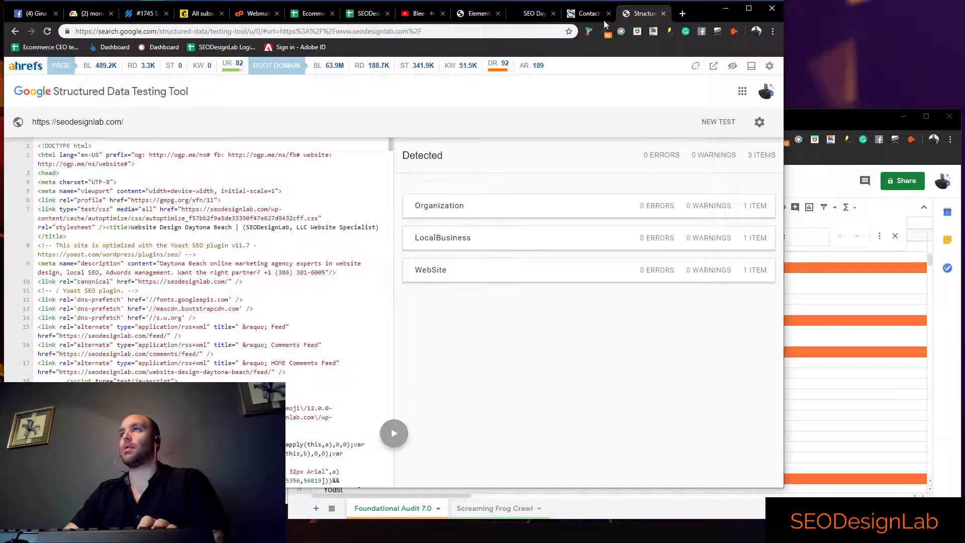
left_click(663, 13)
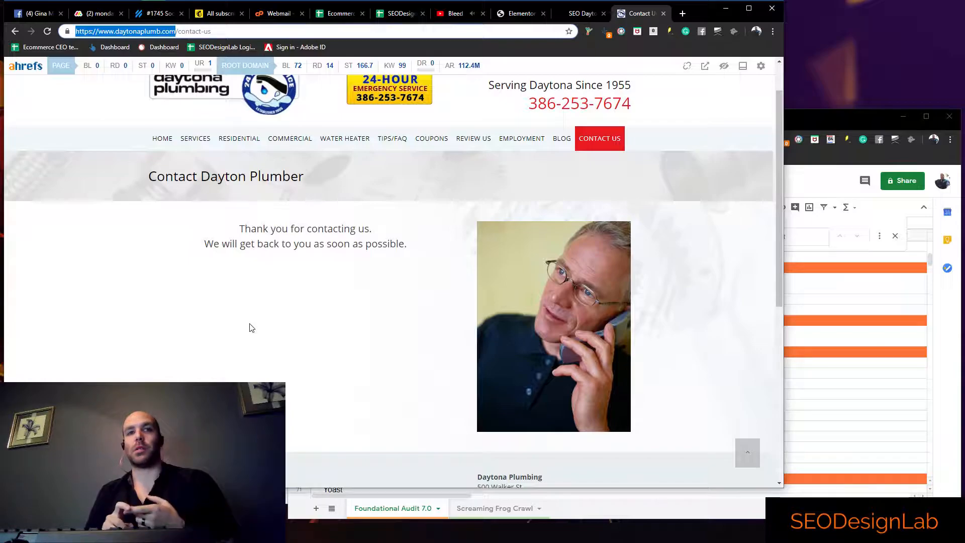
Return to the audit spreadsheet, mark Orginization Markup (National Sites) with x in column C, and correct the mark to z
left_click(815, 382)
left_click(543, 374)
type("x")
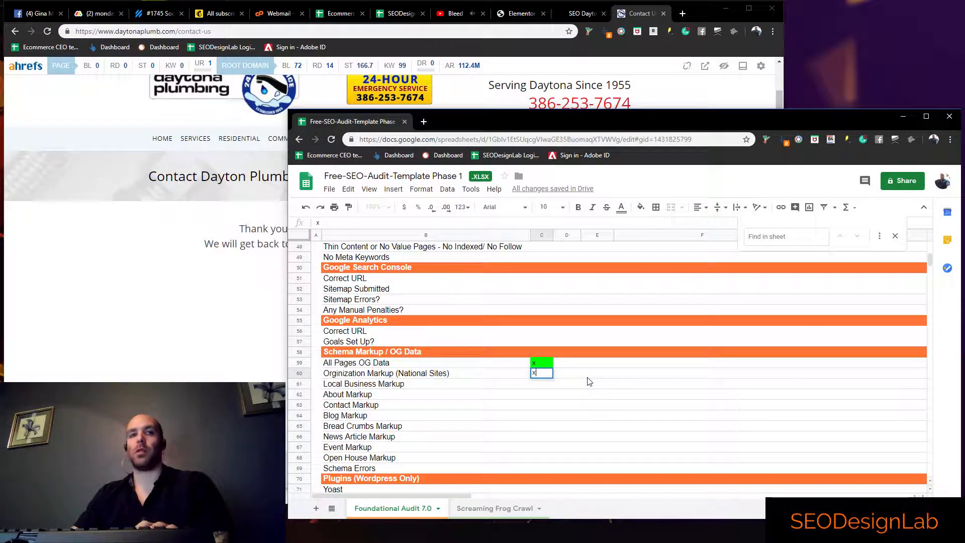
left_click(578, 381)
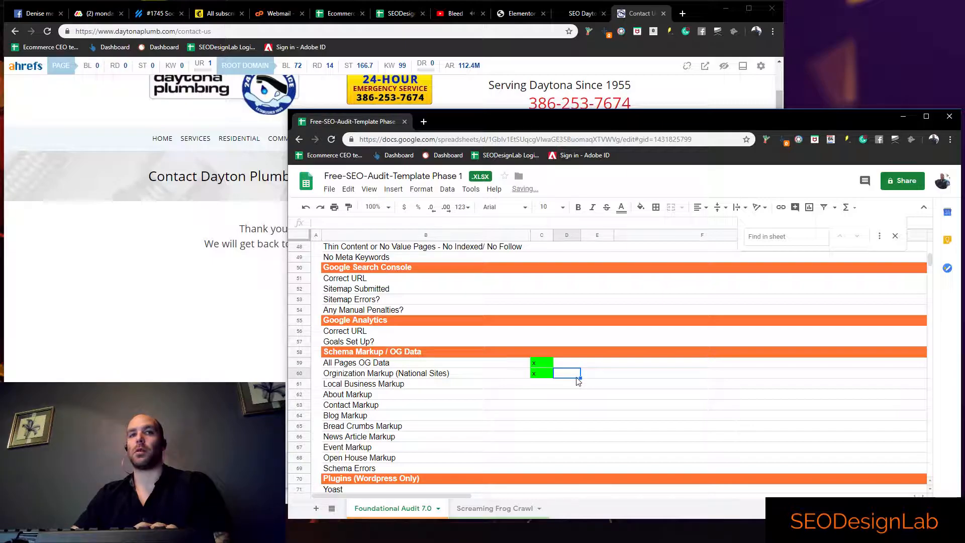
left_click(538, 374)
type("z")
left_click(578, 376)
Add the note "Set but not being utilized" in column F of the Orginization Markup row
left_click(657, 376)
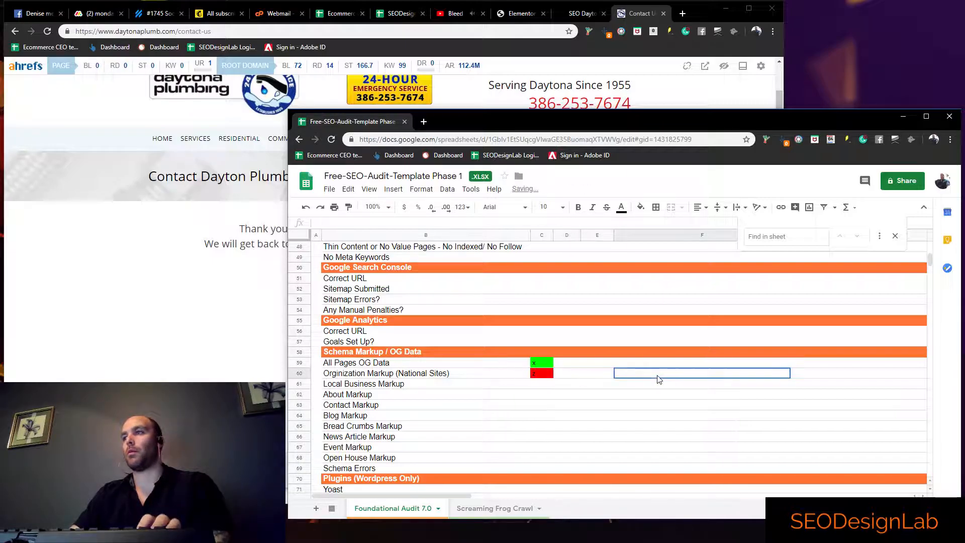
type("Set b")
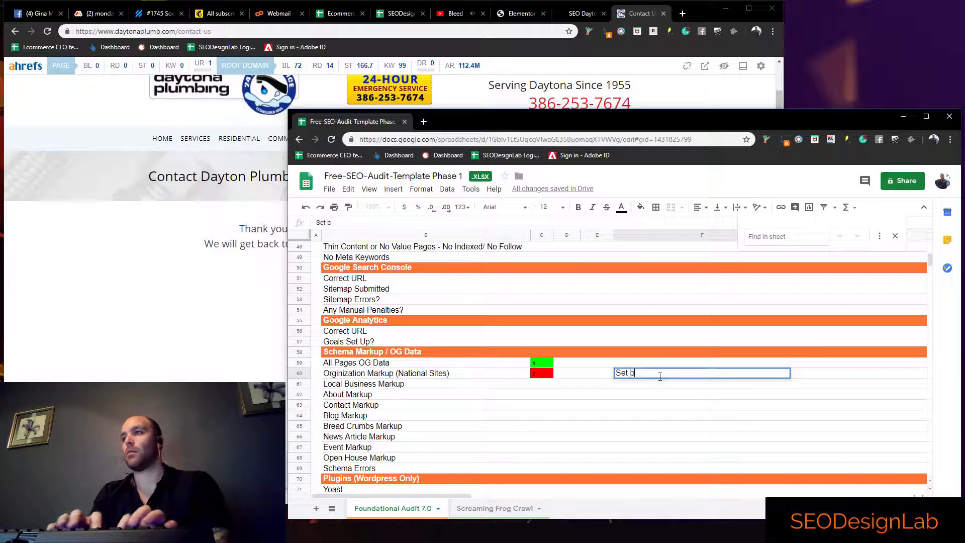
type("ut not being u")
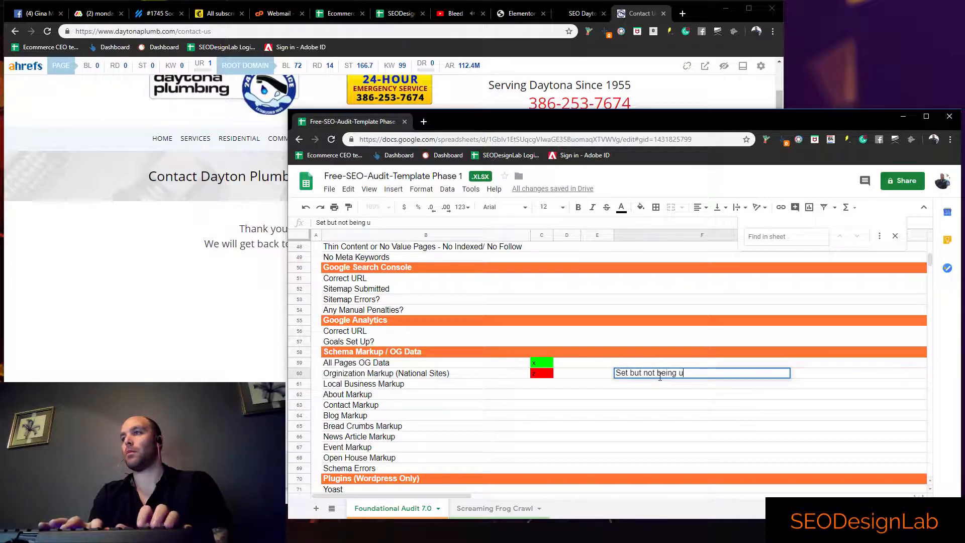
type("tilized")
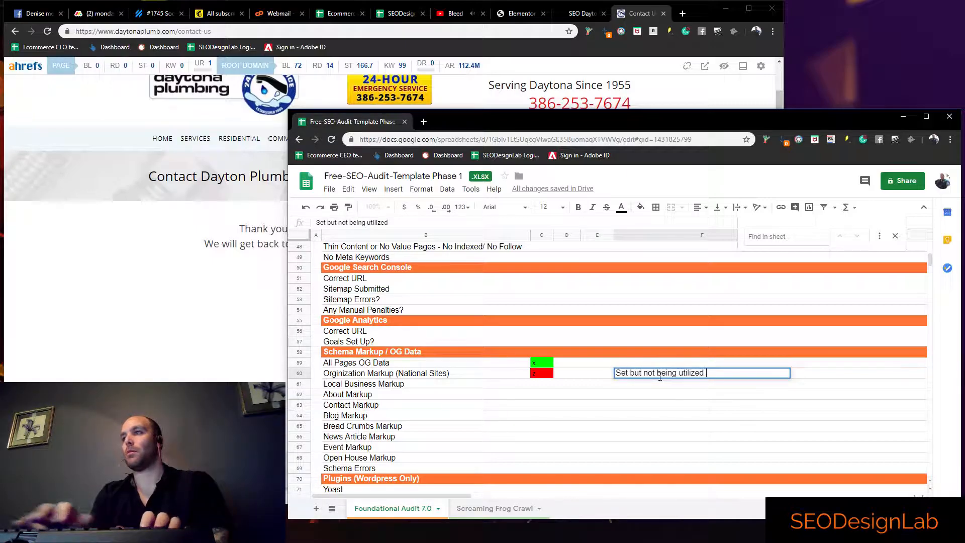
key("Return")
Mark Local Business Markup and About Markup with z in column C
left_click(540, 384)
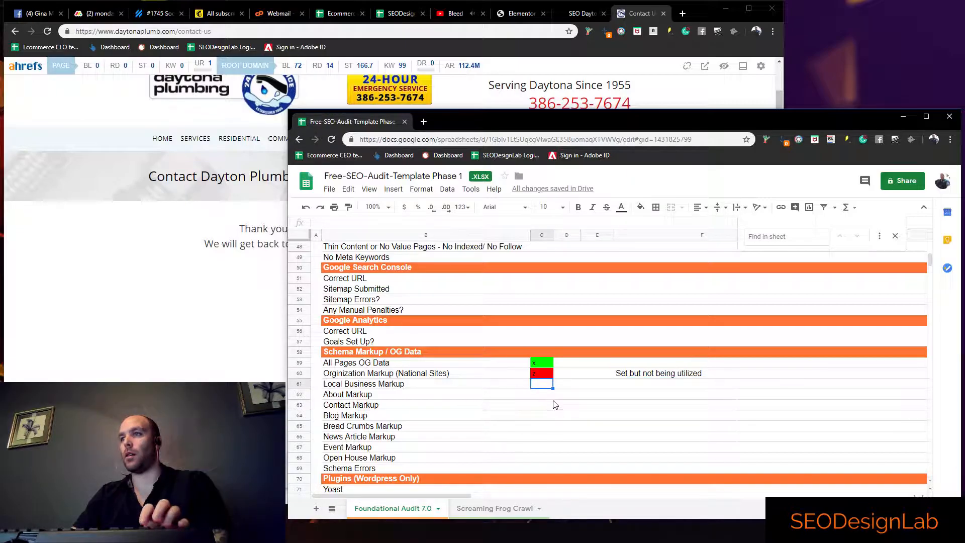
type("z")
key("Return")
type("z")
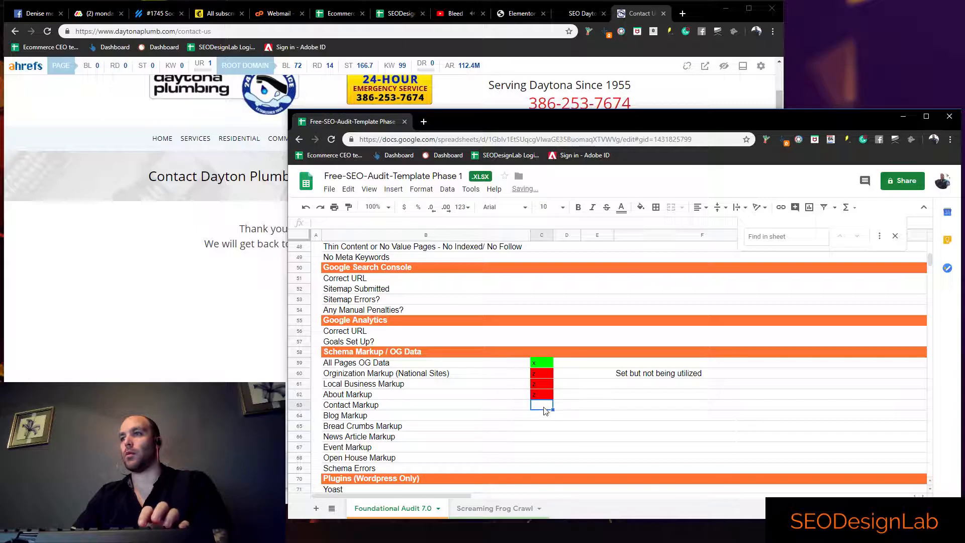
key("Return")
Return to the Daytona Plumbing website, reopen its Contact Us page, and select the page's full URL for copying
left_click(141, 338)
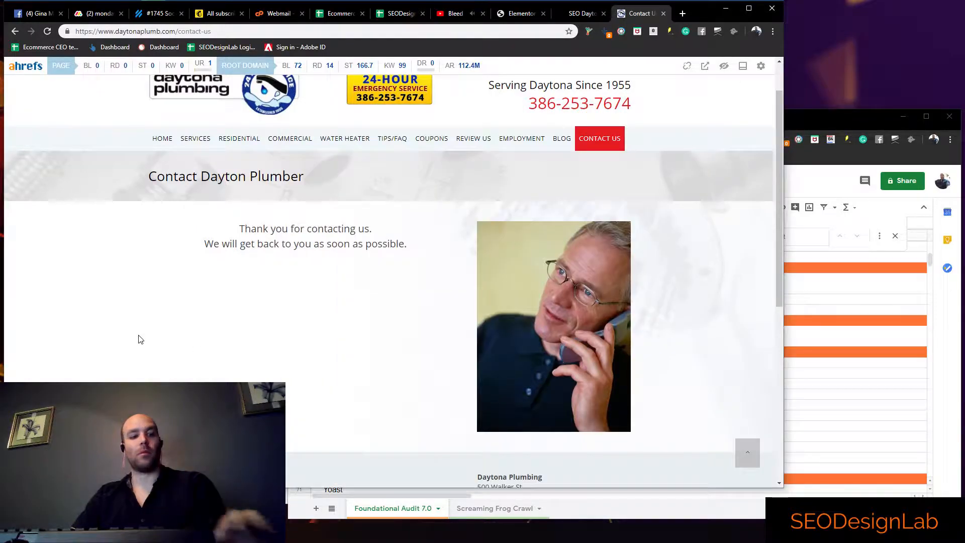
scroll(139, 327, "up", 1)
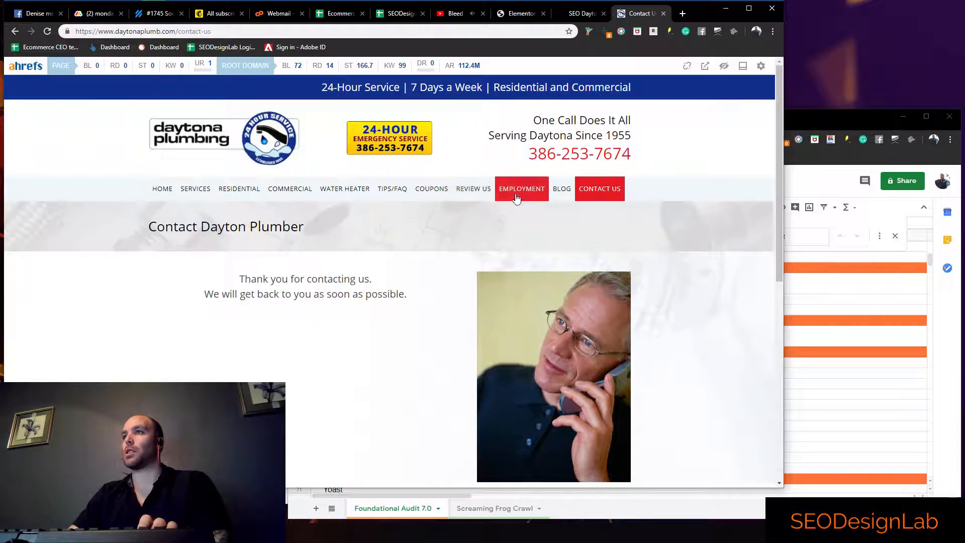
left_click(579, 194)
left_click(519, 31)
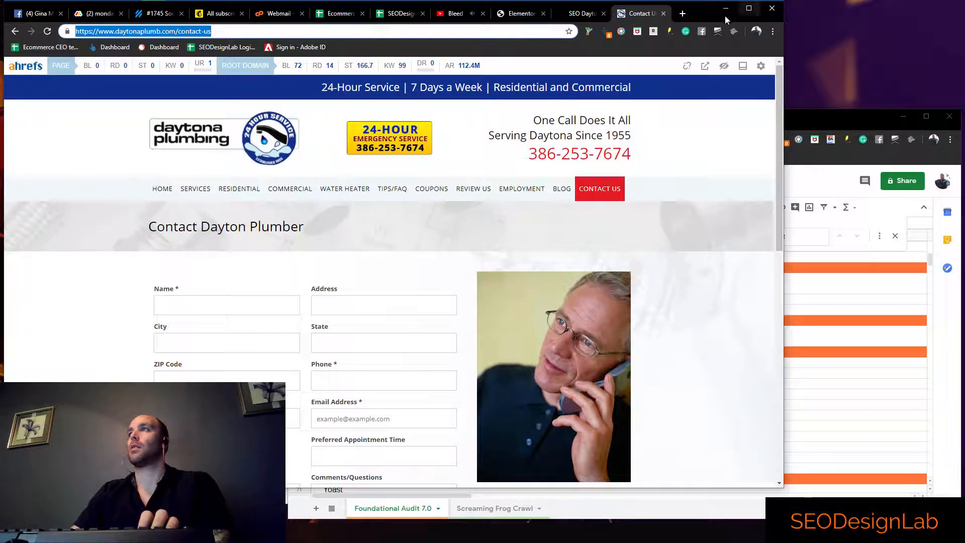
left_click(681, 14)
type("struct")
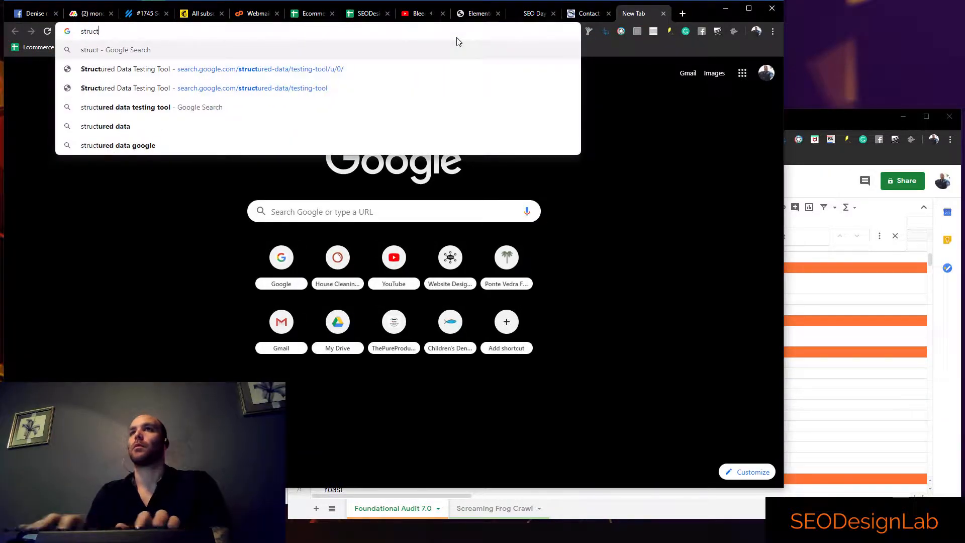
key("Down")
key("Return")
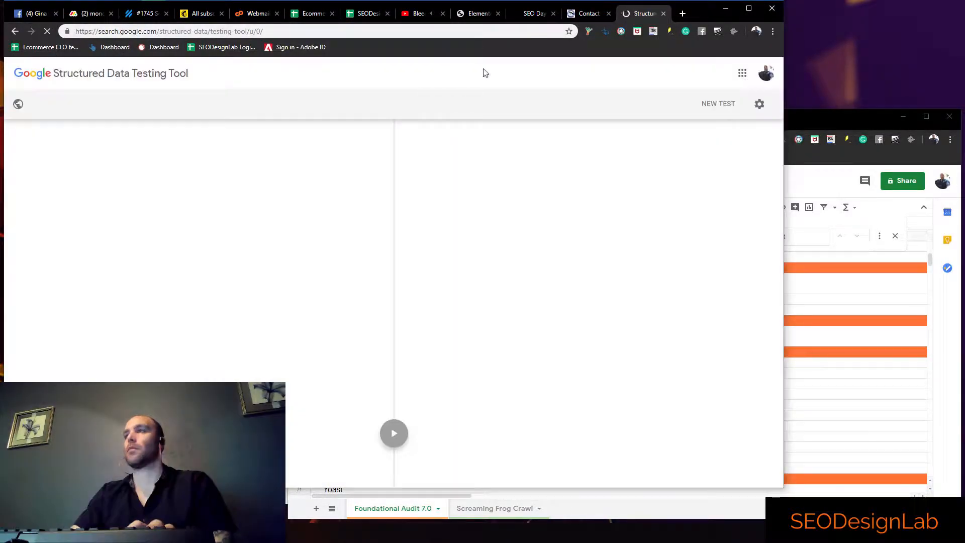
key("ctrl+v")
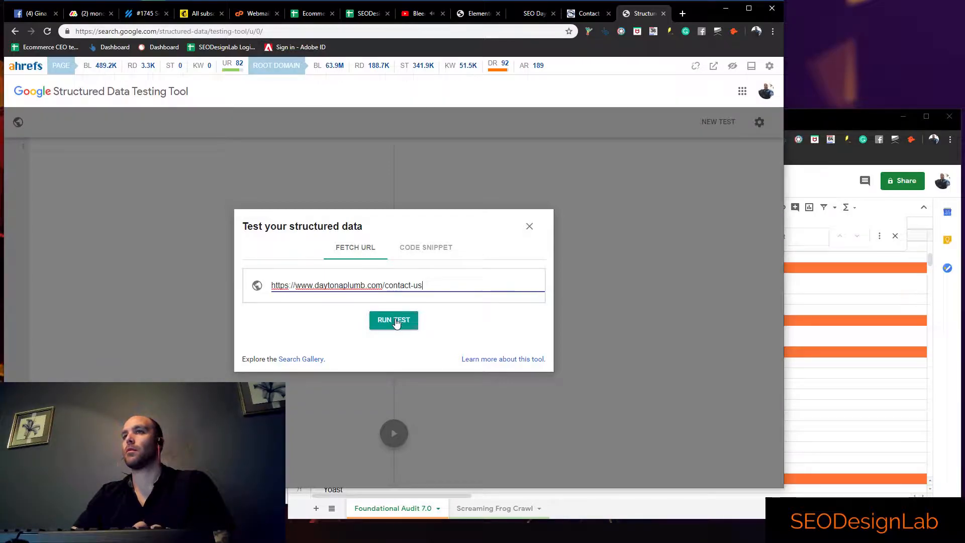
left_click(394, 319)
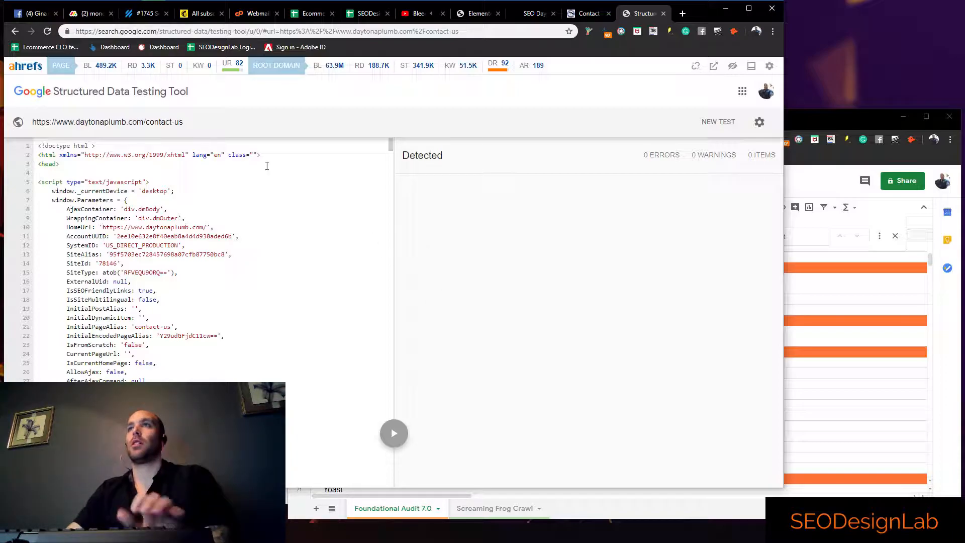
Leave the Structured Data Testing Tool and search Google for "daytona beach plumbers"
left_click(526, 31)
type("google.com")
key("Return")
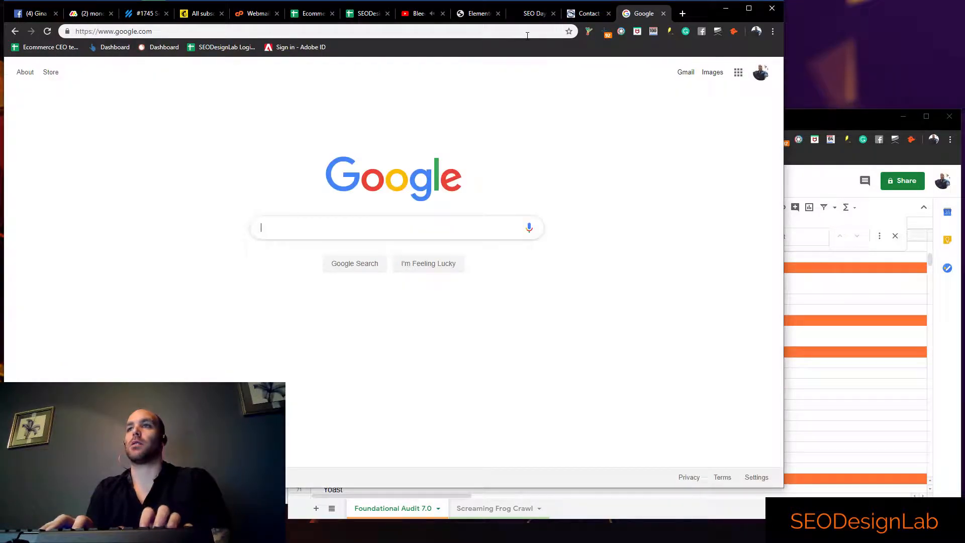
type("daytona beach")
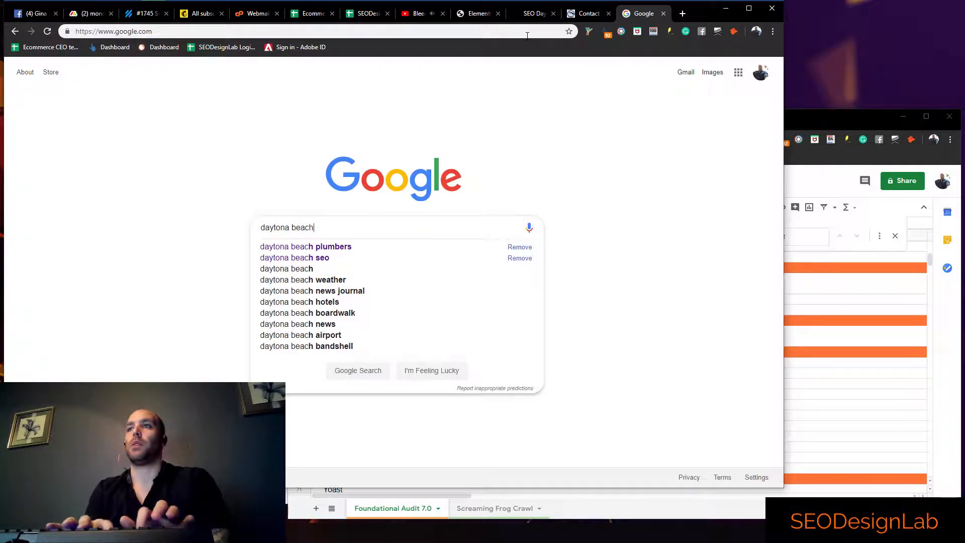
type(" plumbers")
key("Return")
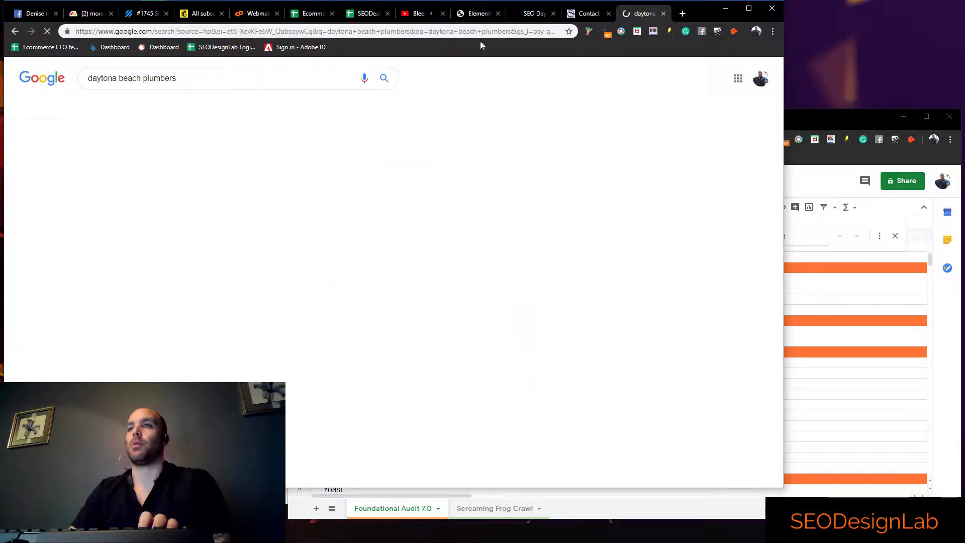
Open the Lou's Plumbing website from the search results and select its full URL for copying
scroll(252, 294, "down", 6)
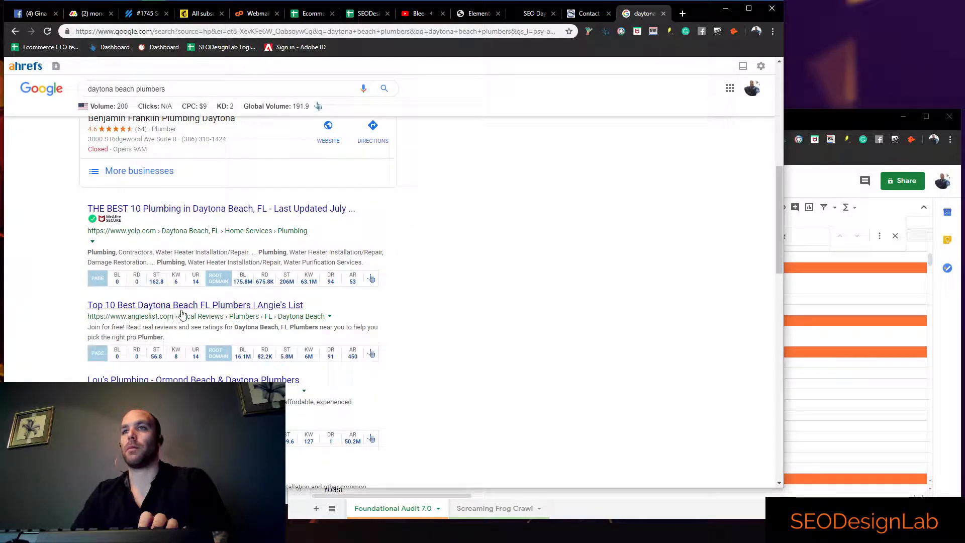
scroll(181, 314, "down", 1)
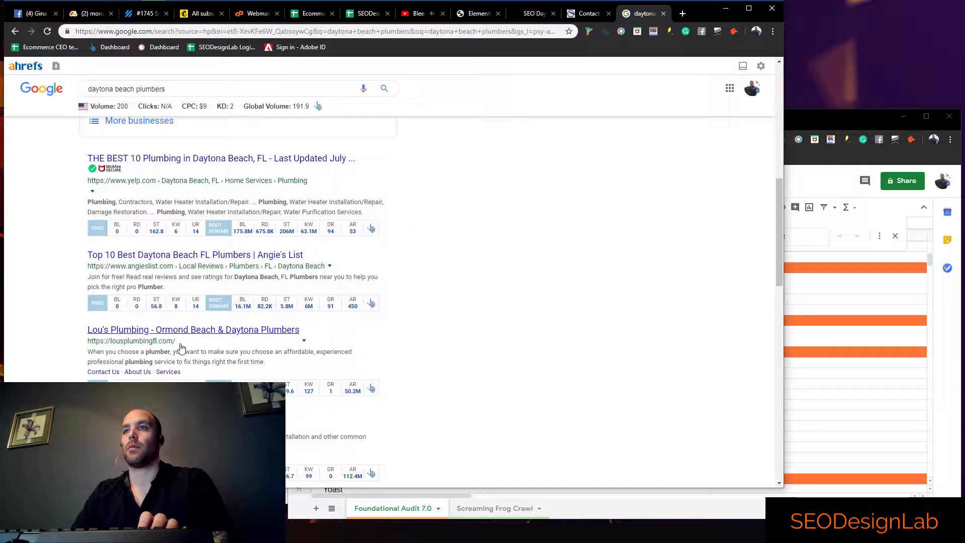
left_click_drag(83, 344, 99, 345)
left_click(116, 331)
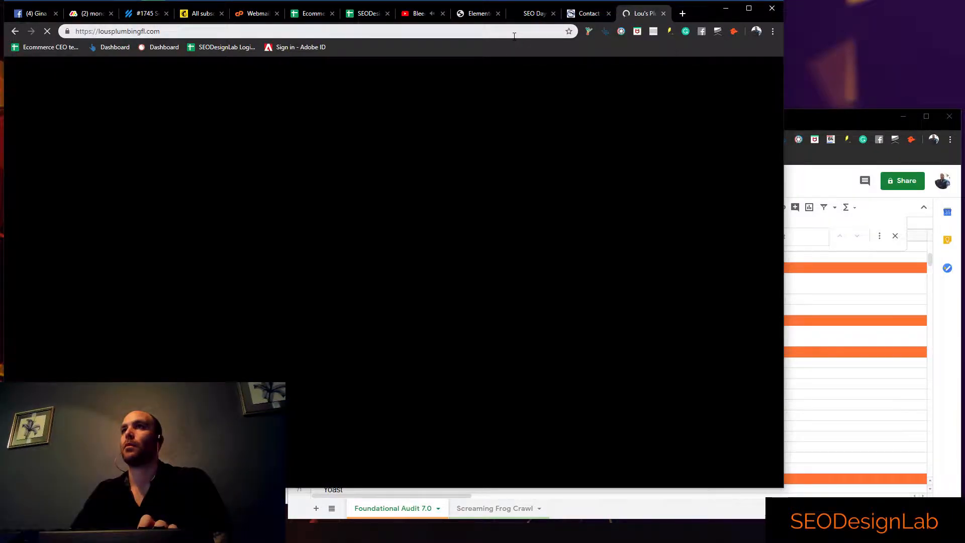
left_click(513, 34)
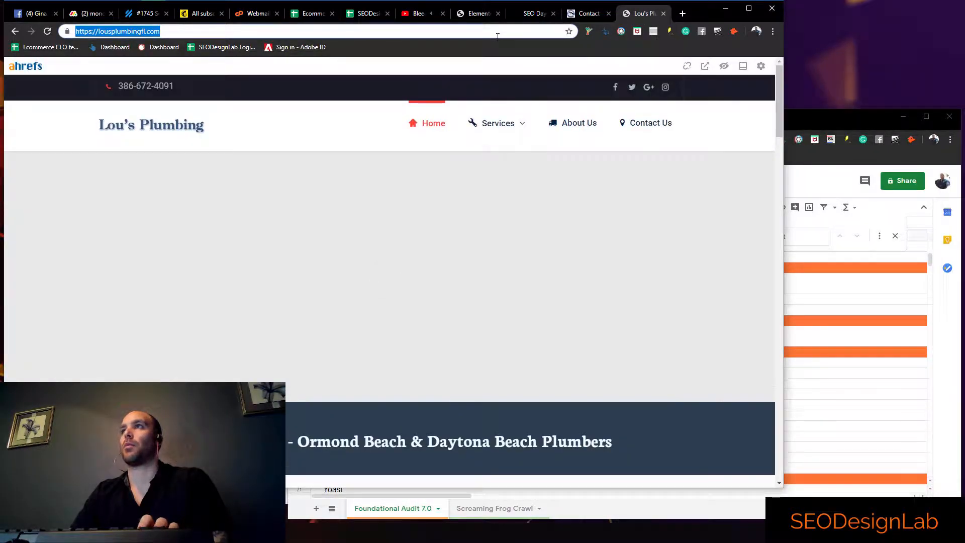
left_click(501, 33)
key("ctrl+c")
type("struc")
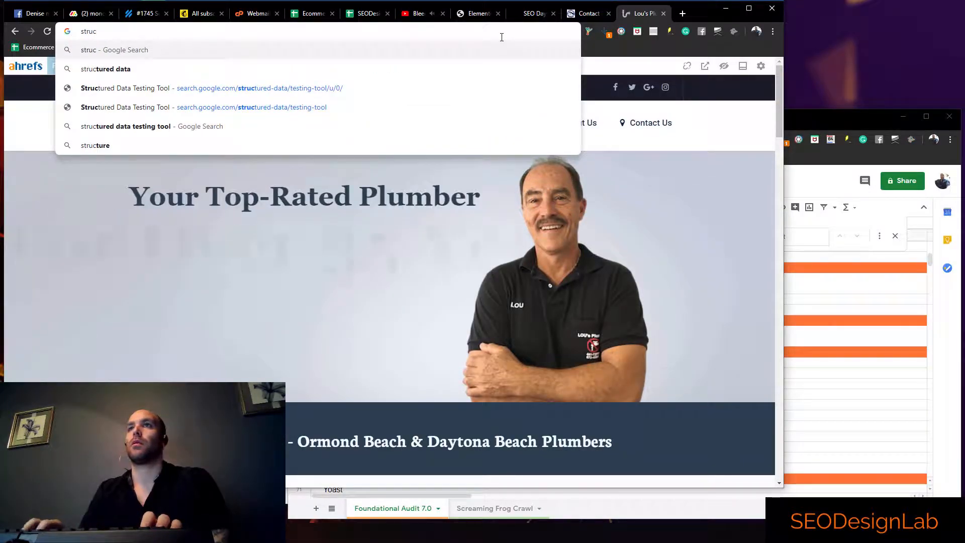
key("Down")
key("Down")
key("Return")
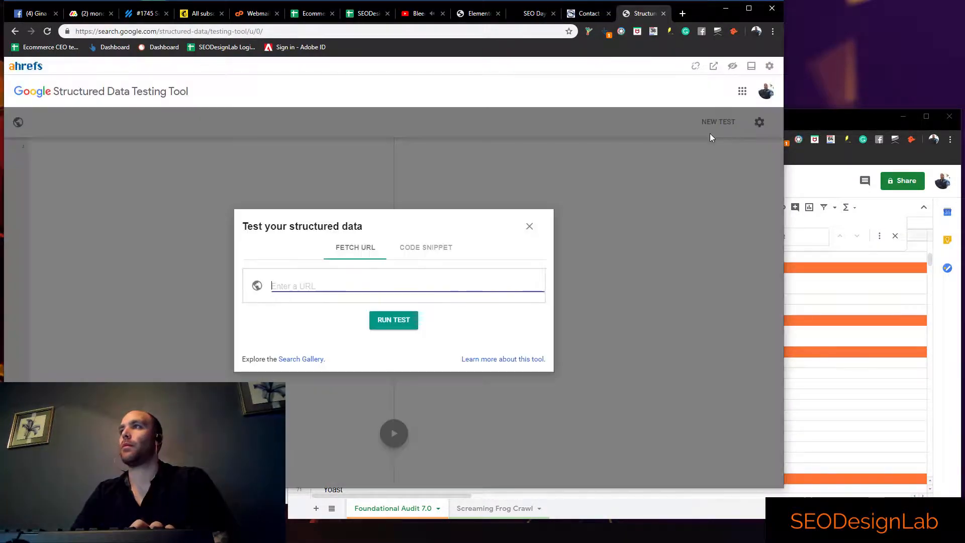
key("ctrl+v")
left_click(393, 322)
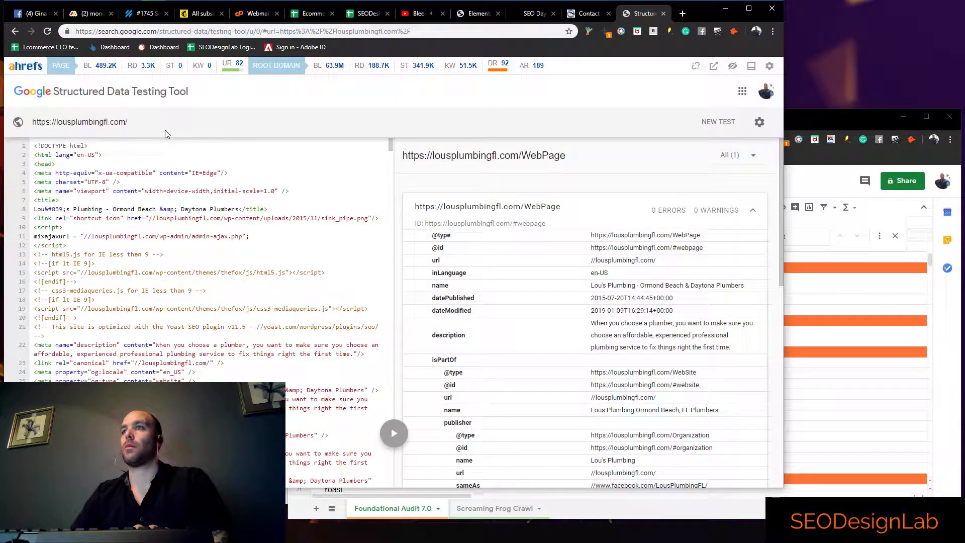
scroll(541, 178, "down", 3)
scroll(541, 179, "down", 3)
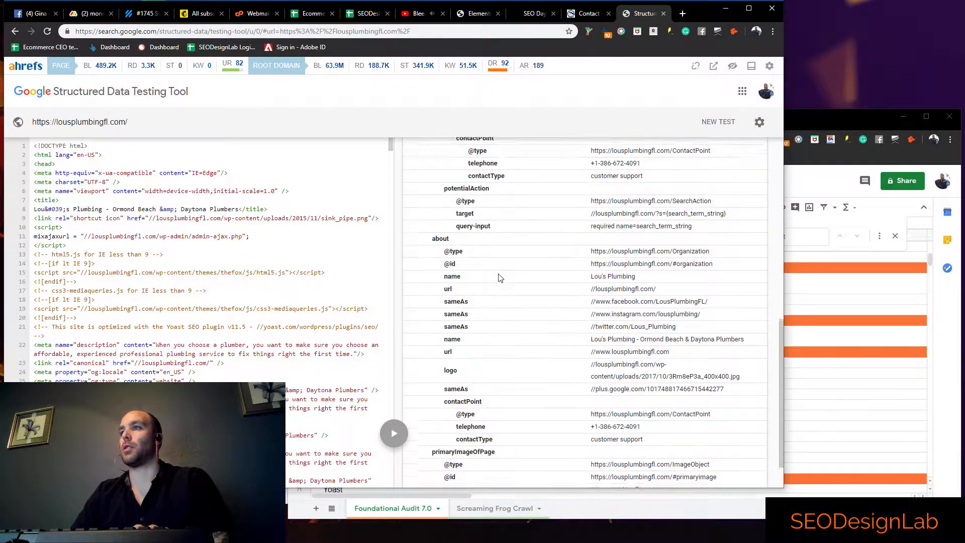
scroll(488, 306, "up", 6)
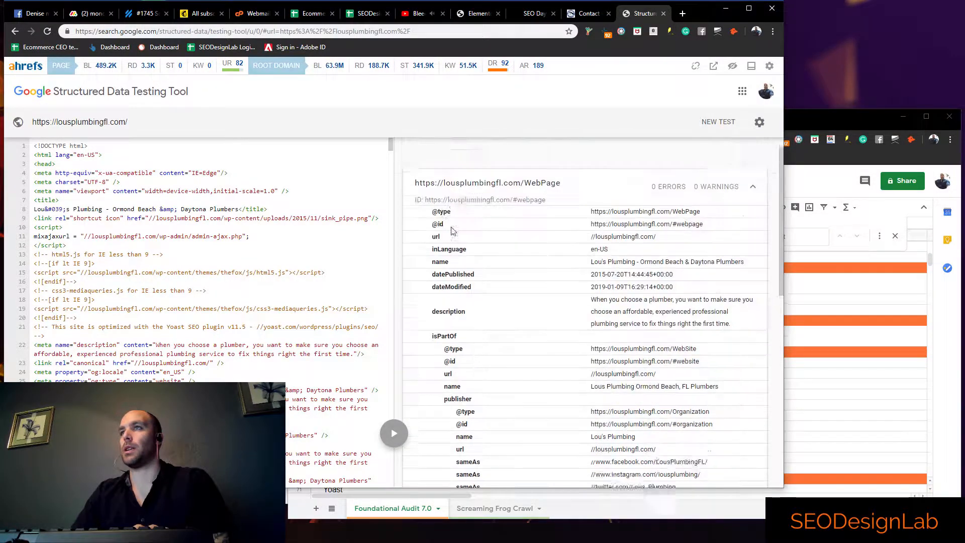
double_click(421, 160)
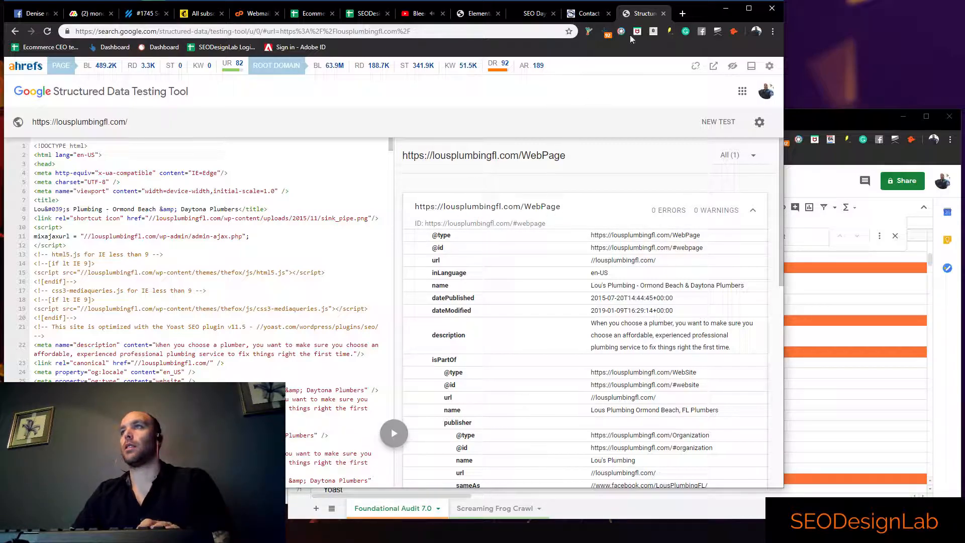
left_click(664, 14)
Return to the audit spreadsheet and mark Blog Markup and Bread Crumbs Markup with z in column C
left_click(799, 355)
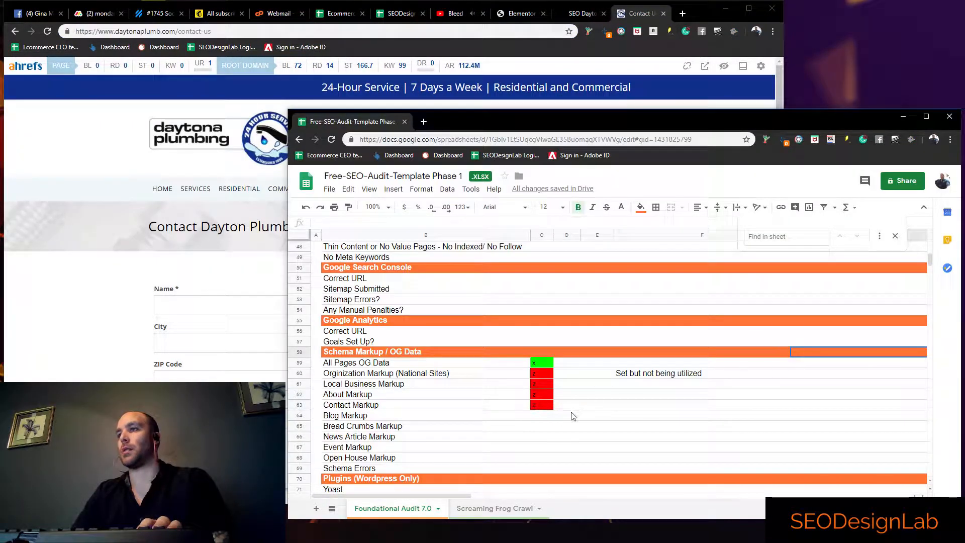
left_click(542, 415)
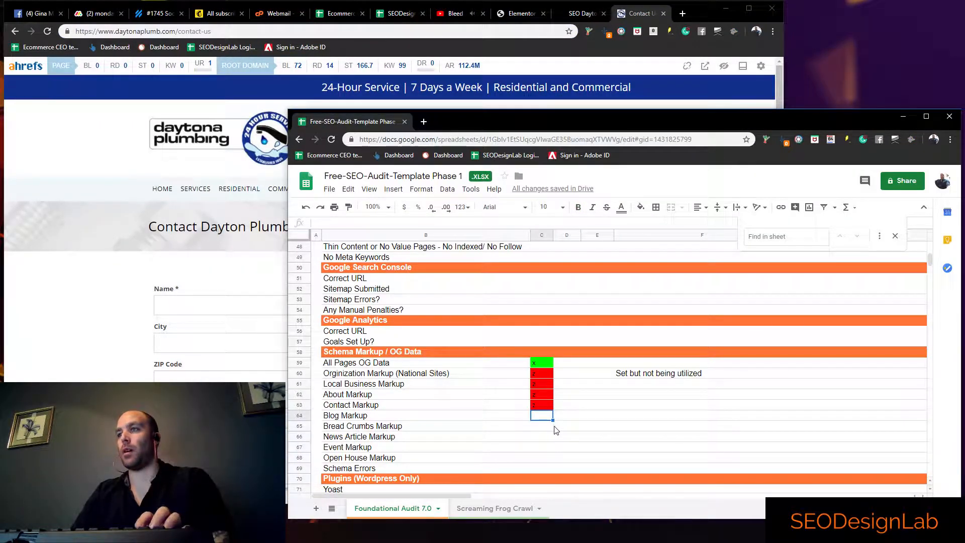
key("Return")
key("Return")
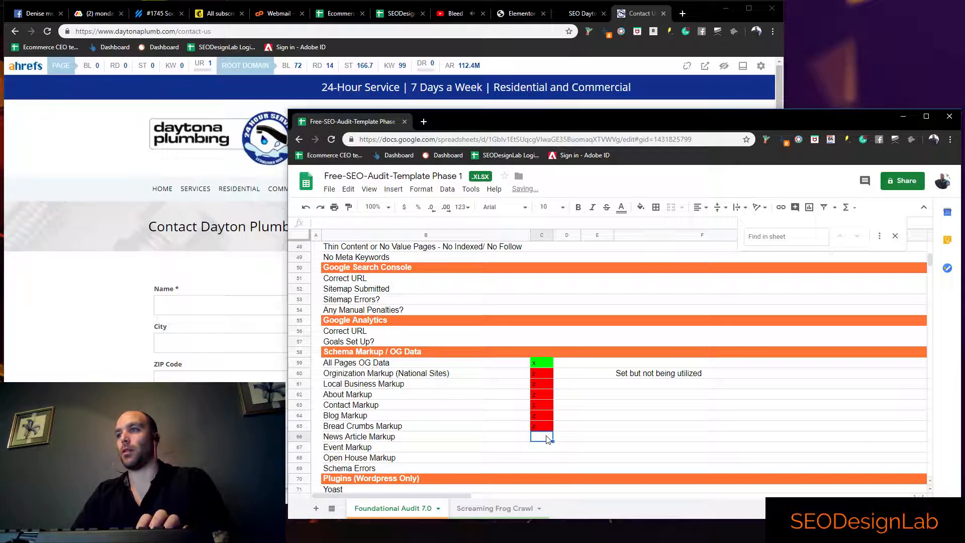
Return to the Daytona Plumbing website and open its home page
left_click(80, 226)
left_click(162, 188)
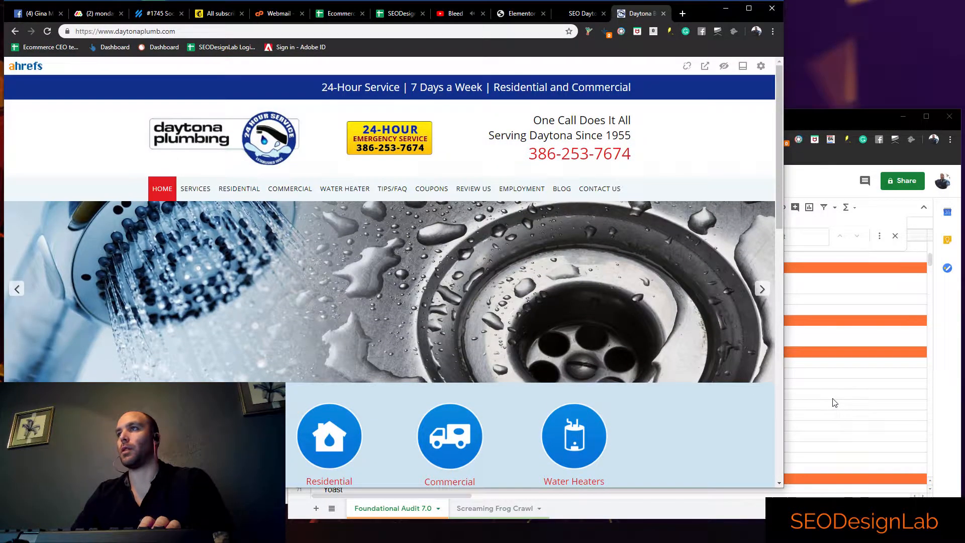
Mark News Article Markup with z in column C of the audit spreadsheet
left_click(834, 398)
left_click(539, 438)
type("z")
key("Return")
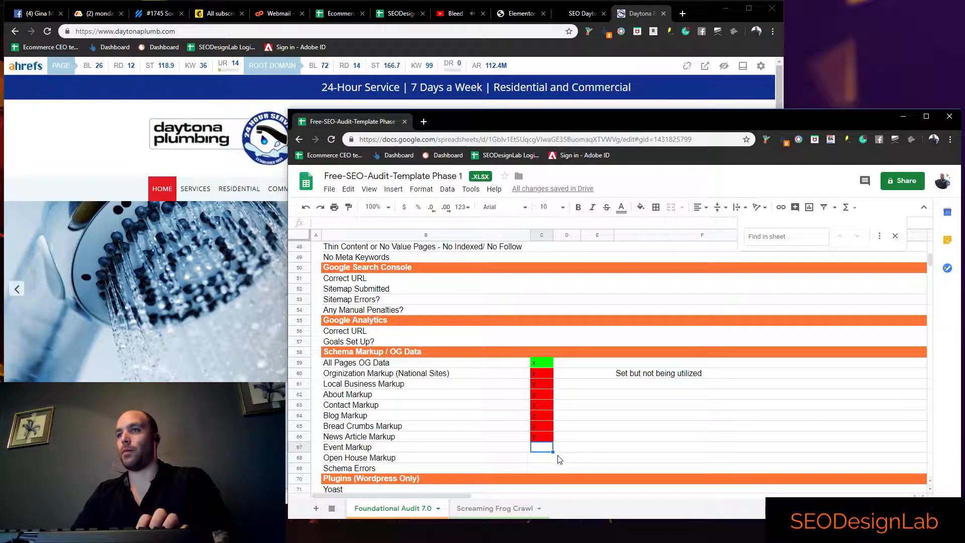
Mark News Article Markup, Event Markup, Open House Markup and Schema Errors with x in column C
left_click(543, 436)
type("x")
key("Return")
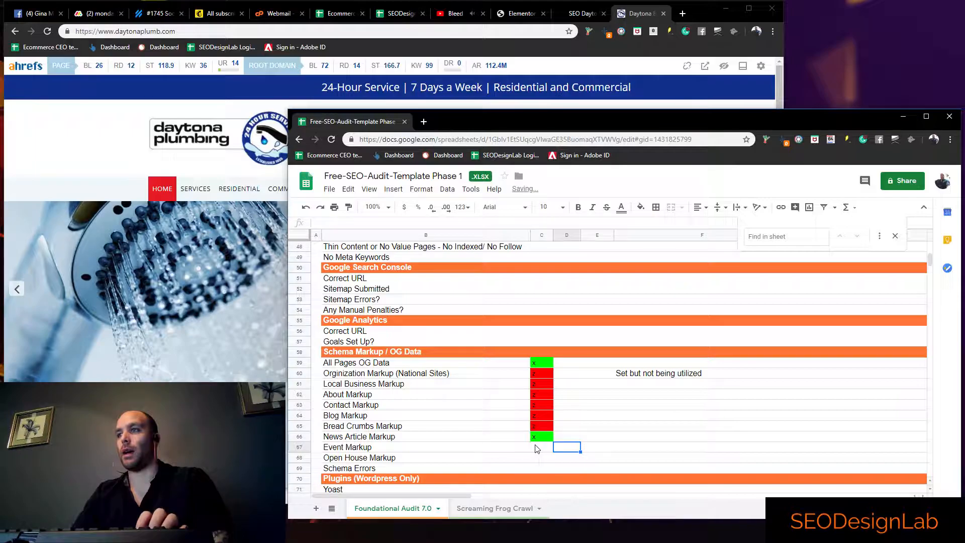
type("x")
key("Return")
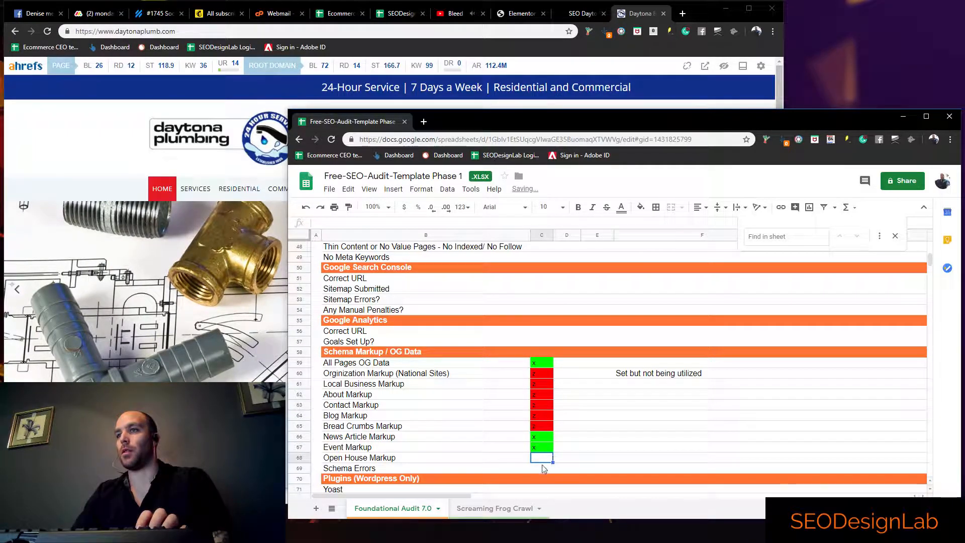
type("x")
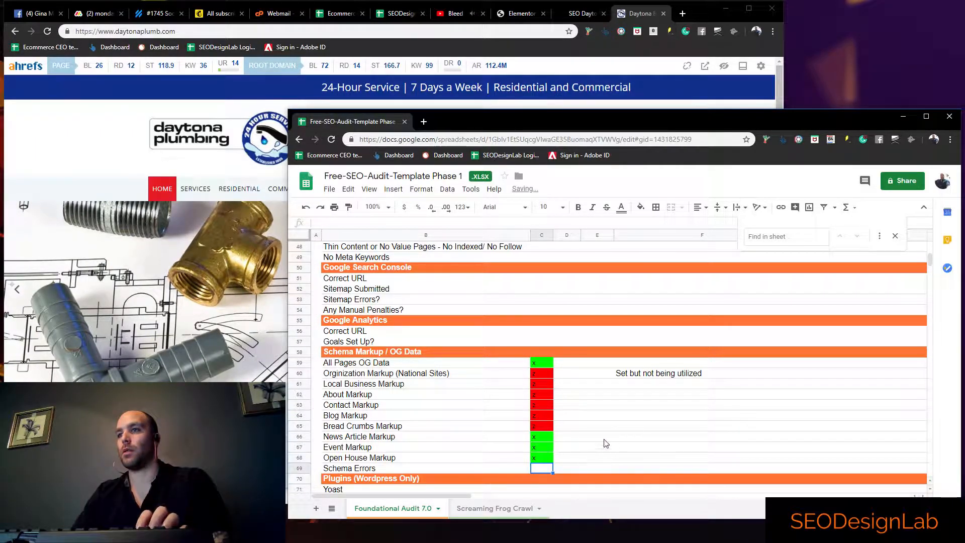
key("Return")
type("x")
left_click(585, 414)
scroll(553, 408, "down", 3)
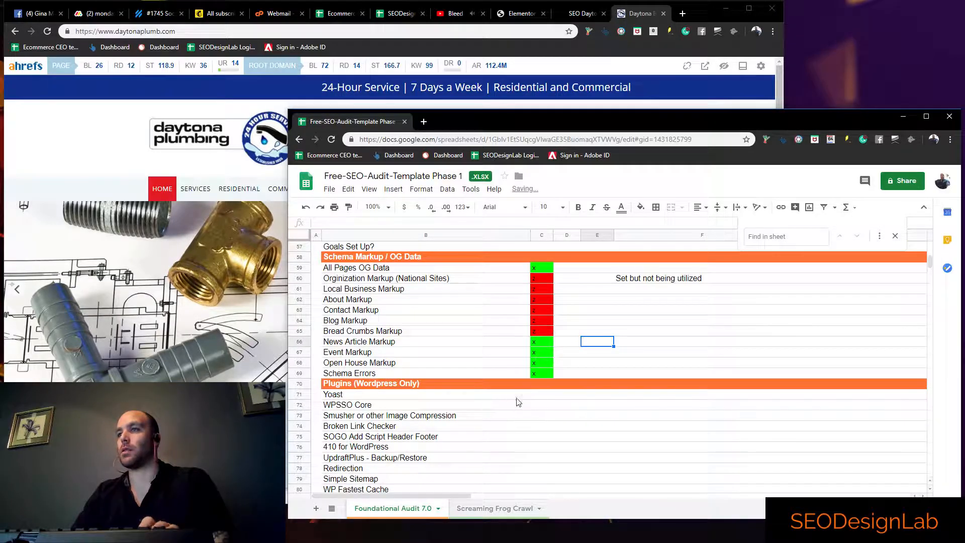
left_click(538, 397)
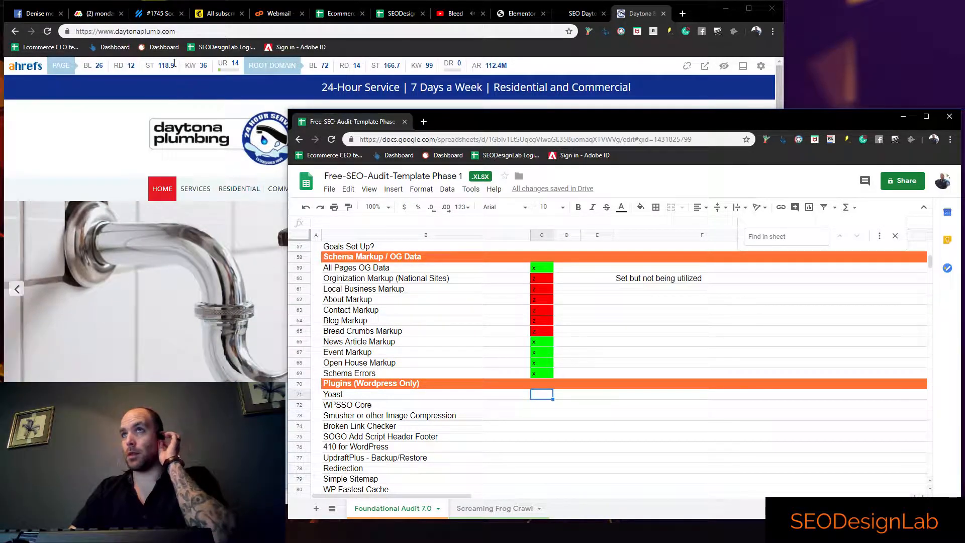
left_click(180, 32)
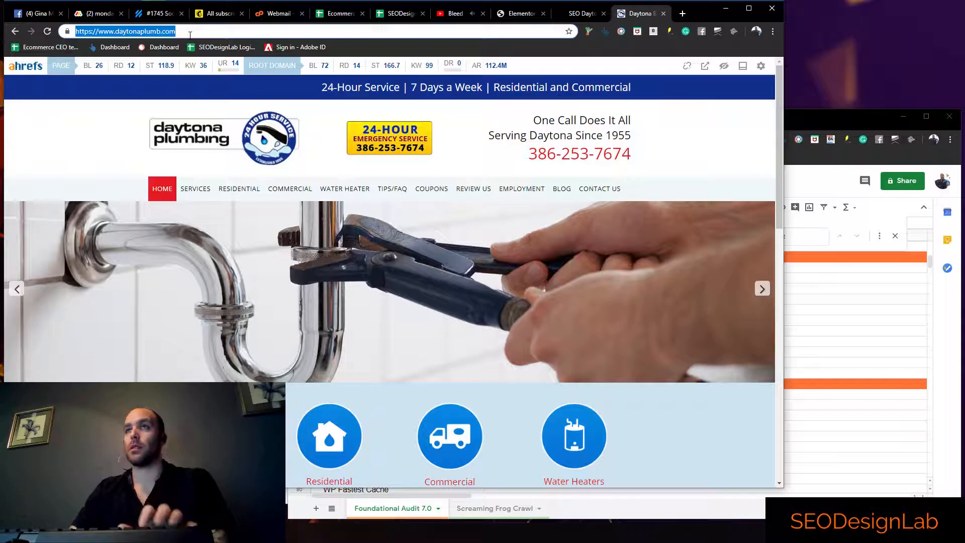
key("End")
type("/s")
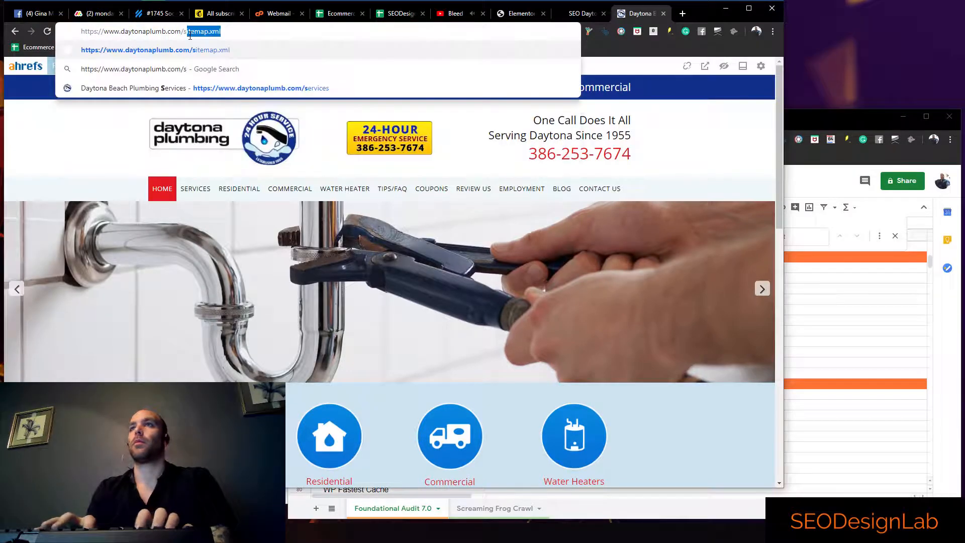
key("Return")
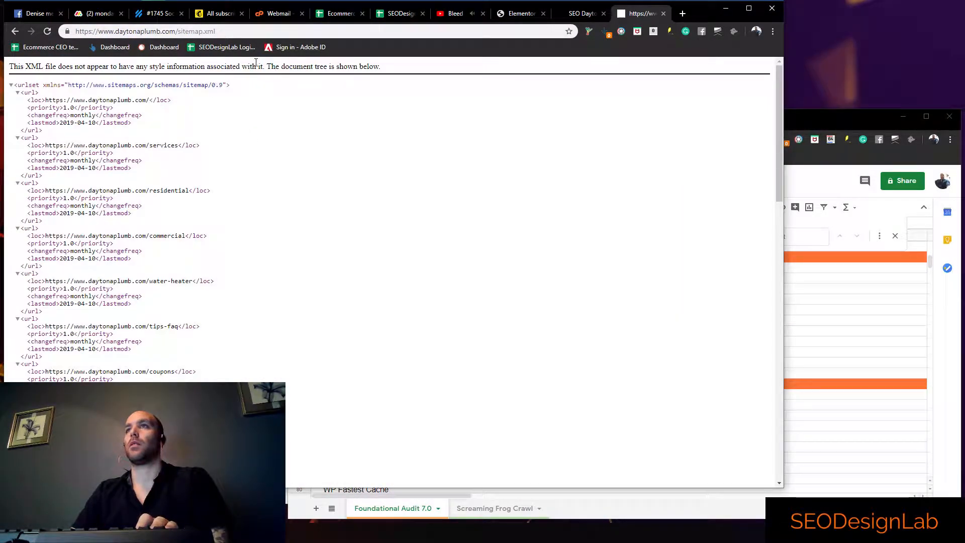
double_click(305, 68)
Mark Yoast with z in column C and add the note "Not using Yoast" in column F
left_click(790, 434)
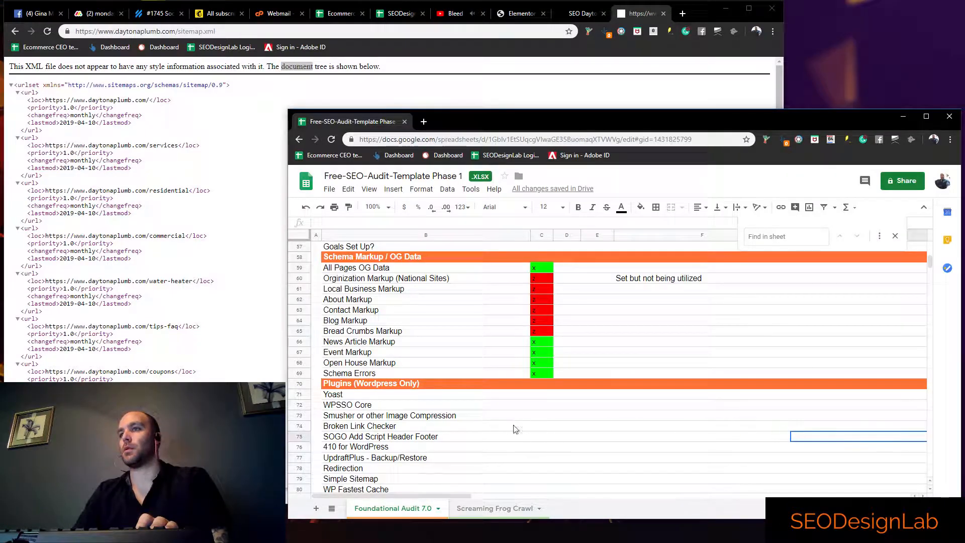
left_click(539, 398)
type("x")
left_click(544, 417)
left_click(543, 395)
type("z")
left_click(545, 408)
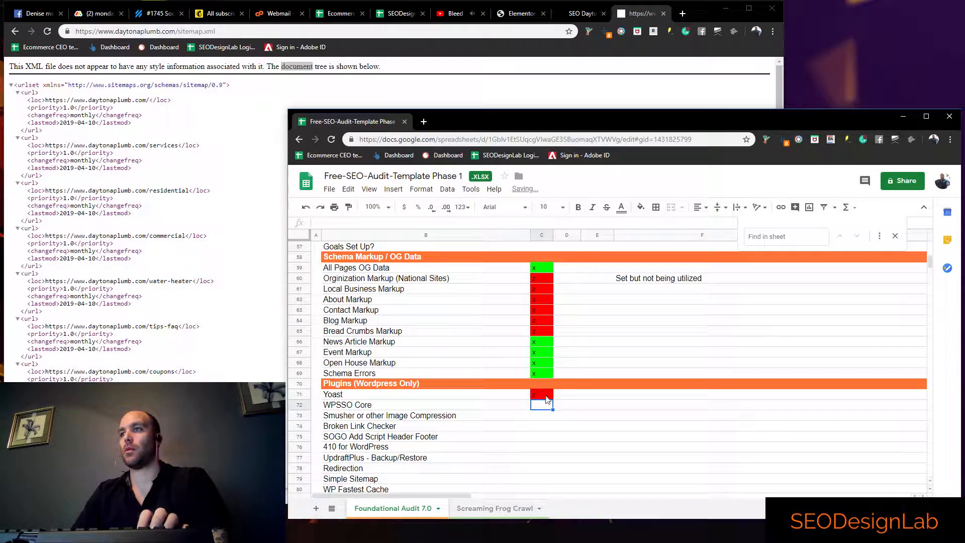
left_click(651, 396)
type("Not using Yoast")
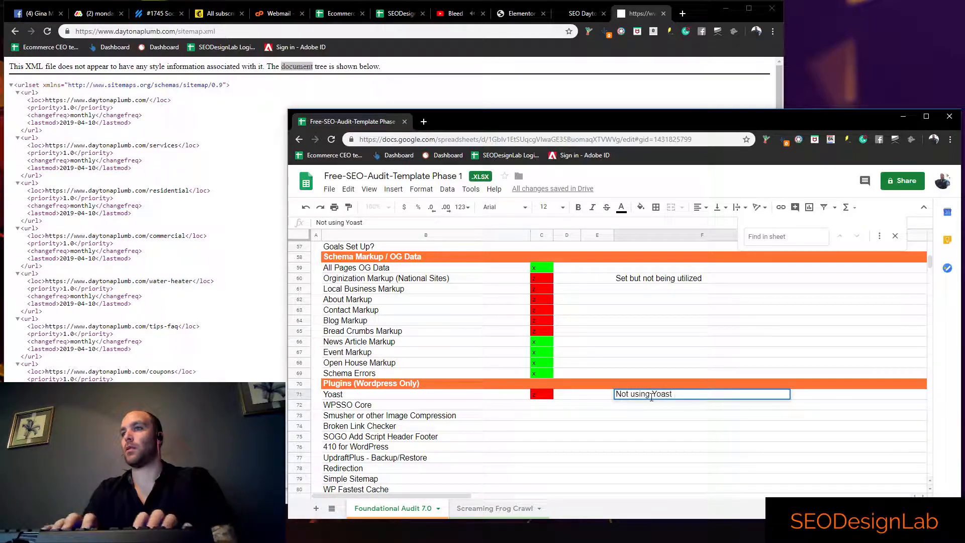
left_click(540, 408)
Review the WordPress plugin rows from WPSSO Core to Simple Sitemap without marking them
scroll(561, 414, "down", 1)
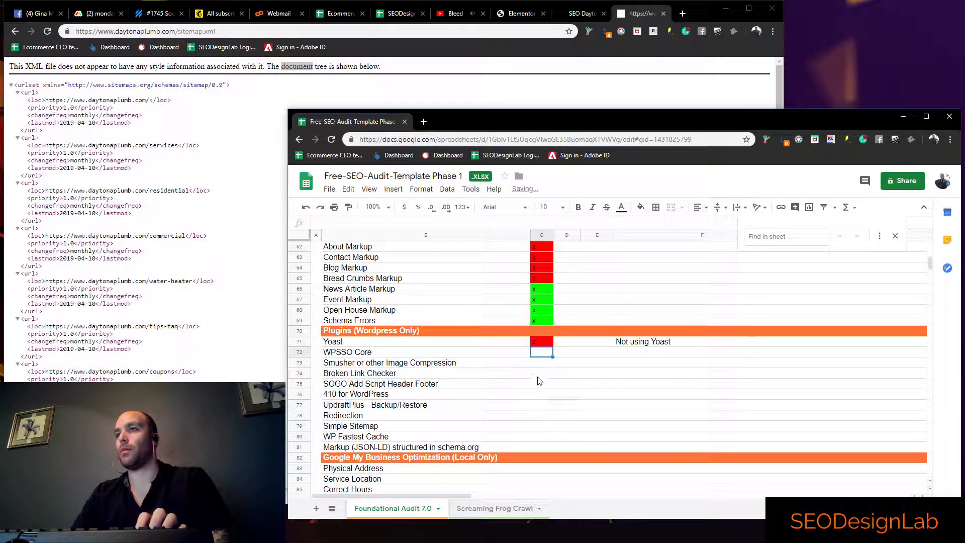
key("Down")
key("Down")
key("Down")
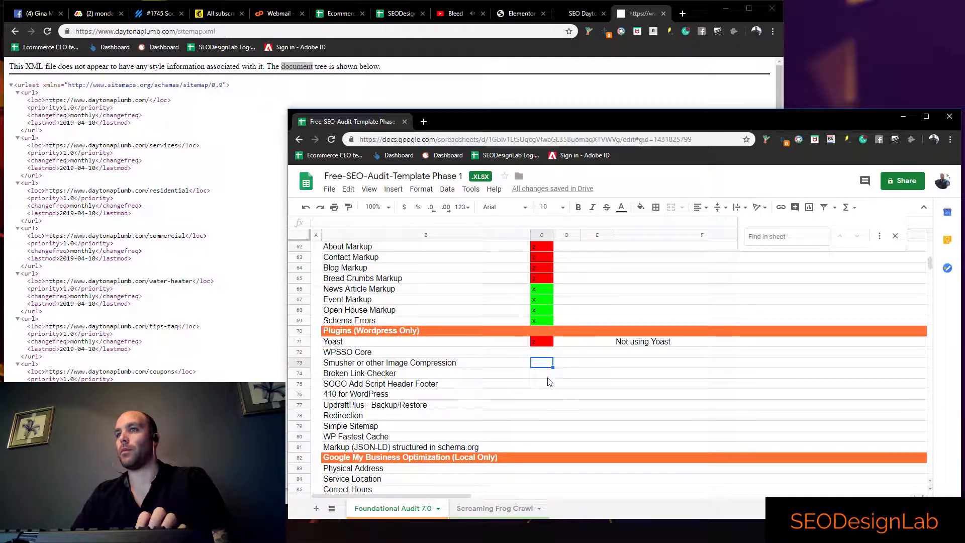
scroll(426, 399, "down", 1)
key("Down")
key("Down")
key("Down")
scroll(533, 400, "down", 1)
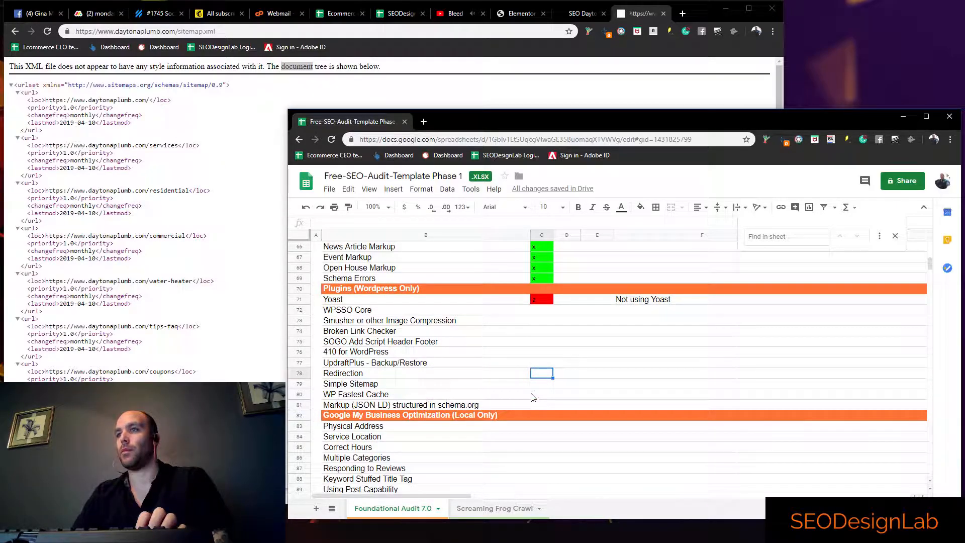
key("Down")
scroll(540, 402, "down", 1)
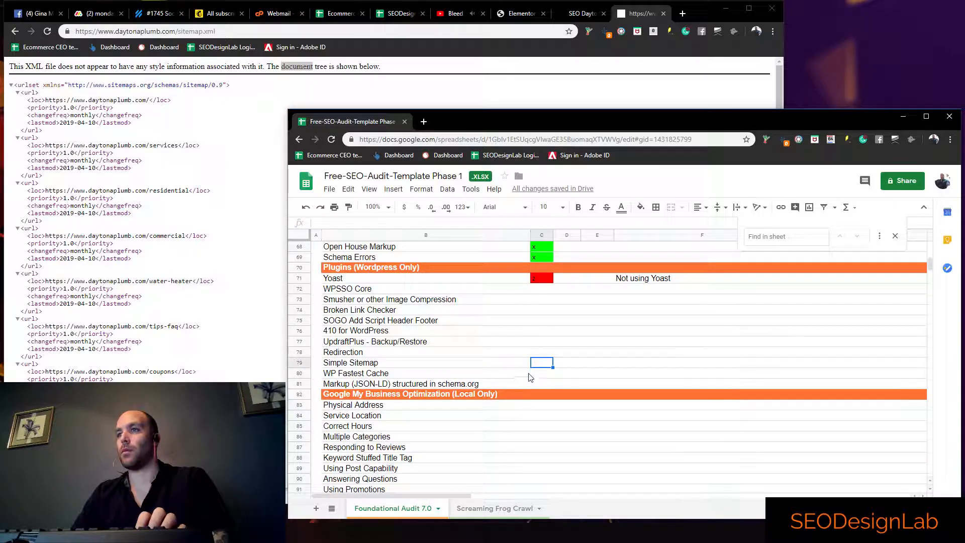
Mark Markup (JSON-LD) structured in schema.org with z in column C and add the note "Not setup" in column F
left_click(547, 385)
left_click(583, 385)
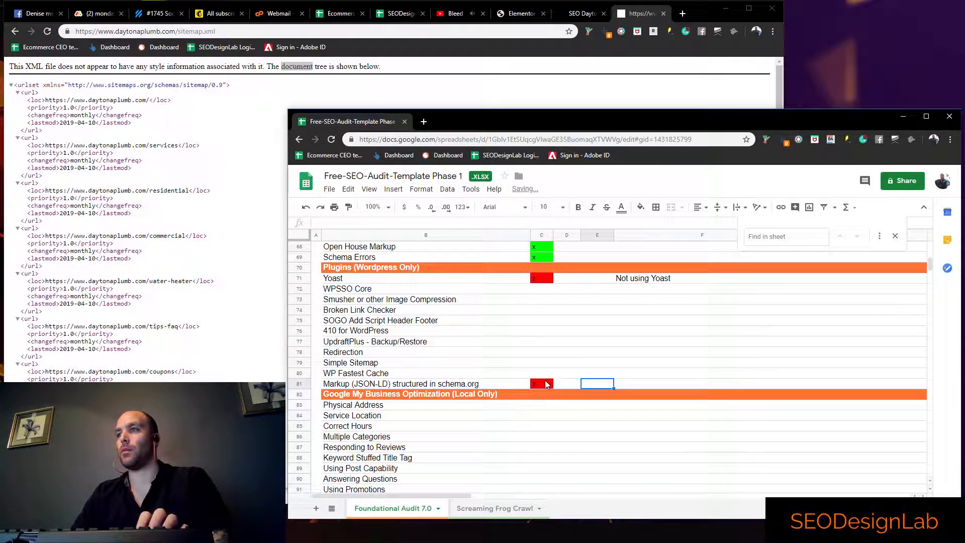
left_click(623, 387)
type("Not")
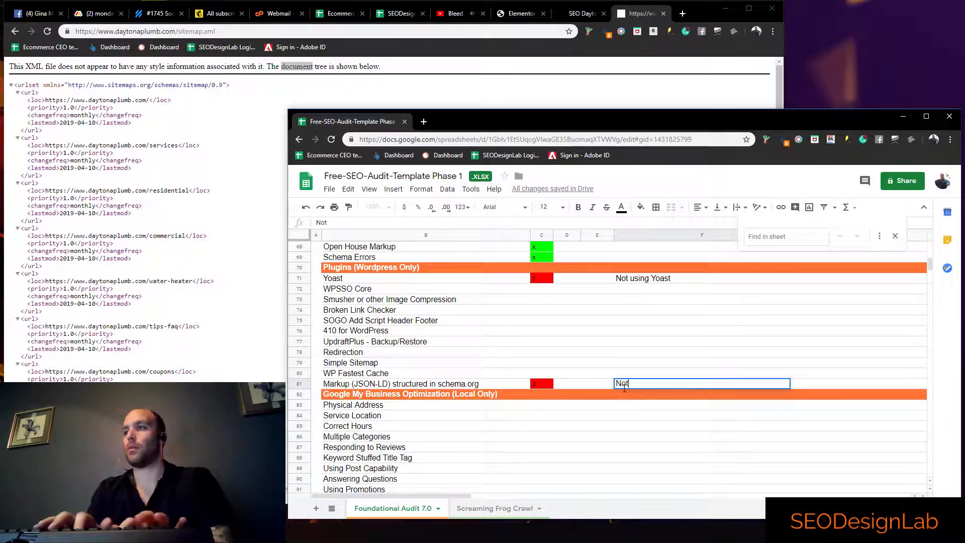
type(" setup")
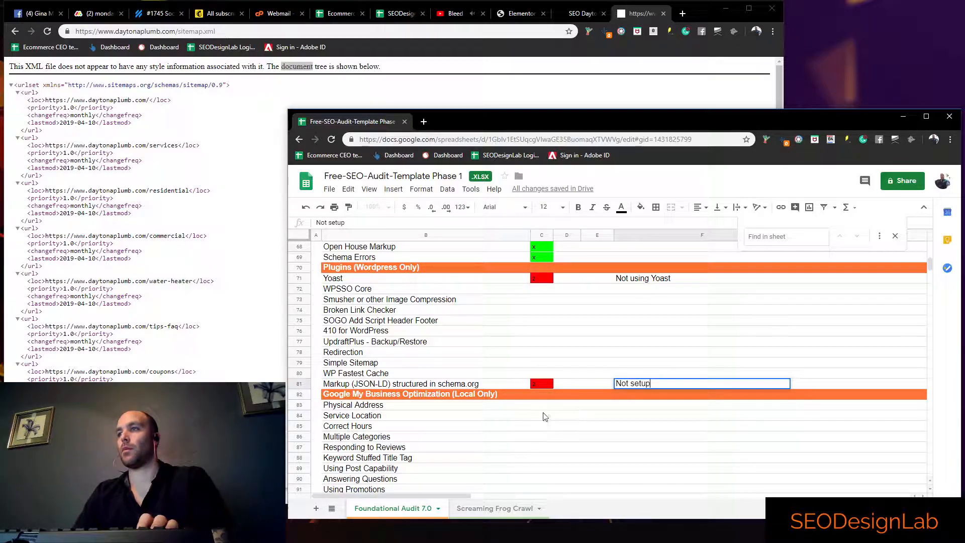
left_click(543, 407)
scroll(525, 389, "down", 5)
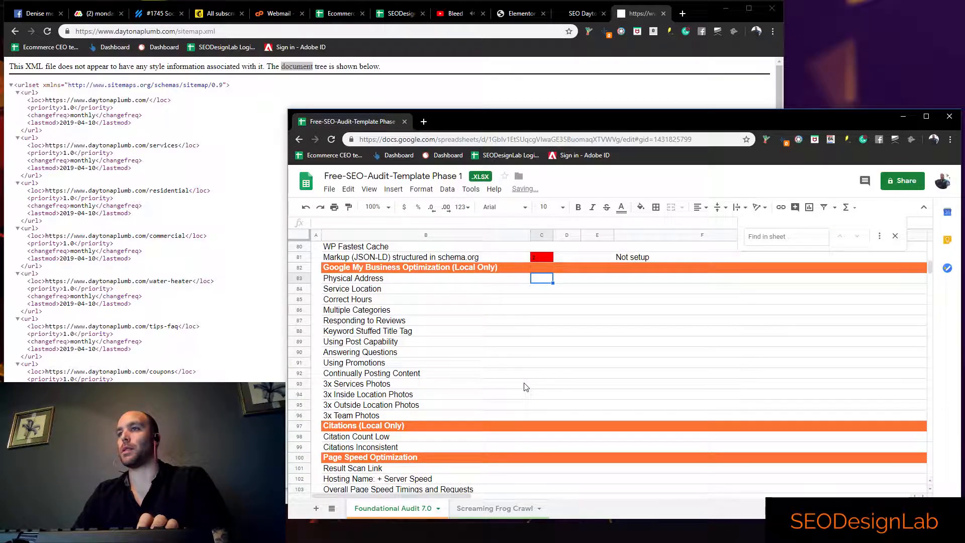
scroll(518, 168, "up", 2)
left_click(522, 38)
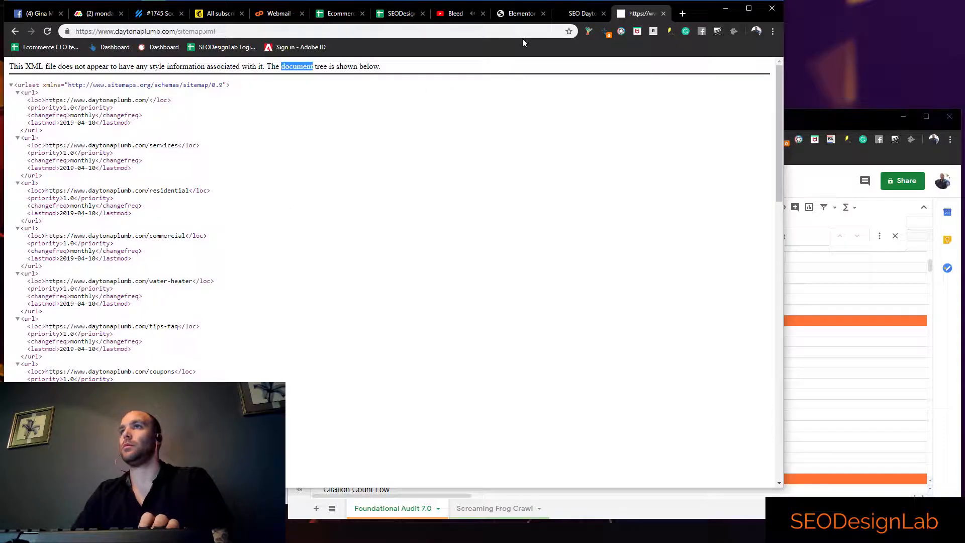
key("alt+Tab")
scroll(503, 326, "up", 3)
left_click(537, 346)
left_click_drag(537, 343, 539, 289)
left_click(544, 413)
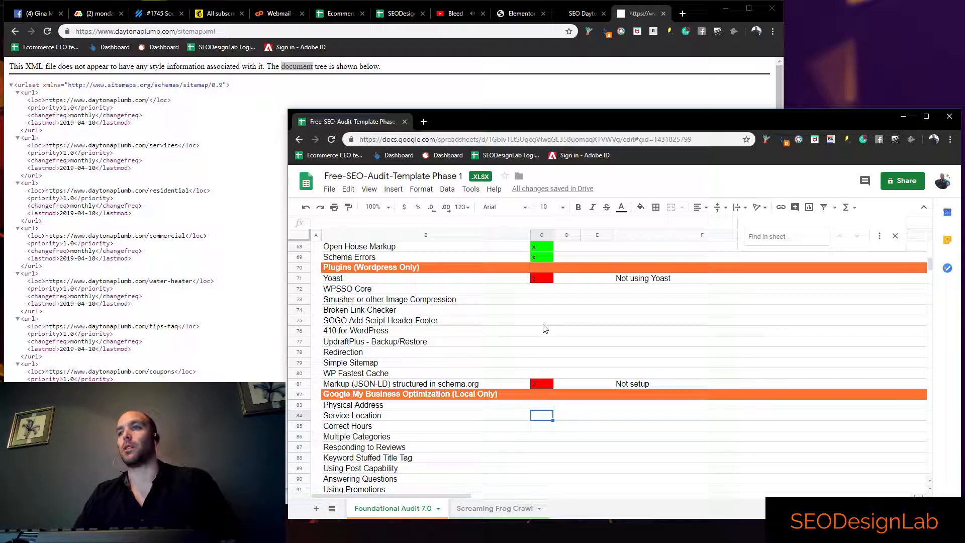
left_click(541, 32)
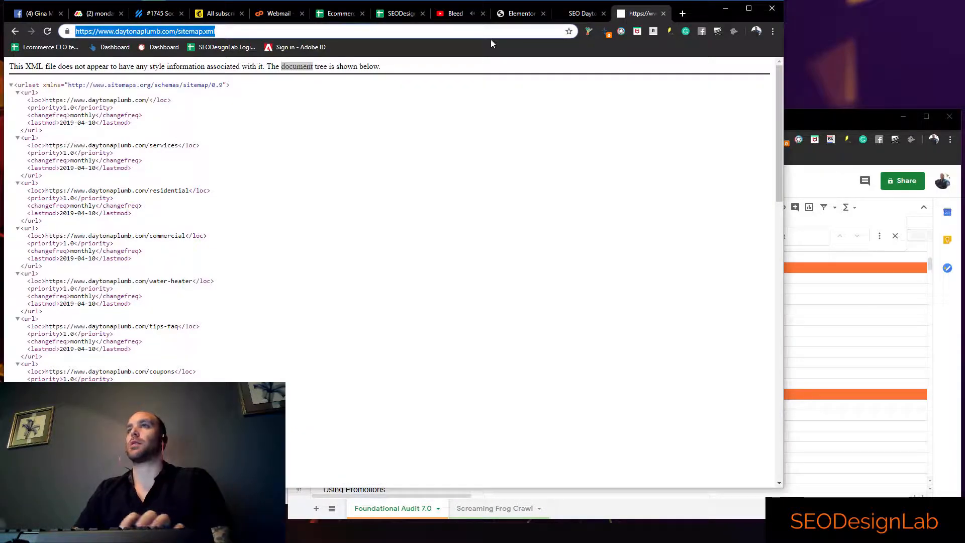
type("google.com")
key("Return")
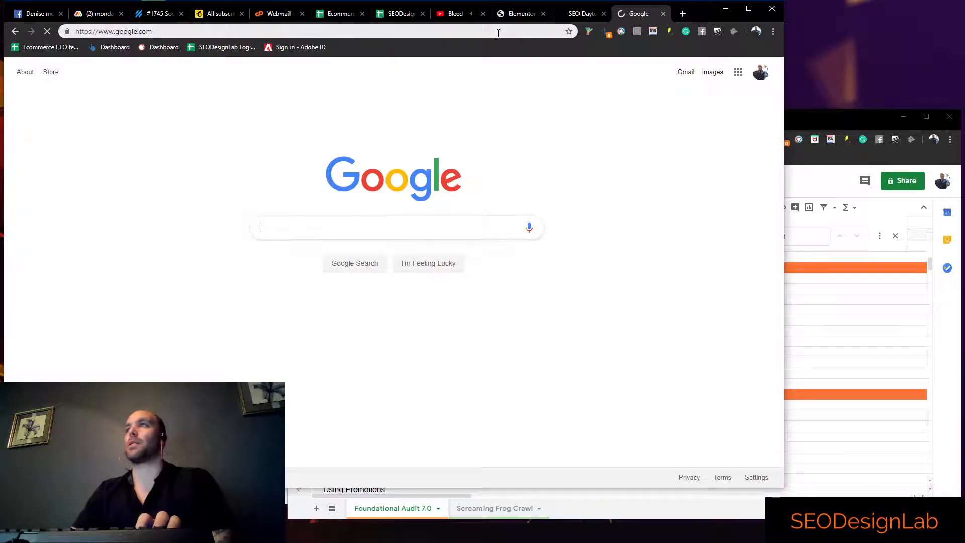
Return to the Daytona Plumbing homepage, copy its URL and open google.com
left_click(15, 32)
left_click(16, 31)
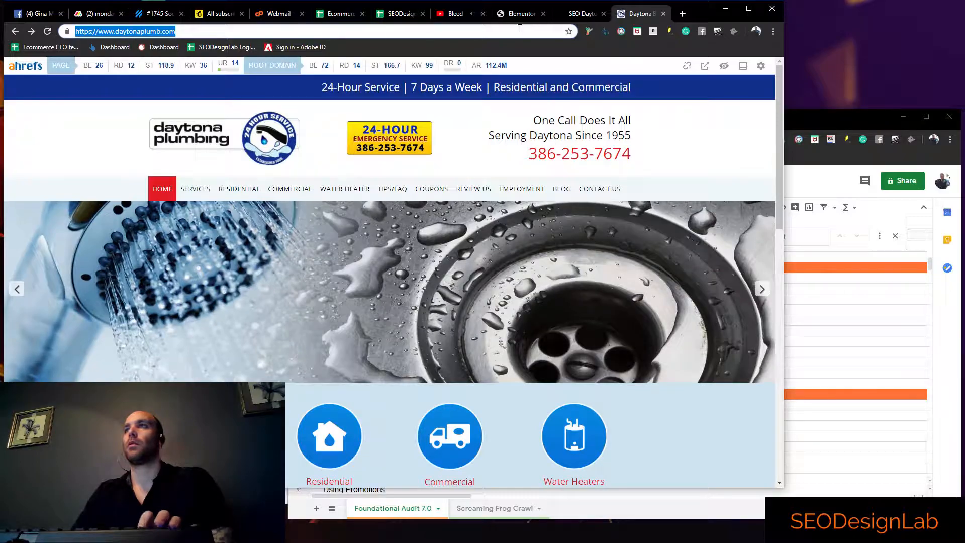
left_click(520, 30)
type("goog")
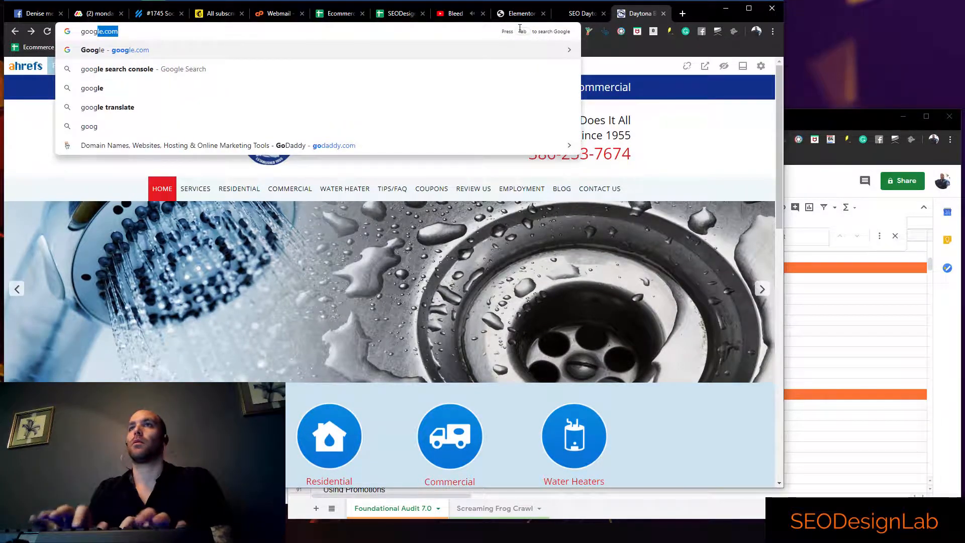
key("Return")
type("googl")
key("BackSpace")
key("BackSpace")
key("BackSpace")
key("BackSpace")
key("BackSpace")
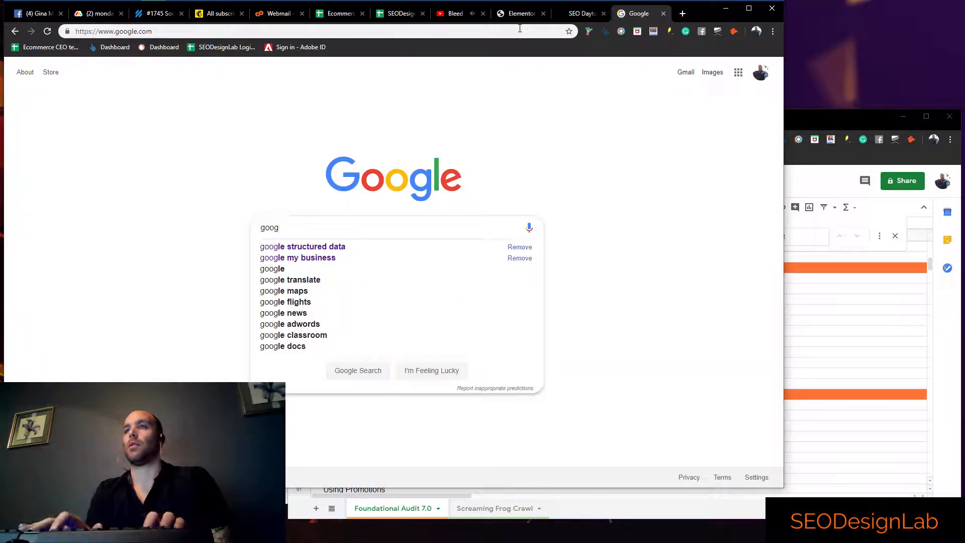
type("https://www.daytonaplumb.com/")
type("daytona beach")
key("Return")
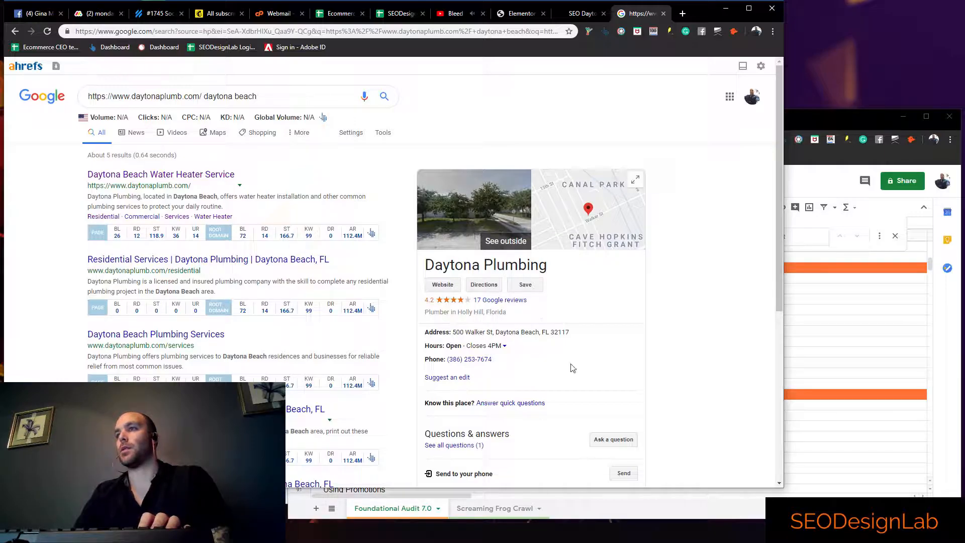
left_click_drag(584, 334, 498, 332)
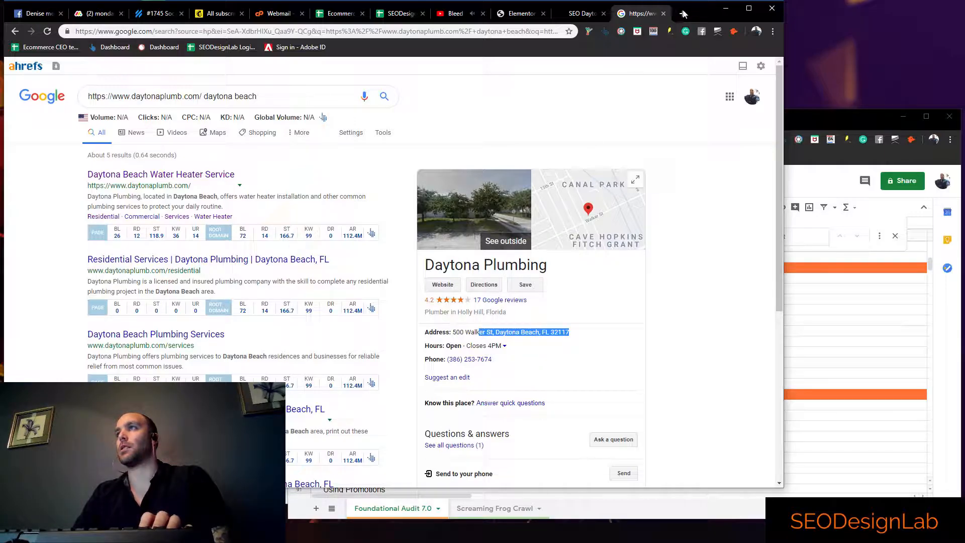
left_click(681, 14)
type("https://www.daytonaplumb.com/")
key("Return")
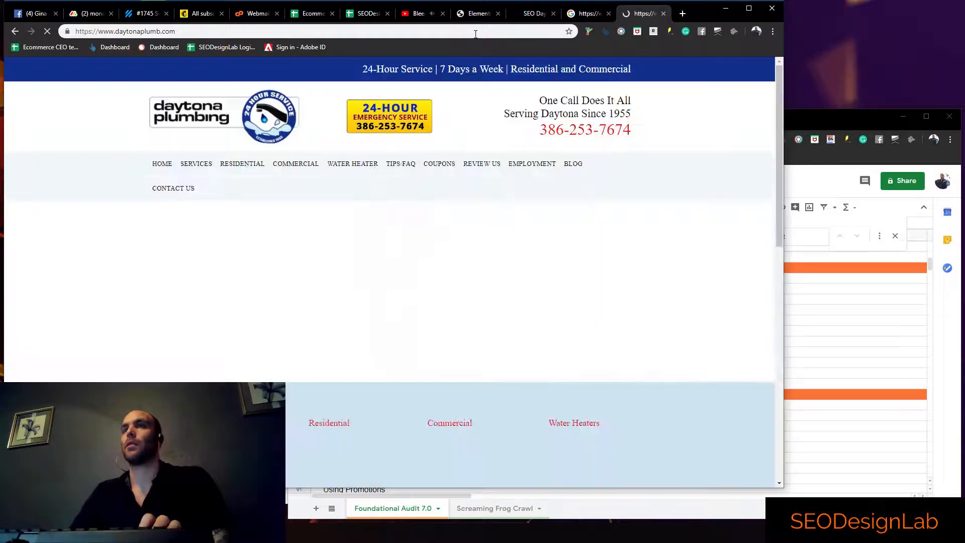
scroll(486, 359, "down", 15)
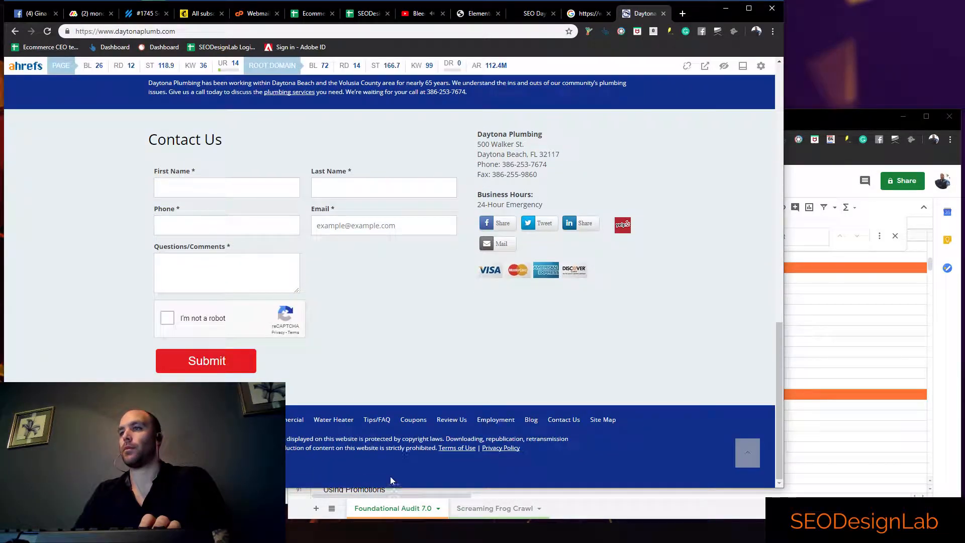
scroll(373, 334, "up", 3)
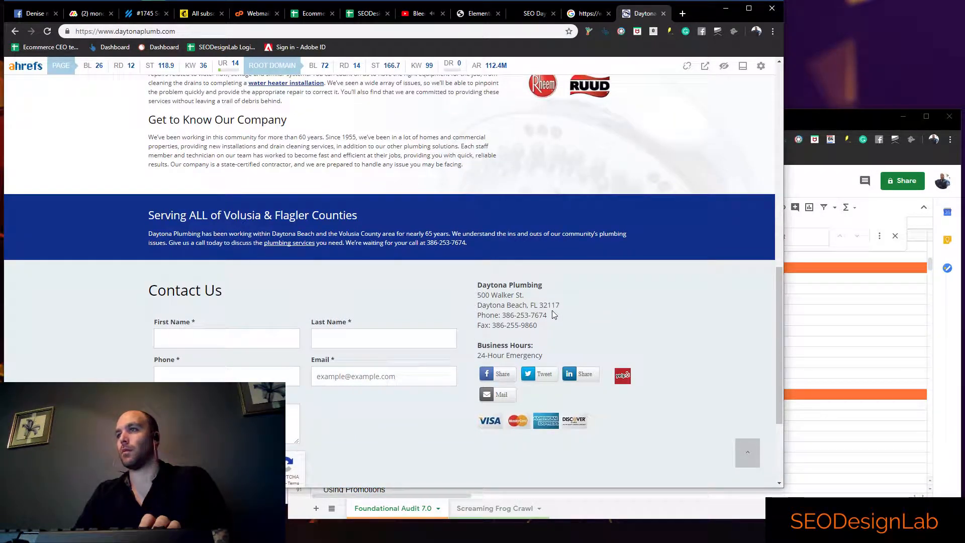
Compare the address and phone number in the Google business listing with those on the website
left_click(583, 13)
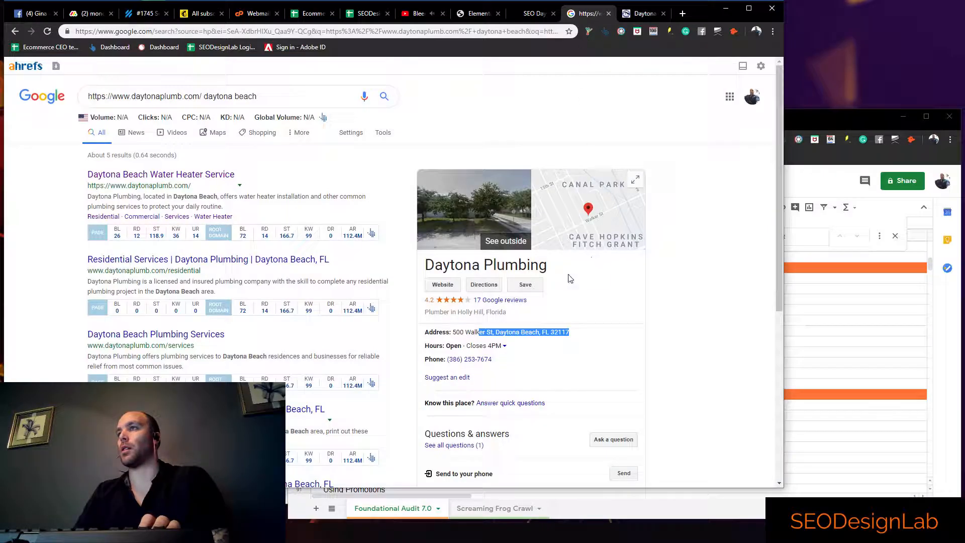
left_click(461, 332)
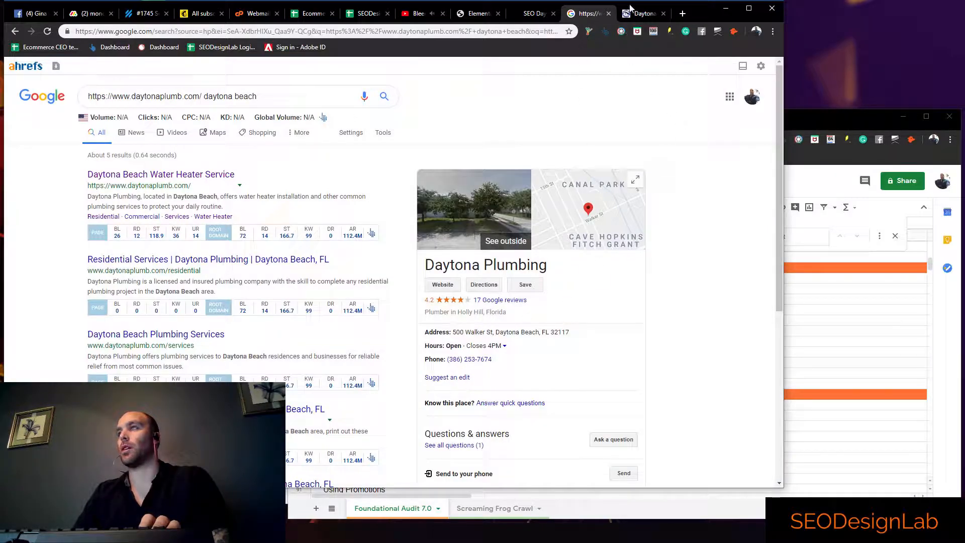
left_click(636, 13)
left_click_drag(567, 309, 496, 316)
left_click(570, 316)
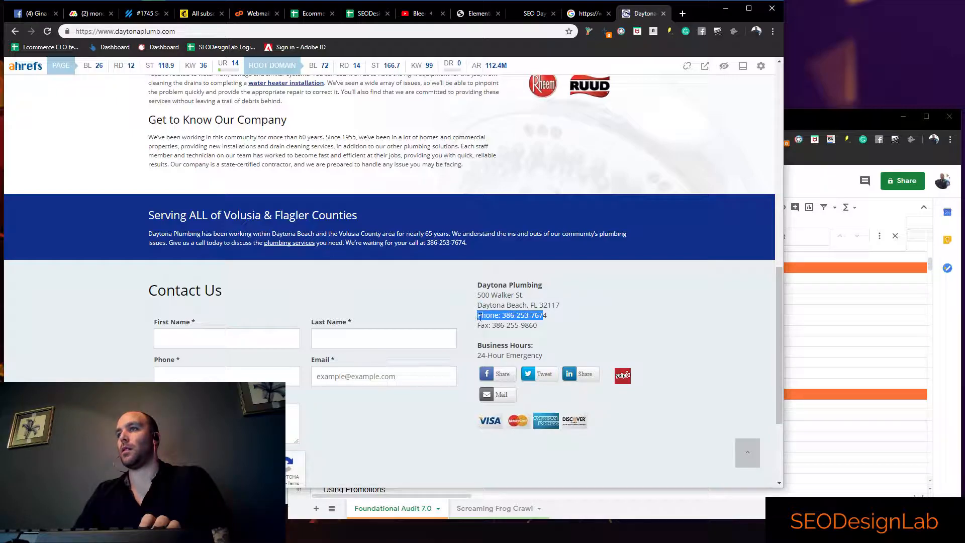
left_click(589, 16)
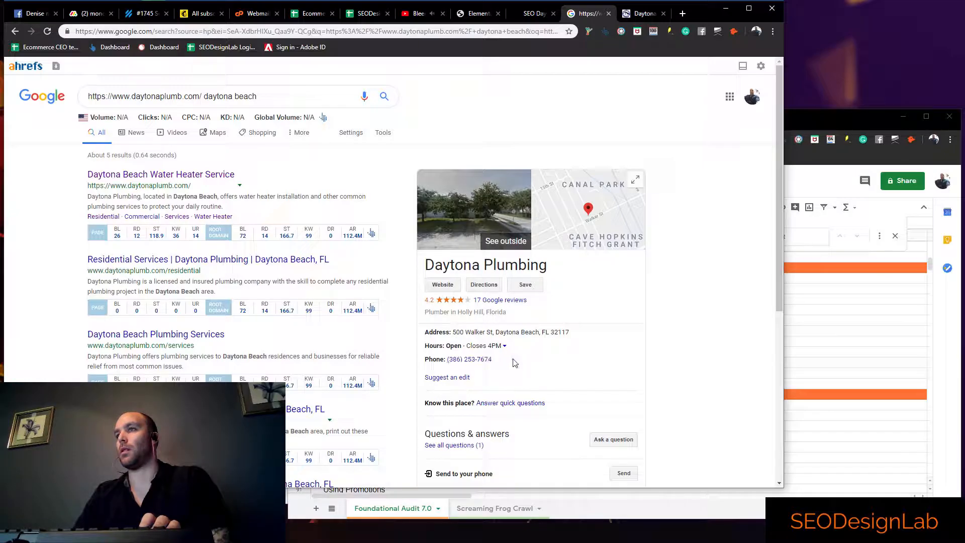
Compare the business hours on the website with the full weekly hours in the Google listing
left_click(635, 14)
left_click_drag(548, 356, 481, 347)
left_click_drag(489, 354, 480, 356)
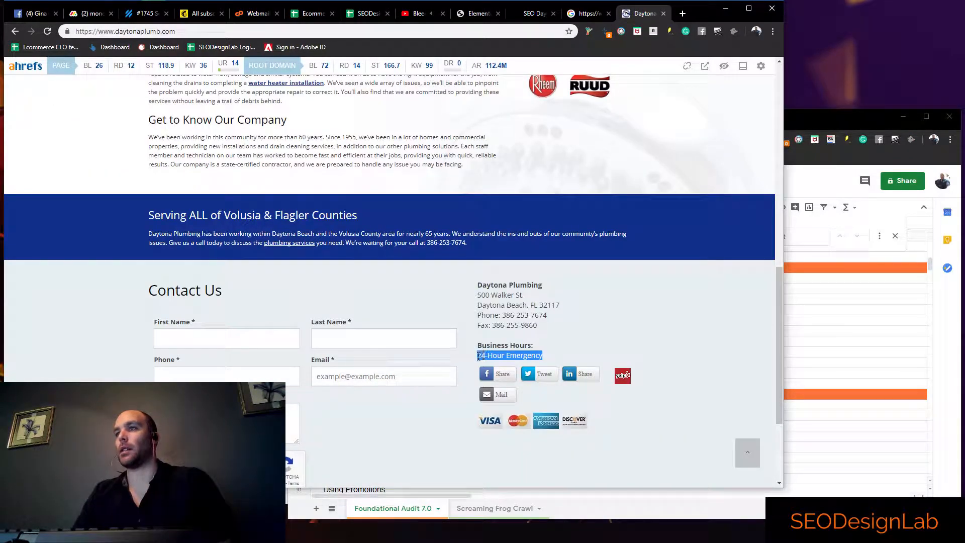
left_click(499, 348)
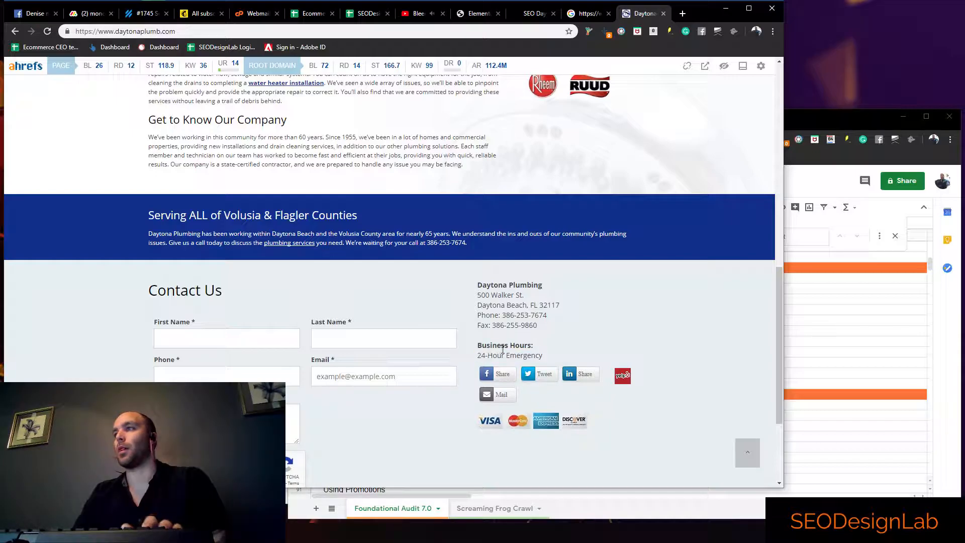
left_click(584, 15)
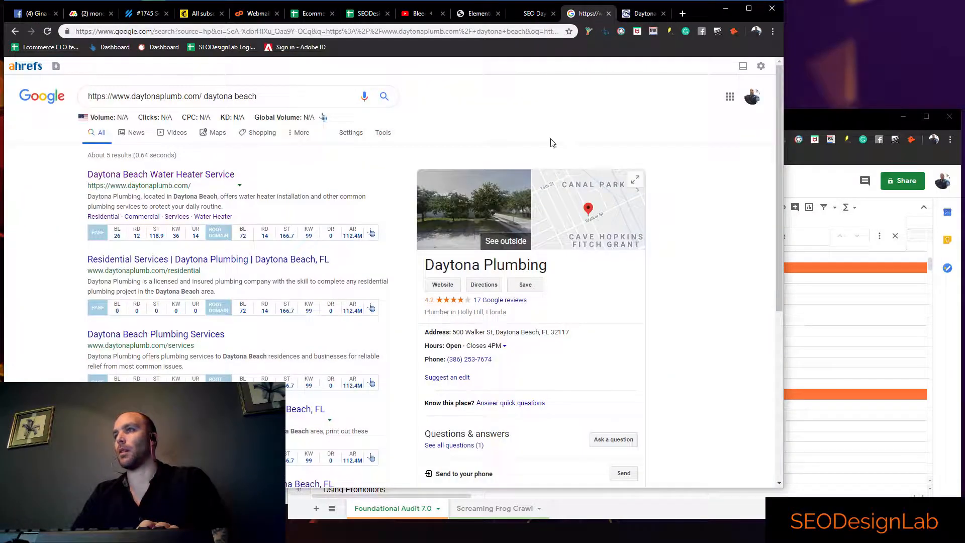
left_click(505, 347)
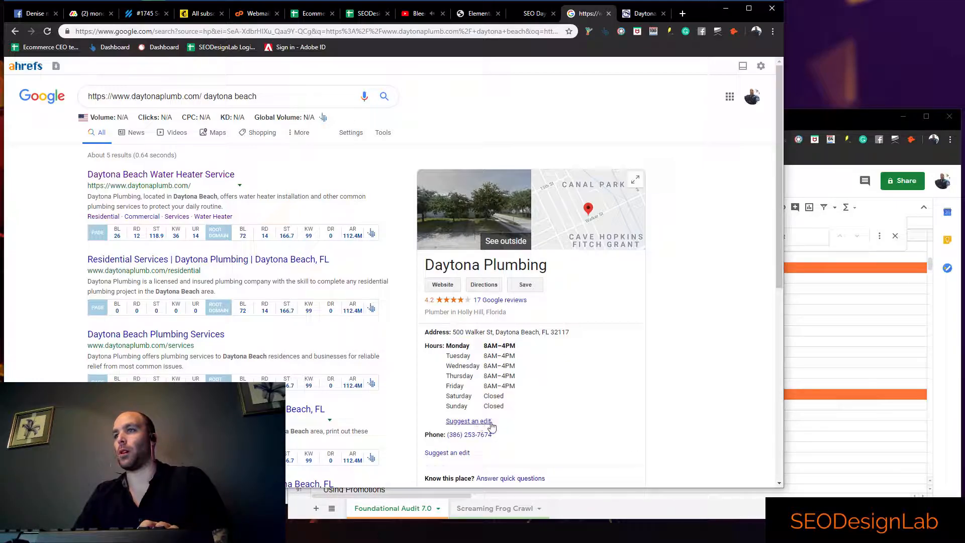
Back in the audit spreadsheet, mark Physical Address and Service Location with x in column C
left_click(787, 357)
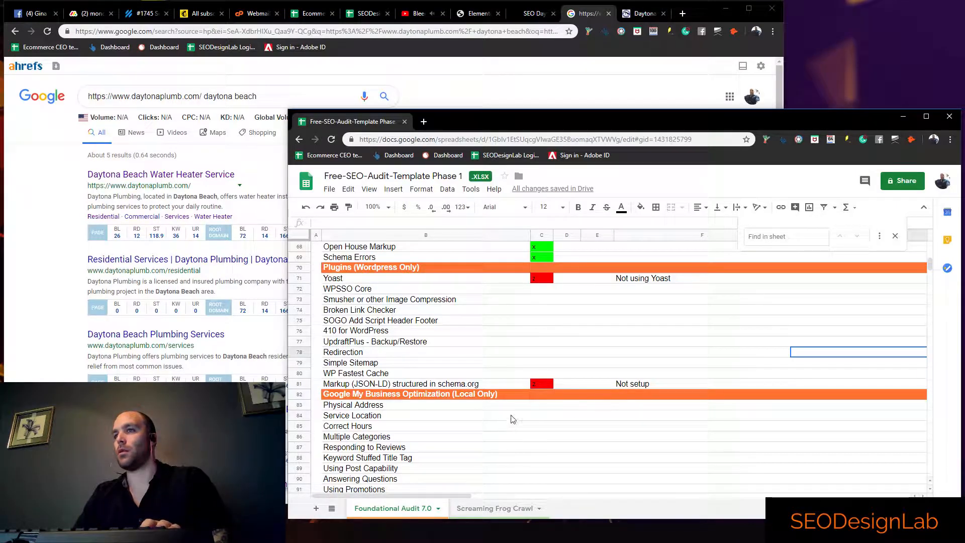
left_click(546, 409)
type("x")
left_click(541, 418)
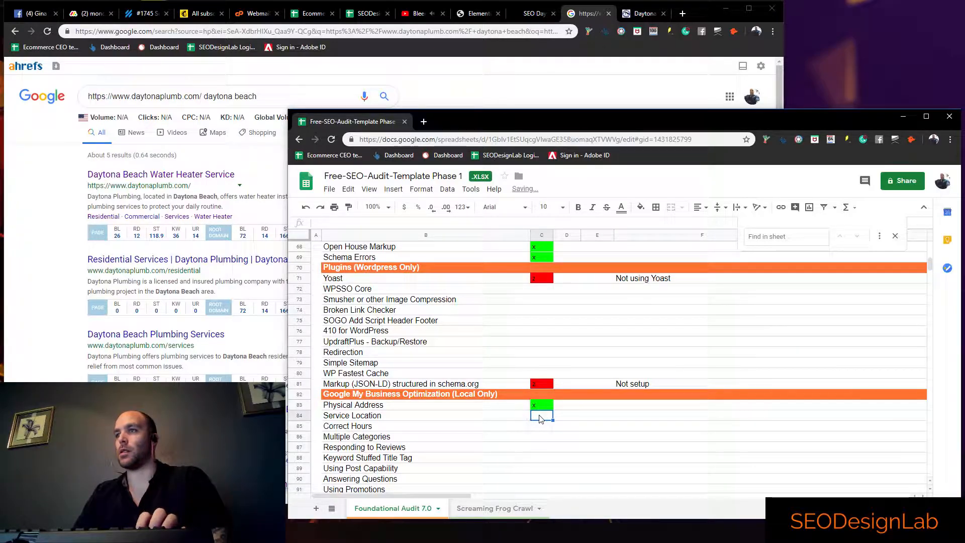
type("x")
Mark Correct Hours with z in column C and add the note "Not listed as 24 hours as the website" in column F
left_click(542, 430)
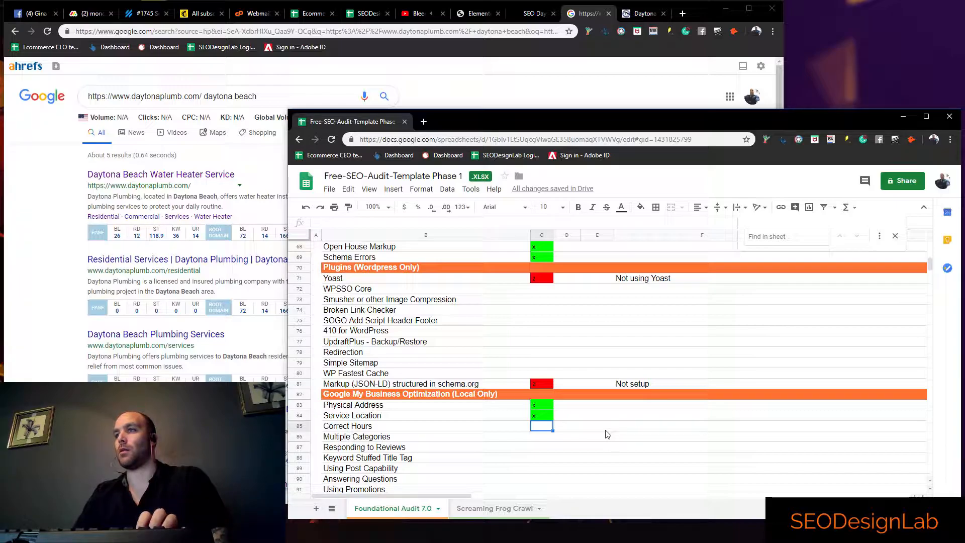
type("z")
left_click(619, 428)
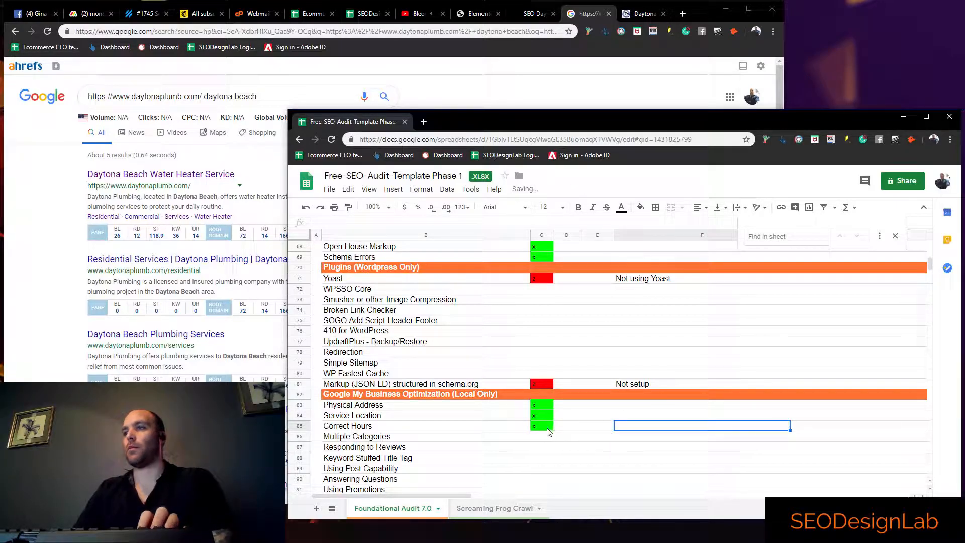
type("N")
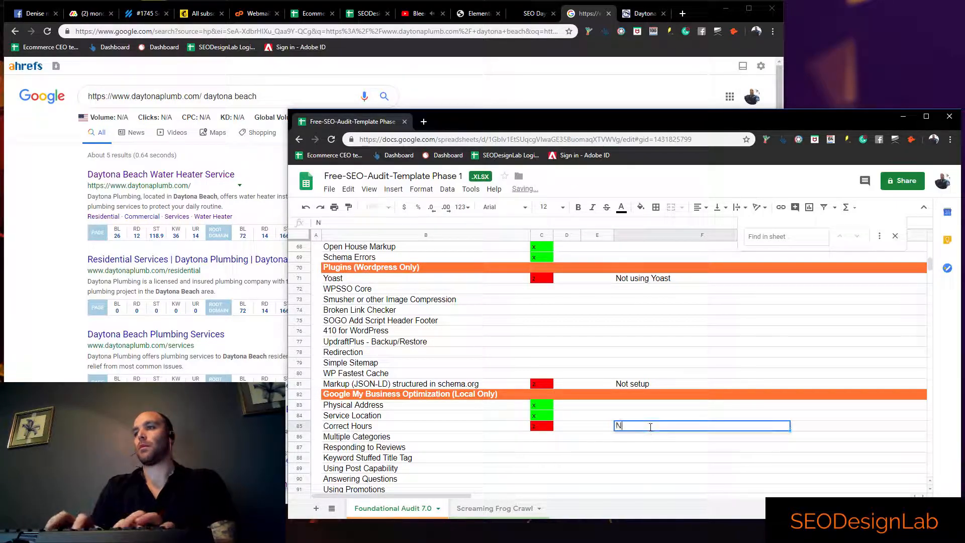
type("ot l")
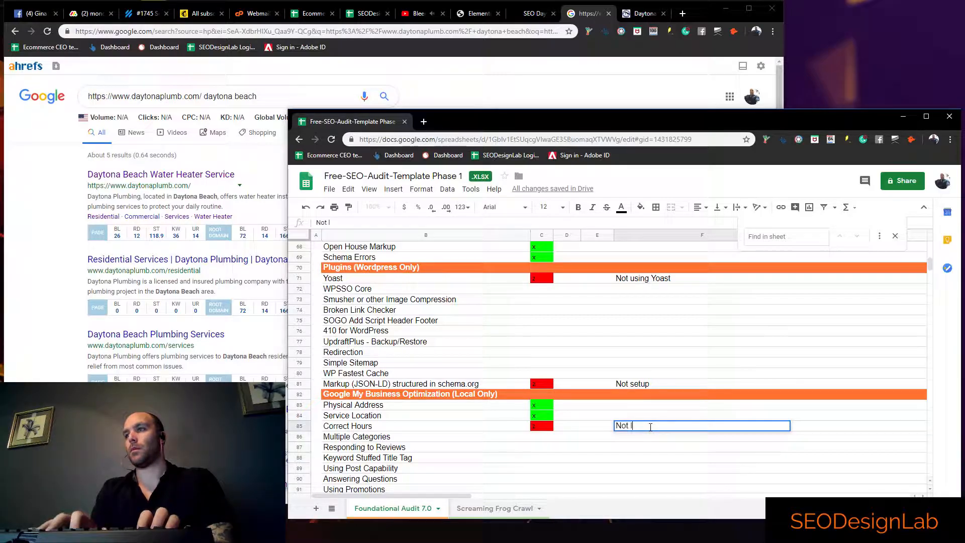
type("isted as 24")
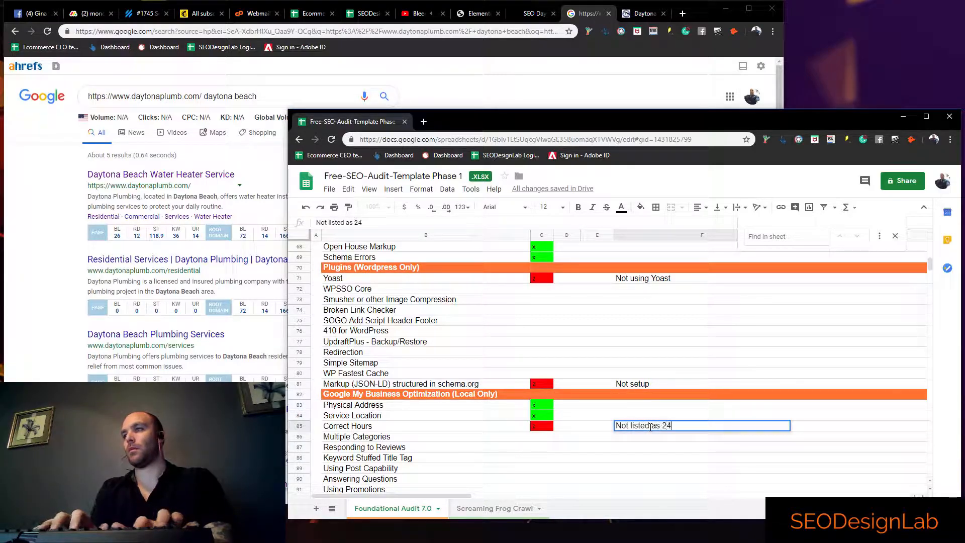
type(" hours as the website")
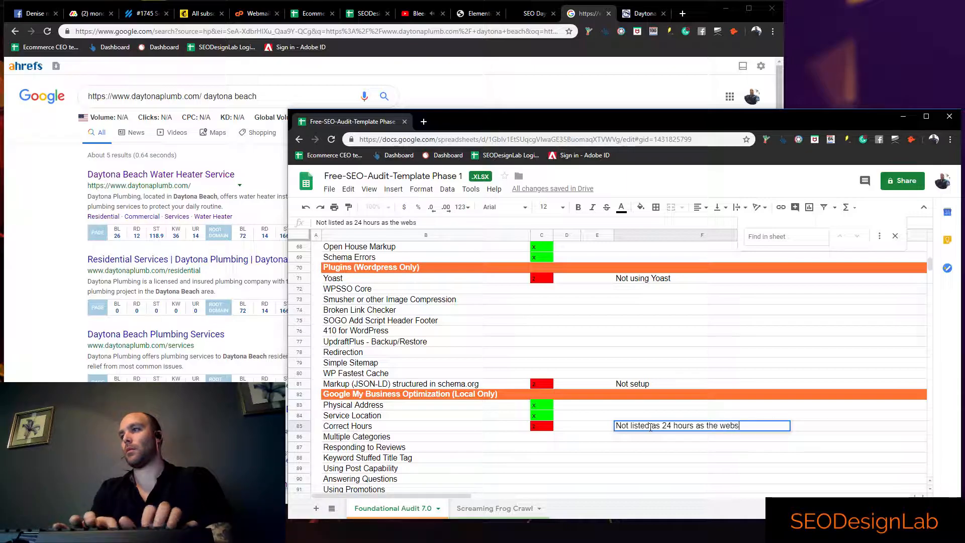
left_click(539, 436)
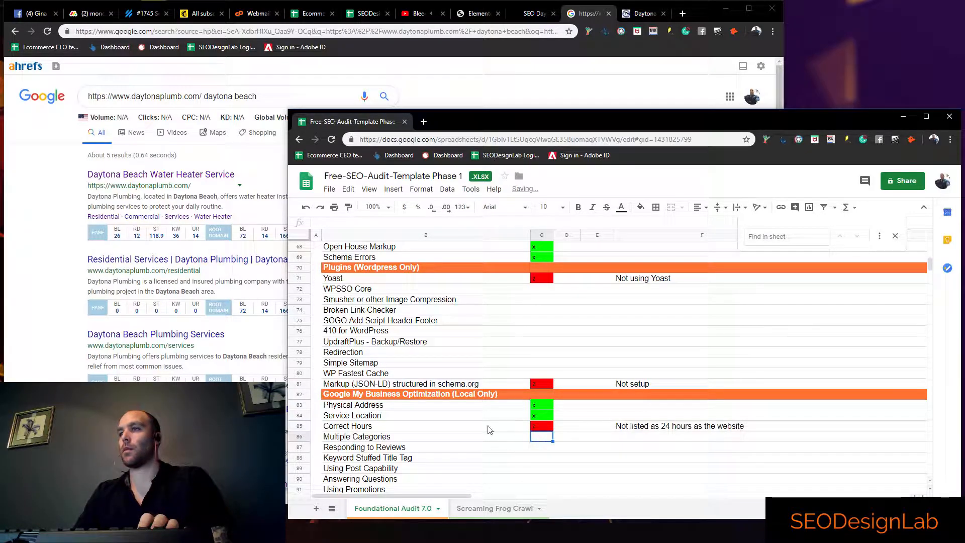
Check the category in the Google business listing, and mark Multiple Categories with x in column C of the audit spreadsheet
left_click(56, 217)
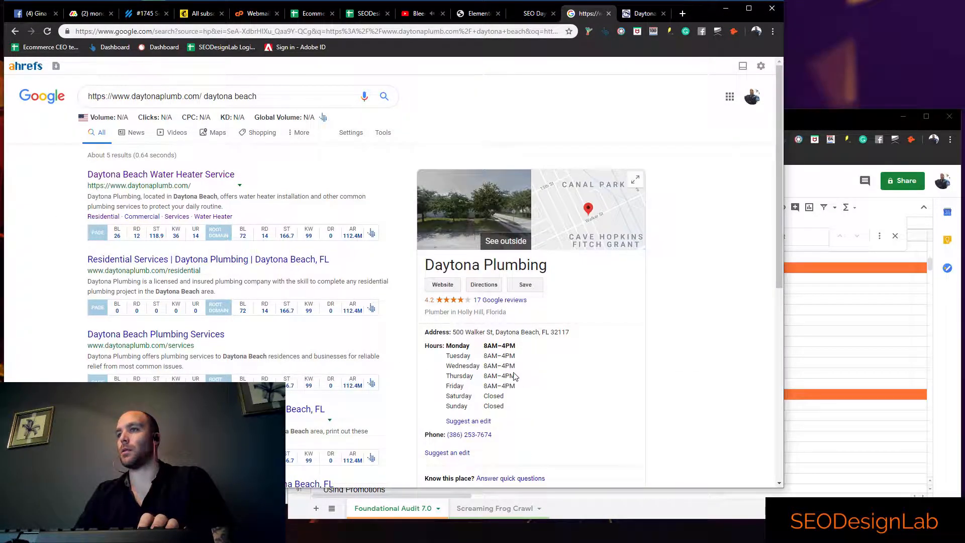
scroll(483, 384, "down", 1)
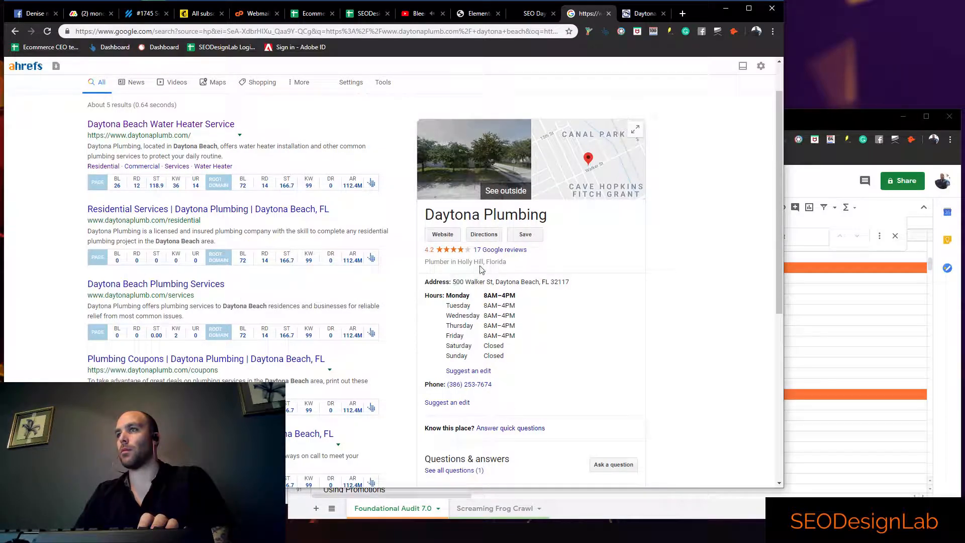
left_click(800, 415)
left_click(539, 439)
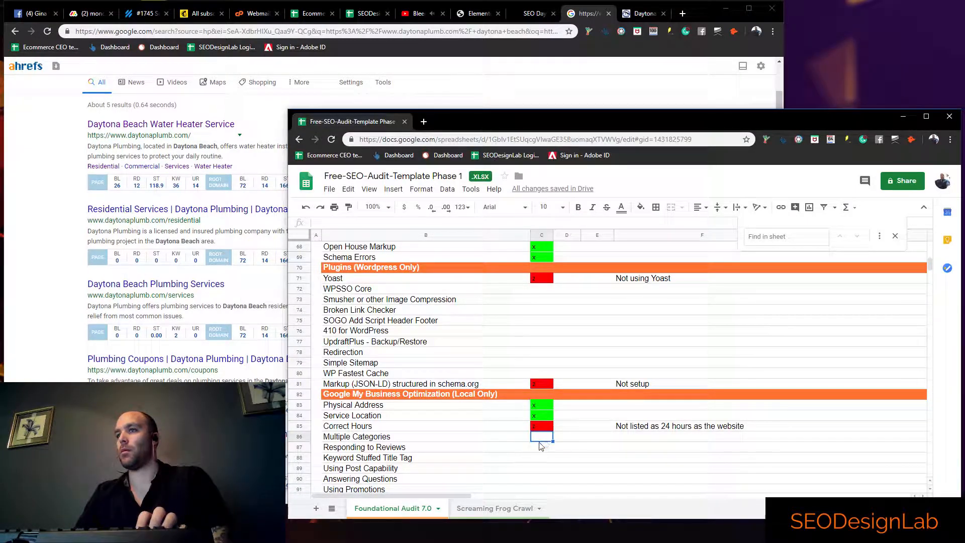
type("x")
key("Return")
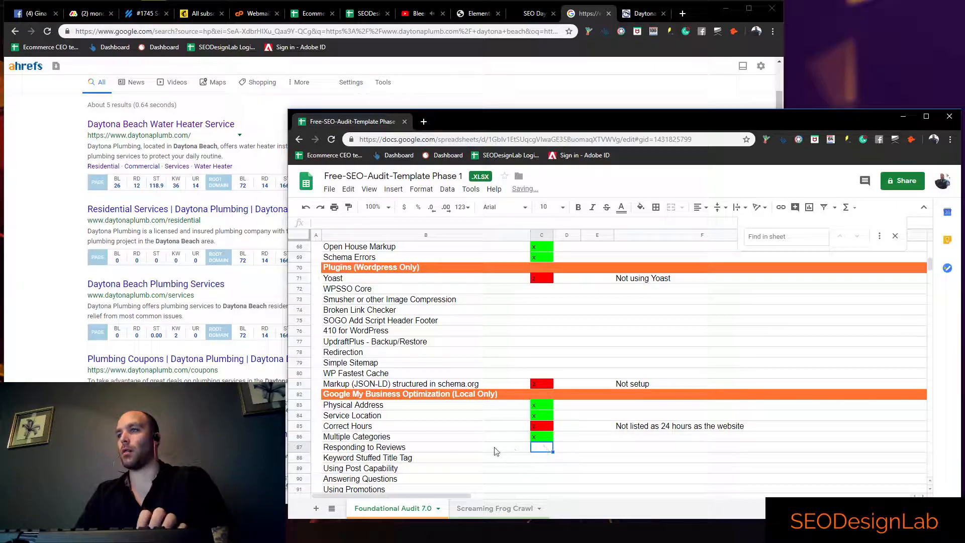
Read through the Google reviews of Daytona Plumbing for owner responses, and close the reviews
left_click(47, 355)
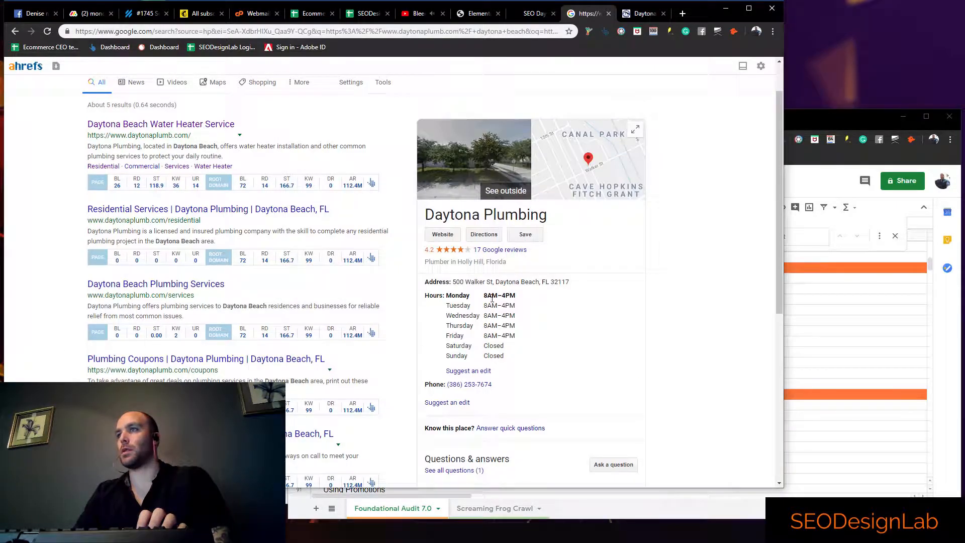
left_click(493, 250)
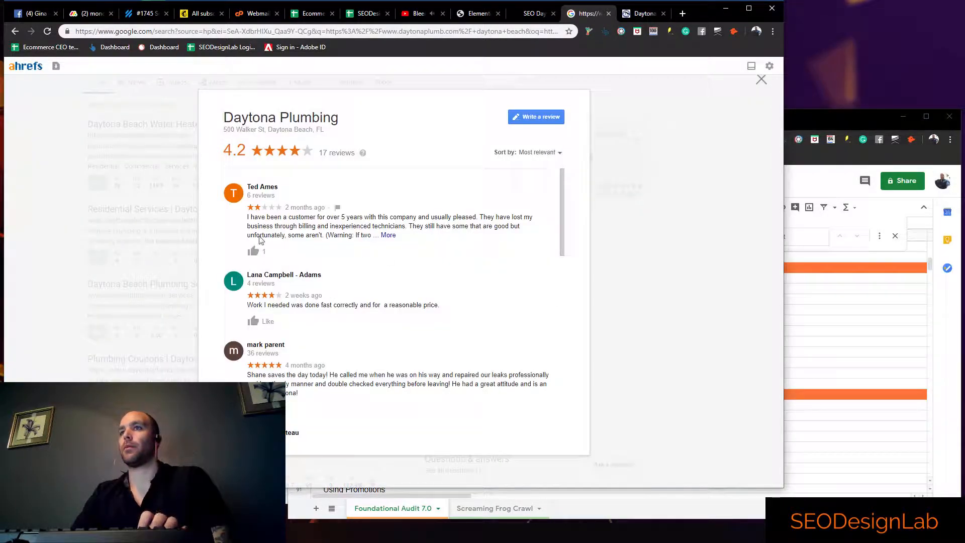
left_click(388, 235)
scroll(319, 269, "down", 2)
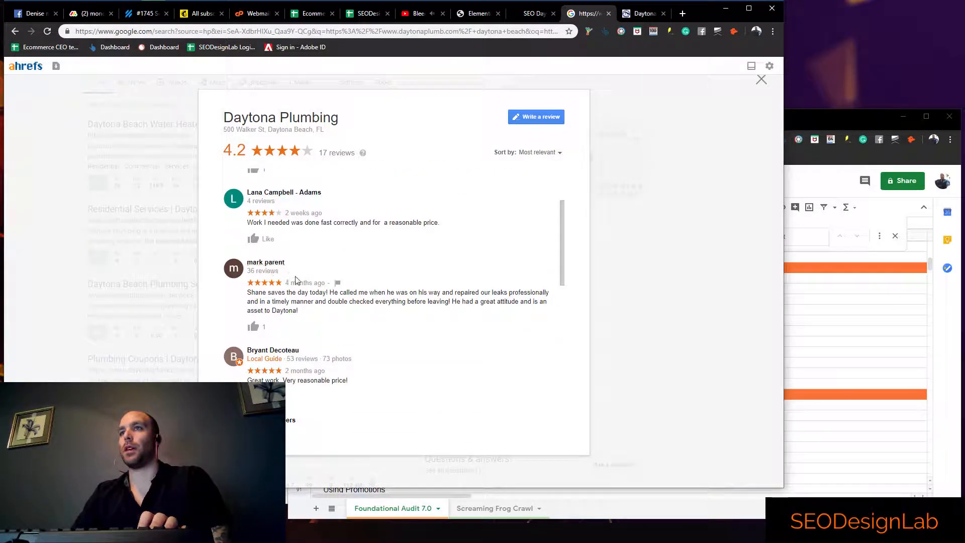
scroll(285, 307, "down", 4)
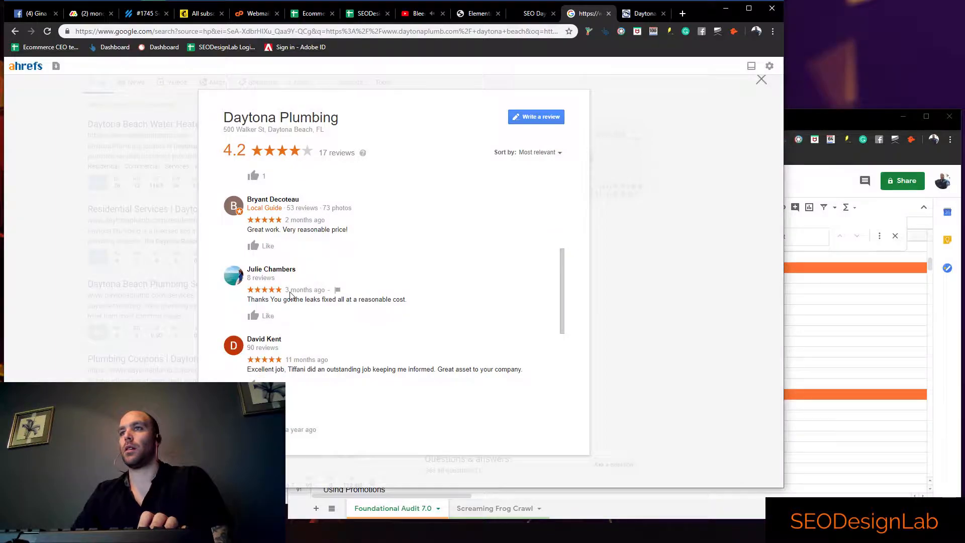
scroll(269, 260, "down", 1)
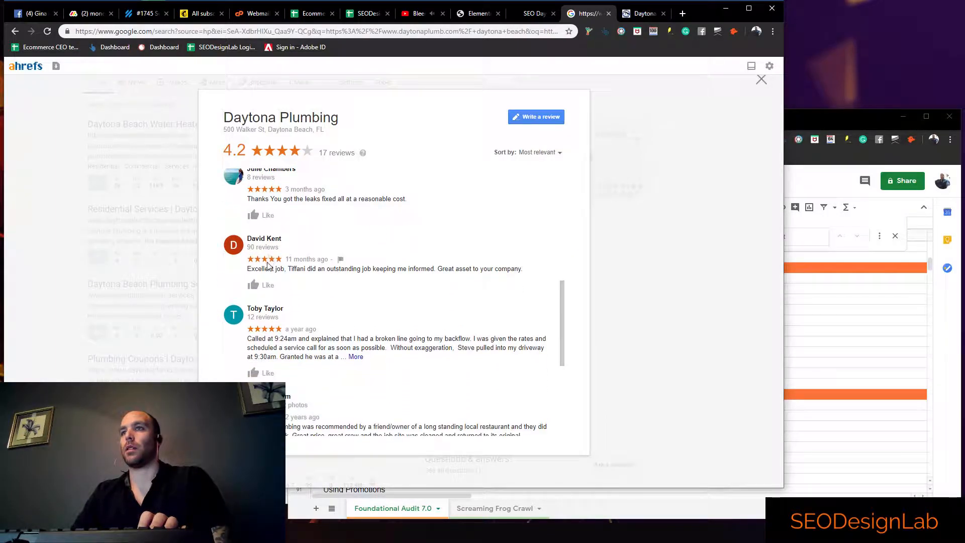
scroll(271, 262, "down", 4)
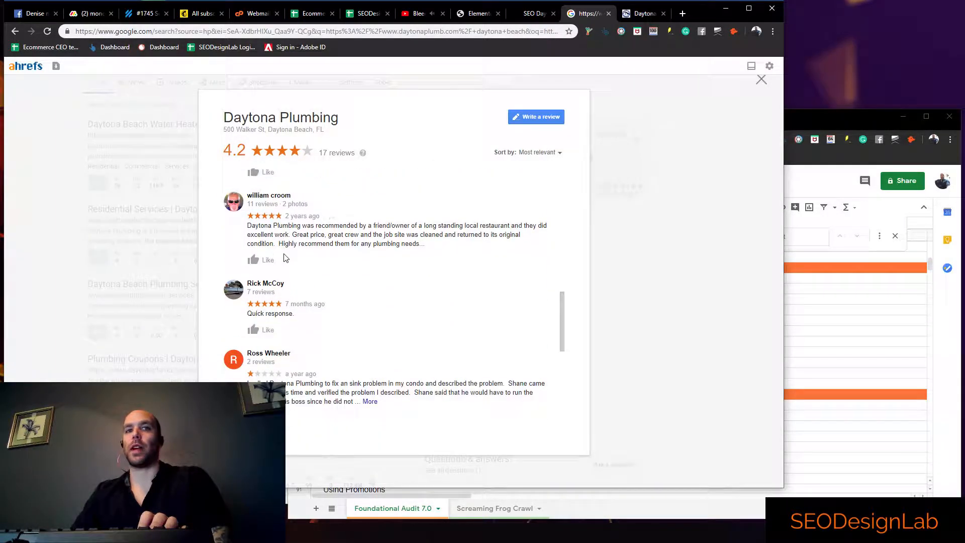
scroll(309, 253, "down", 5)
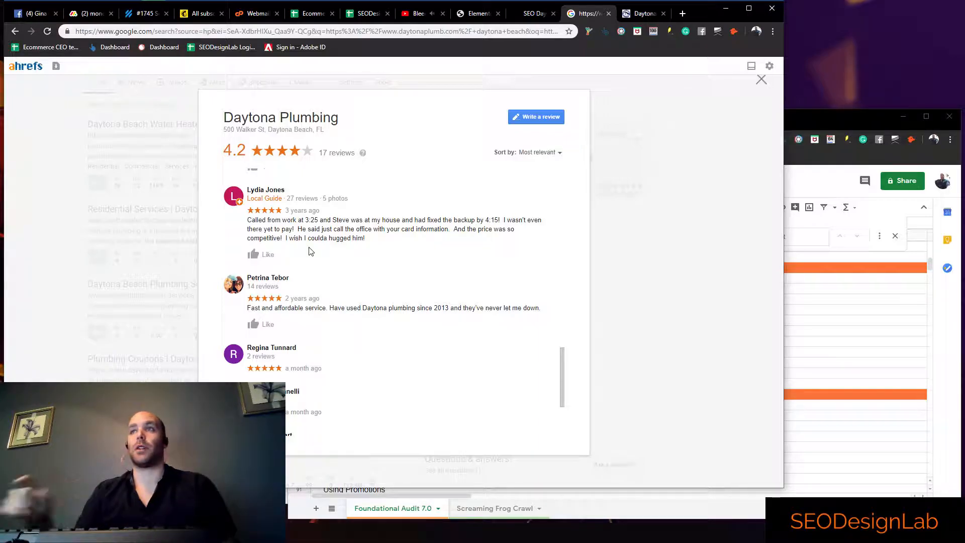
scroll(321, 226, "down", 3)
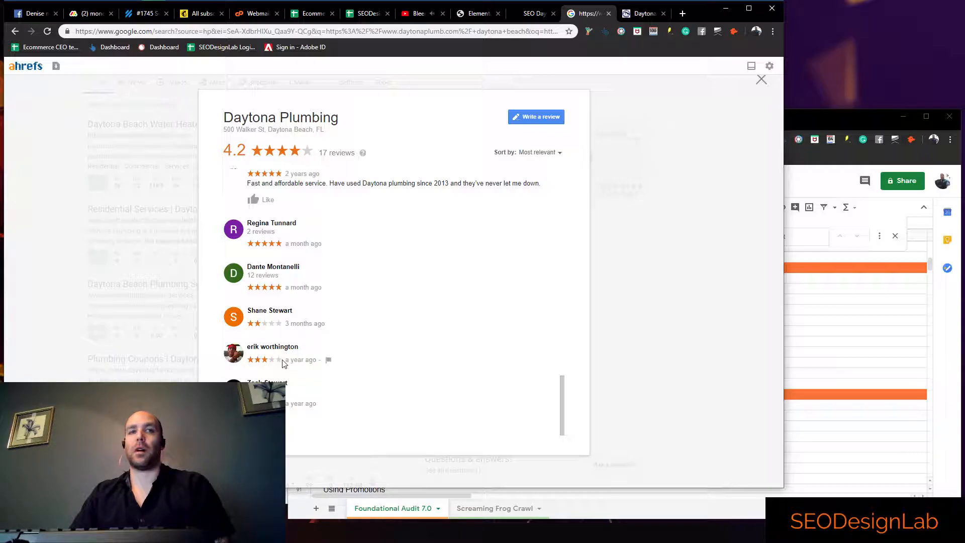
scroll(297, 362, "up", 5)
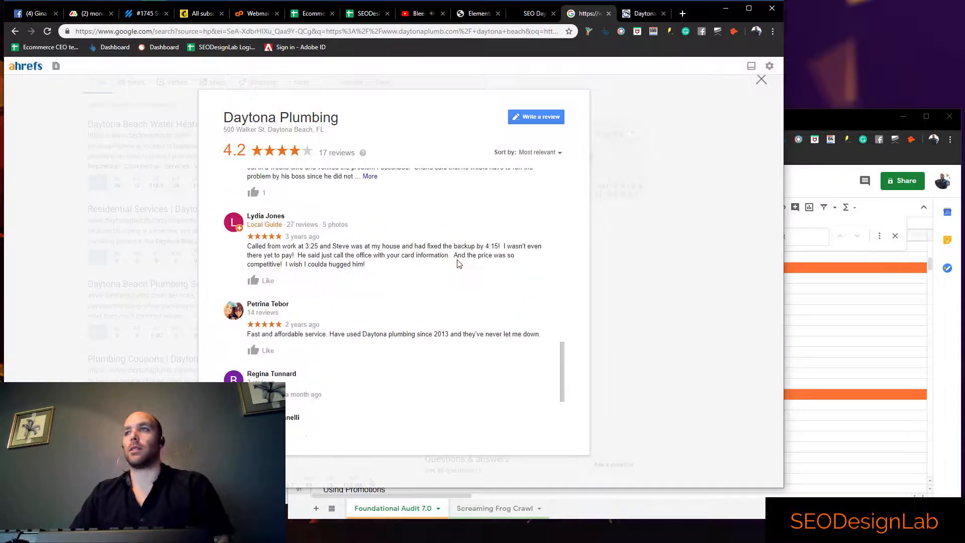
left_click(761, 81)
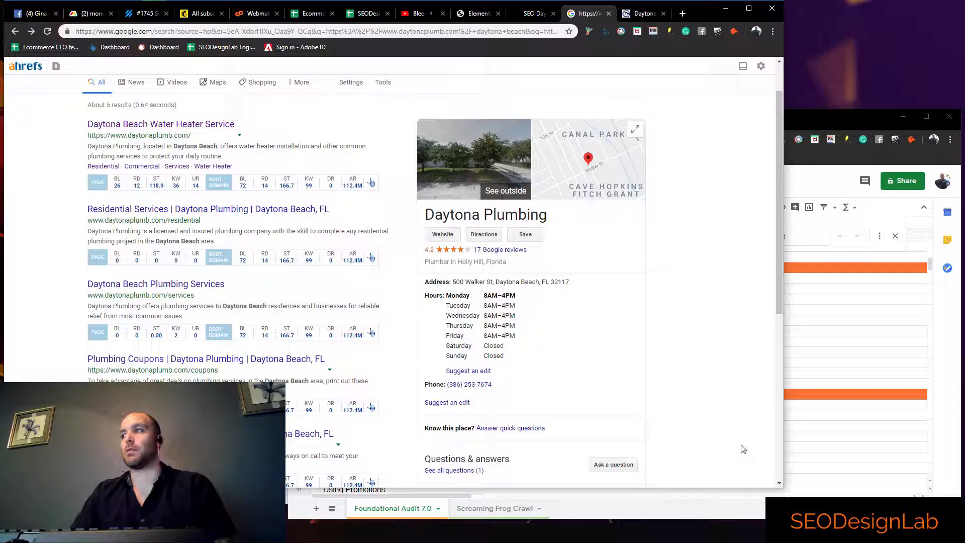
In the audit spreadsheet, mark Responding to Reviews with z in column C and add the note "Not being utilized" in column F
left_click(730, 449)
left_click(544, 448)
type("z")
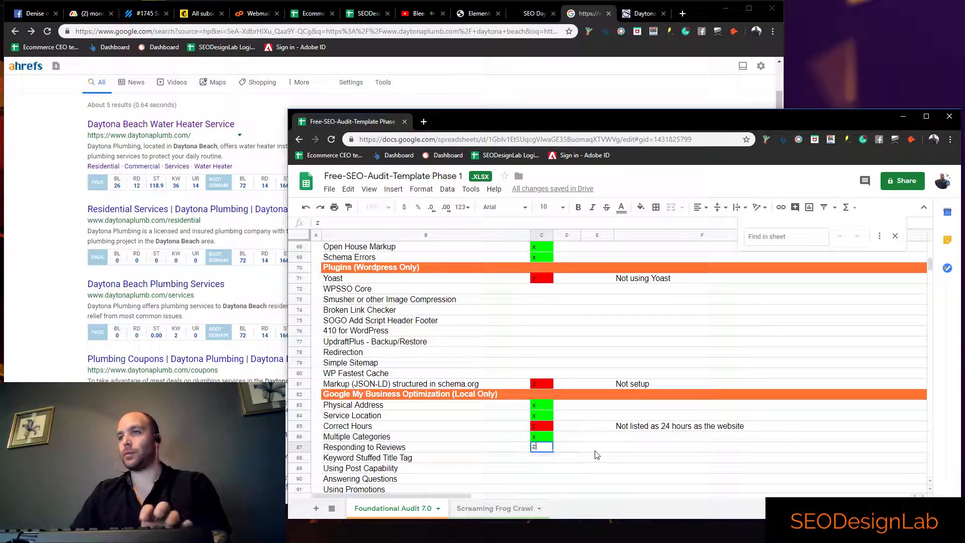
left_click(635, 449)
type("Not being utilizecd")
key("BackSpace")
key("BackSpace")
type("d")
left_click(568, 478)
Check the business name in the Google listing, and mark Keyword Stuffed Title Tag with x in column C of the spreadsheet
scroll(542, 472, "down", 1)
scroll(542, 471, "down", 1)
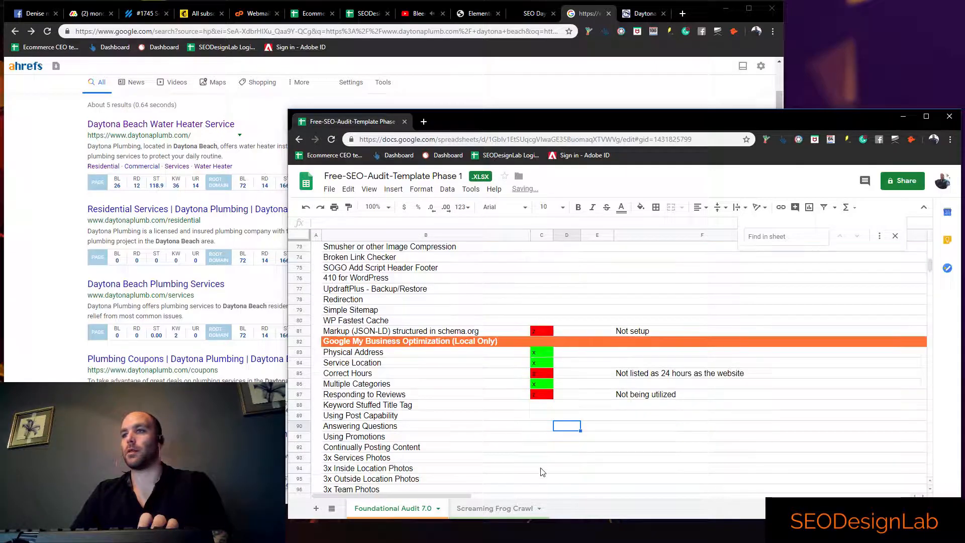
left_click(425, 408)
left_click(538, 417)
left_click(542, 406)
left_click(71, 355)
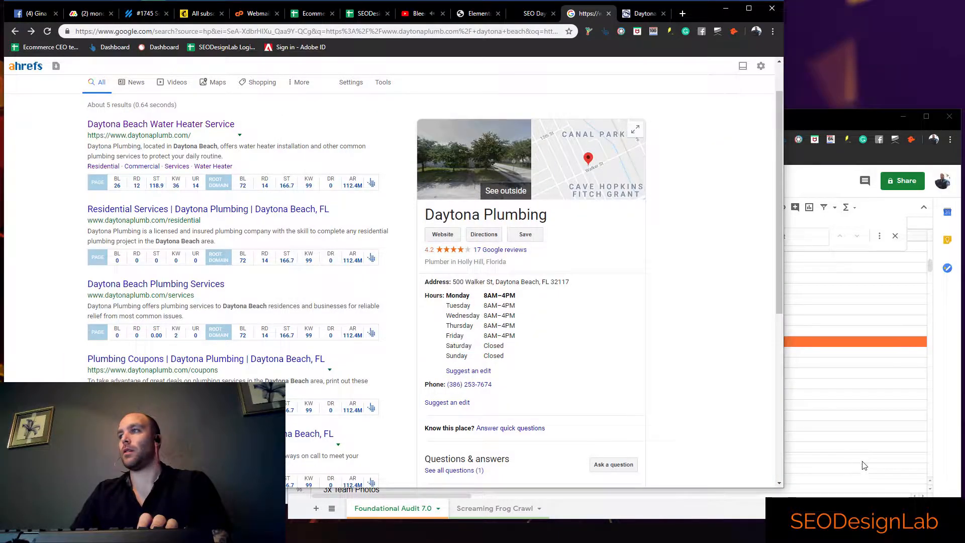
key("alt+Tab")
type("x")
key("Return")
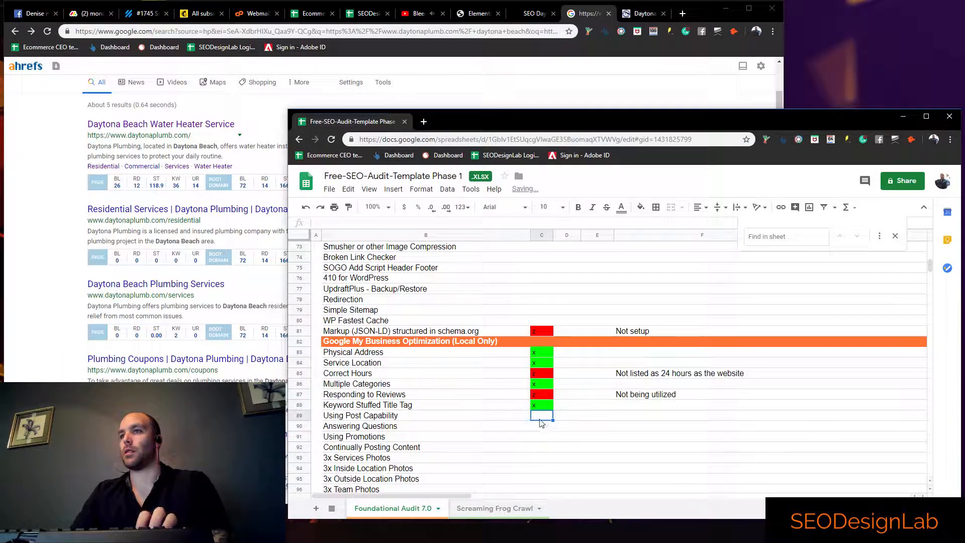
Examine the Daytona Plumbing listing in the Google results for published posts
left_click(150, 326)
scroll(507, 338, "down", 5)
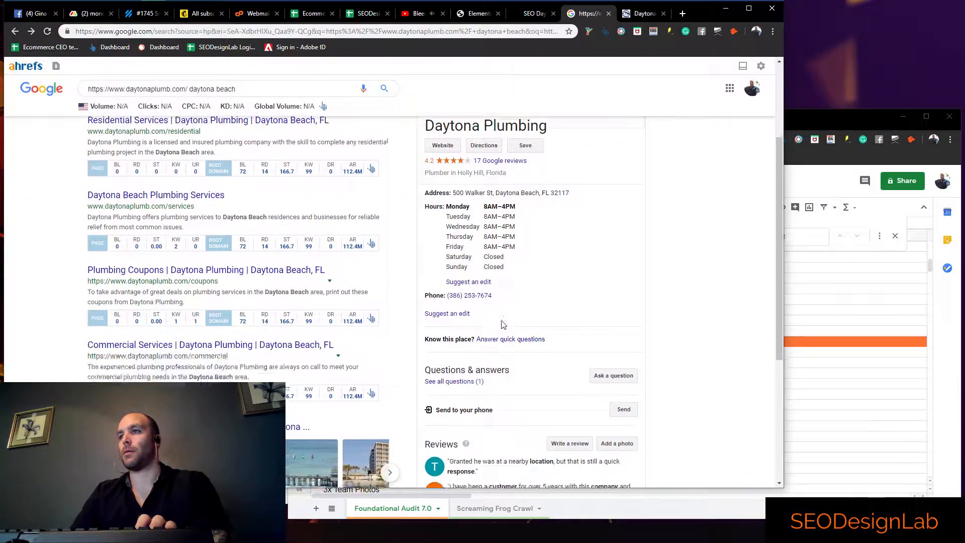
scroll(522, 338, "down", 2)
scroll(522, 338, "up", 7)
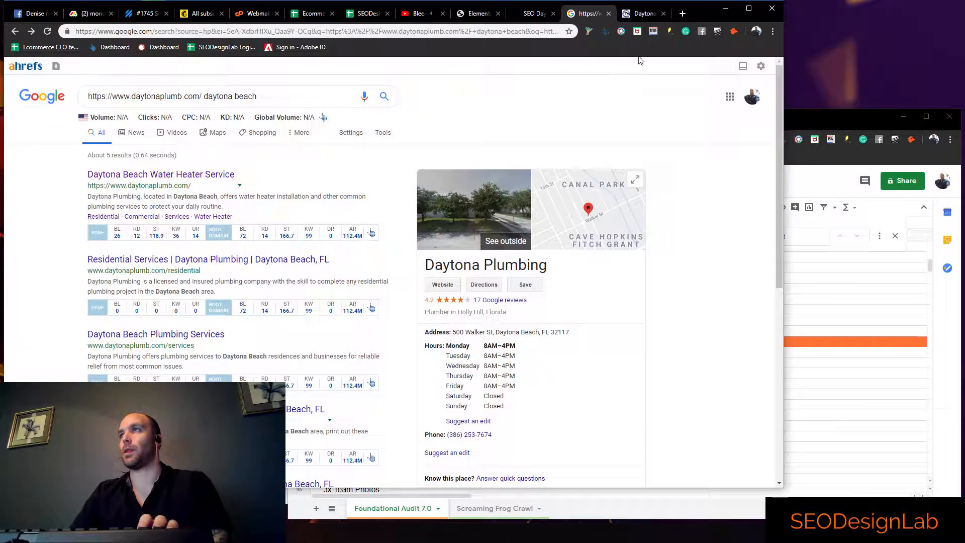
Load Google in the browser tab showing the Daytona Plumbing website and search for "seodesignlab"
left_click(643, 14)
left_click(530, 31)
type("go")
key("Return")
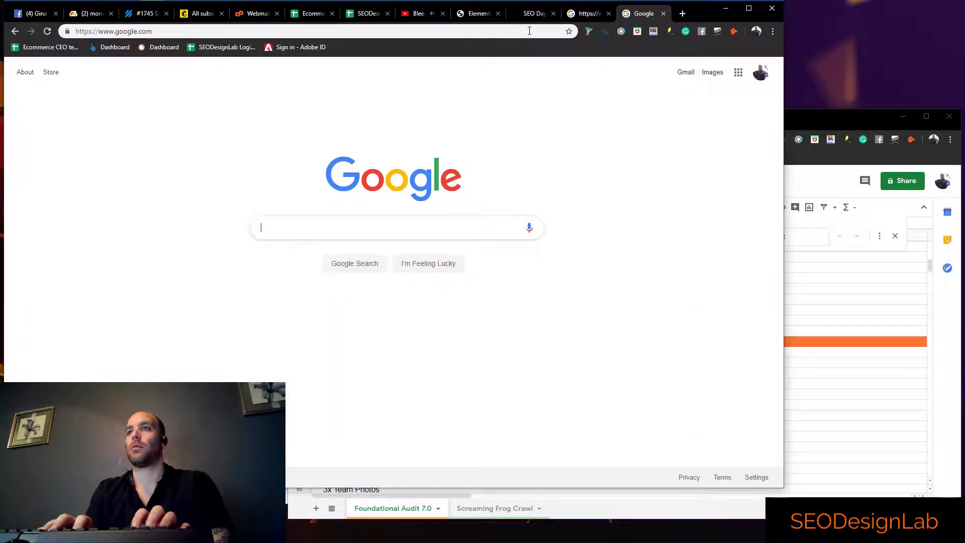
type("seodesignlab")
key("Return")
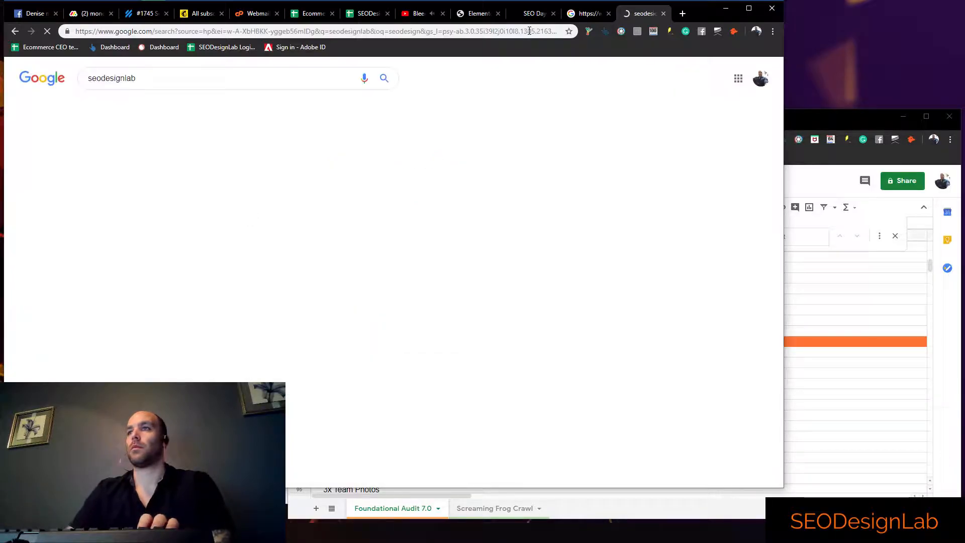
Examine the posts section of the SEODesignLab business listing as an example of using the post capability
scroll(536, 217, "down", 4)
scroll(535, 218, "down", 3)
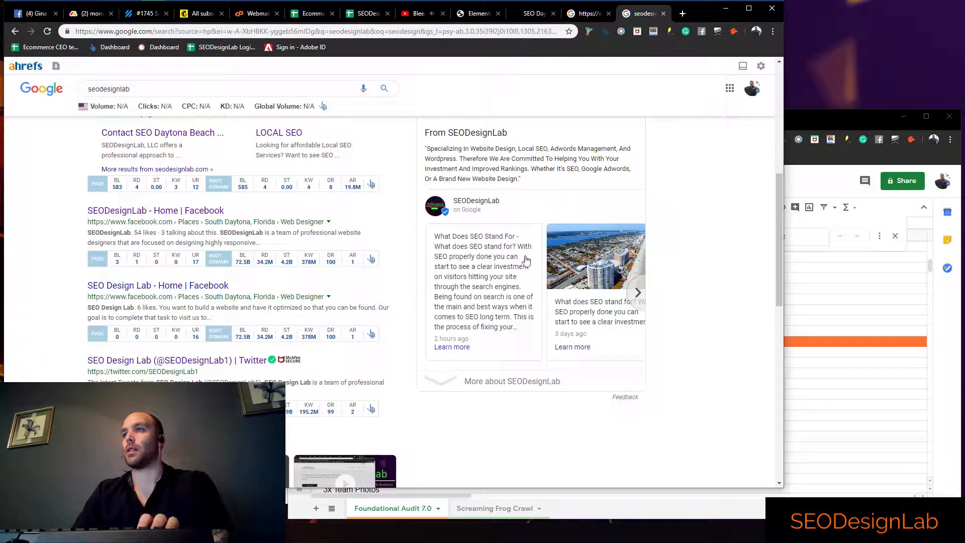
left_click_drag(422, 191, 653, 428)
left_click(724, 368)
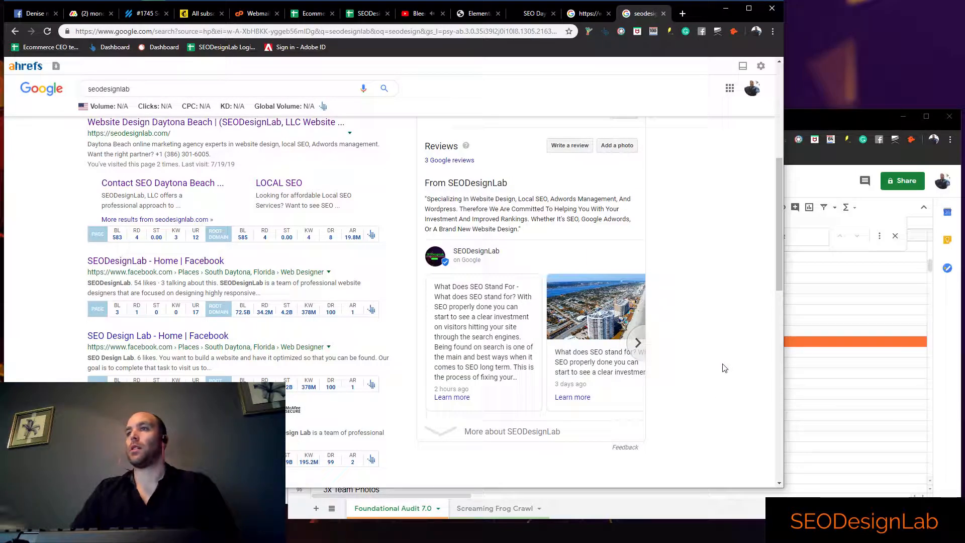
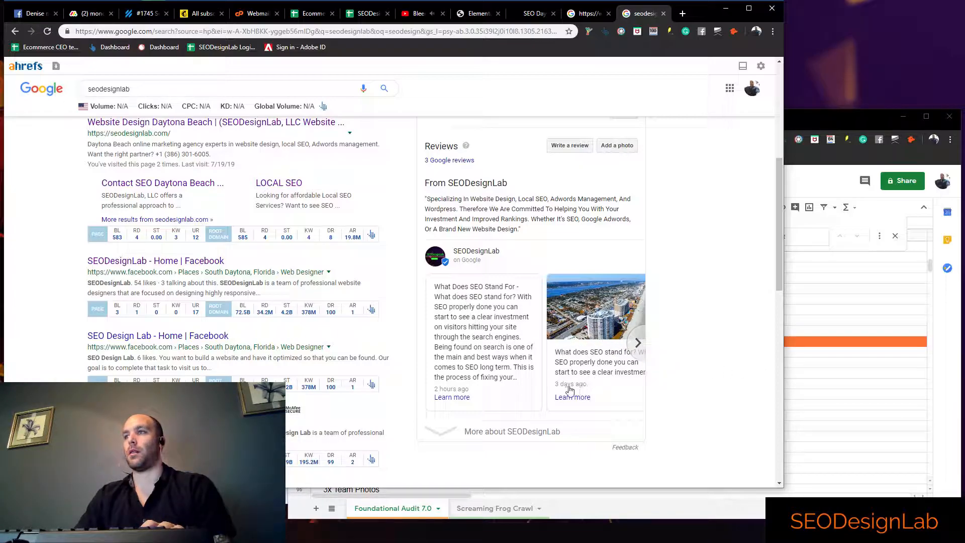
Mark Using Post Capability with z in column C of the audit spreadsheet and note "Not being utilized" in column F
left_click(794, 385)
left_click(547, 417)
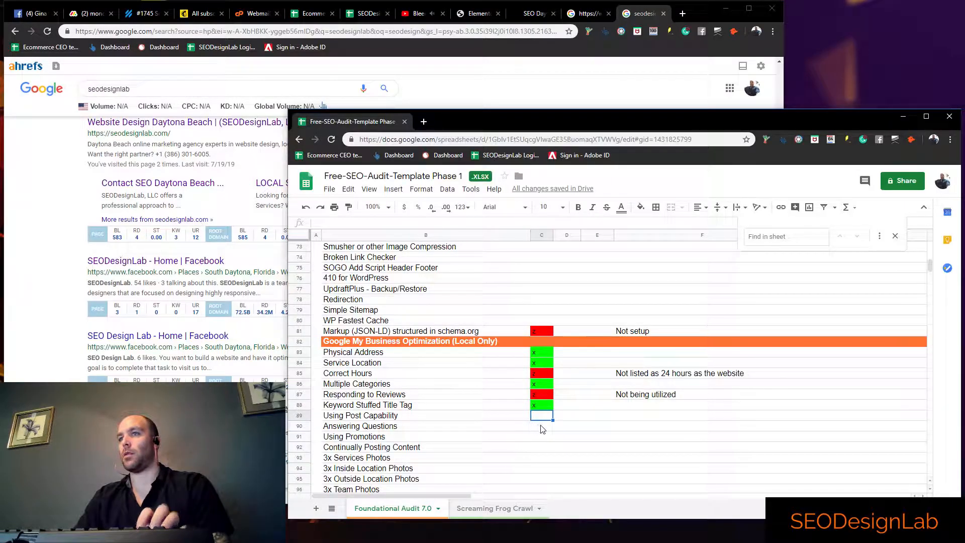
type("z")
key("Tab")
key("Tab")
left_click(645, 416)
type("Not being utilized")
left_click(577, 473)
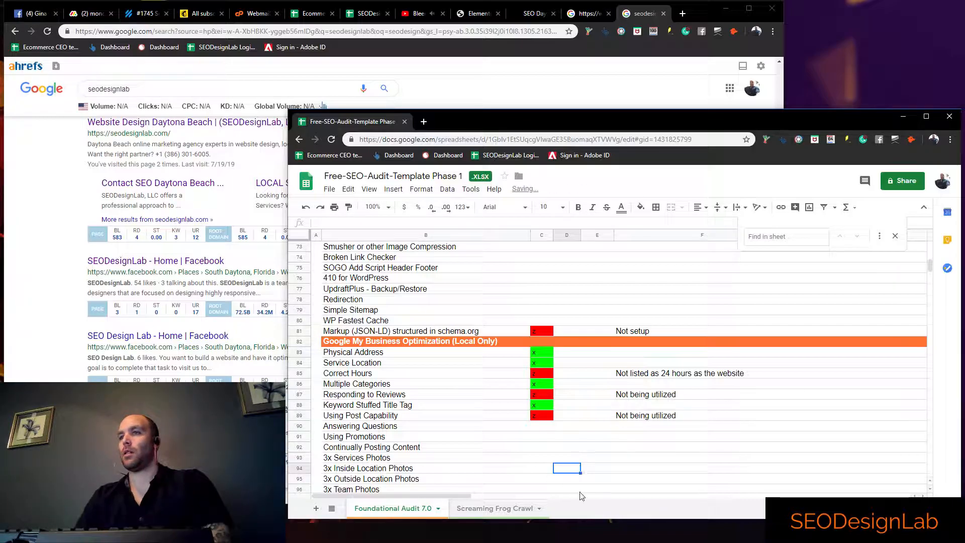
Check the questions and answers in the Daytona Plumbing Google listing, and mark Answering Questions with z in column C
left_click(542, 427)
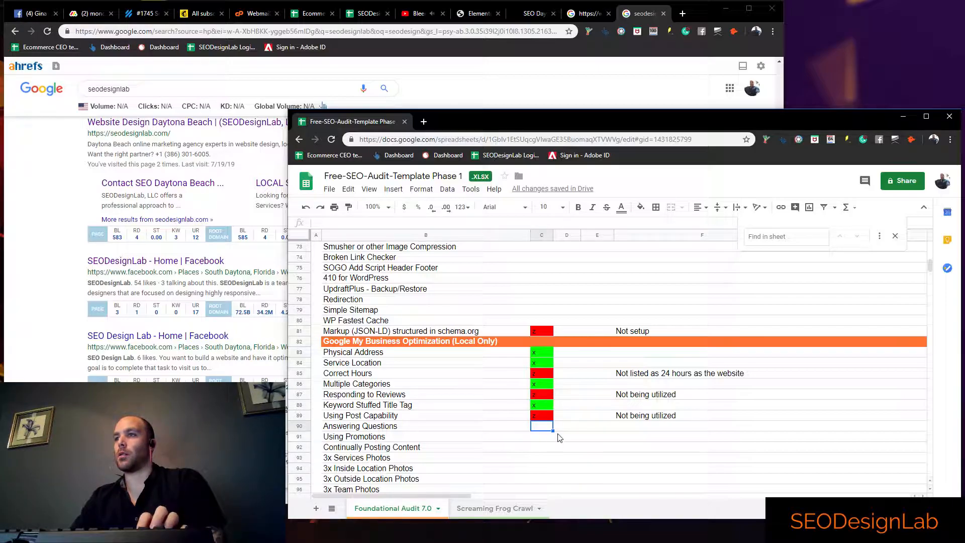
left_click(69, 328)
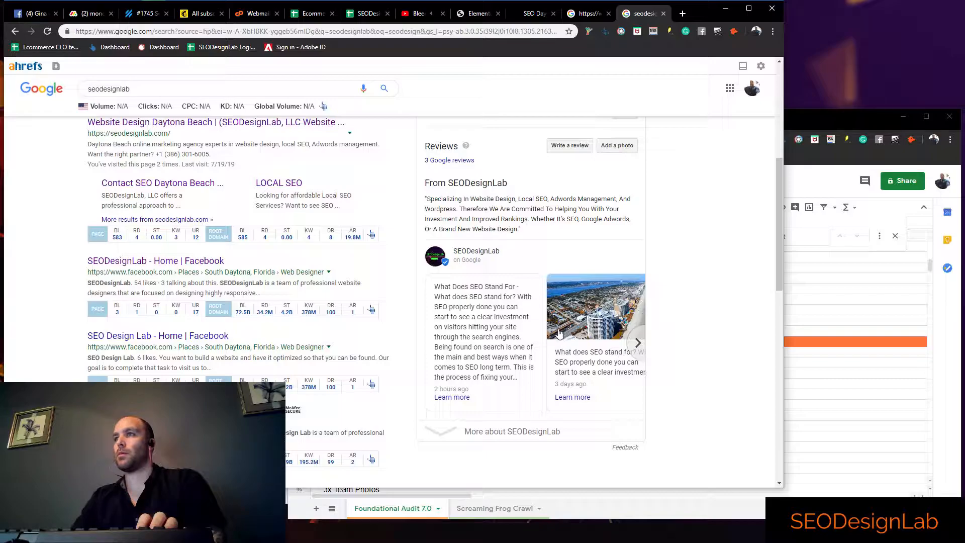
scroll(612, 250, "up", 3)
left_click(588, 13)
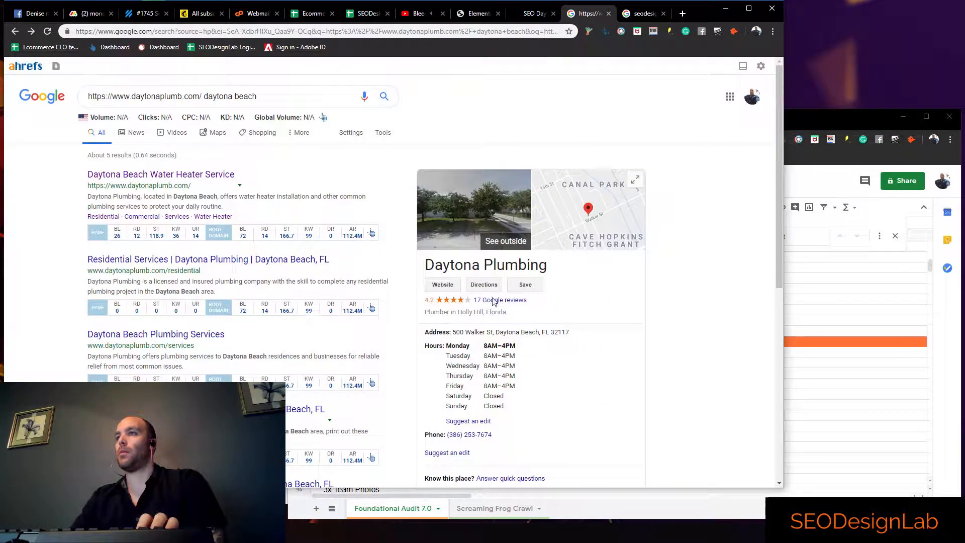
scroll(514, 404, "down", 1)
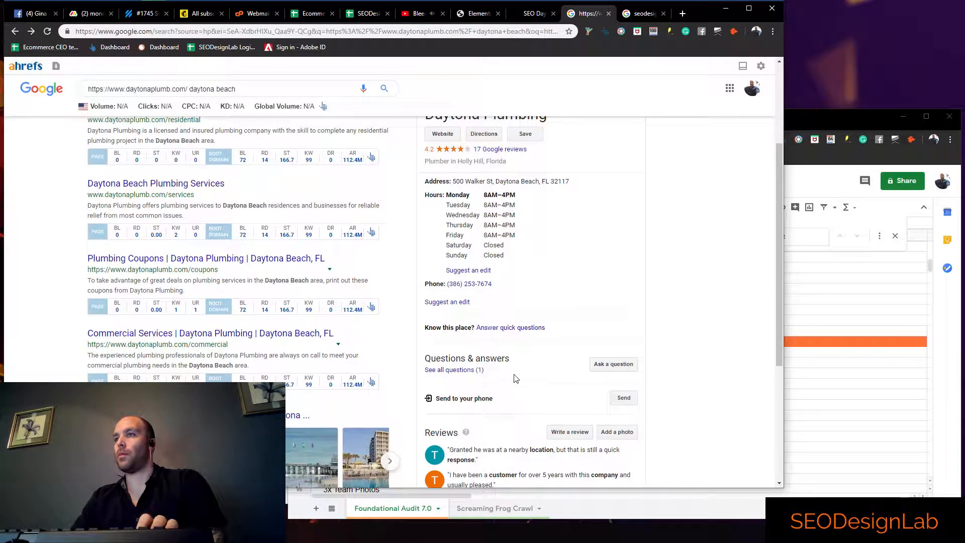
left_click(470, 371)
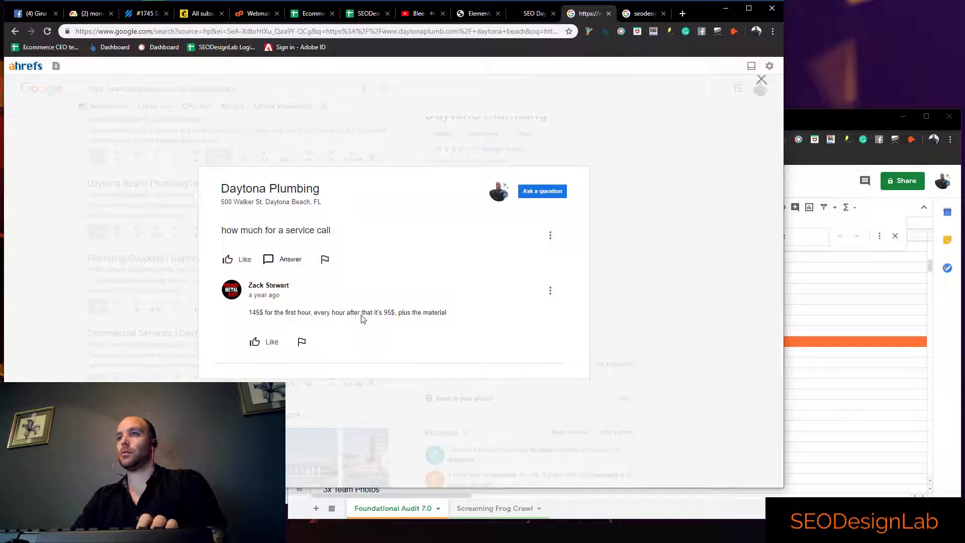
left_click(632, 336)
key("alt+Tab")
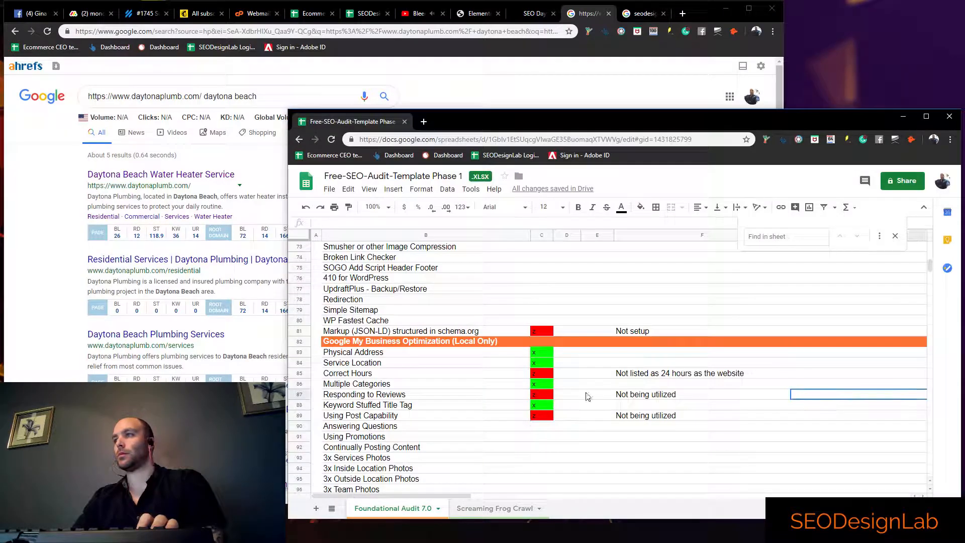
left_click(550, 427)
type("z")
key("Return")
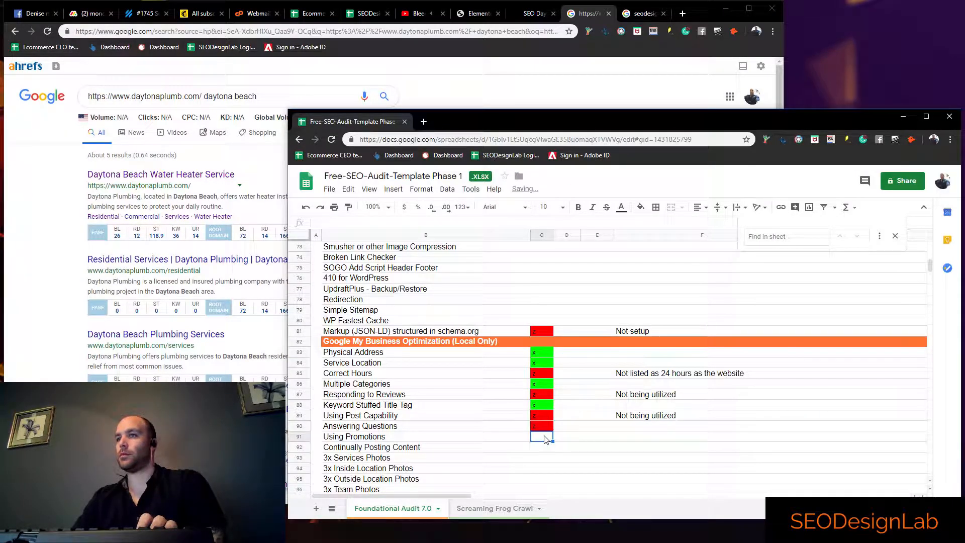
Mark Using Promotions and Continually Posting Content with z in column C
type("z")
key("Return")
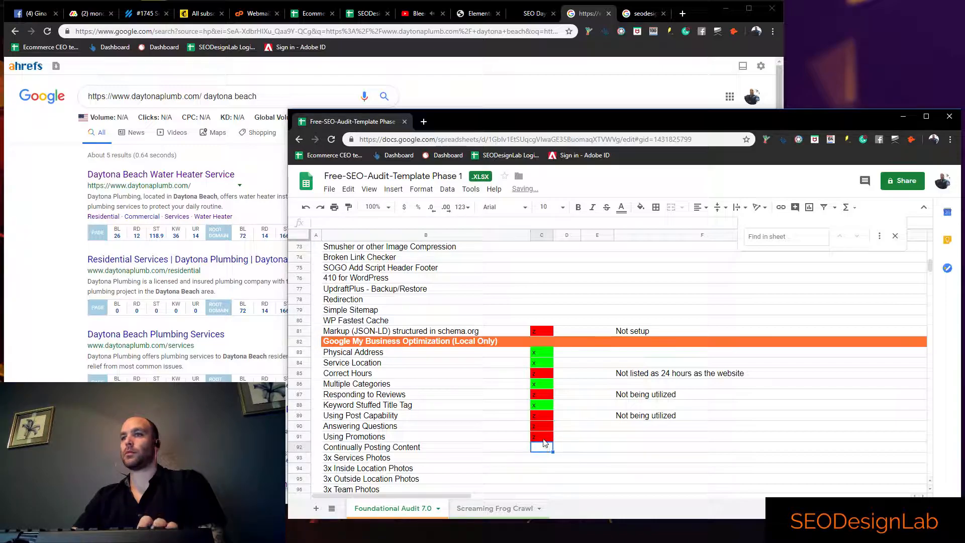
scroll(544, 443, "down", 1)
type("z")
key("Return")
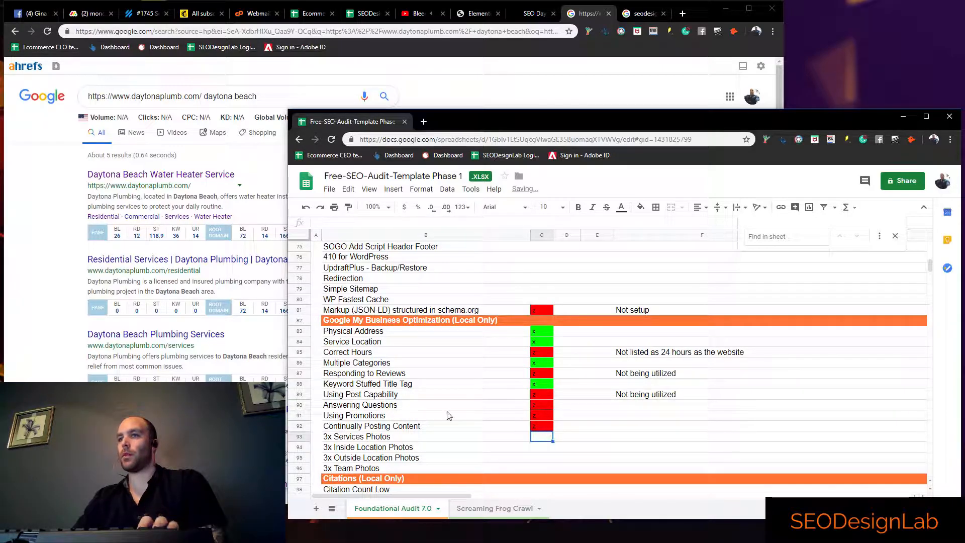
Check the outside photo in the Daytona Plumbing Google listing, and mark 3x Services Photos with z in column C
left_click(48, 353)
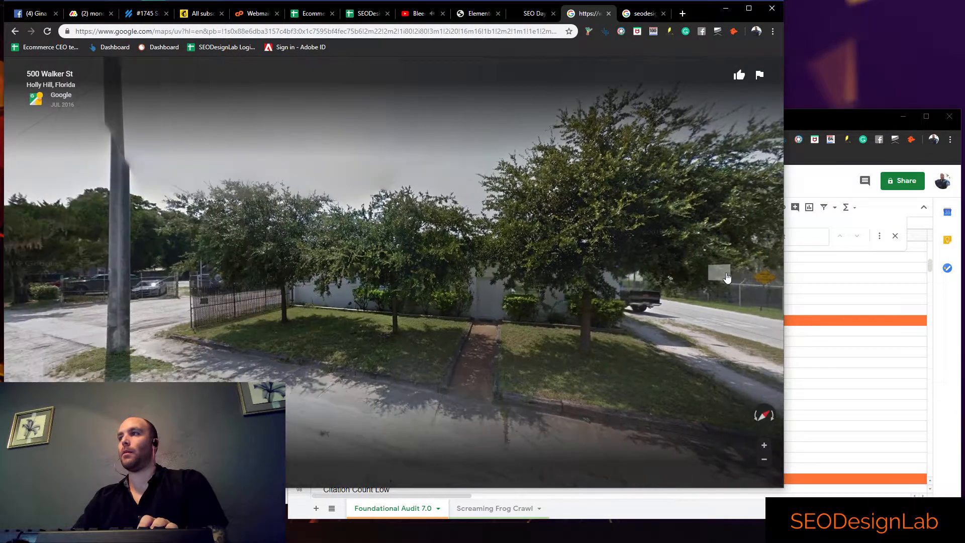
left_click(727, 277)
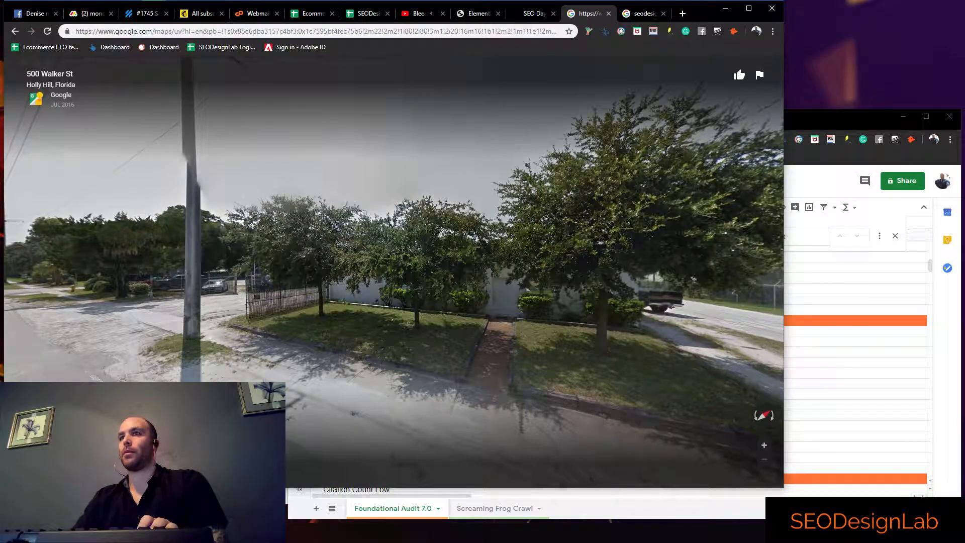
left_click(861, 395)
left_click(548, 437)
type("z")
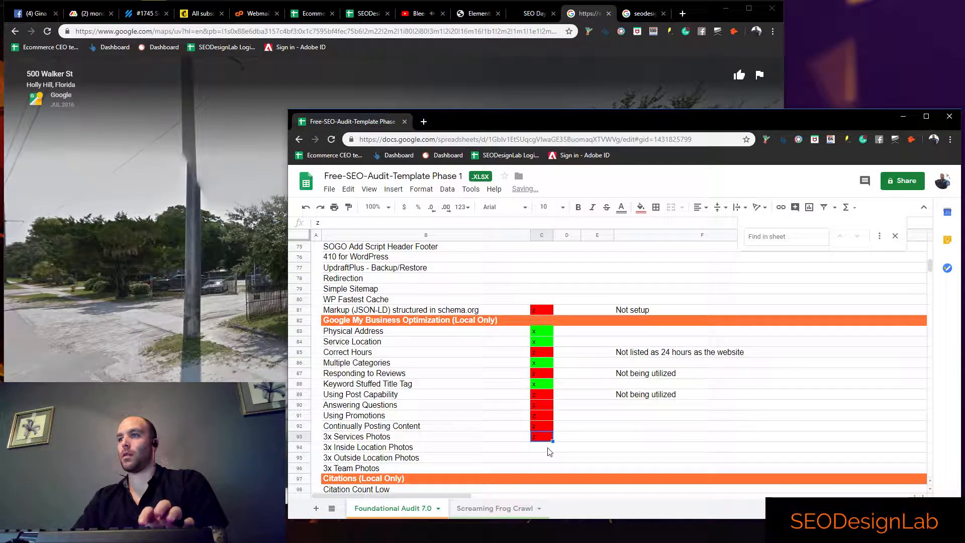
key("Return")
Mark 3x Inside Location Photos and 3x Outside Location Photos with z, and enter 1/3 in column F for the outside photos
key("Return")
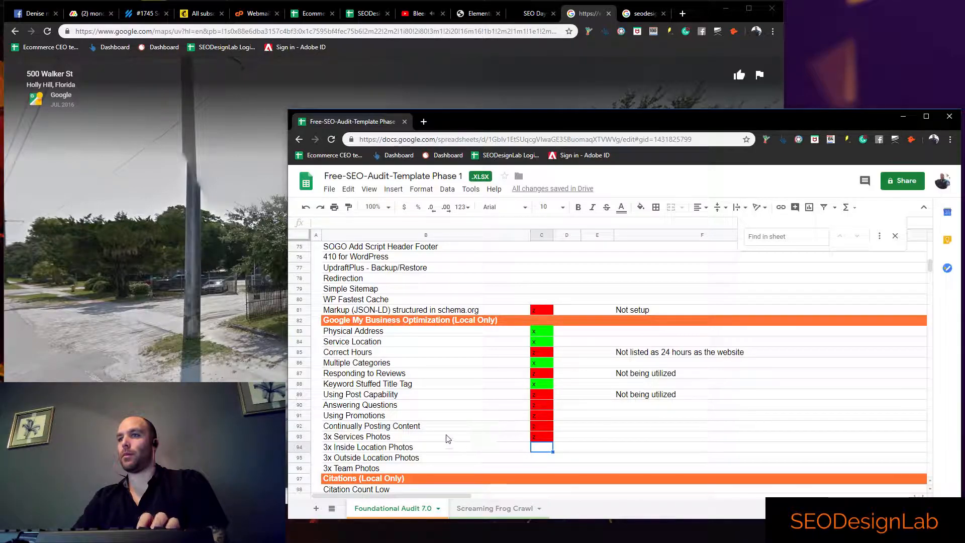
type("z")
key("Return")
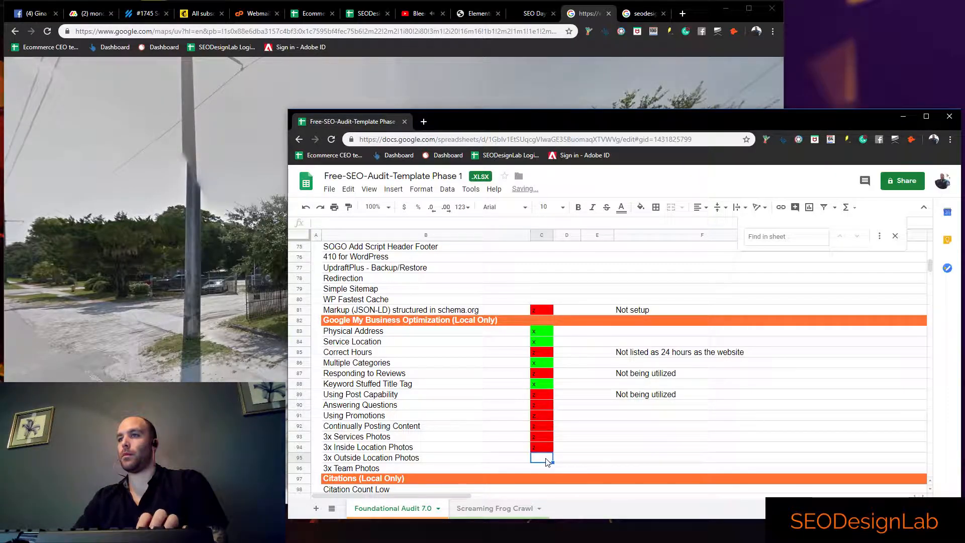
type("z")
key("Tab")
key("Tab")
key("Tab")
type("1/3")
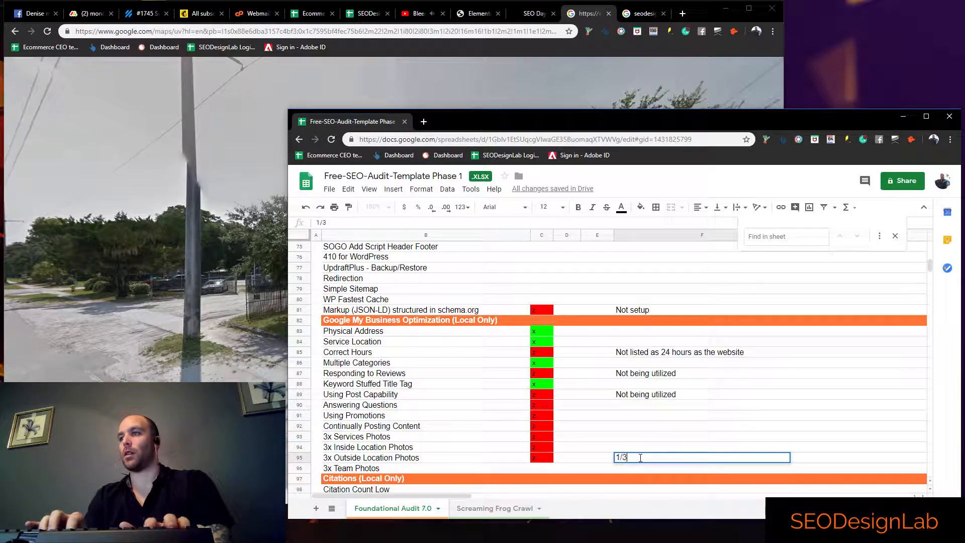
Enter 0/3 in column F for 3x Services Photos, 3x Inside Location Photos and 3x Team Photos
key("Up")
type("0/0")
key("Up")
key("Down")
type("0/3")
key("Up")
type("0/3")
left_click(642, 460)
left_click(730, 478)
left_click(728, 471)
type("0/3")
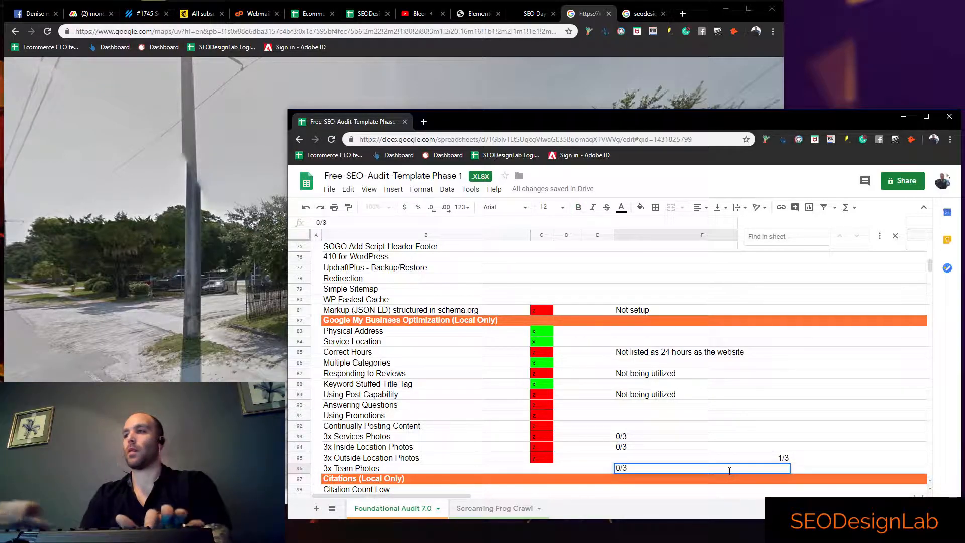
left_click(699, 449)
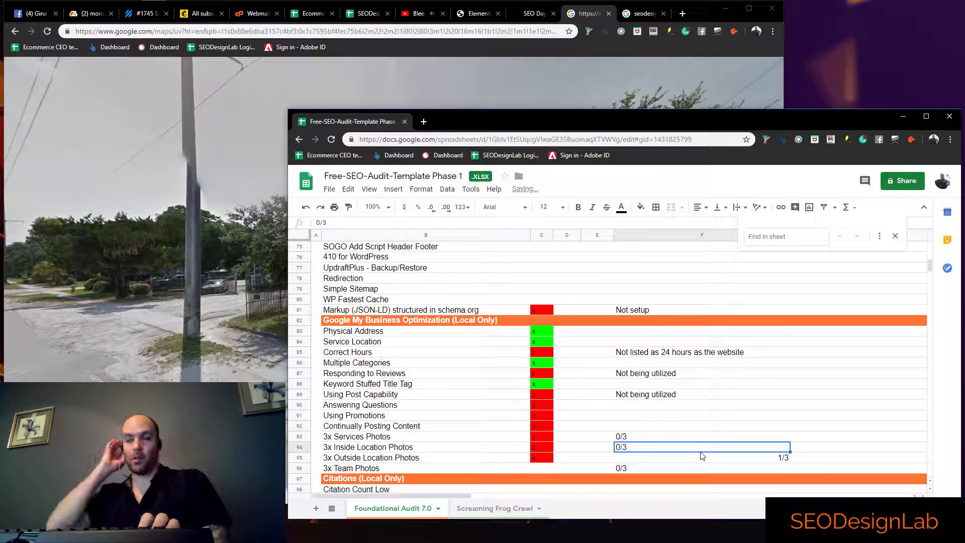
Left-align the 1/3 note in column F of the 3x Outside Location Photos row
left_click(697, 459)
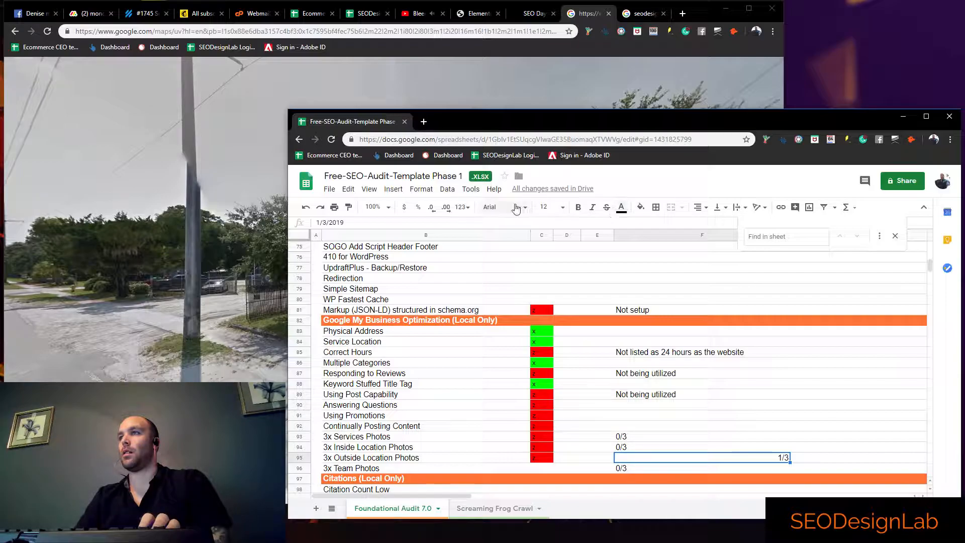
left_click(703, 212)
left_click(700, 225)
left_click(690, 427)
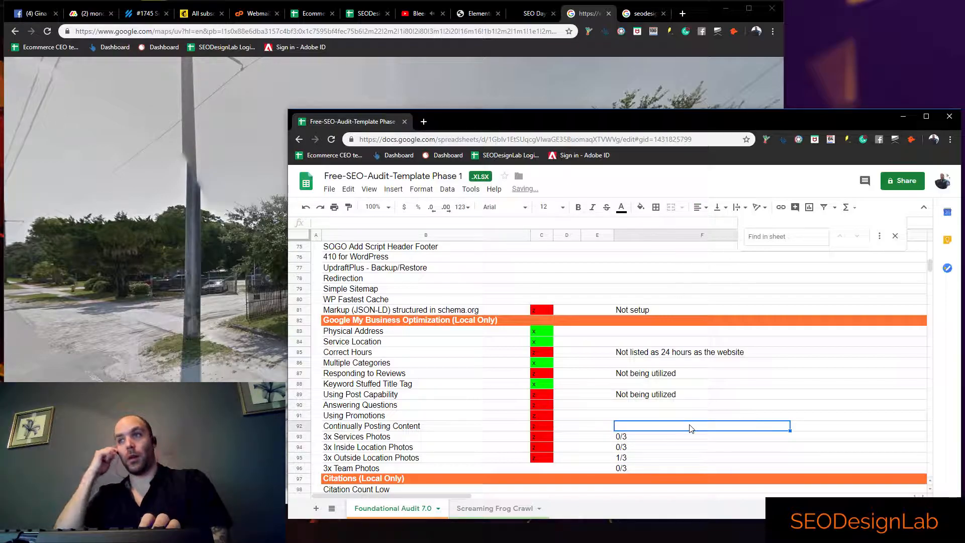
Review the Citations and Page Speed Optimization items in the audit sheet, down to the Result Scan Link row
scroll(547, 383, "down", 3)
left_click(538, 415)
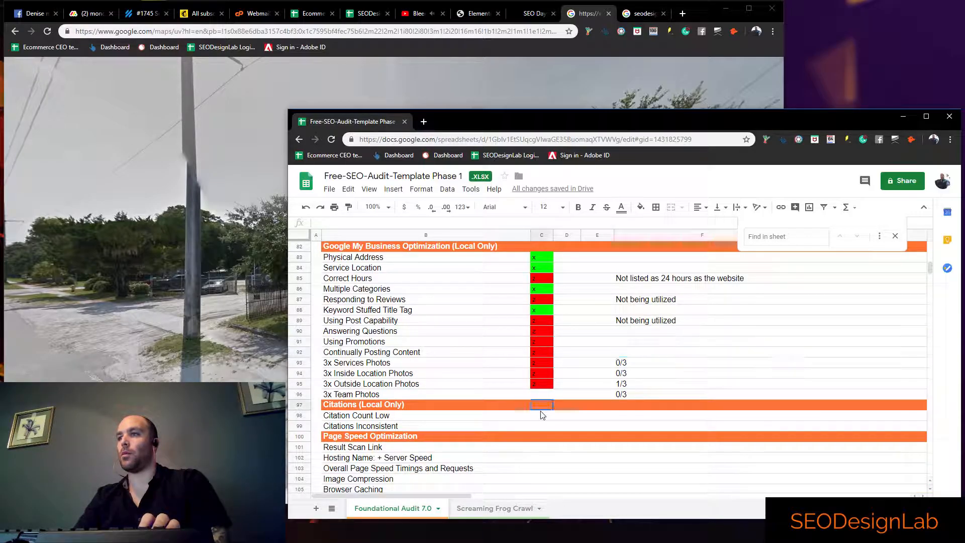
left_click(525, 428)
scroll(523, 430, "down", 2)
left_click(524, 396)
left_click(629, 406)
left_click(605, 396)
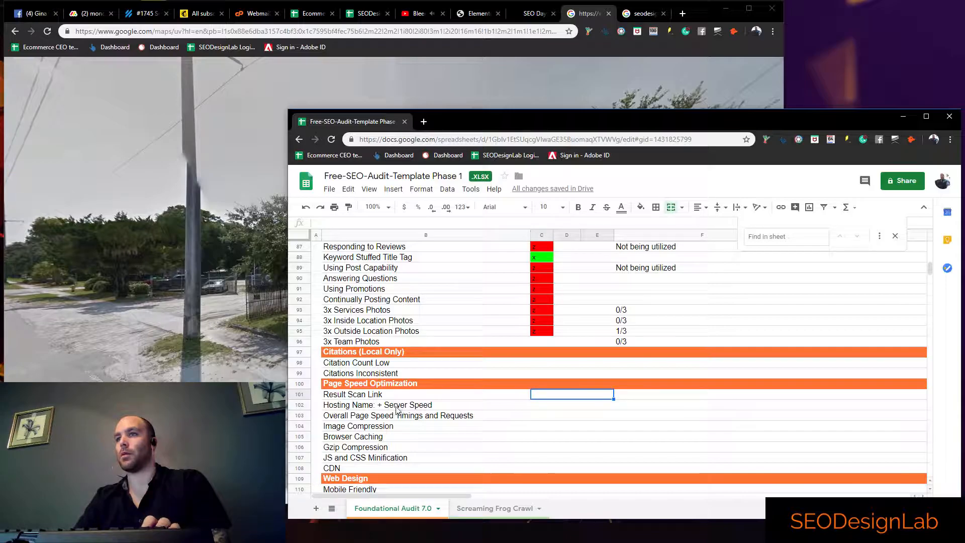
left_click(401, 396)
Load gtmetrix.com in the browser tab showing the seodesignlab search results
left_click(638, 15)
left_click(455, 32)
type("gtm")
key("Return")
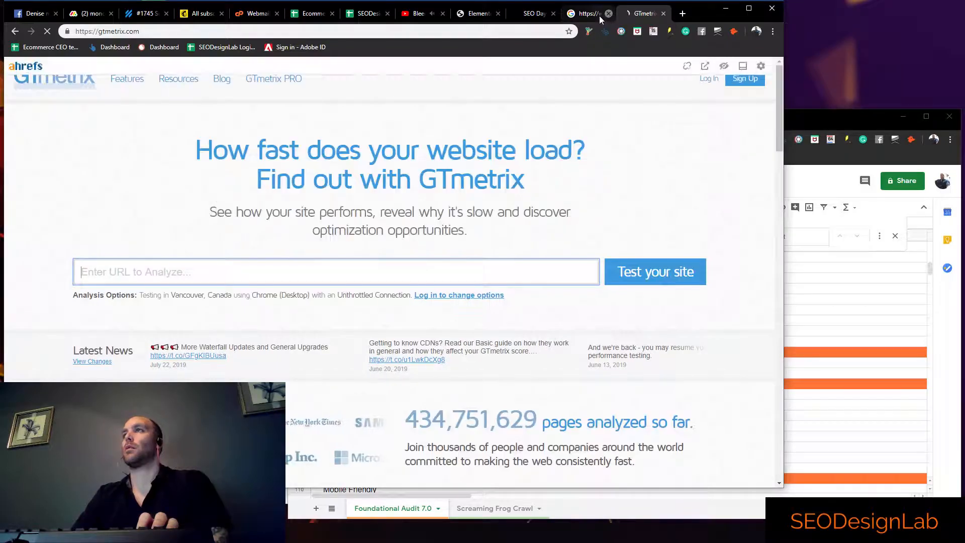
Go back to the Google results for Daytona Plumbing, open its website and copy the page address
left_click(593, 14)
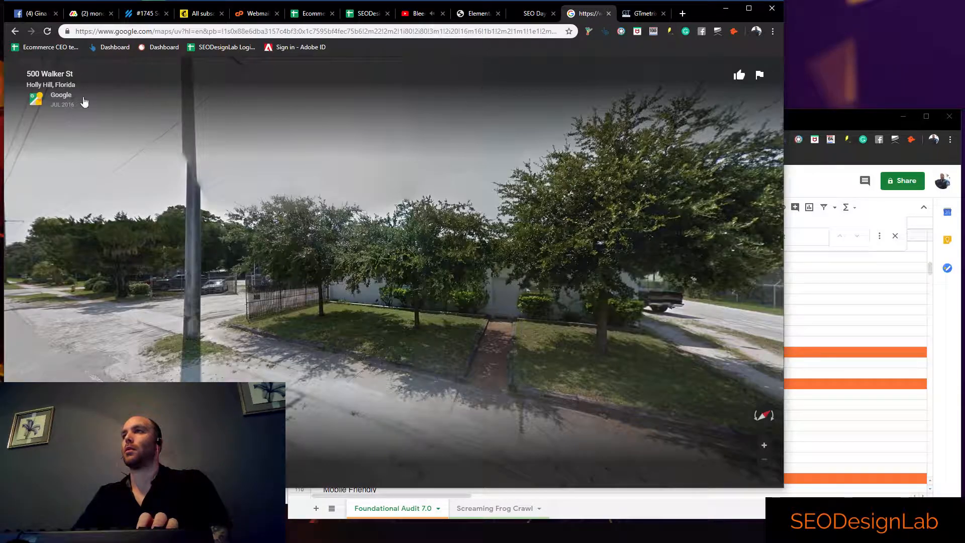
left_click(15, 31)
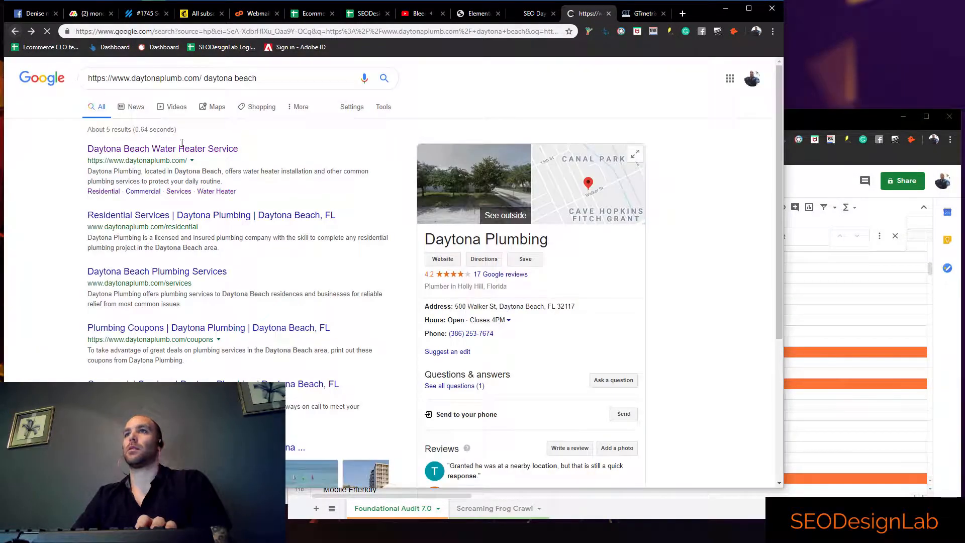
left_click(182, 157)
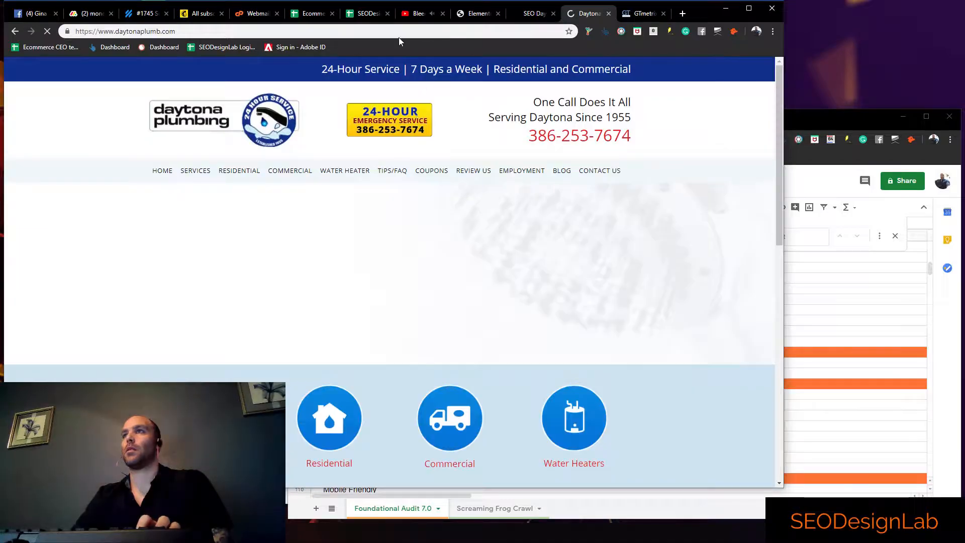
left_click(396, 34)
key("ctrl+c")
left_click(644, 14)
left_click(267, 291)
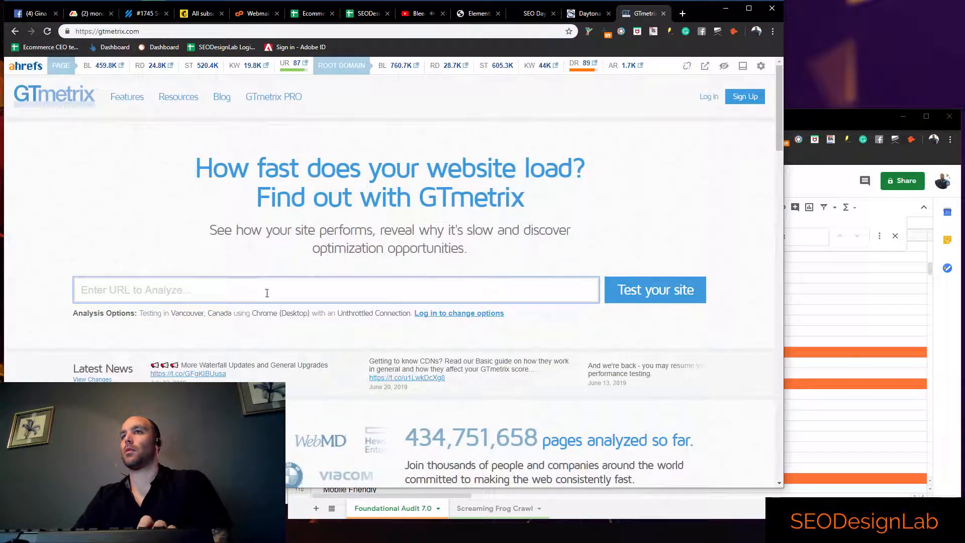
key("ctrl+v")
left_click(656, 292)
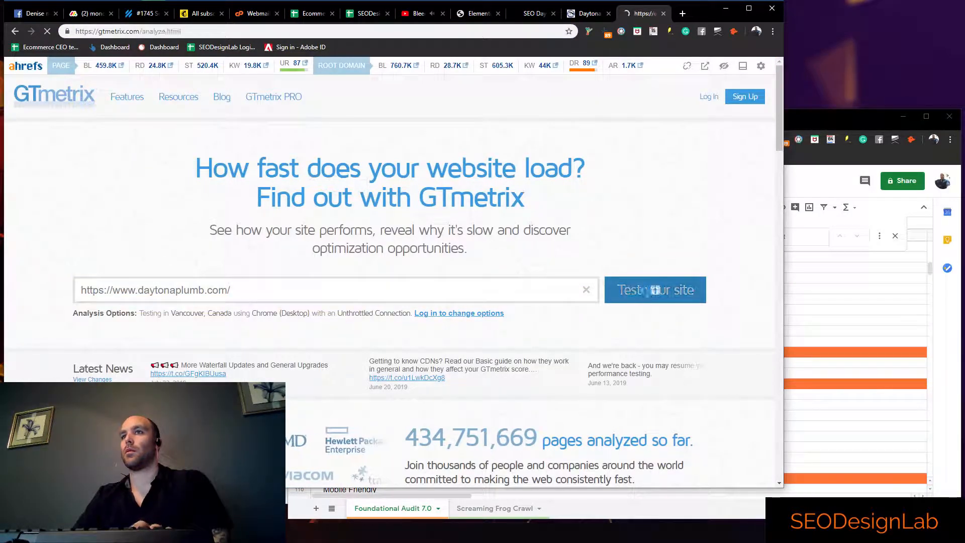
Return to the audit spreadsheet and select the Mobile Friendly item in the Web Design section
left_click(829, 303)
scroll(603, 351, "down", 1)
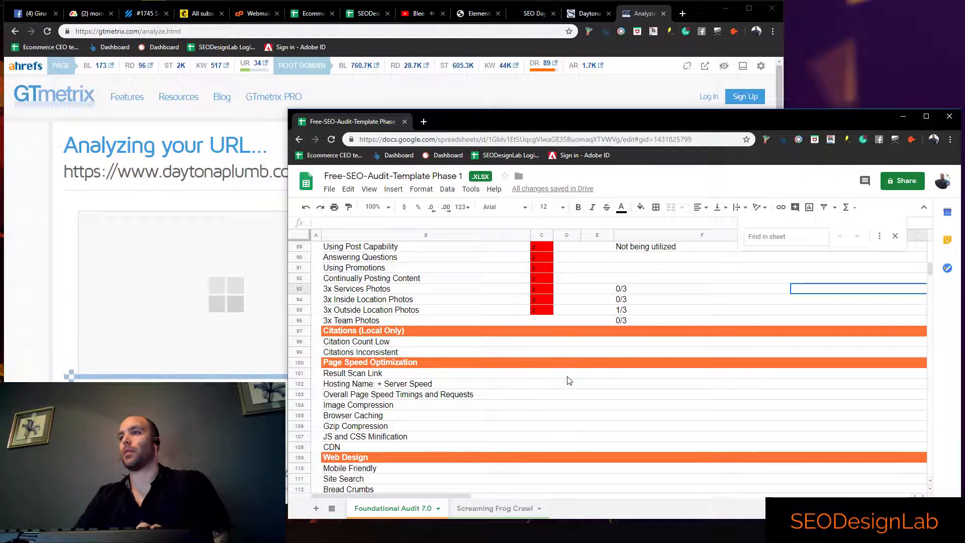
left_click(545, 376)
scroll(498, 387, "down", 3)
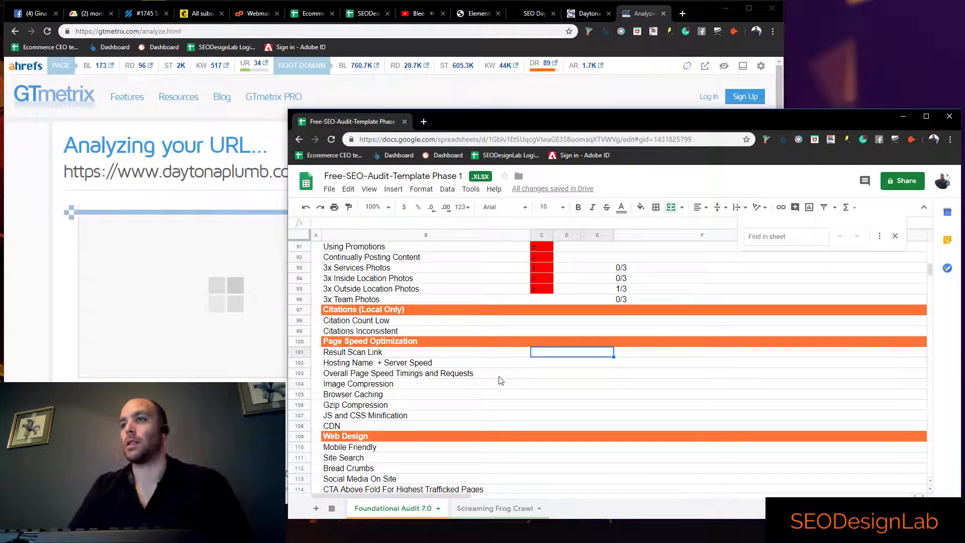
left_click(416, 396)
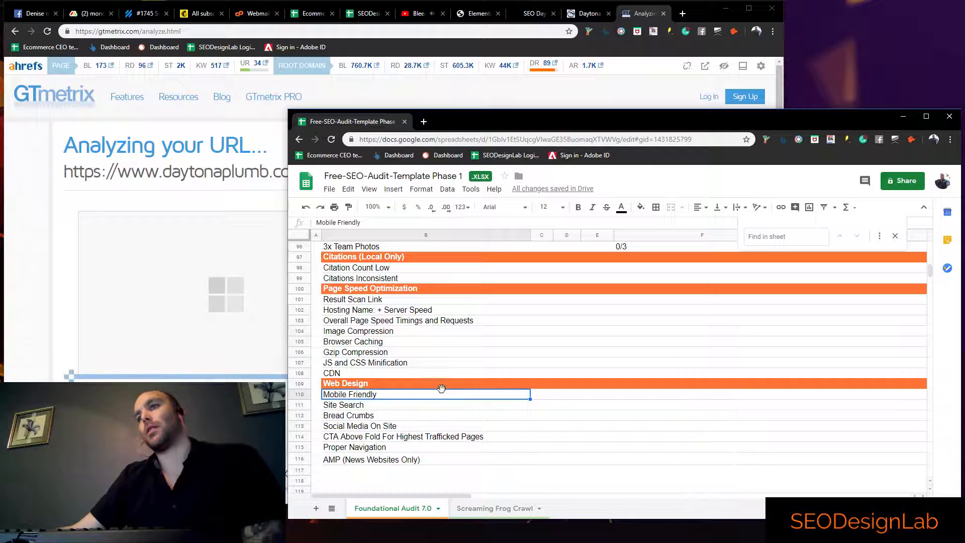
Narrow the browser window showing the Daytona Plumbing website to phone width and examine how its layout adapts
left_click(589, 13)
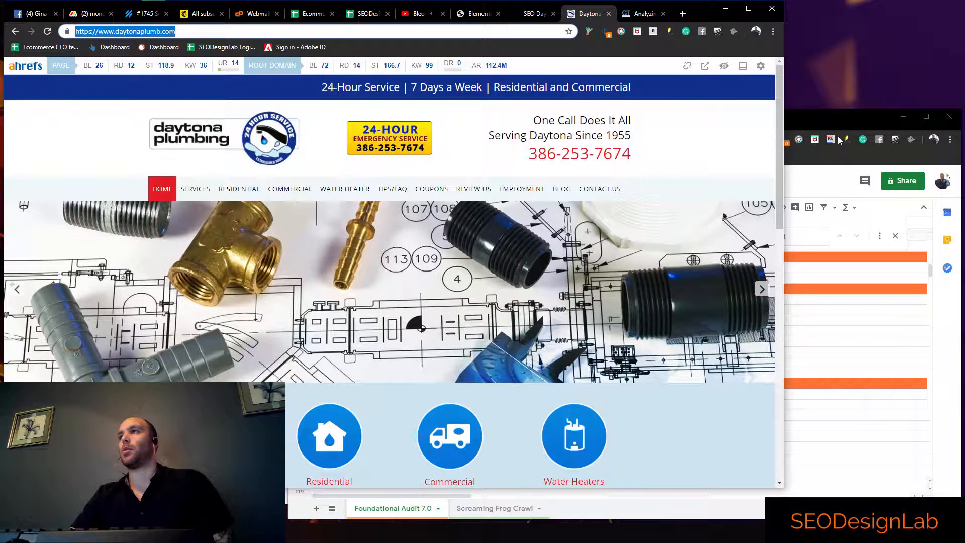
left_click_drag(785, 133, 255, 134)
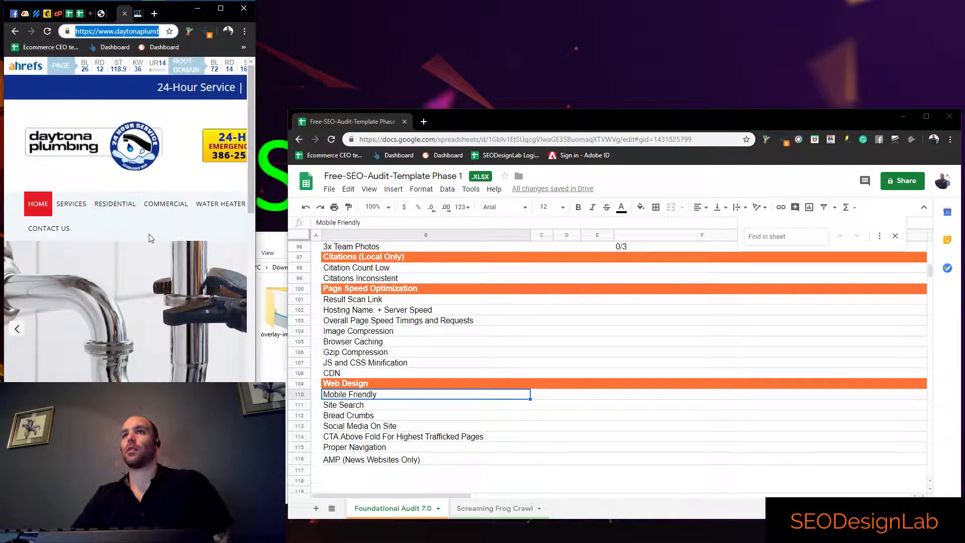
scroll(123, 183, "down", 6)
scroll(129, 181, "up", 6)
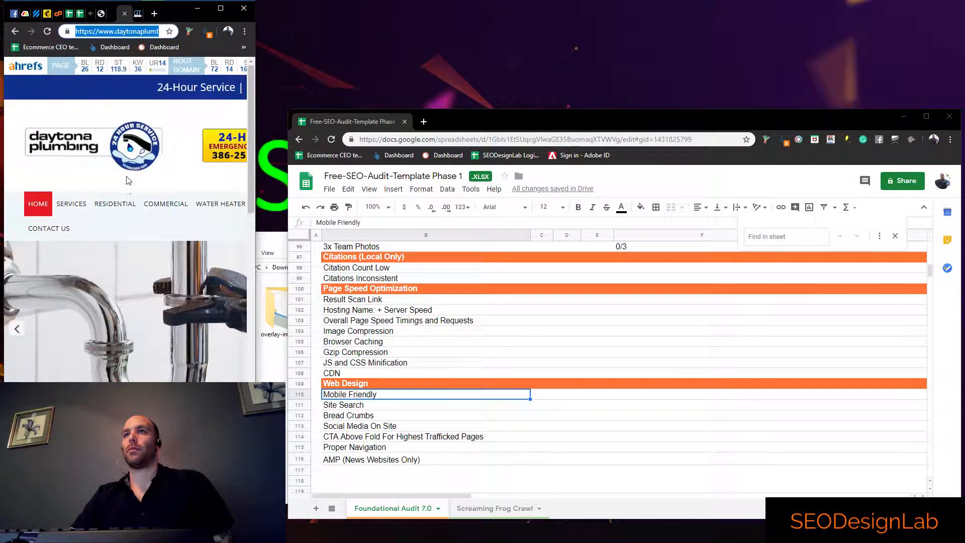
Examine the Daytona Plumbing homepage at phone width down to its contact form for content that gets cut off
mouse_move(255, 134)
left_mouse_down()
mouse_move(337, 132)
mouse_move(255, 133)
left_mouse_up()
scroll(236, 193, "down", 15)
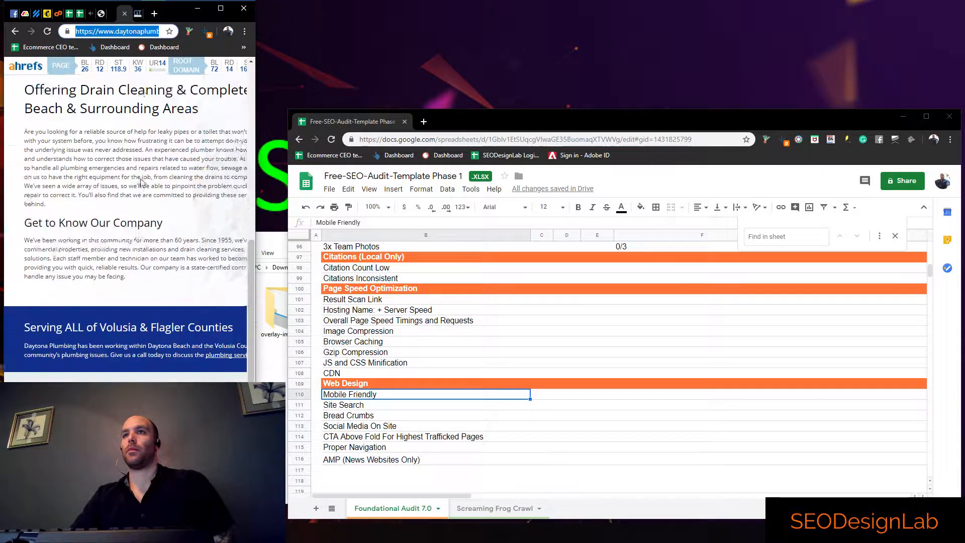
left_click_drag(255, 196, 144, 206)
scroll(184, 252, "down", 1)
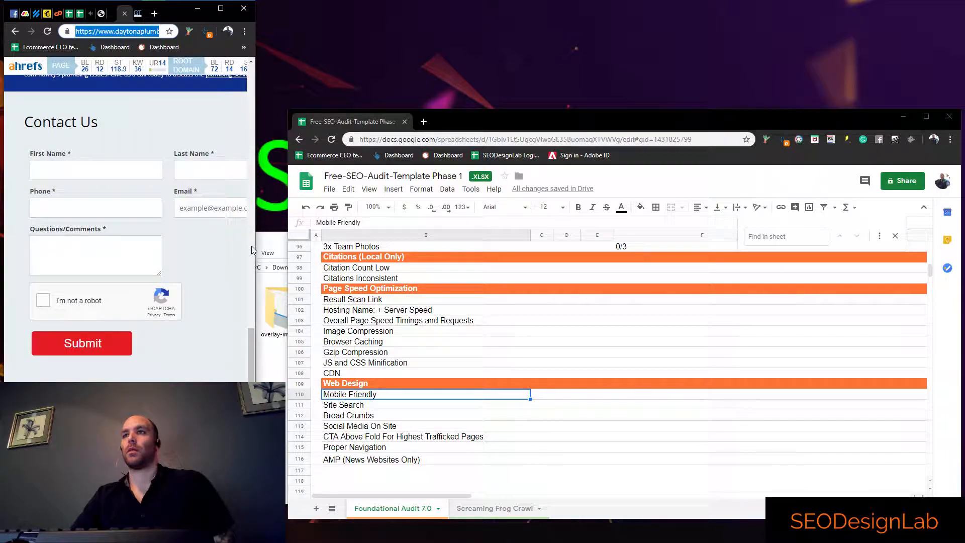
left_click_drag(258, 243, 135, 254)
scroll(195, 250, "up", 5)
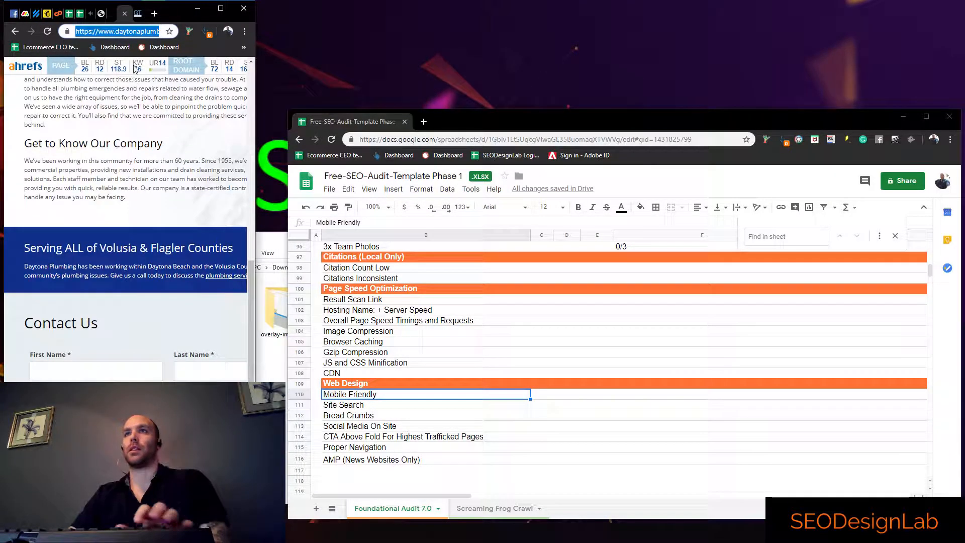
Load seodesignlab.com in the narrow browser window and examine its phone layout down to the testimonials
type("seodesignlab.com")
key("Return")
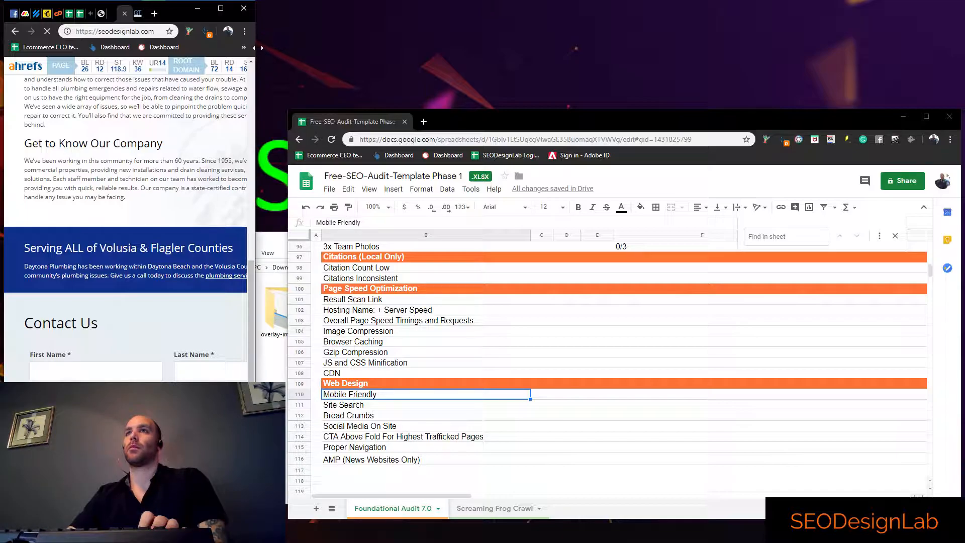
left_click_drag(258, 47, 228, 109)
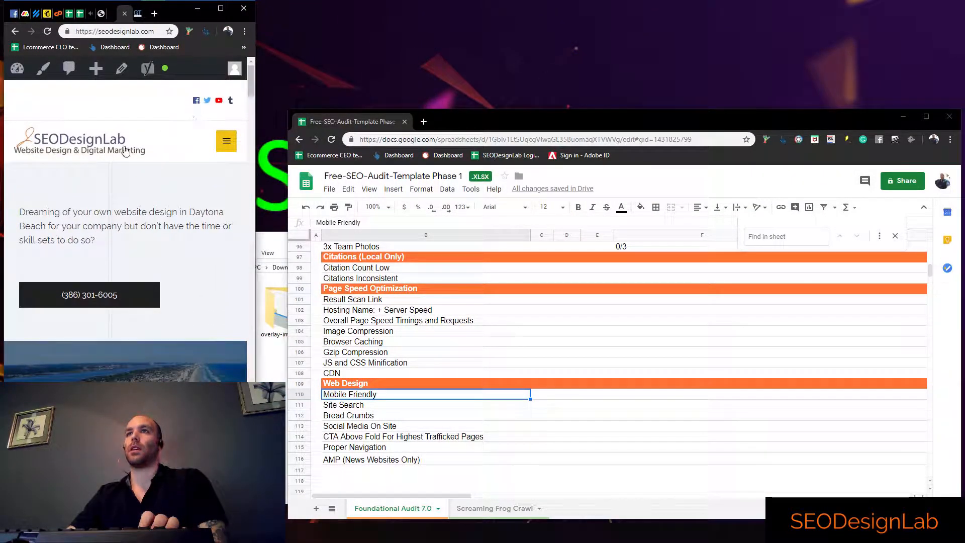
scroll(201, 133, "down", 10)
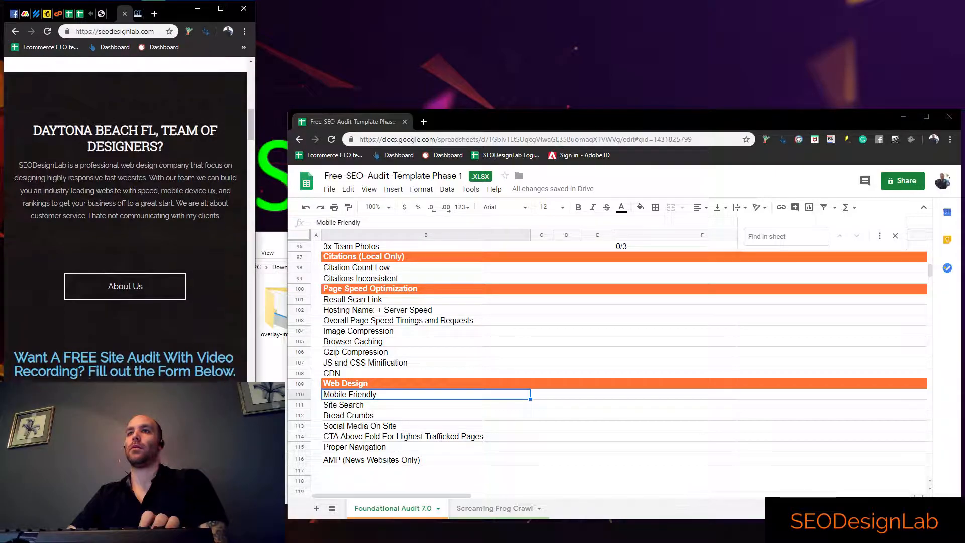
scroll(219, 137, "down", 10)
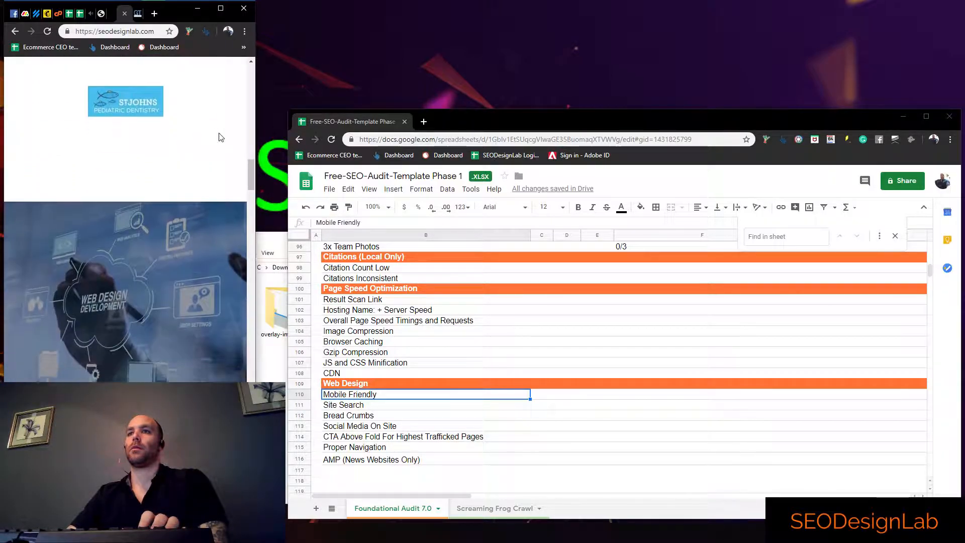
scroll(219, 138, "down", 15)
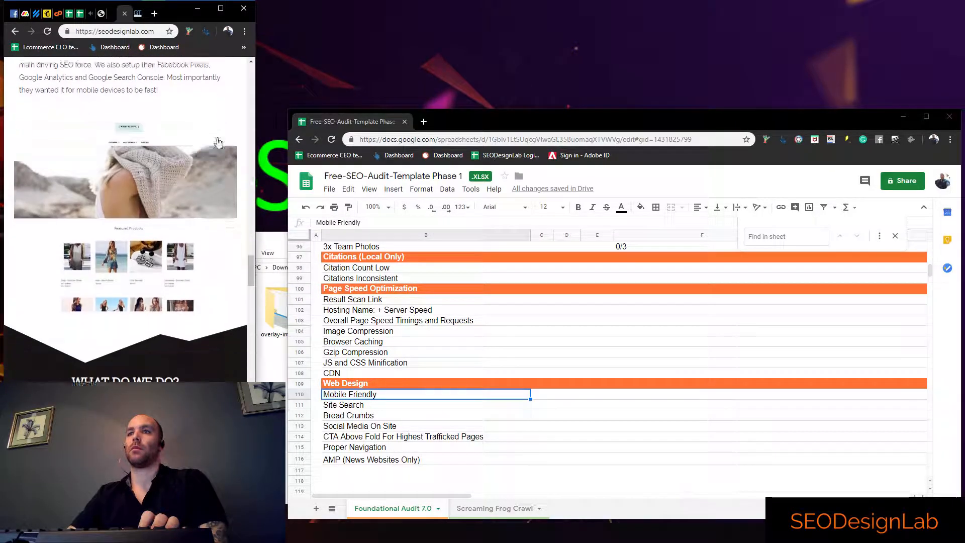
scroll(218, 143, "down", 15)
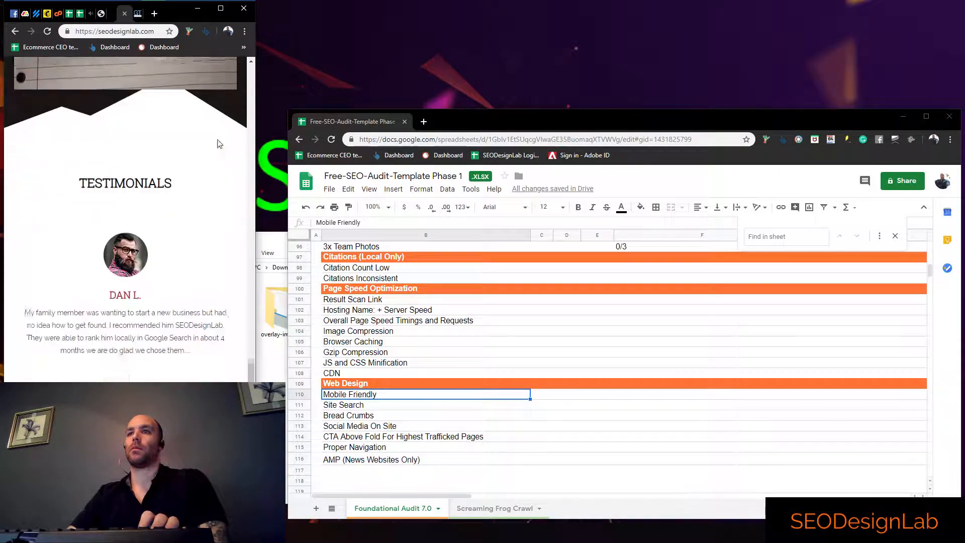
scroll(238, 146, "up", 5)
left_click_drag(256, 131, 649, 132)
scroll(415, 175, "up", 10)
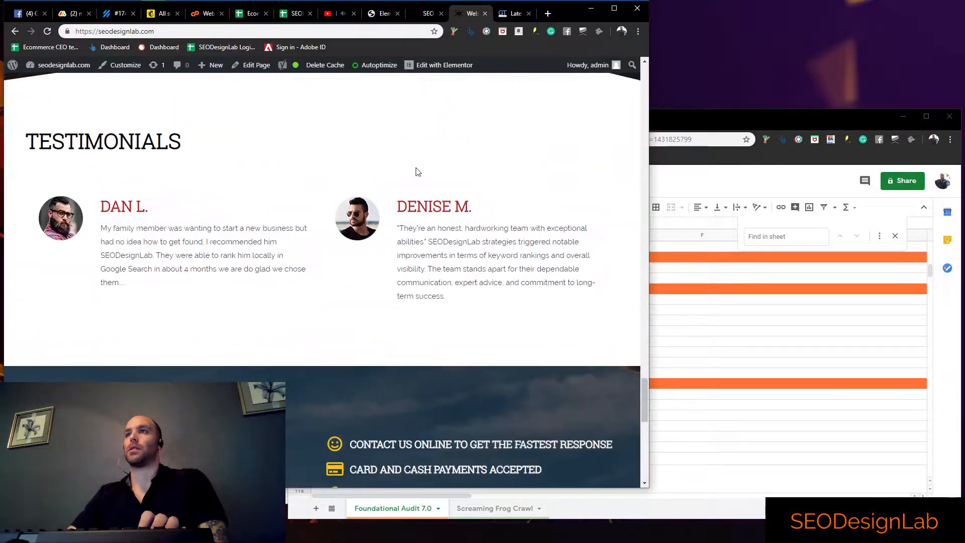
scroll(505, 215, "up", 2)
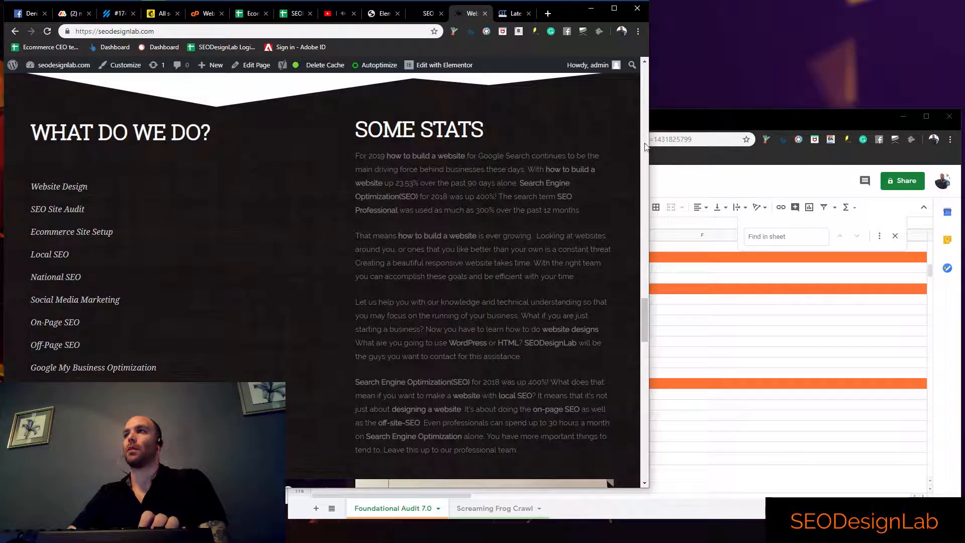
left_click_drag(648, 140, 573, 155)
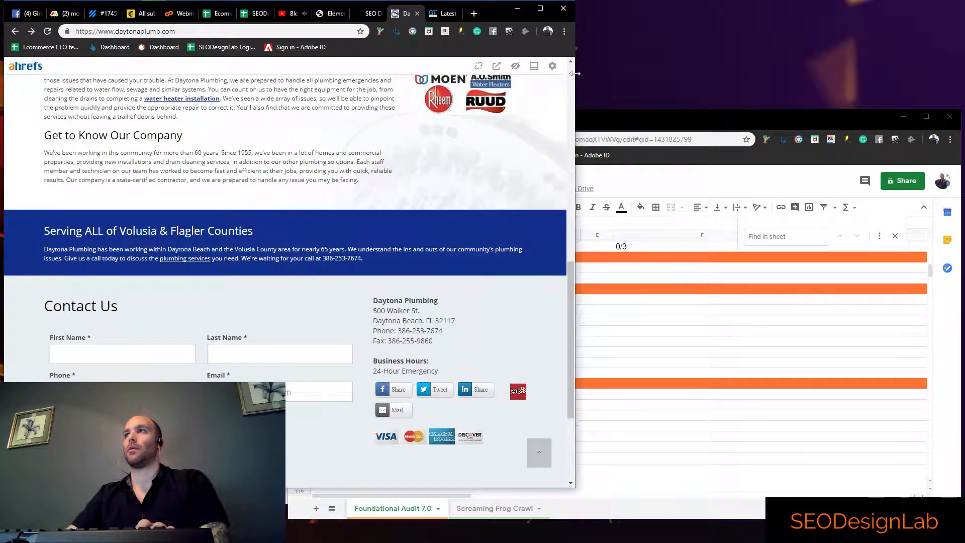
Narrow the window to phone width again and recheck the Daytona Plumbing homepage from header to contact form
scroll(509, 154, "up", 10)
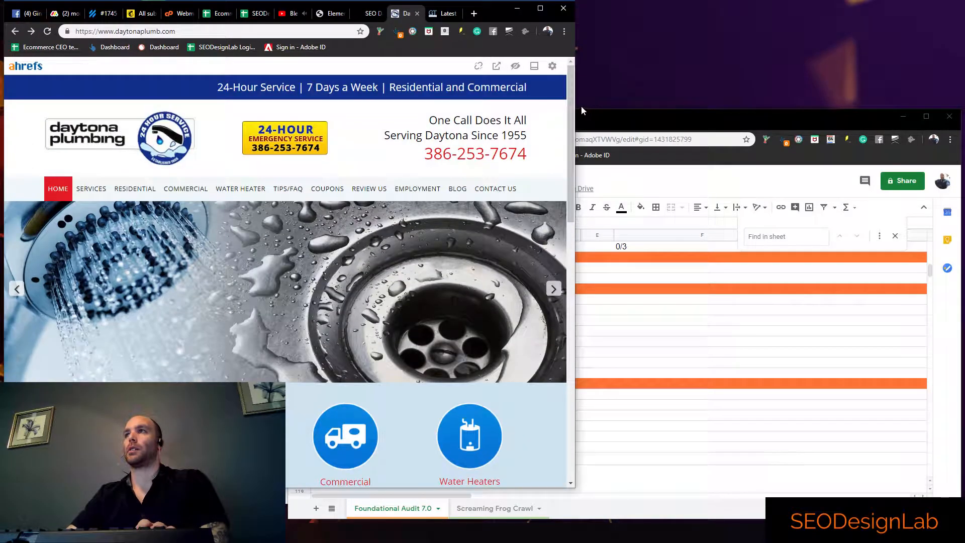
left_click_drag(576, 108, 255, 131)
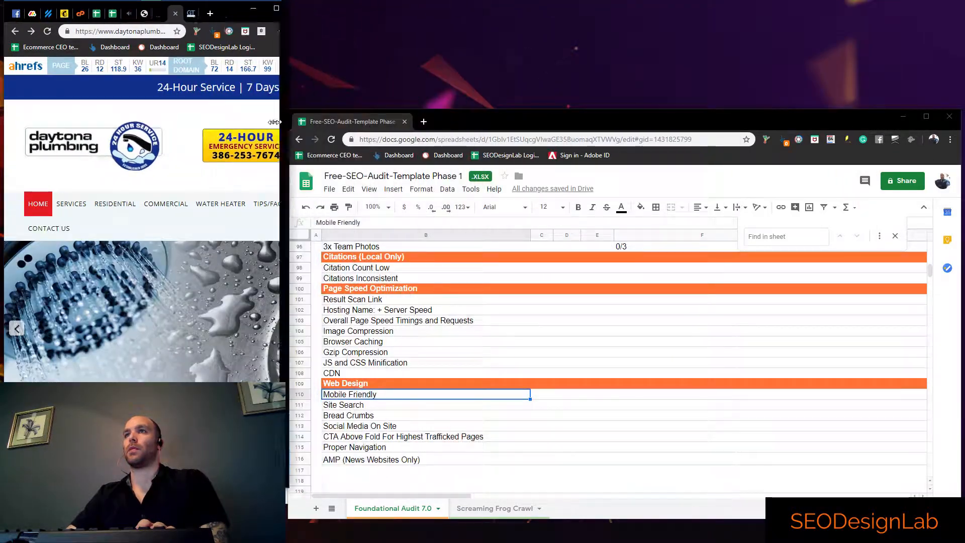
scroll(199, 222, "down", 10)
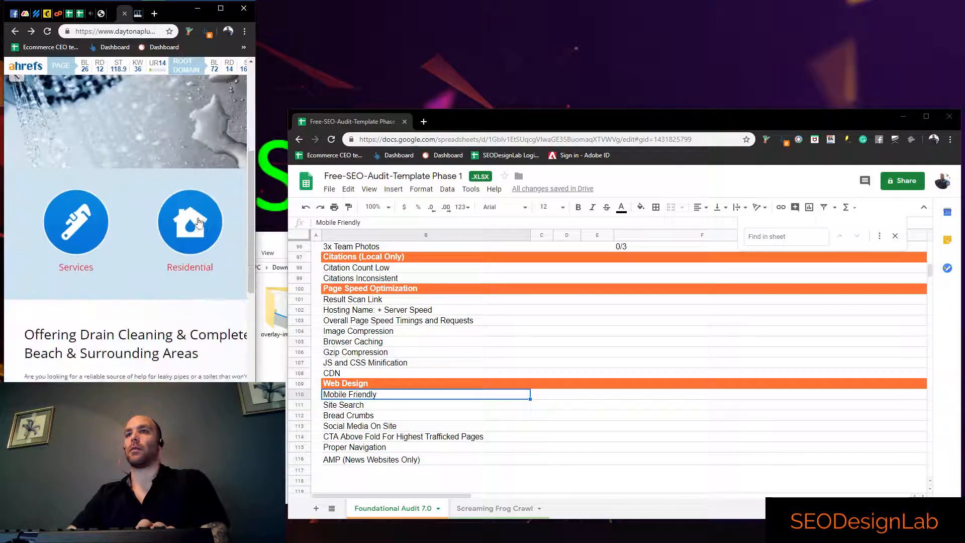
Mark the Mobile Friendly item as failed in column C of the audit spreadsheet
left_click(539, 397)
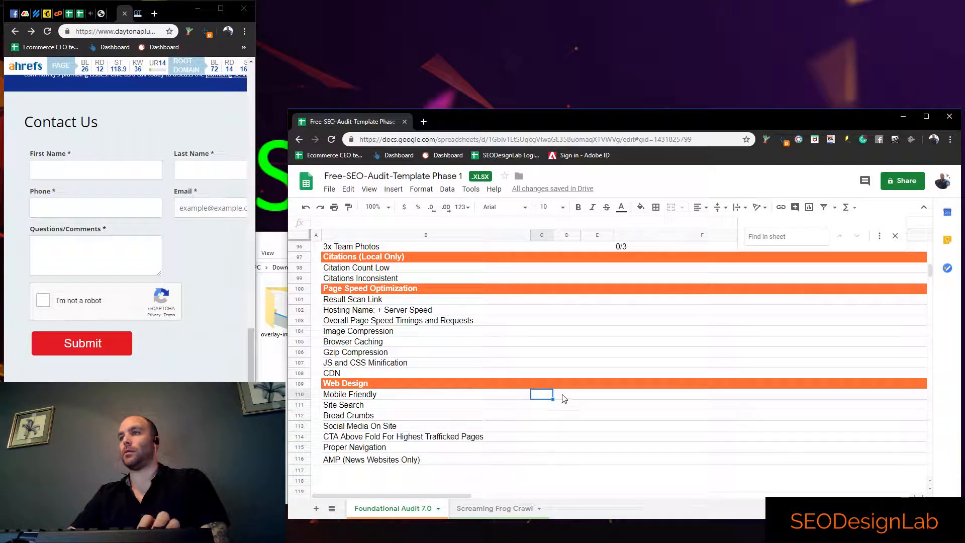
type("1")
left_click(547, 405)
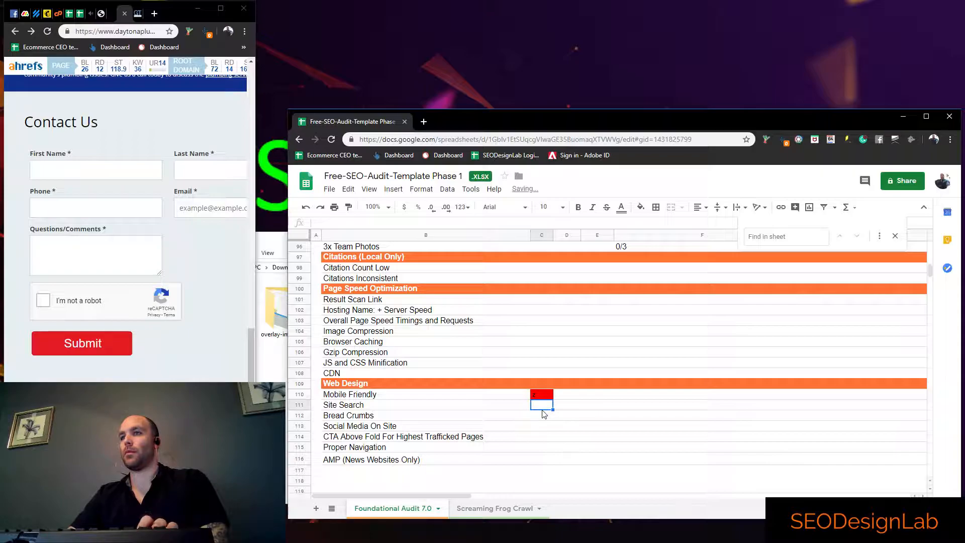
Check the Daytona Plumbing homepage at desktop width and mark Site Search and Bread Crumbs as failed with z in column C
left_click(198, 361)
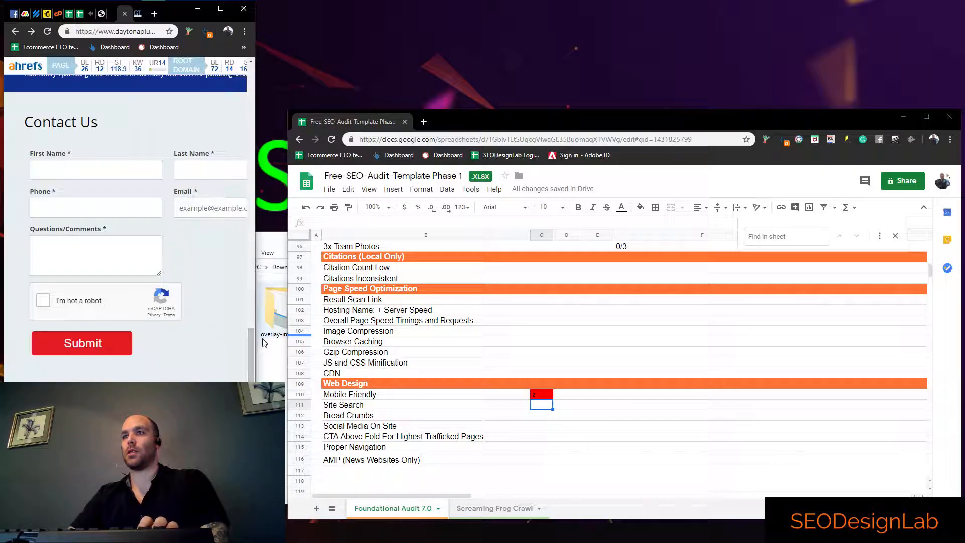
left_click_drag(257, 327, 816, 329)
scroll(740, 328, "up", 12)
scroll(738, 328, "up", 2)
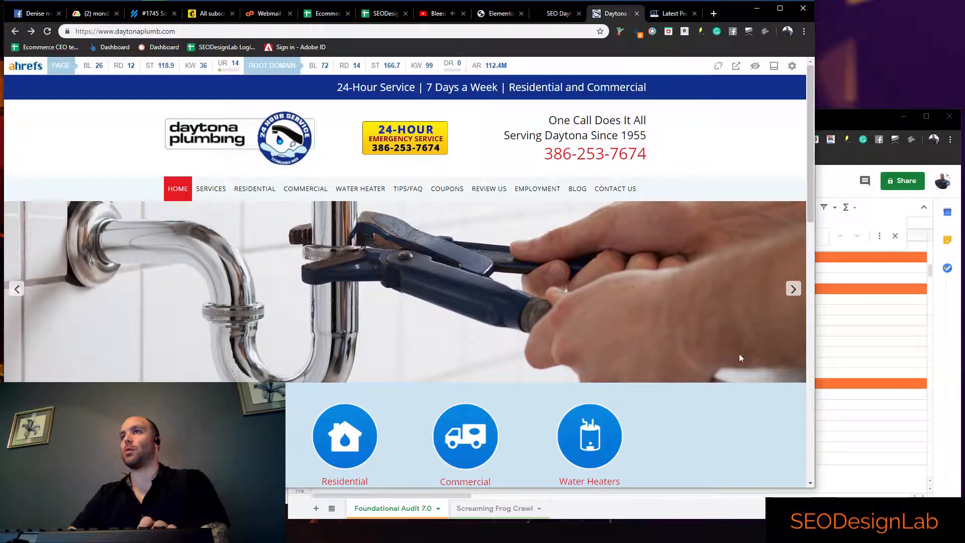
left_click(854, 394)
left_click(539, 407)
type("z")
left_click(557, 427)
left_click(542, 416)
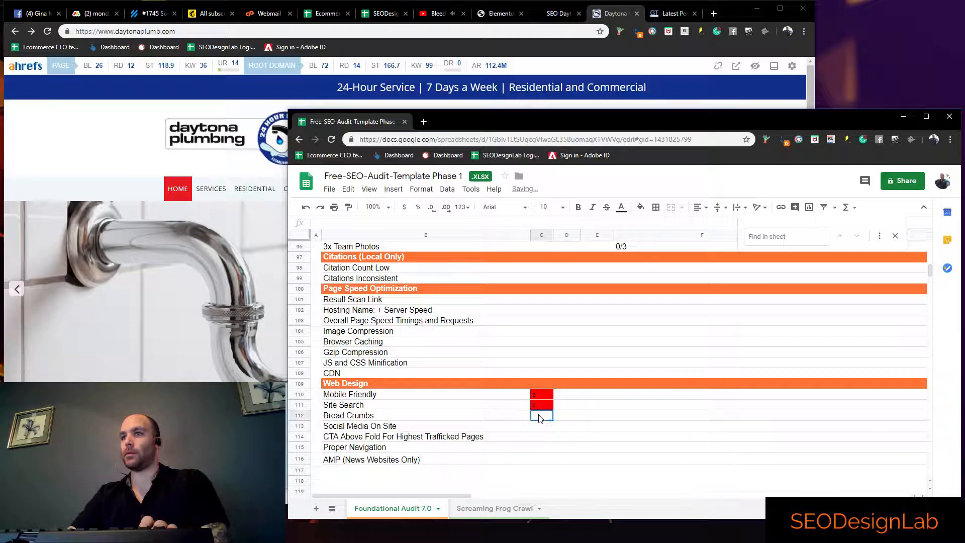
type("z")
left_click(541, 431)
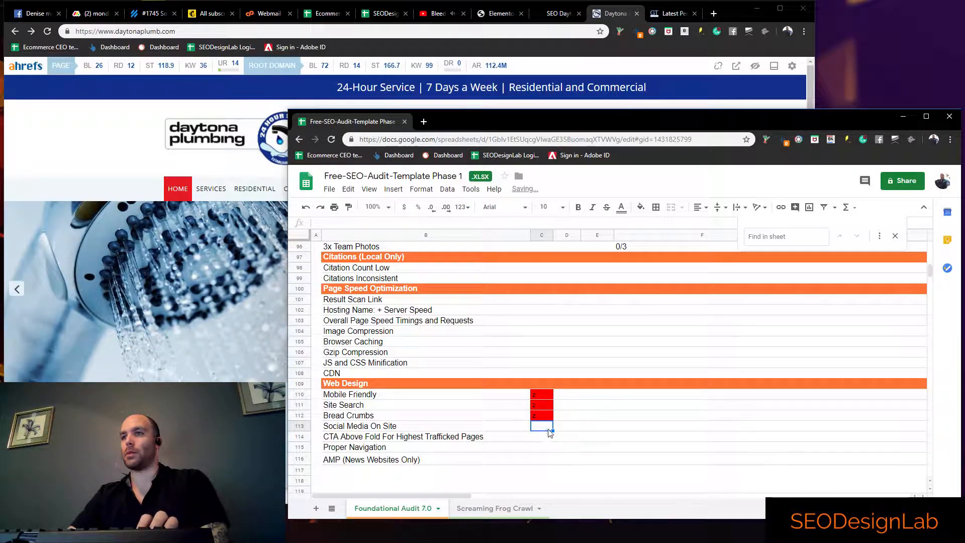
Examine the Daytona Plumbing homepage for social media links, testing where its Facebook share button leads and closing the share window
left_click(42, 218)
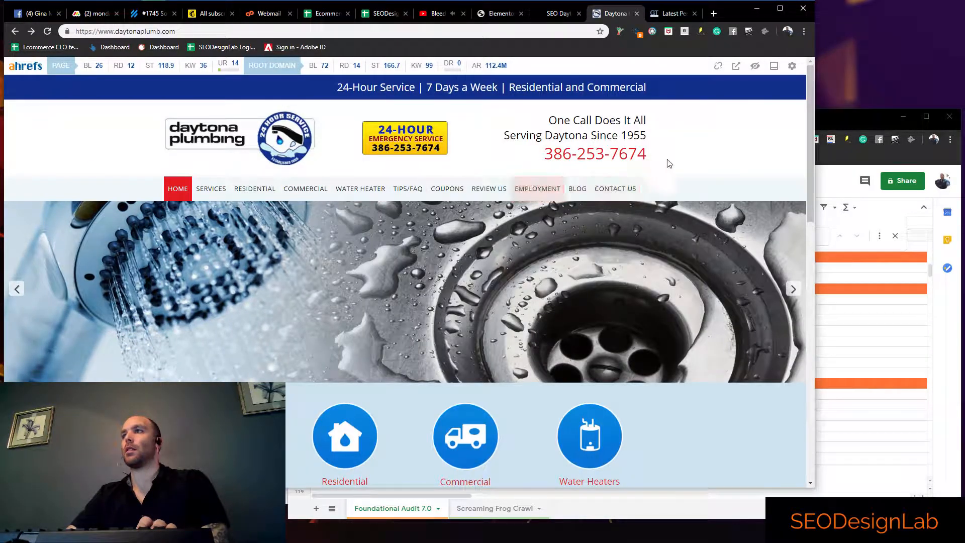
scroll(589, 268, "down", 5)
scroll(589, 268, "down", 8)
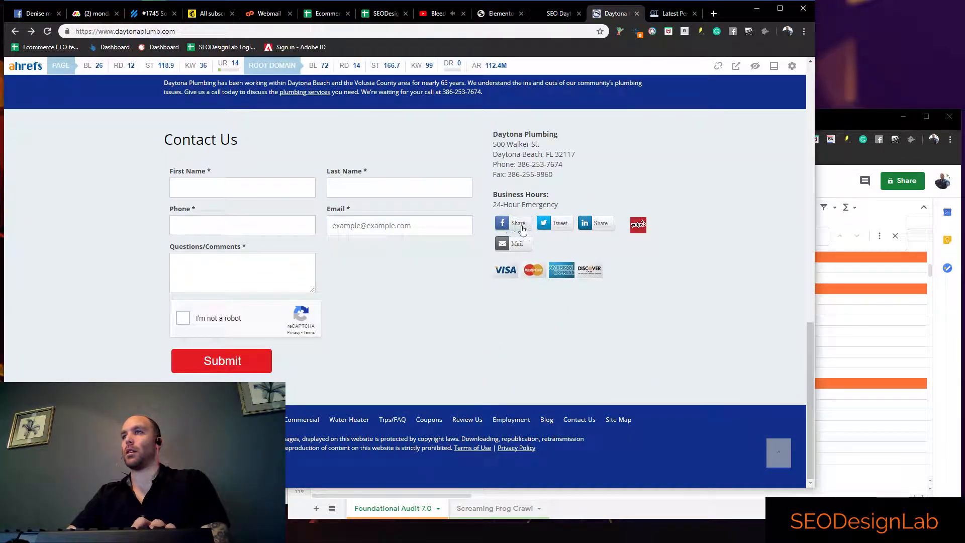
scroll(523, 229, "up", 1)
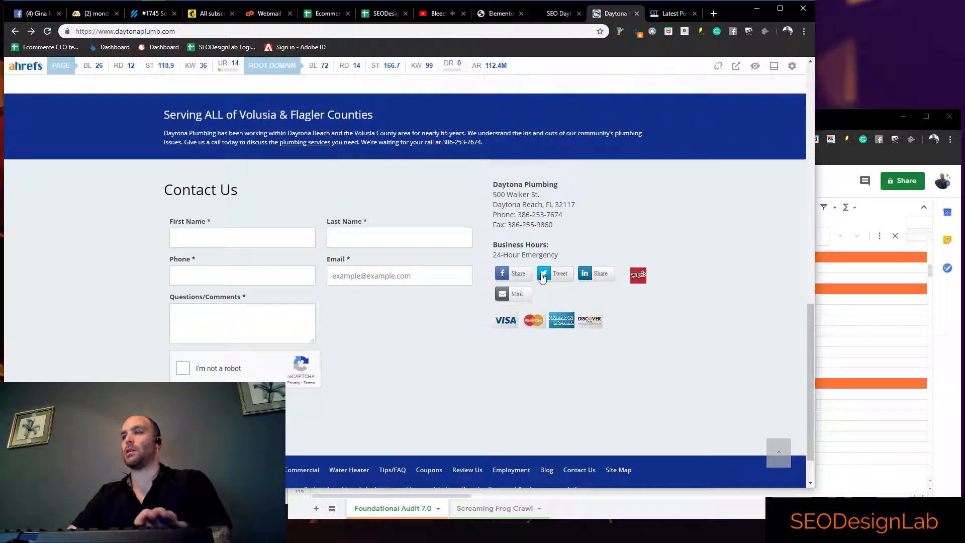
scroll(555, 294, "up", 15)
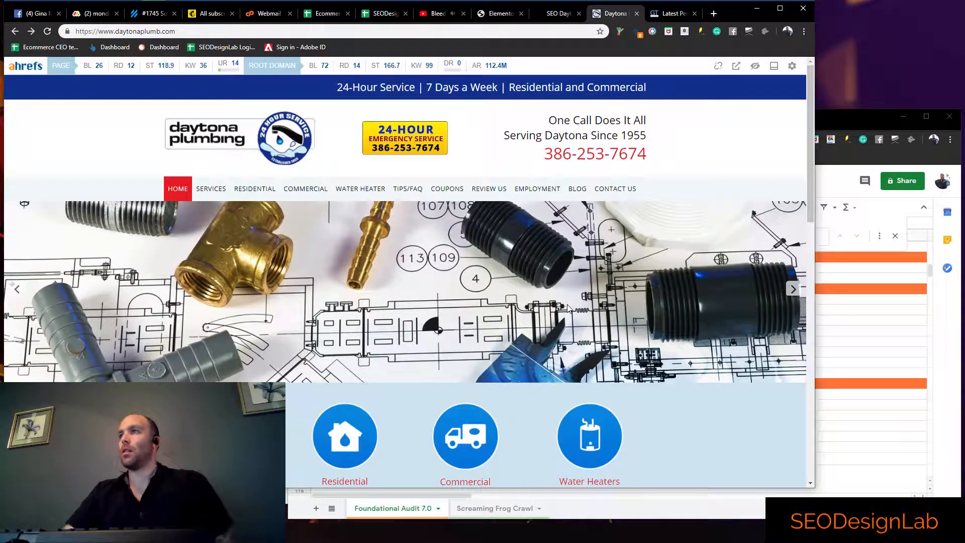
scroll(318, 227, "down", 14)
scroll(318, 226, "down", 3)
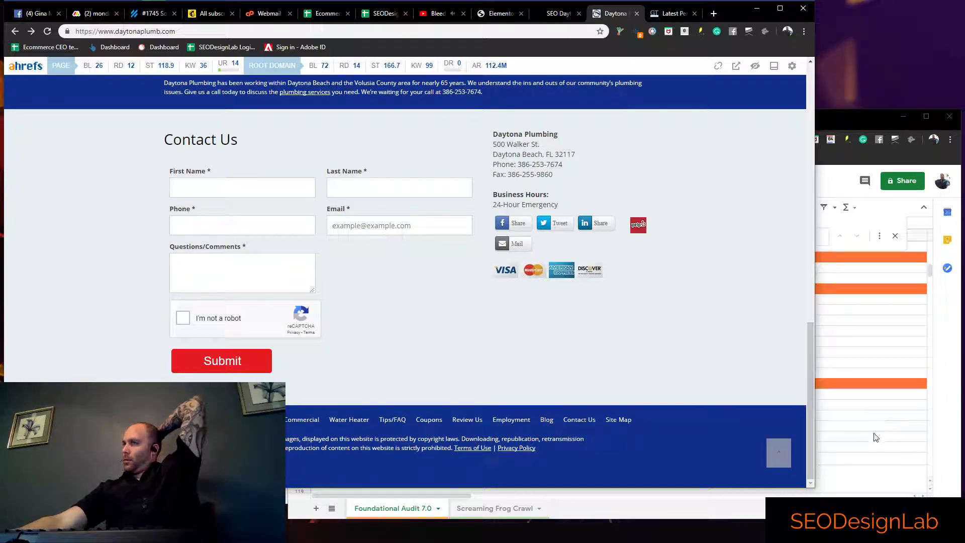
left_click(525, 224)
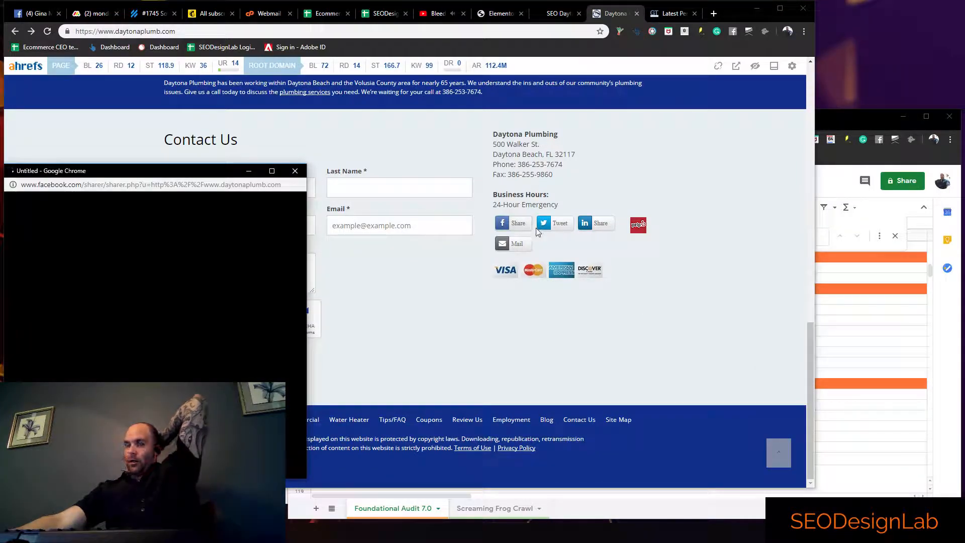
left_click(295, 171)
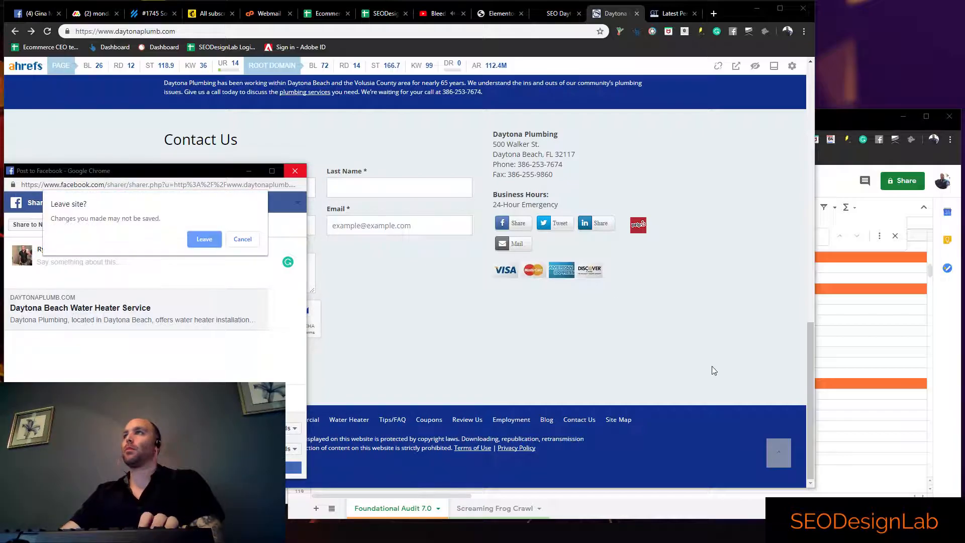
left_click(204, 240)
Mark Social Media On Site as failed in column C and add the note "Has share but no direct link to social" in column F
key("alt+Tab")
left_click(542, 426)
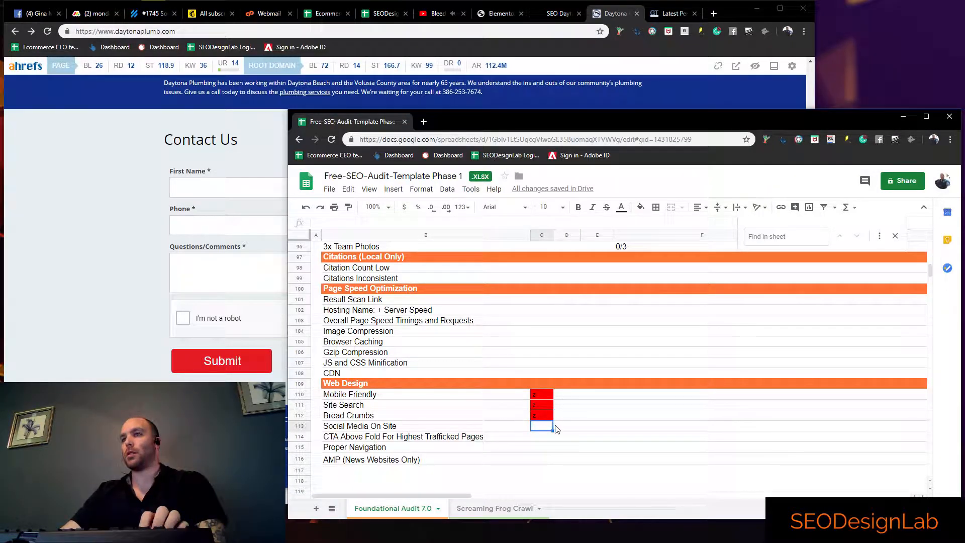
left_click(593, 429)
left_click(632, 427)
type("Has")
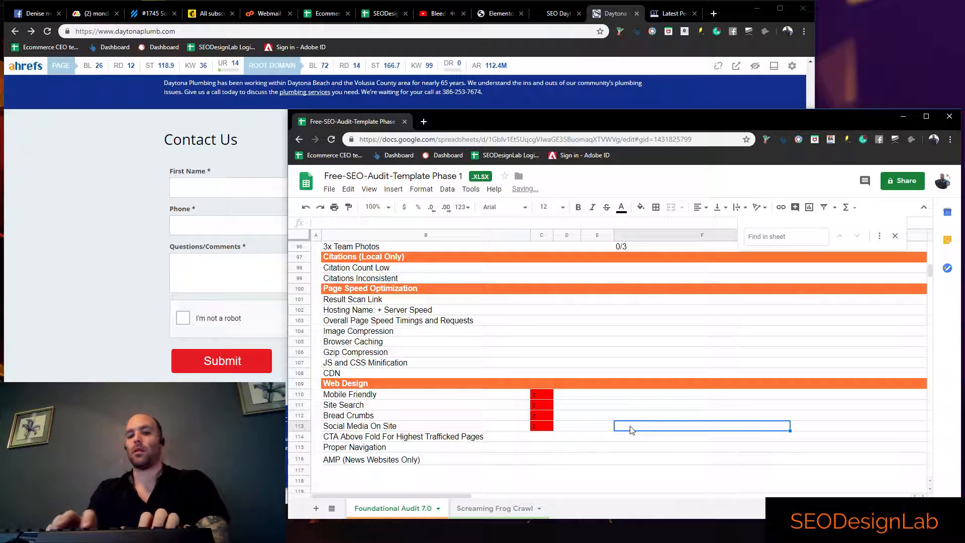
type(" shar")
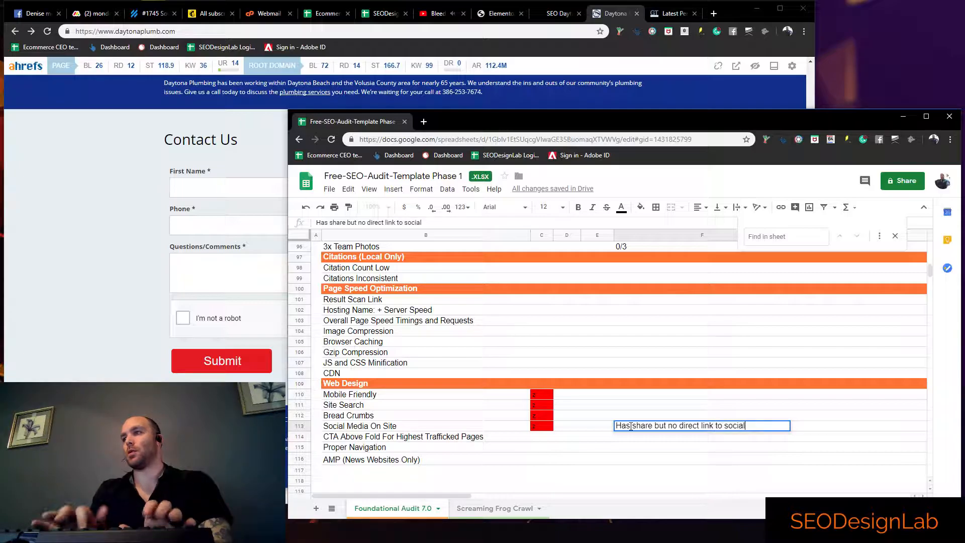
type("e but no direct link to social")
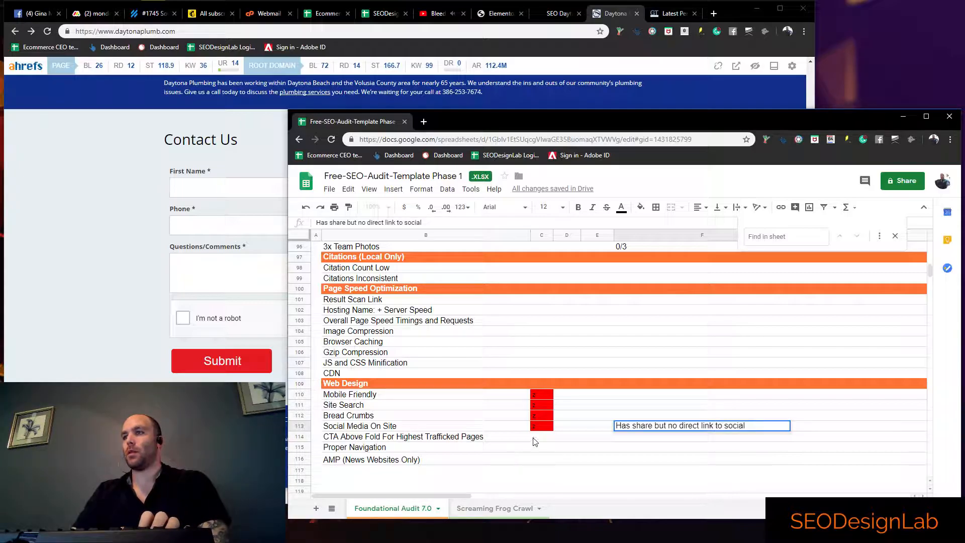
left_click(535, 438)
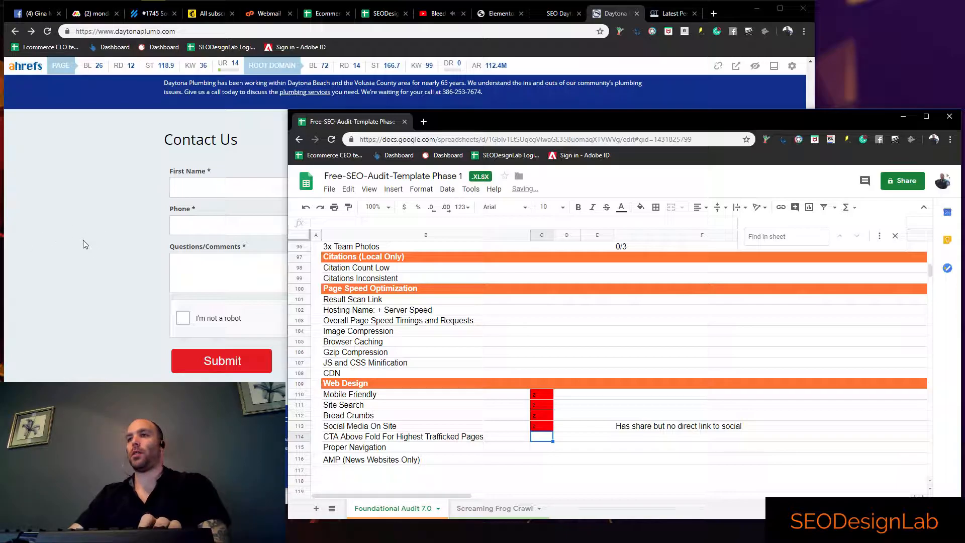
Check the Daytona Plumbing homepage for a call to action above the fold and mark the CTA Above Fold item with x in column C
left_click(83, 245)
scroll(83, 245, "up", 15)
scroll(346, 297, "down", 2)
scroll(352, 372, "up", 2)
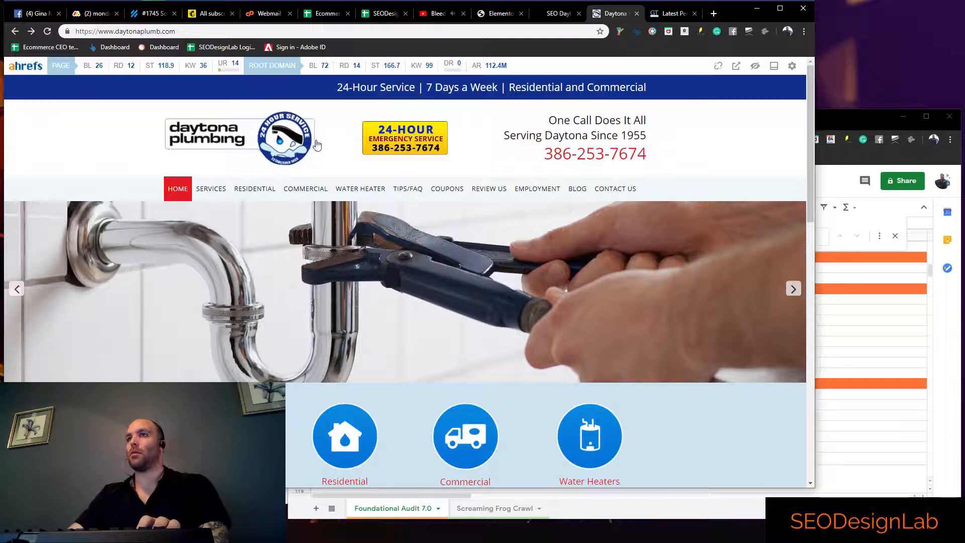
left_click(869, 352)
left_click(542, 436)
type("x")
key("Return")
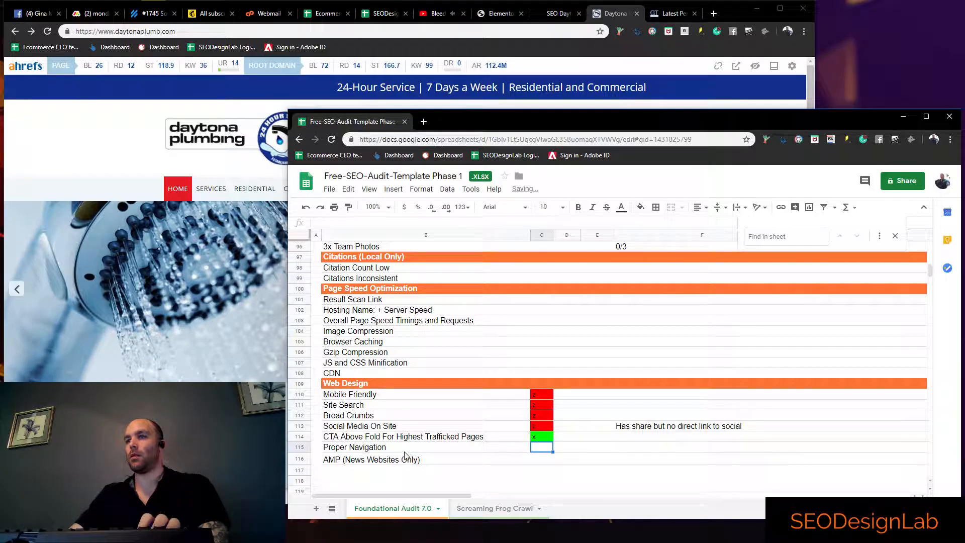
Mark the Proper Navigation item as failed with z in column C
type("z")
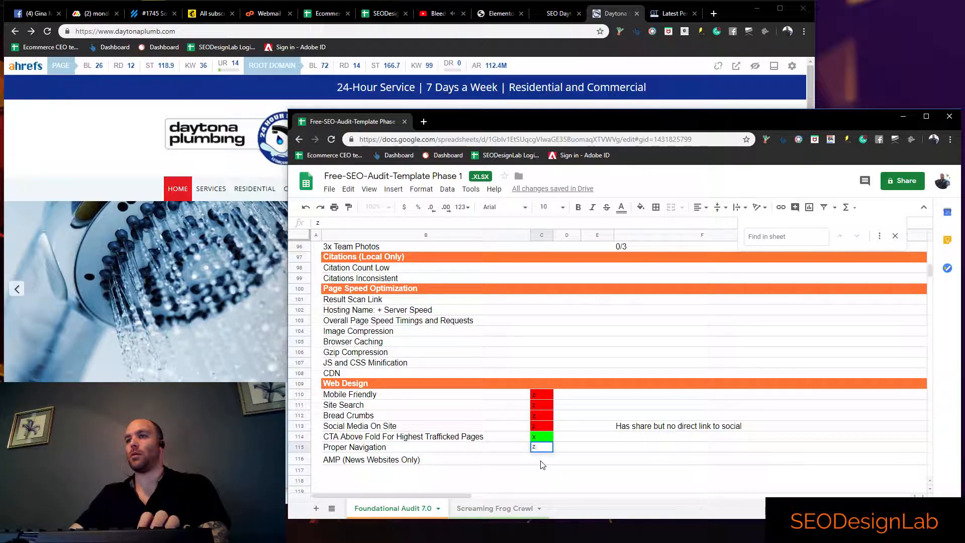
key("Return")
left_click(609, 451)
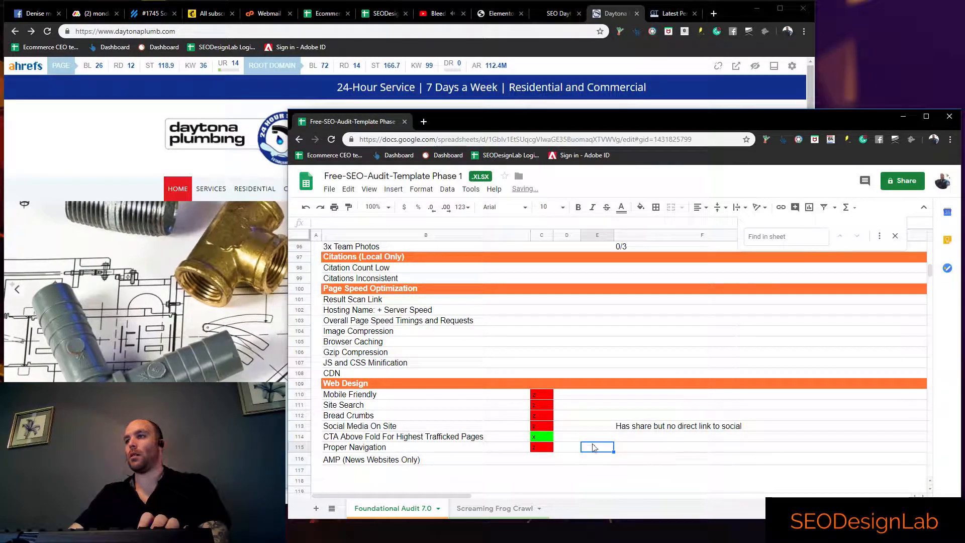
Review the audit sheet from Web Design back up to Schema Markup for items that still have no status in column C
scroll(567, 444, "down", 1)
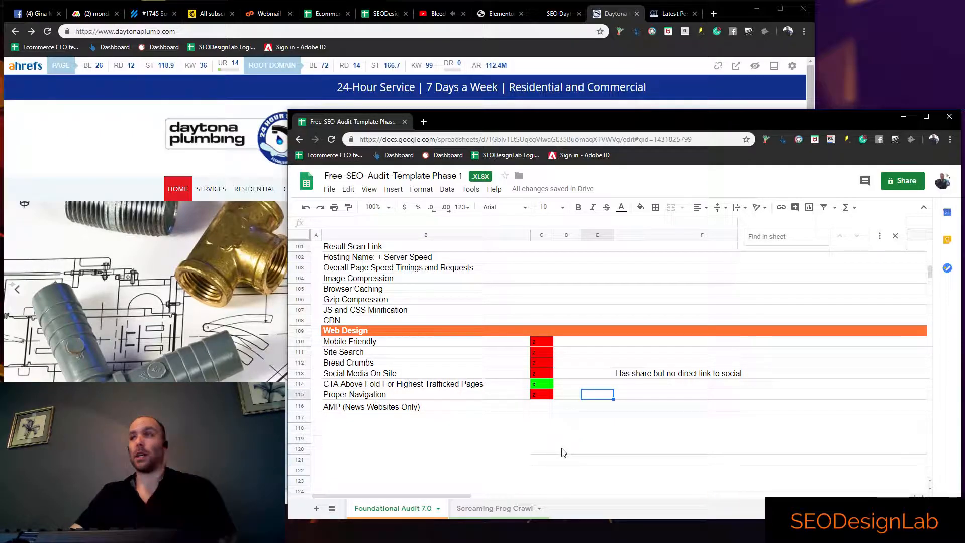
scroll(581, 455, "up", 2)
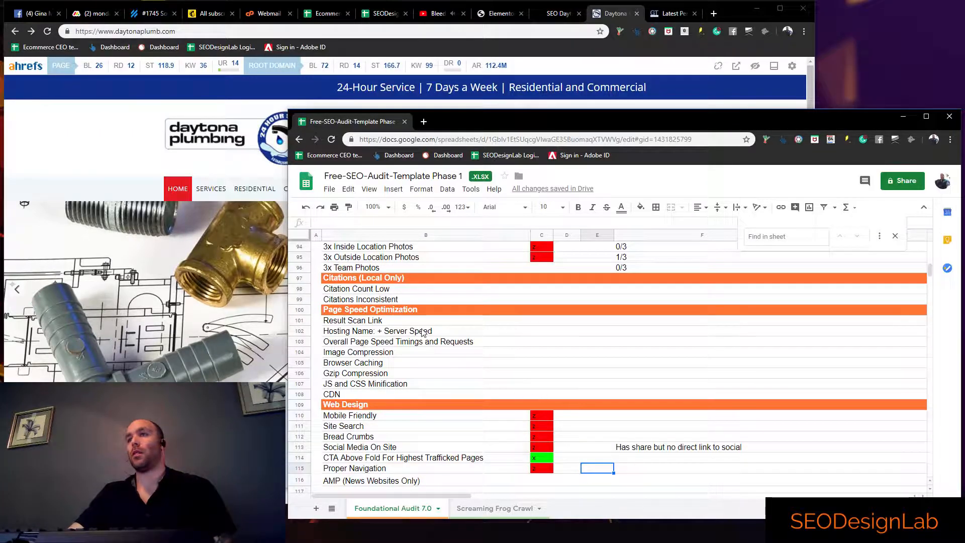
left_click(495, 331)
scroll(503, 372, "up", 1)
left_click(543, 378)
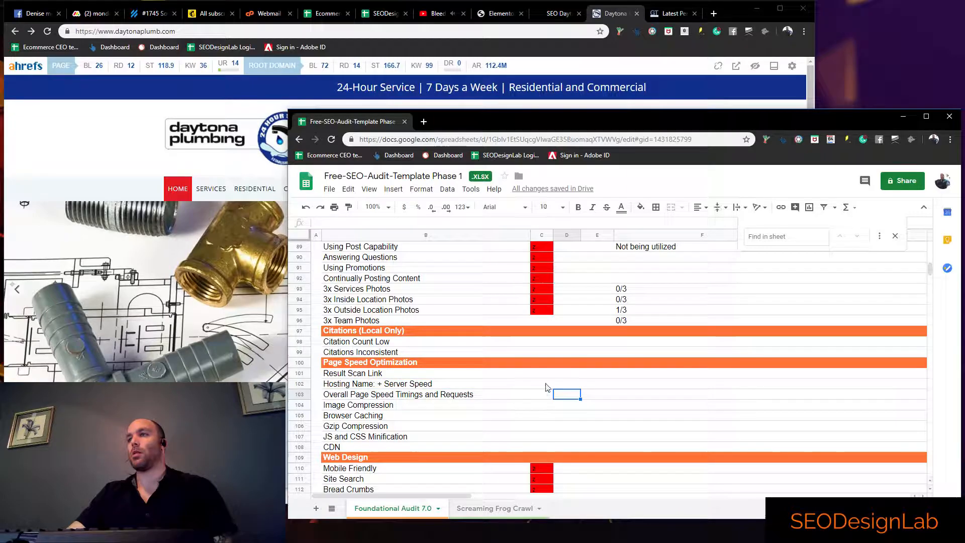
key("Up")
key("Up")
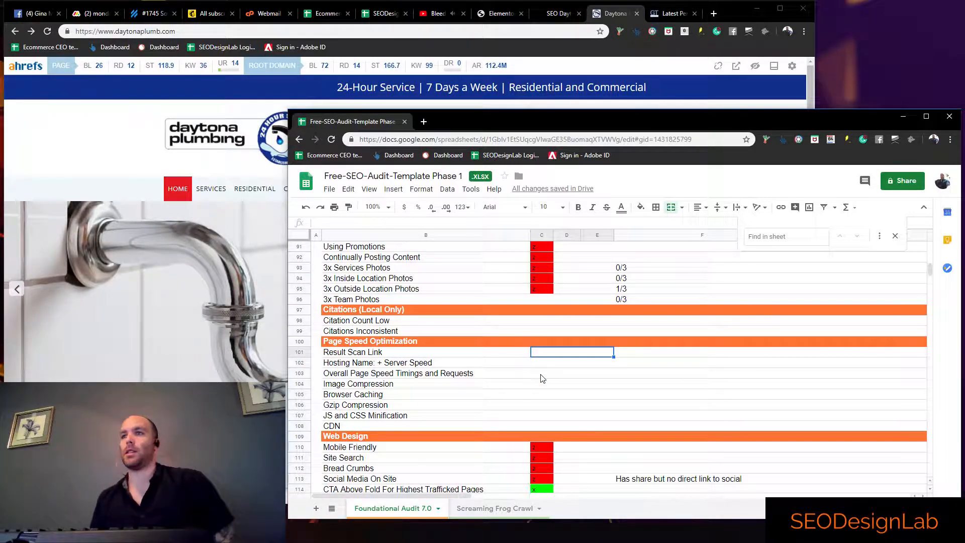
left_click(542, 333)
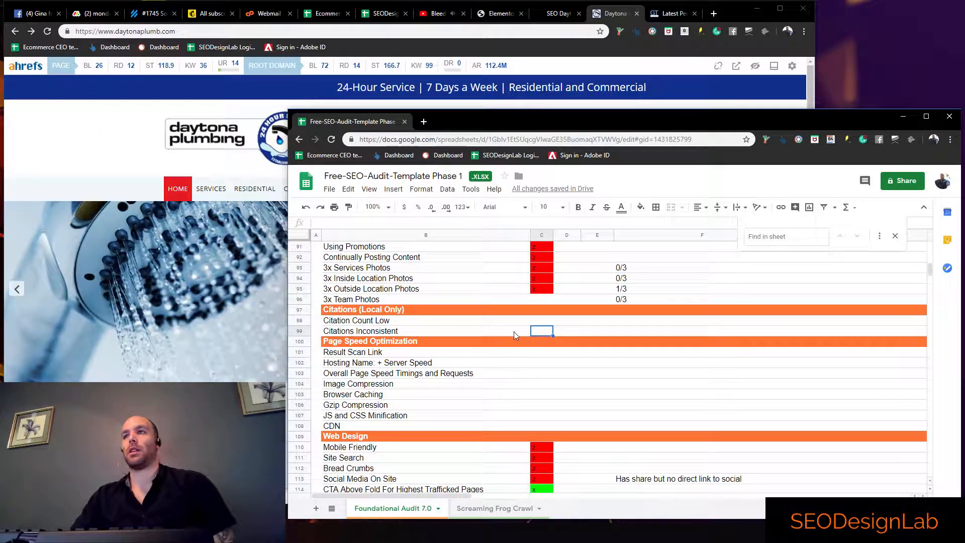
left_click(525, 350)
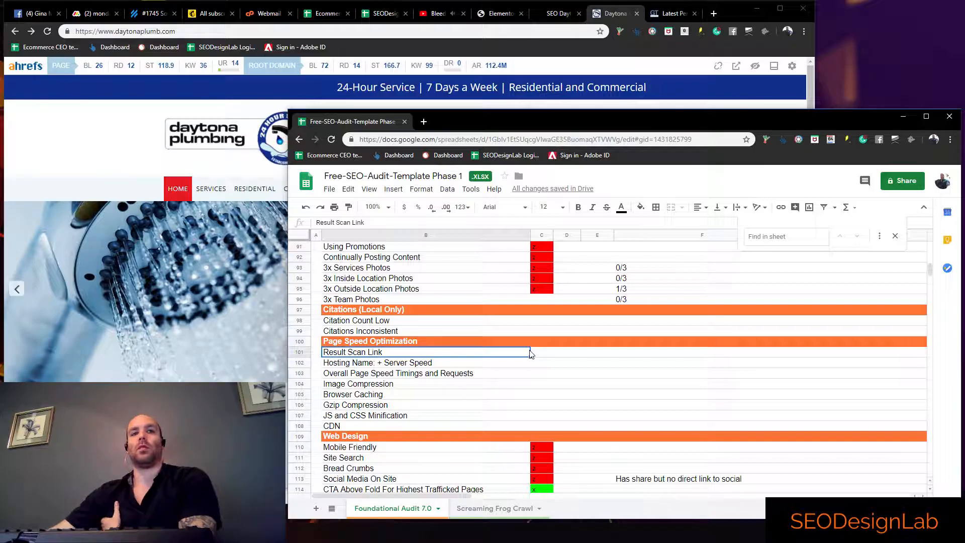
left_click(533, 321)
scroll(534, 331, "up", 1)
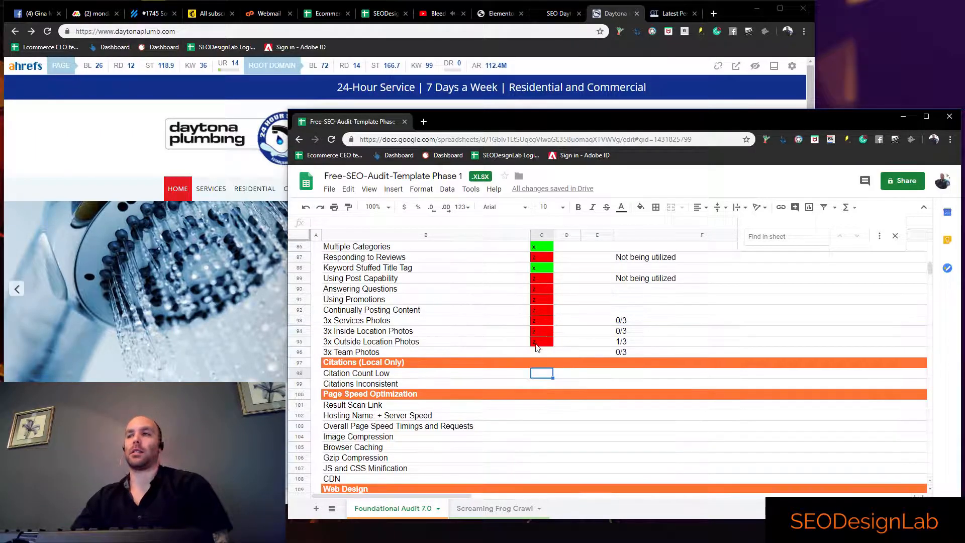
scroll(536, 345, "up", 5)
left_click(535, 353)
left_click(538, 394)
left_click(538, 404)
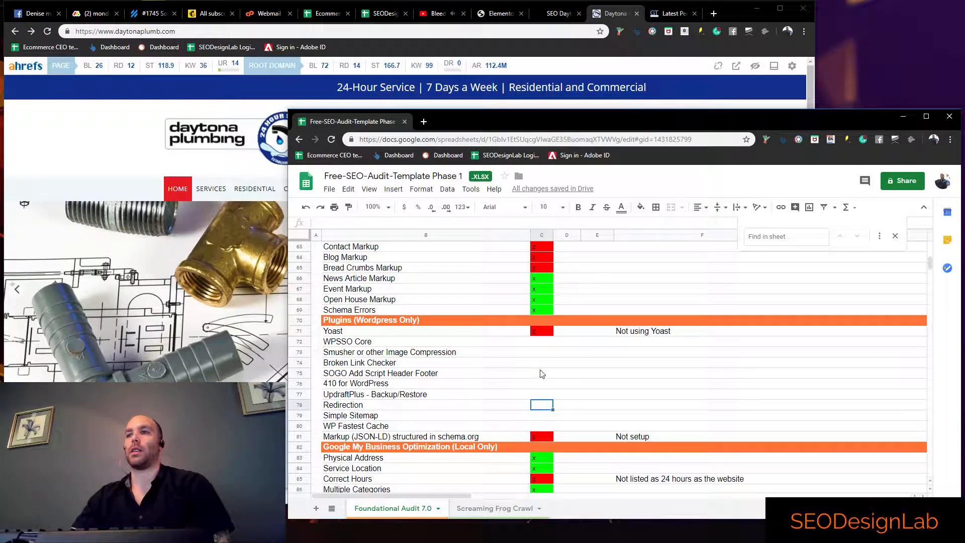
left_click(537, 374)
scroll(537, 382, "up", 3)
scroll(537, 399, "down", 2)
scroll(541, 377, "up", 5)
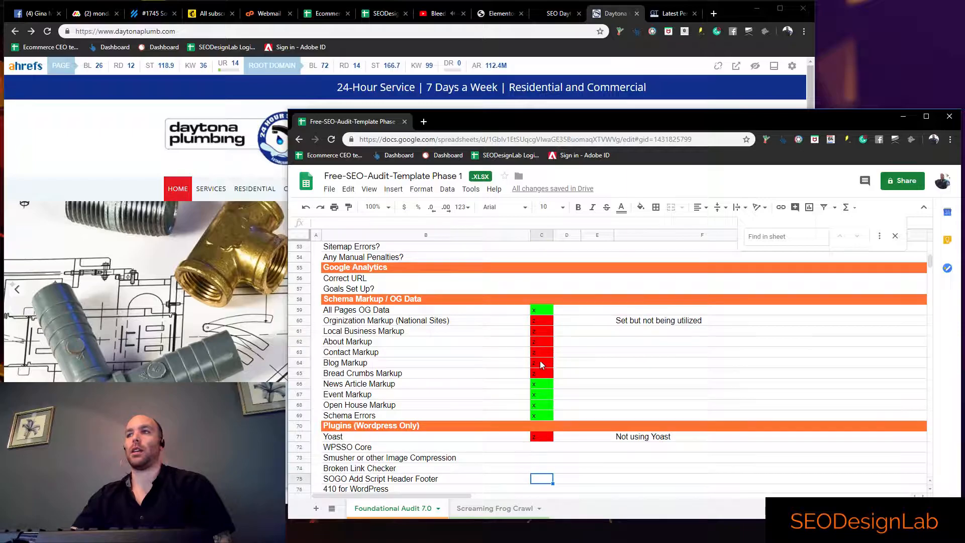
scroll(542, 352, "down", 10)
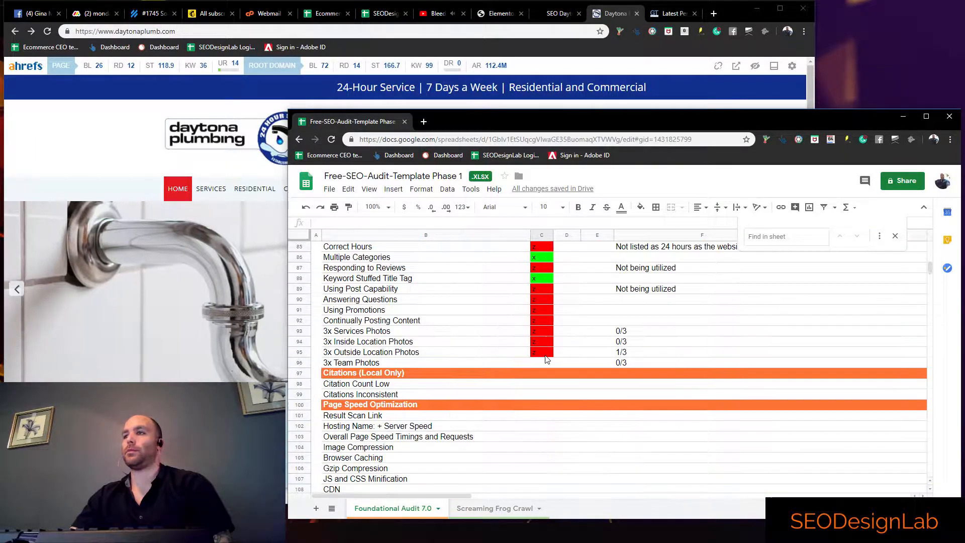
Copy the address of the GTmetrix report for daytonaplumb.com into column F of the Result Scan Link row
left_click(541, 314)
left_click(669, 15)
left_click(827, 405)
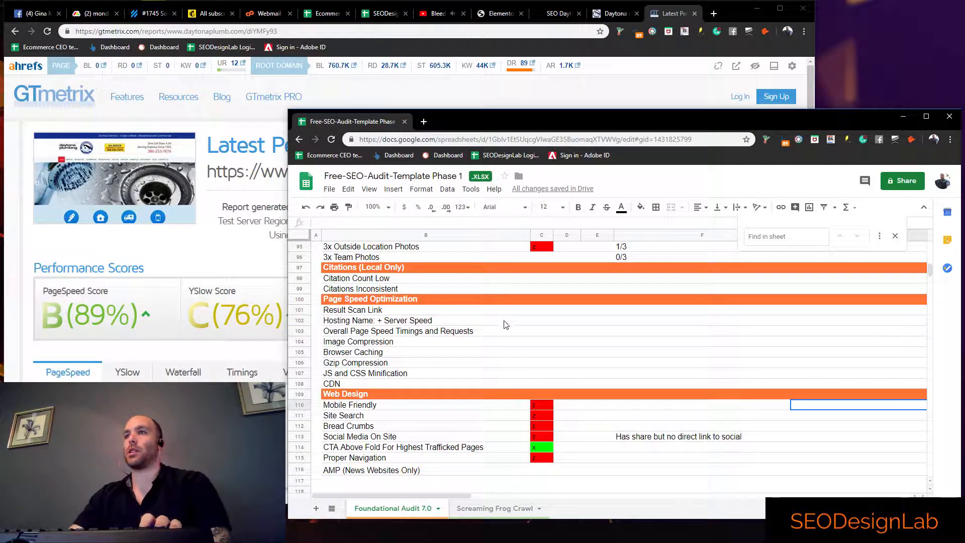
left_click(551, 315)
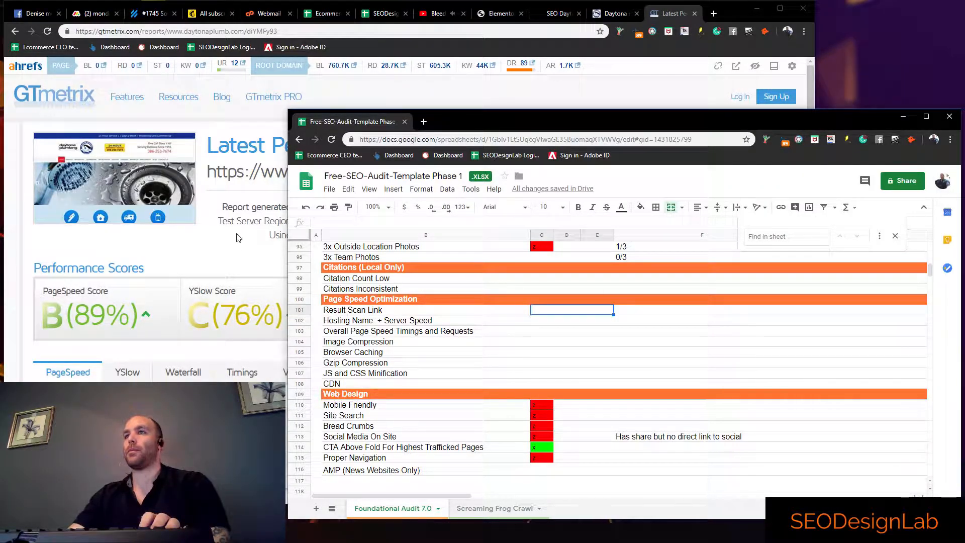
left_click(243, 4)
left_click(852, 357)
left_click(540, 313)
left_click(662, 312)
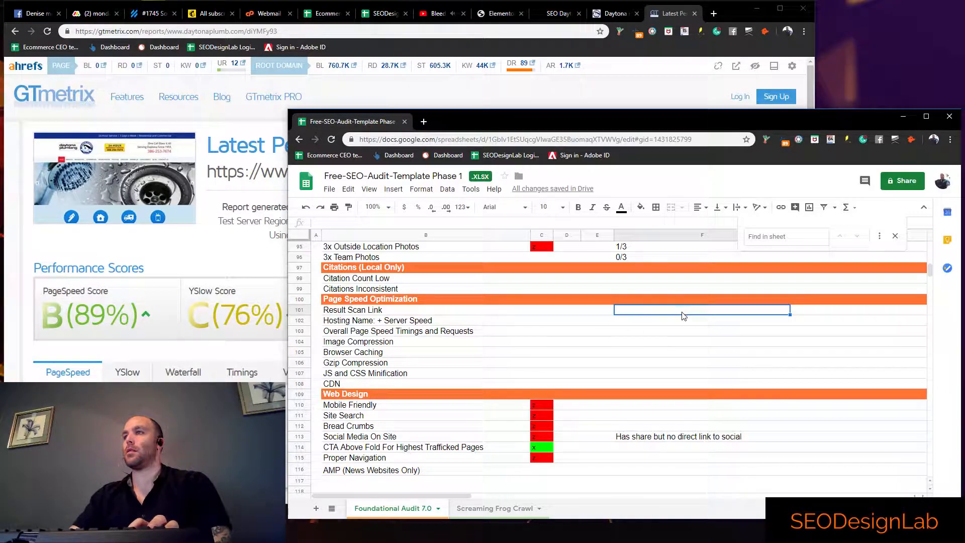
type("https://gtmetrix.com/reports/www.daytonaplumb.com/diYMFy93")
Mark the Result Scan Link item as passed with x in column C
left_click(542, 313)
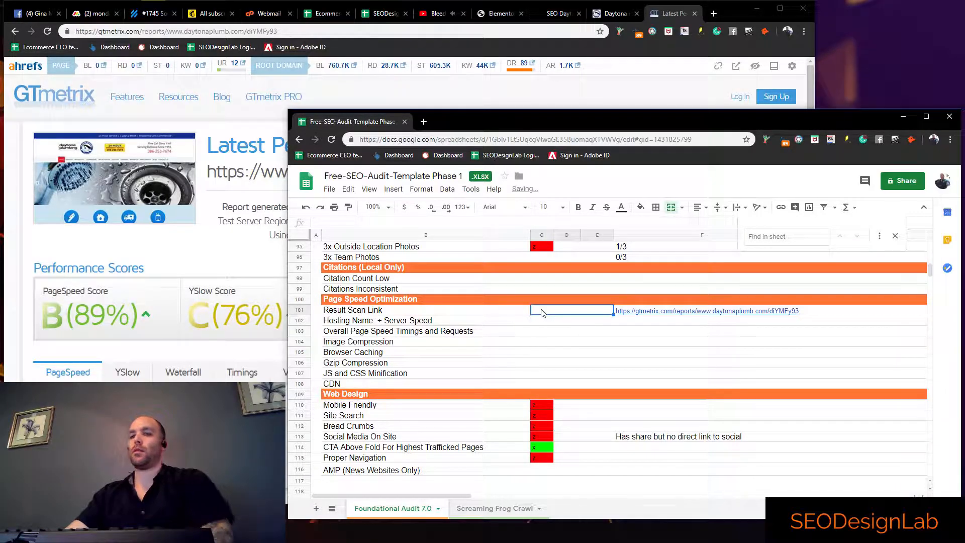
type("x")
key("Return")
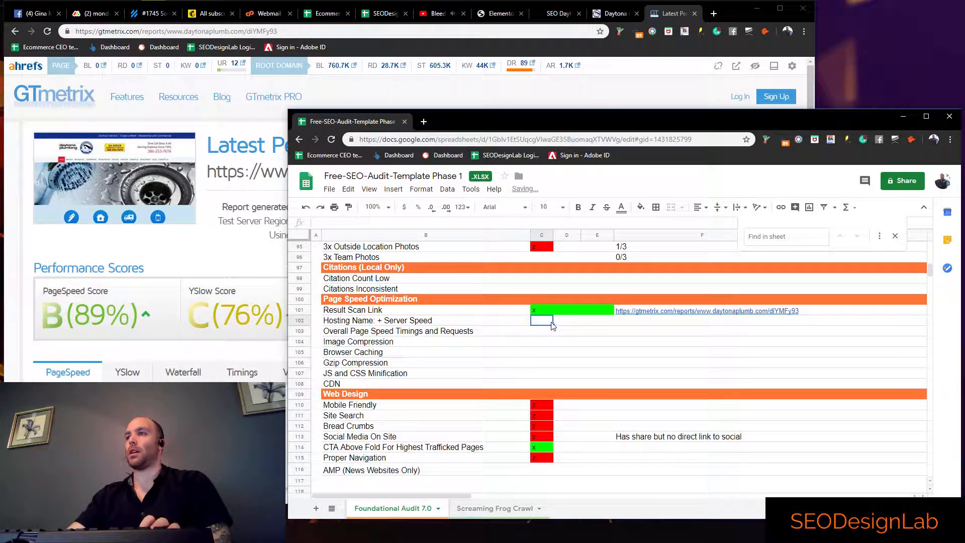
Examine the GTmetrix report for the site's load time, request count and PageSpeed recommendations
left_click(225, 259)
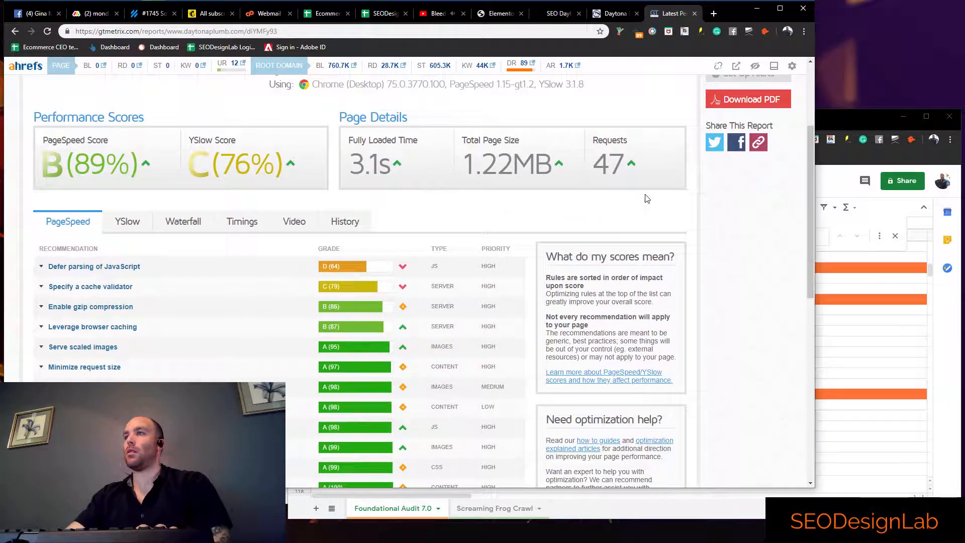
scroll(640, 197, "up", 3)
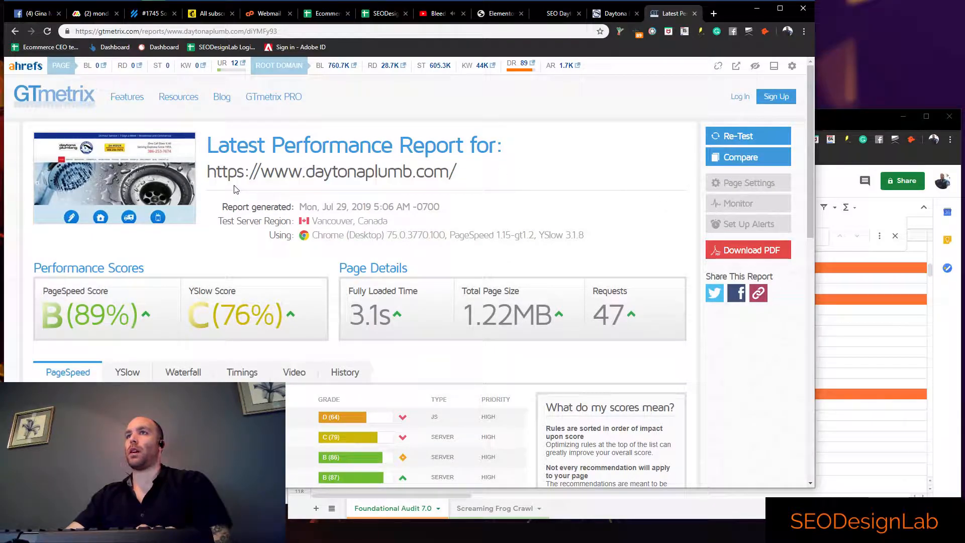
scroll(163, 250, "down", 2)
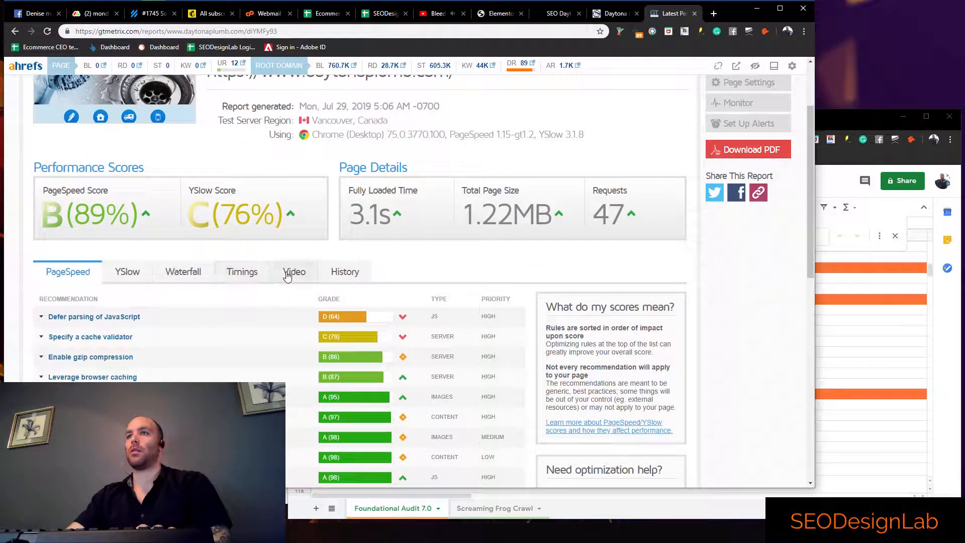
scroll(231, 274, "down", 10)
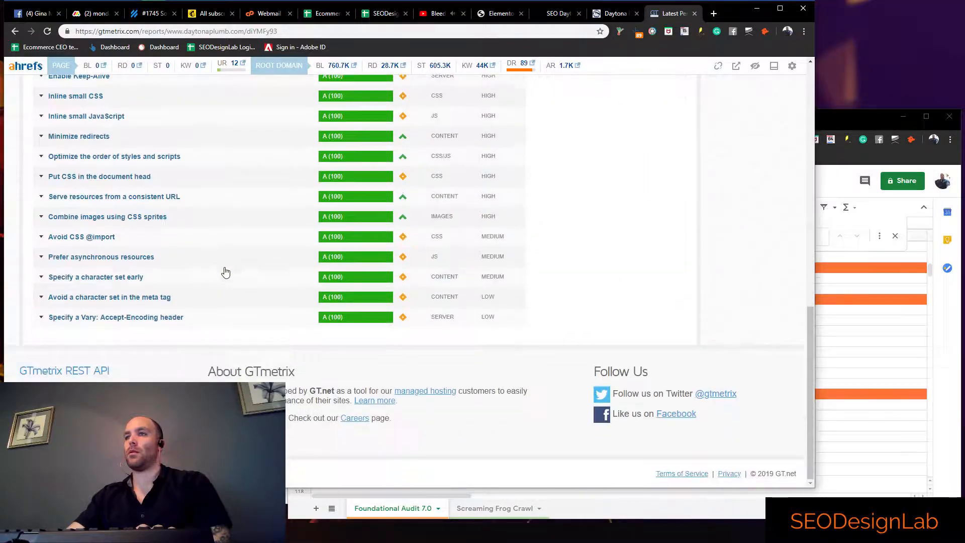
scroll(234, 274, "up", 12)
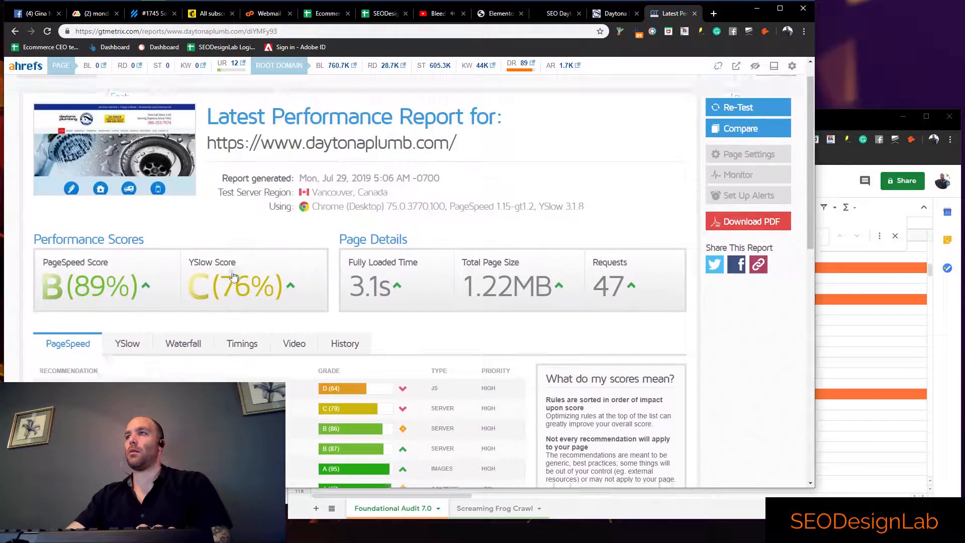
left_click(824, 346)
left_click(567, 322)
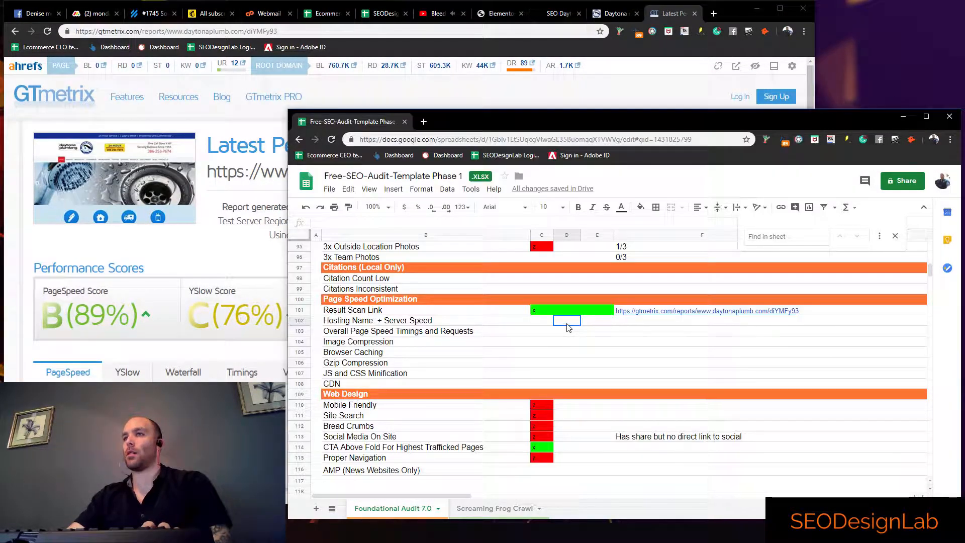
left_click(536, 332)
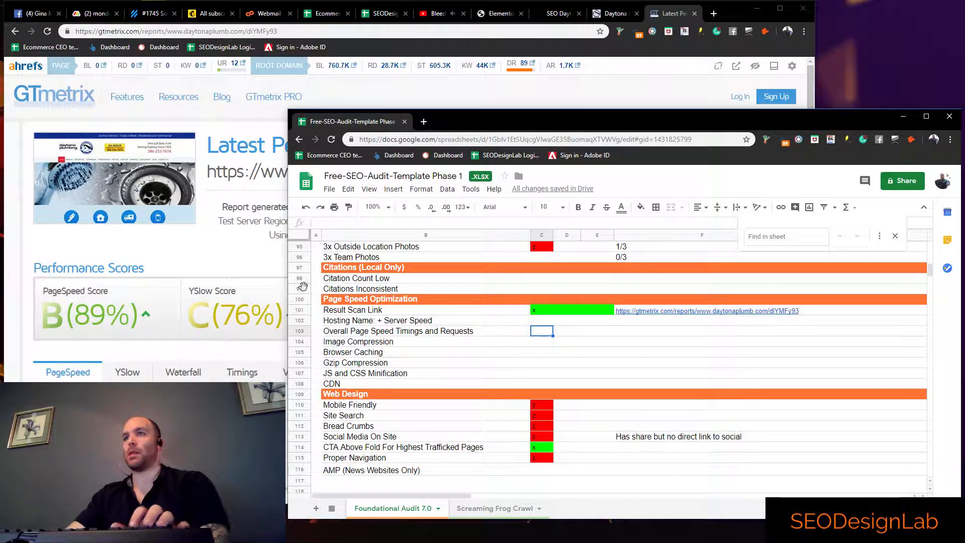
left_click(262, 268)
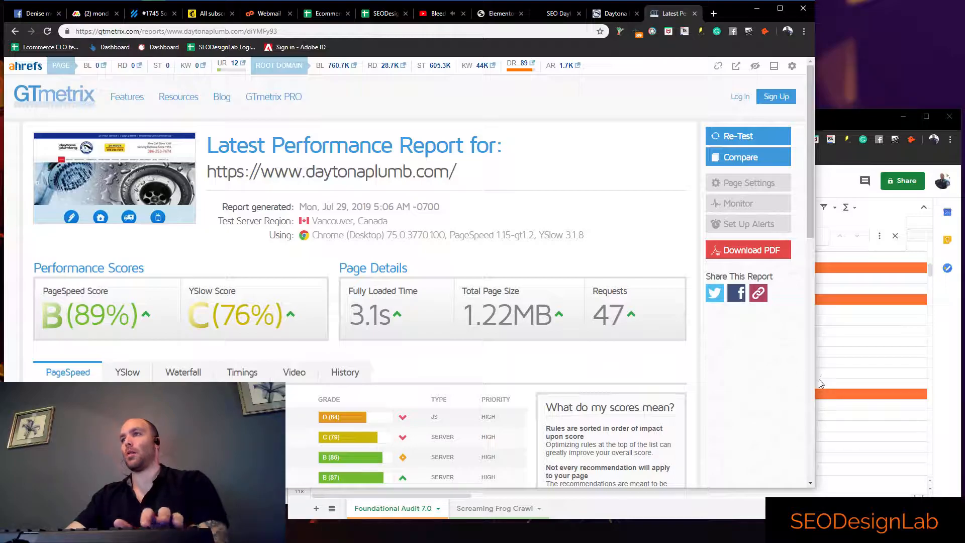
left_click(830, 371)
left_click(551, 330)
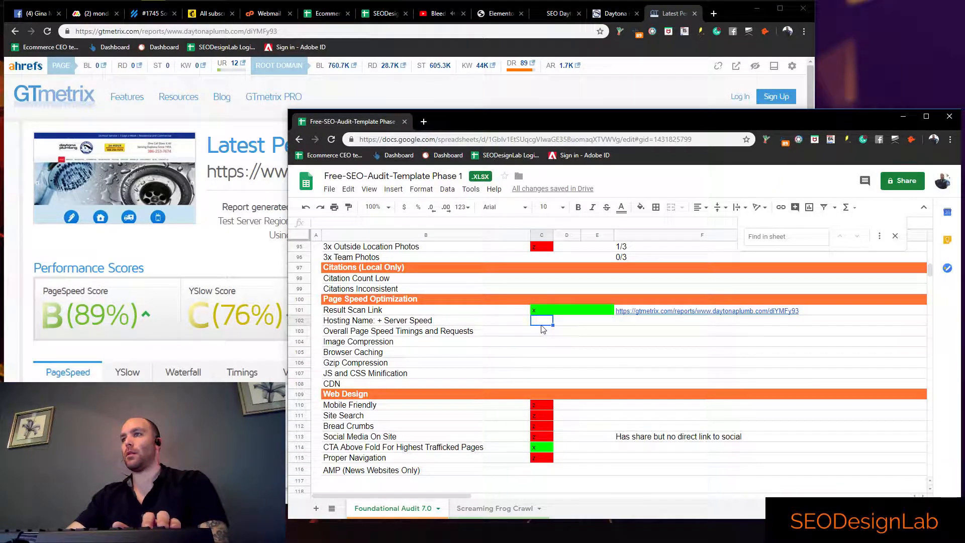
type("3.1")
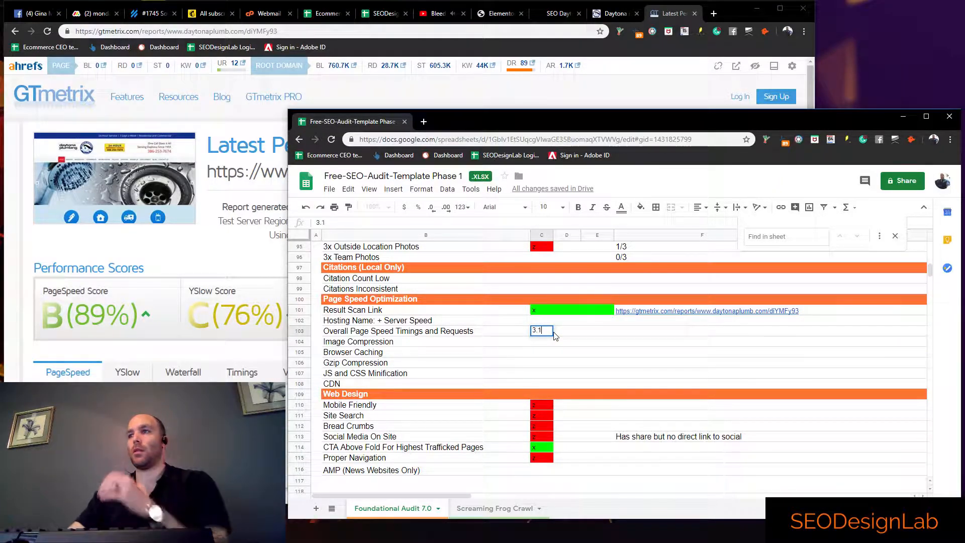
left_click(609, 352)
left_click(549, 334)
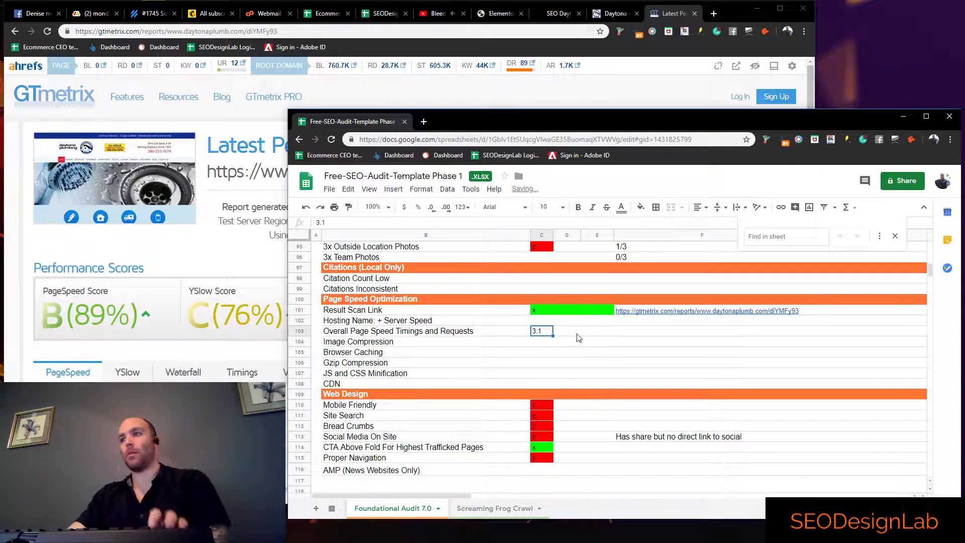
key("Delete")
Enter the note "3.1 At 47 requests" in column F of the Overall Page Speed Timings and Requests row
left_click(661, 333)
type("3.1")
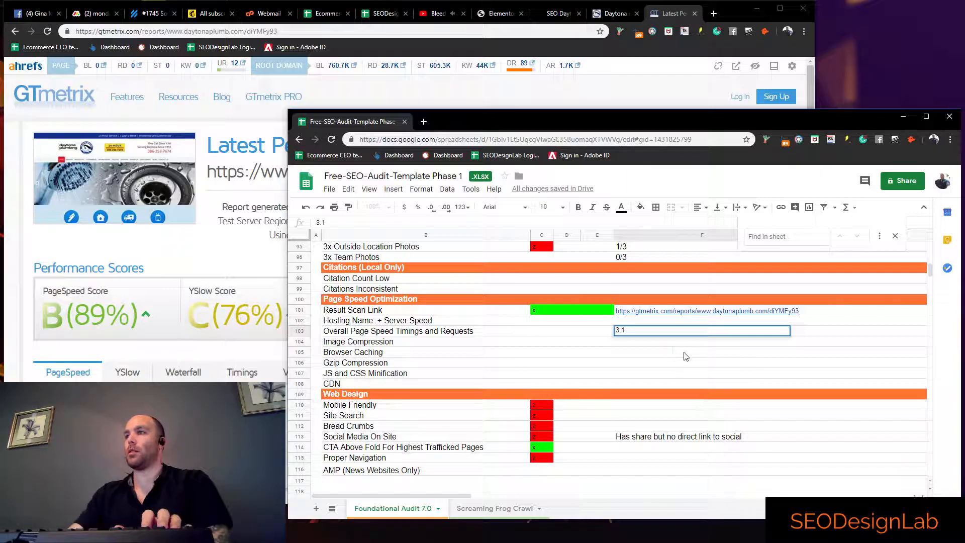
left_click(677, 349)
left_click(674, 333)
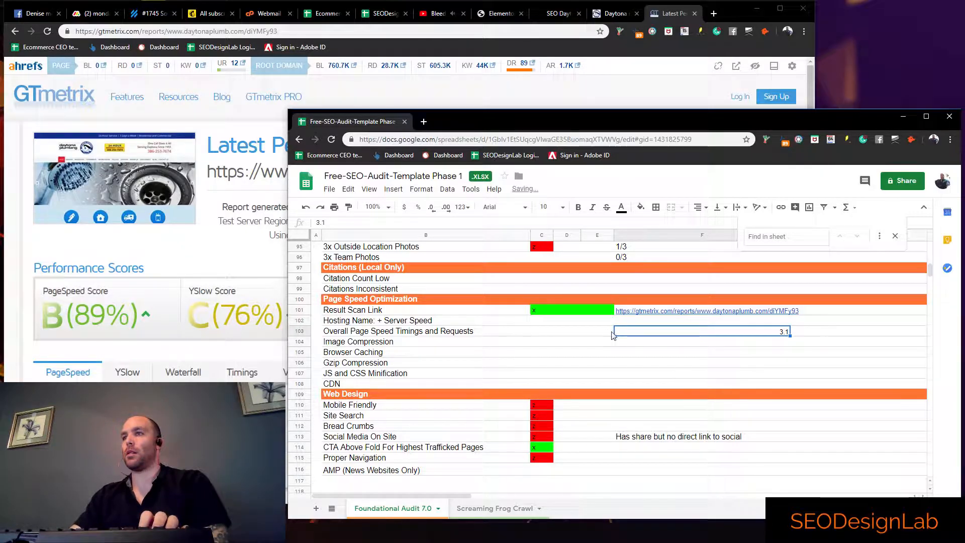
left_click(255, 260)
left_click(830, 365)
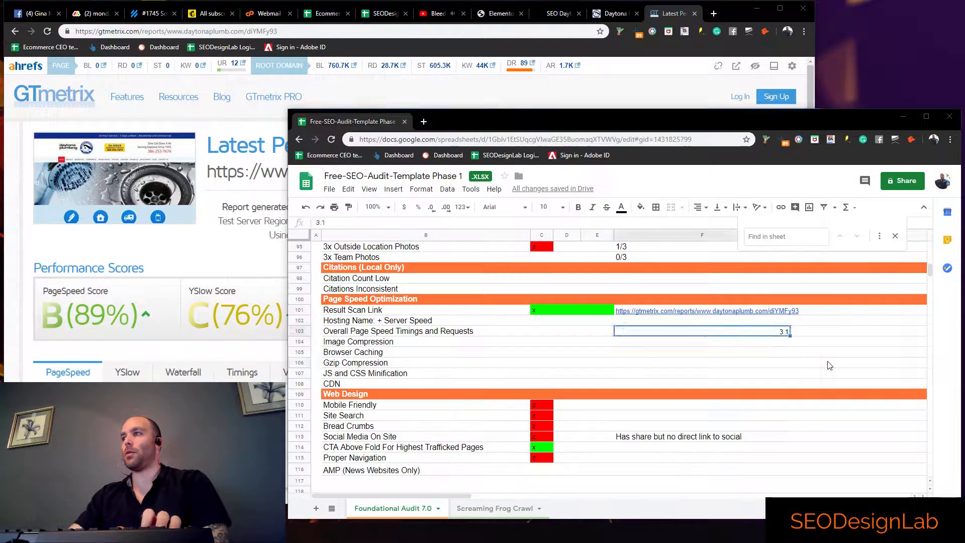
left_click(791, 335)
double_click(792, 335)
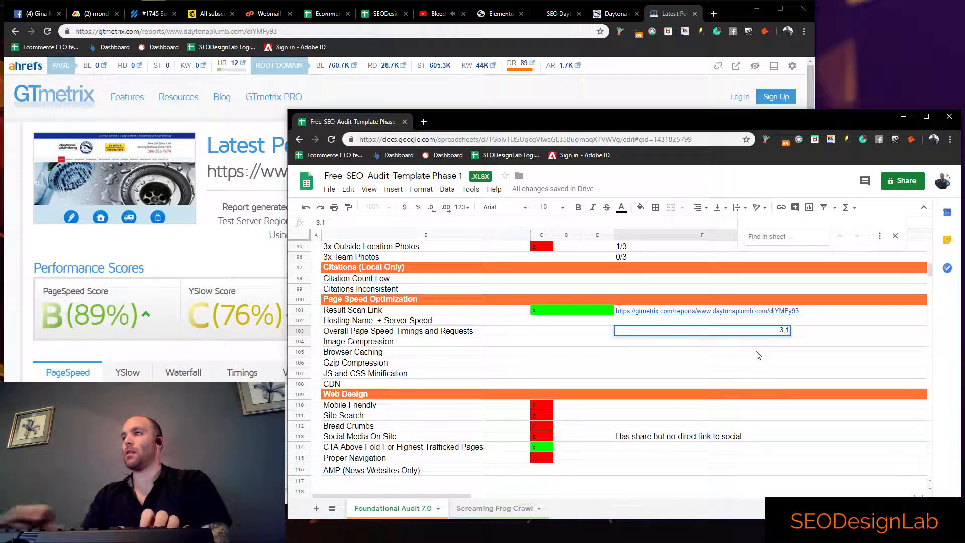
type("At 47")
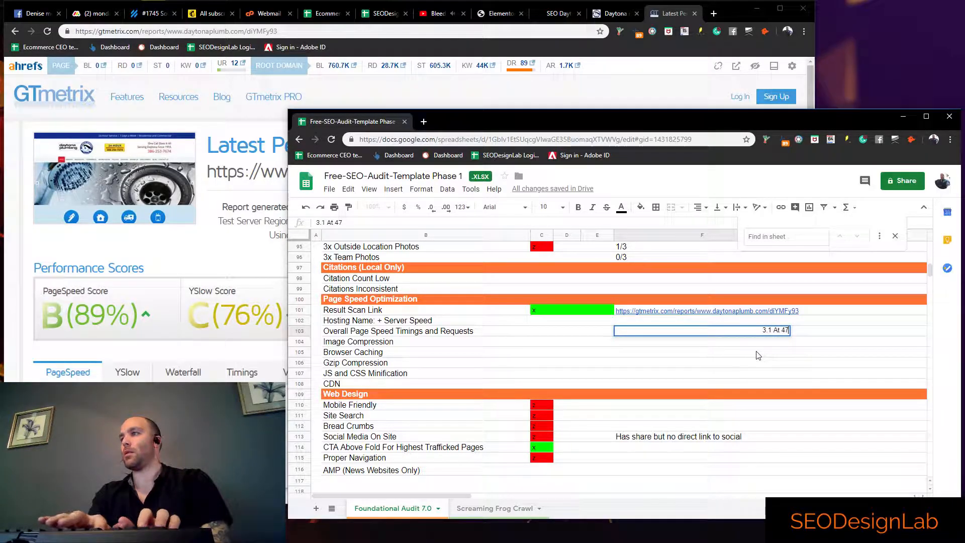
type(" requests")
key("Return")
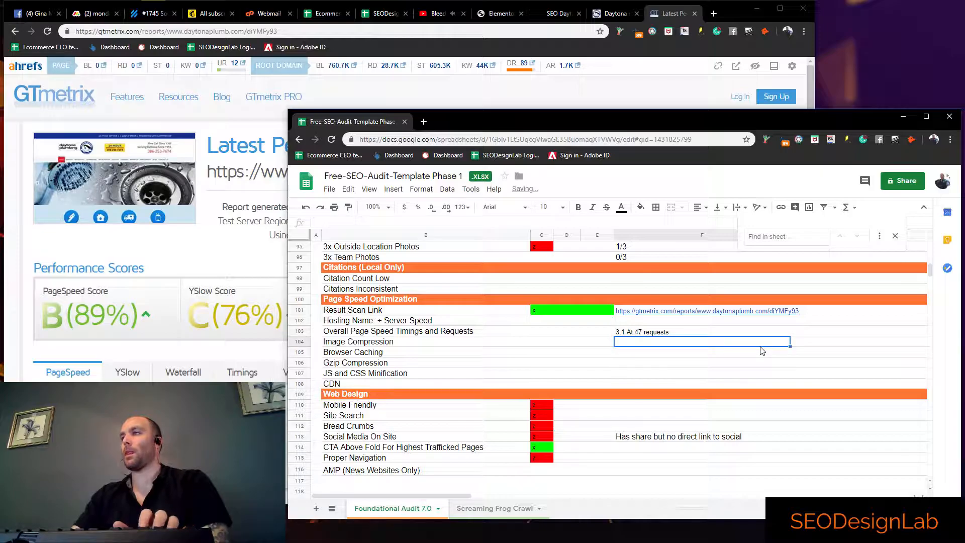
left_click(560, 333)
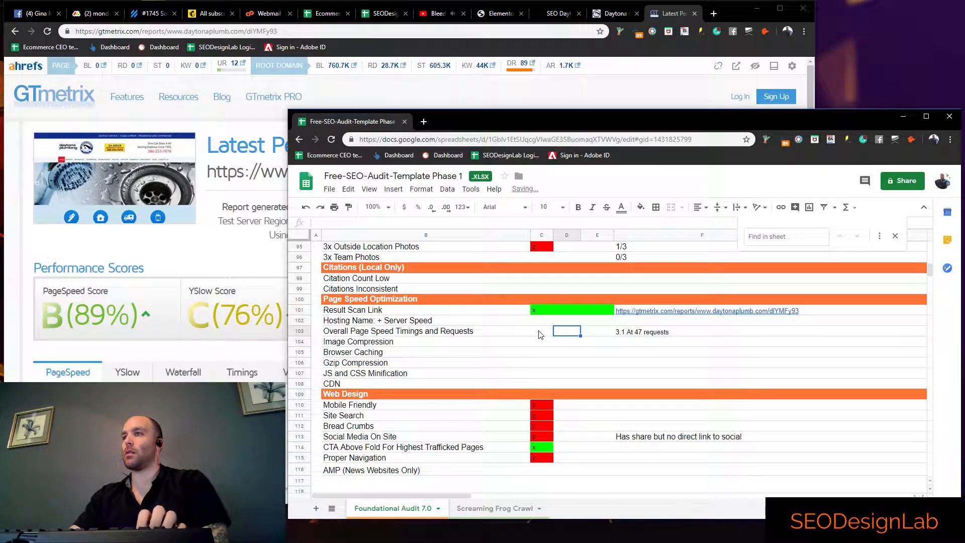
Mark the Overall Page Speed Timings and Requests item as passed with x in column C
left_click(544, 335)
type("z")
left_click(541, 349)
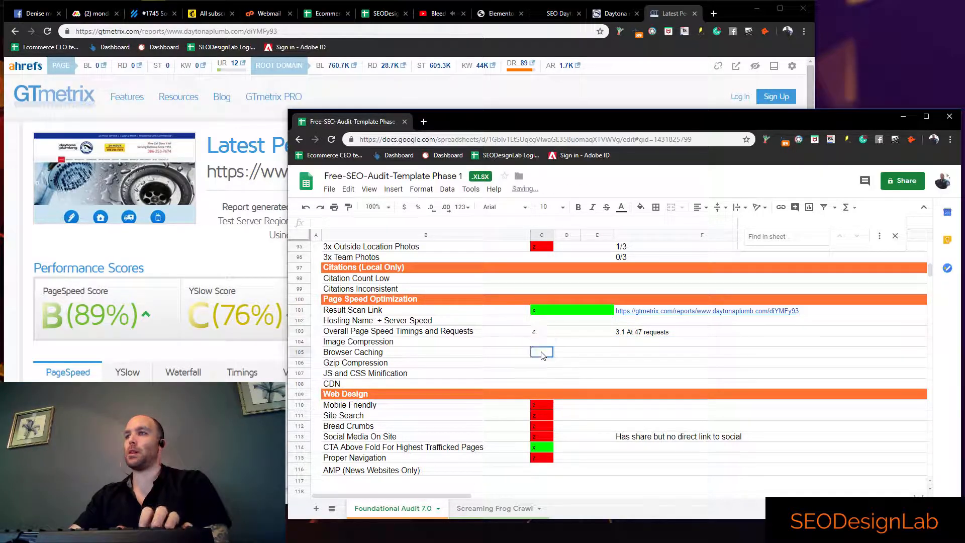
left_click(540, 334)
type("x")
left_click(543, 346)
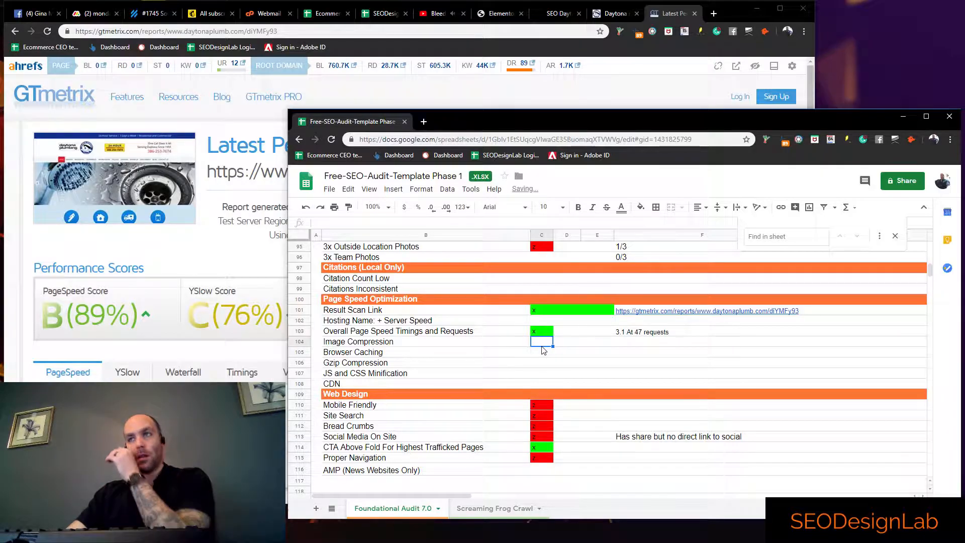
Check the GTmetrix PageSpeed and YSlow recommendations, and mark Image Compression as passed with x in column C of the audit sheet
key("alt+Tab")
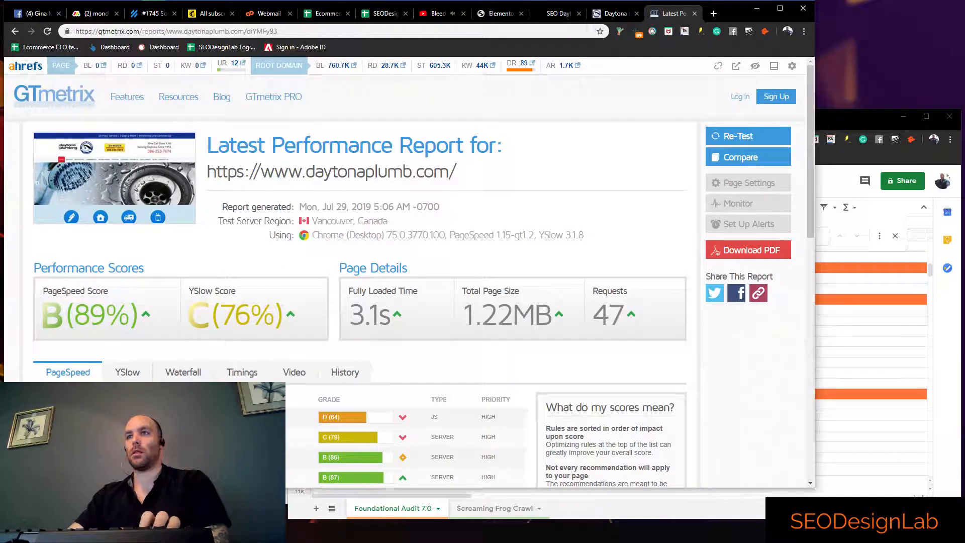
scroll(141, 326, "down", 1)
left_click(143, 332)
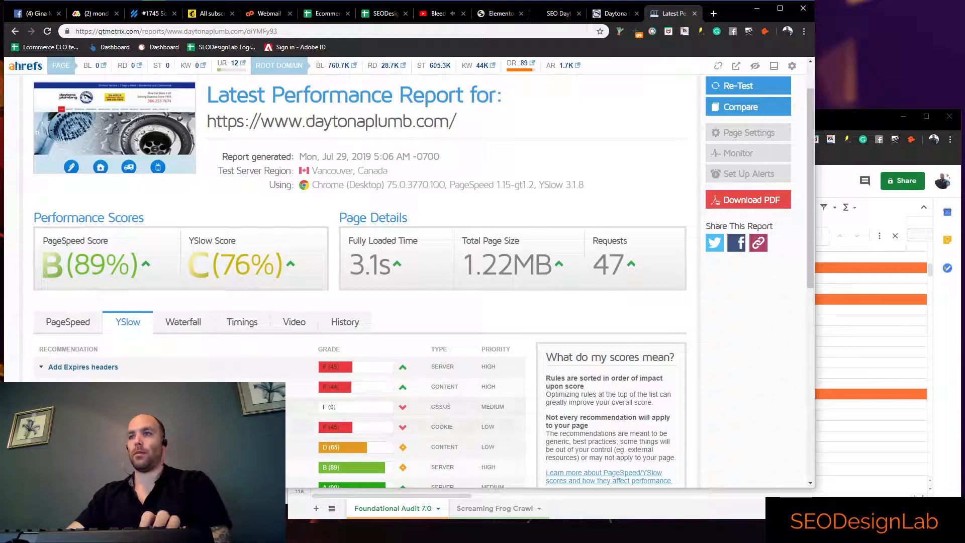
left_click(69, 323)
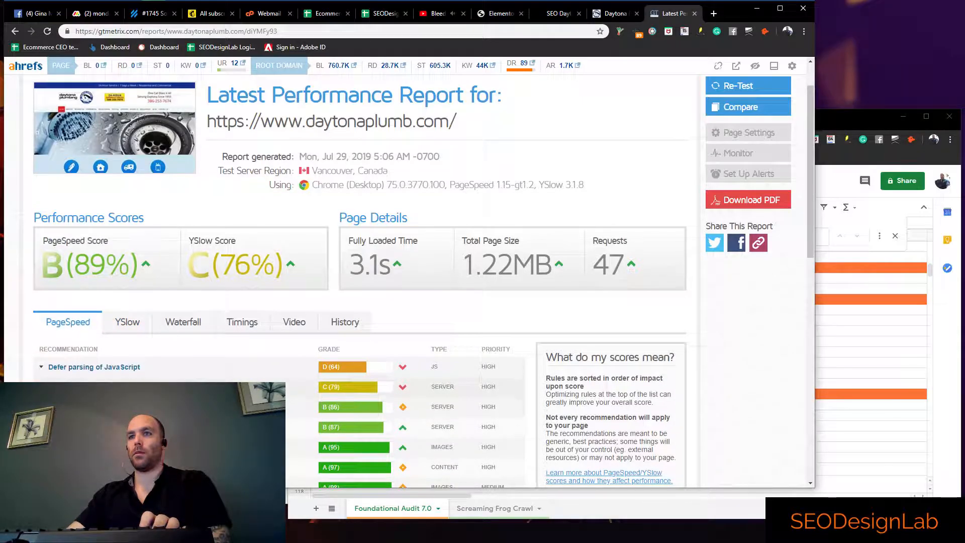
scroll(115, 372, "down", 1)
left_click(863, 353)
left_click(547, 342)
key("Return")
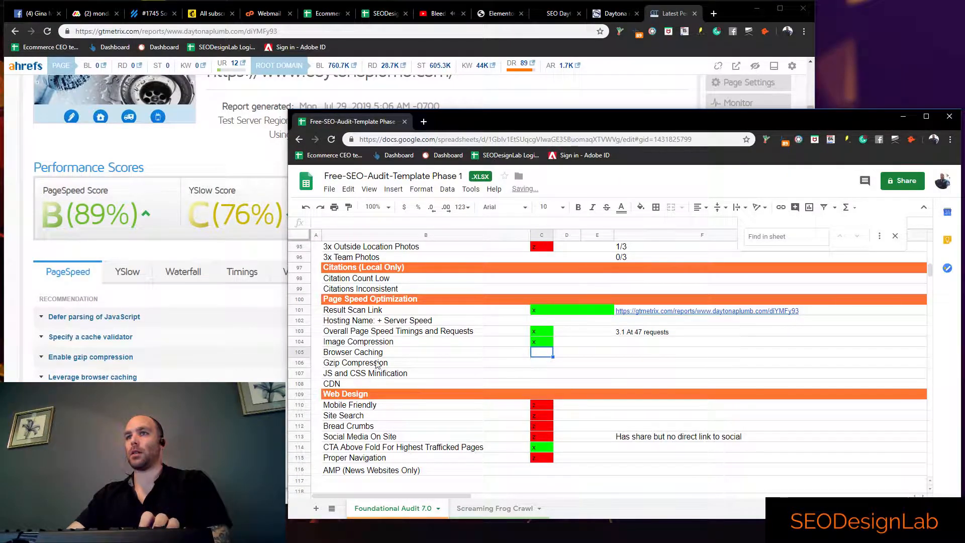
Mark Browser Caching, Gzip Compression, and JS and CSS Minification as passed with x in column C
type("x")
left_click(545, 353)
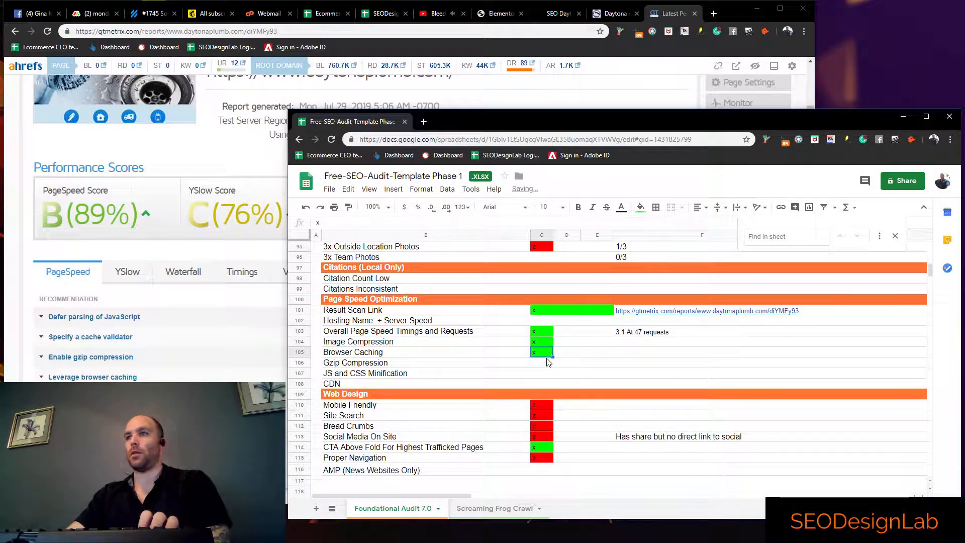
left_click(539, 364)
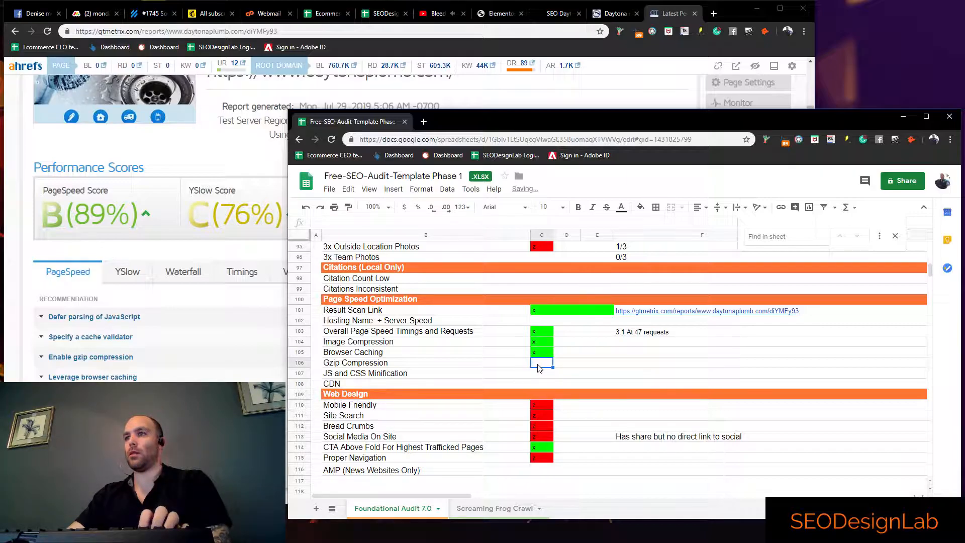
type("x")
left_click(549, 375)
type("x")
Mark the CDN item as failed with z in column C and enter the note "None" in column F
left_click(548, 383)
type("z")
left_click(598, 384)
type("None")
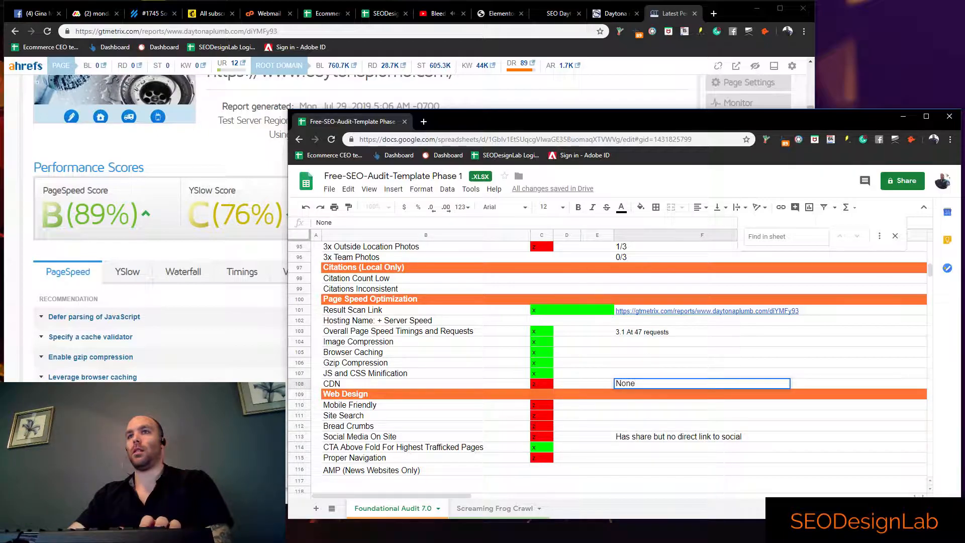
Search the YSlow recommendations of the GTmetrix report for "cdn"
left_click(128, 276)
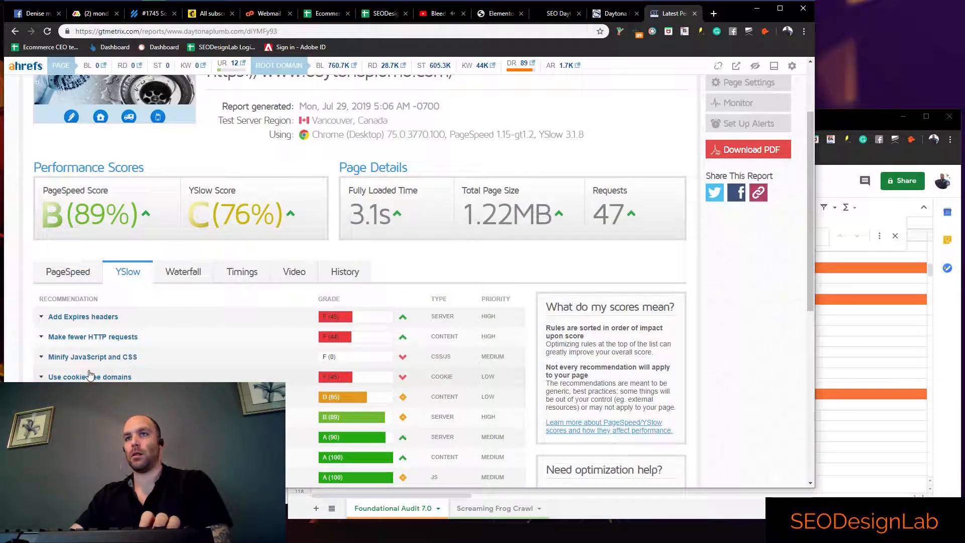
scroll(81, 377, "down", 1)
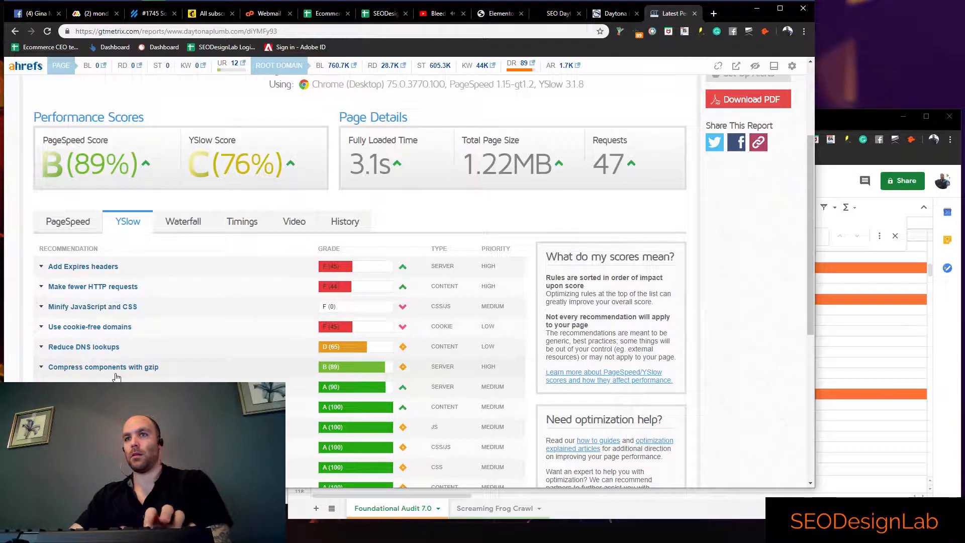
key("ctrl+f")
type("cdn")
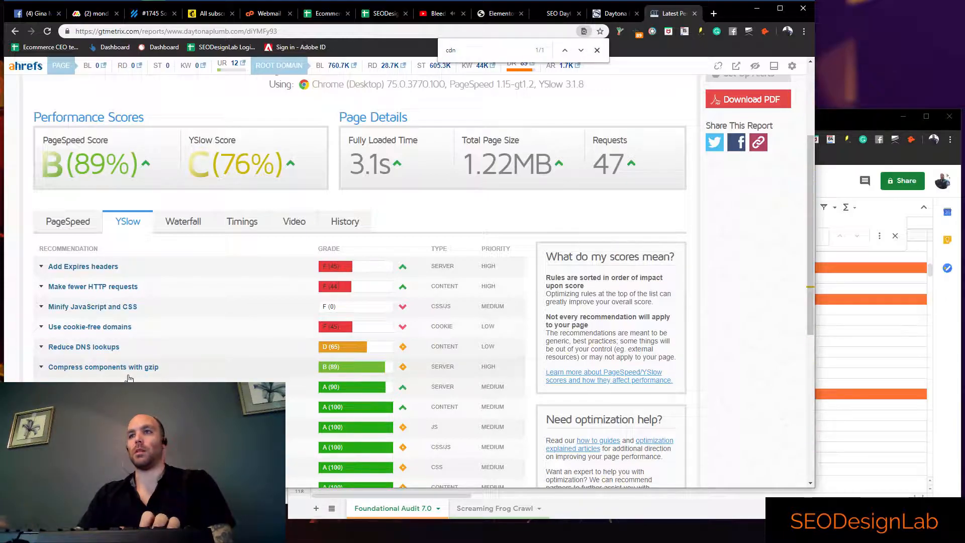
Change the CDN item's mark in column C to x and delete the note in column F of its row
left_click(820, 385)
left_click(541, 384)
type("x")
left_click(634, 383)
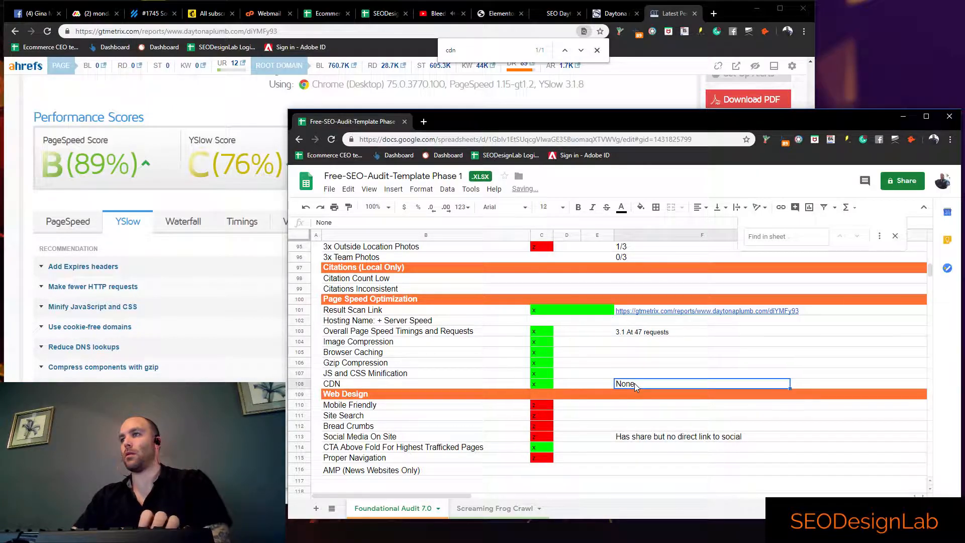
key("Delete")
left_click(598, 351)
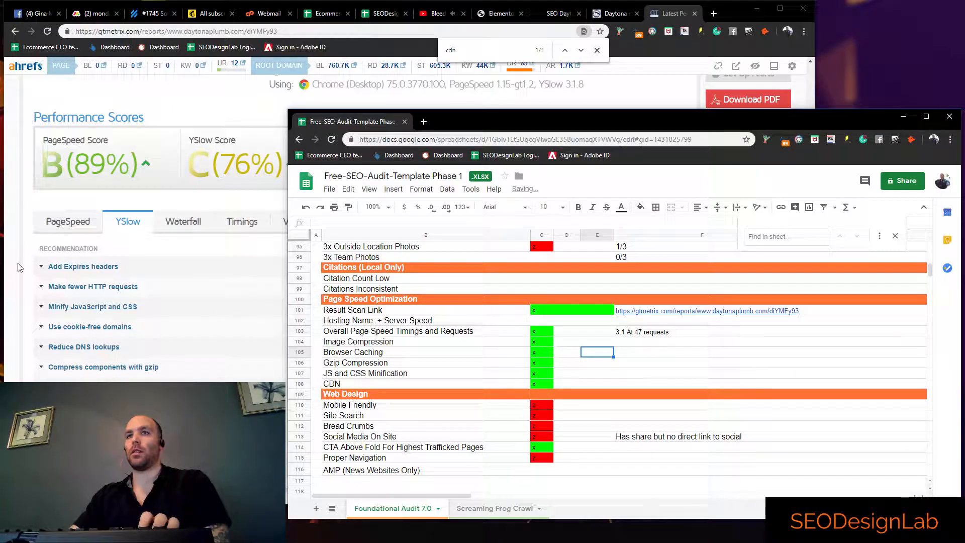
Examine the fully loaded time and total page size in the GTmetrix report's page details
left_click(19, 266)
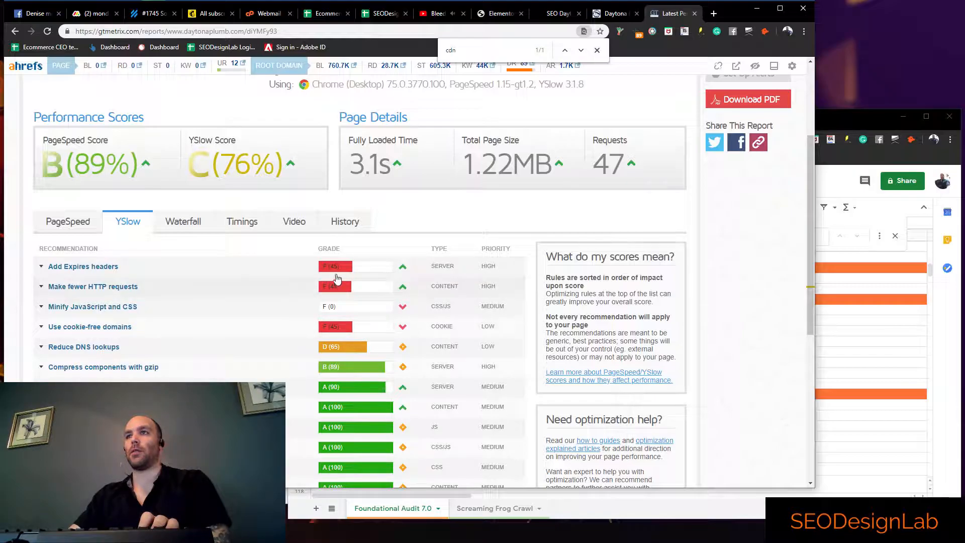
scroll(338, 281, "up", 2)
left_click_drag(387, 272, 346, 264)
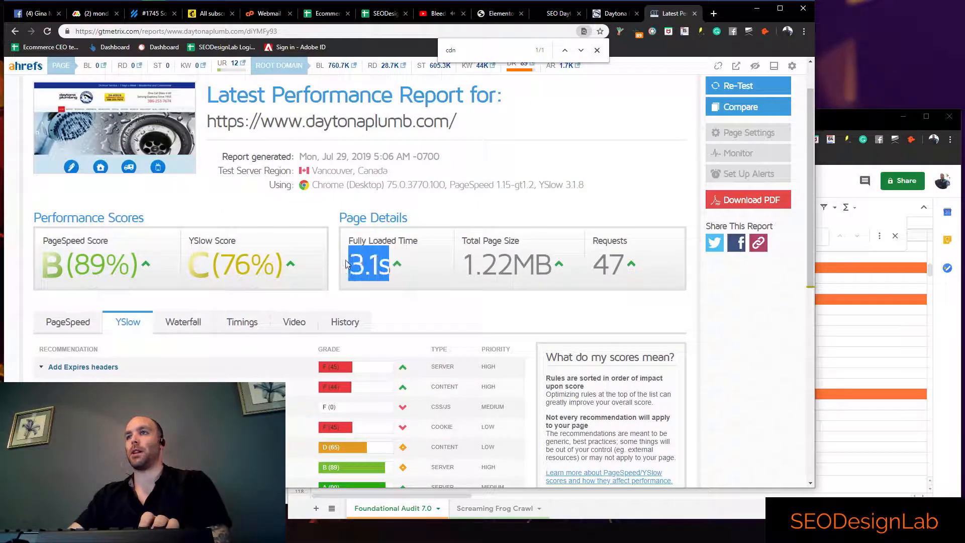
left_click(368, 265)
double_click(387, 266)
left_click(387, 266)
left_click_drag(367, 266, 391, 272)
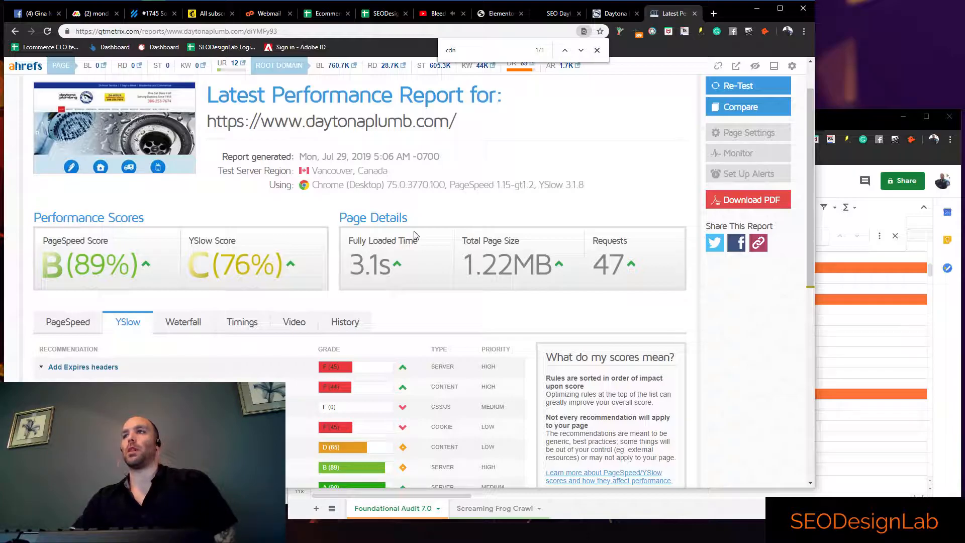
left_click_drag(464, 271, 565, 271)
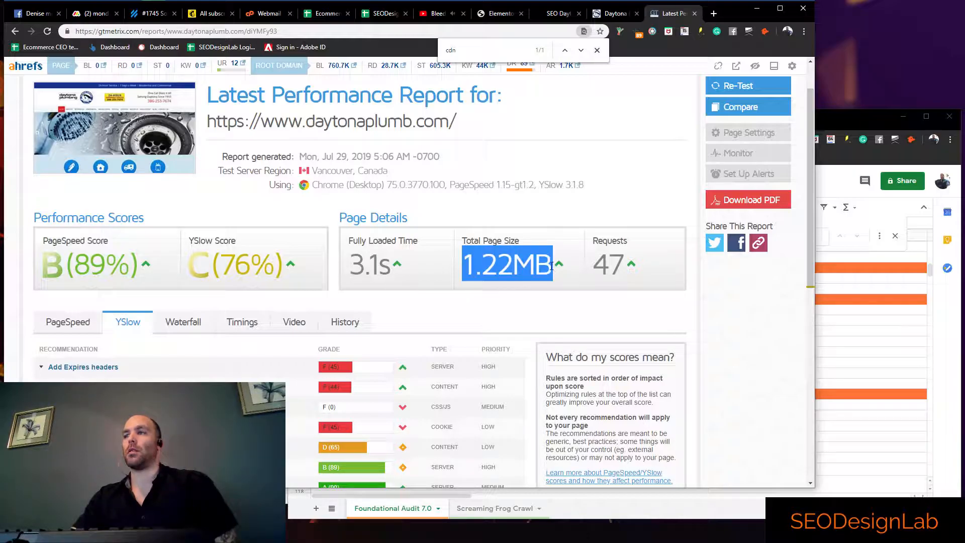
scroll(544, 278, "up", 1)
Review the audit sheet's unfilled Citations, Indexation, Google Search Console and Google Analytics sections
left_click(815, 344)
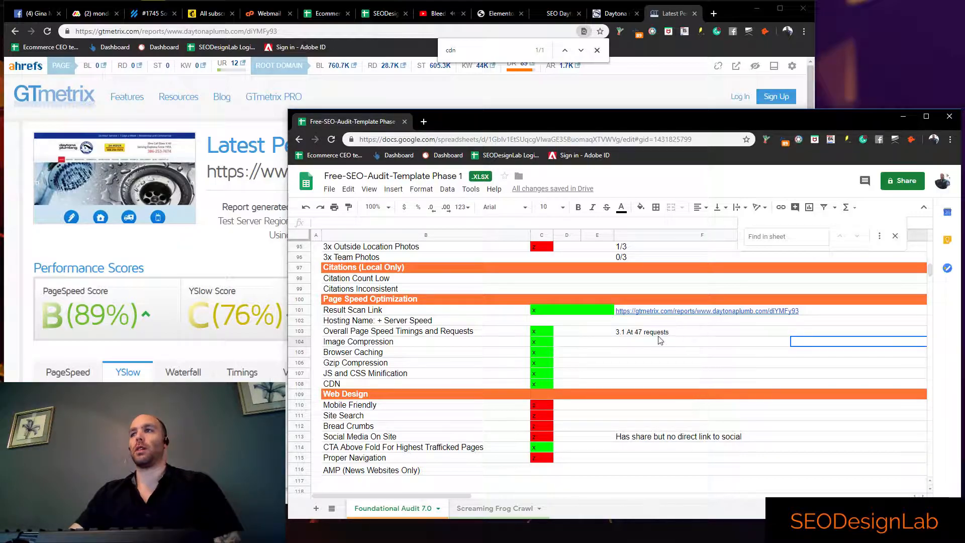
scroll(590, 392, "up", 5)
left_click(568, 387)
left_click(543, 385)
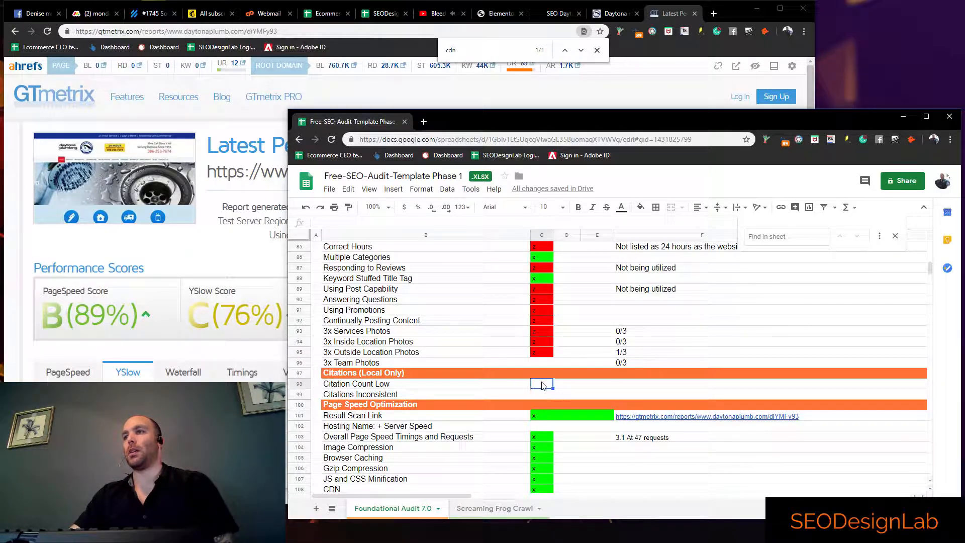
scroll(542, 383, "up", 10)
scroll(548, 384, "up", 10)
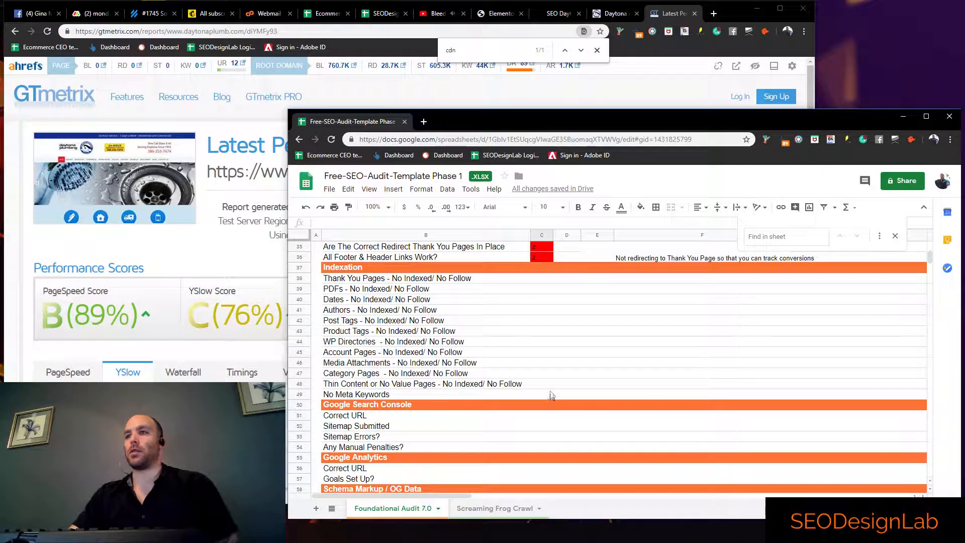
scroll(551, 397, "up", 3)
scroll(520, 410, "down", 4)
left_click(522, 404)
left_click_drag(550, 400, 549, 410)
left_click(529, 330)
left_click(527, 278)
left_click(543, 257)
left_click(545, 300)
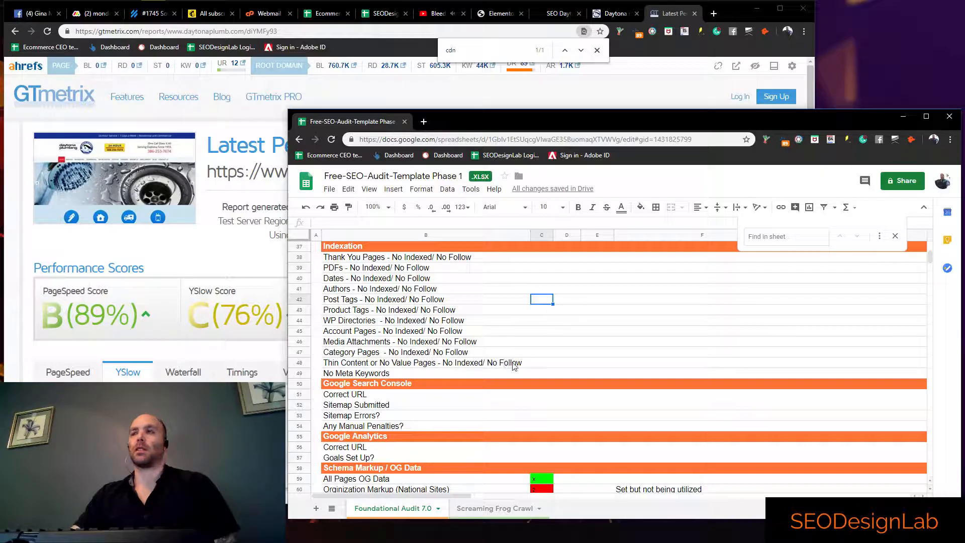
Switch to the seodesignlab.com Daytona Beach services page and view its free site audit request form
left_click(201, 251)
left_click(562, 15)
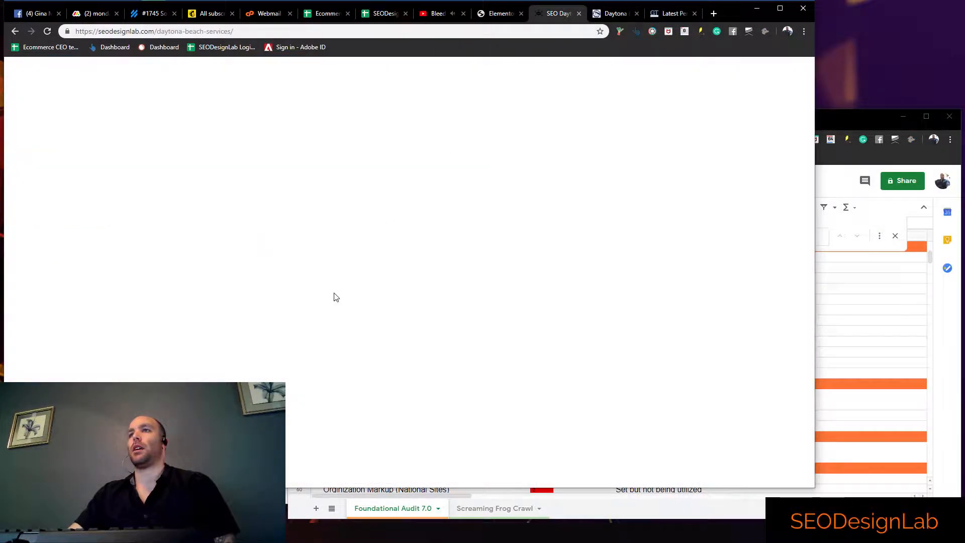
scroll(331, 291, "down", 10)
scroll(331, 287, "down", 6)
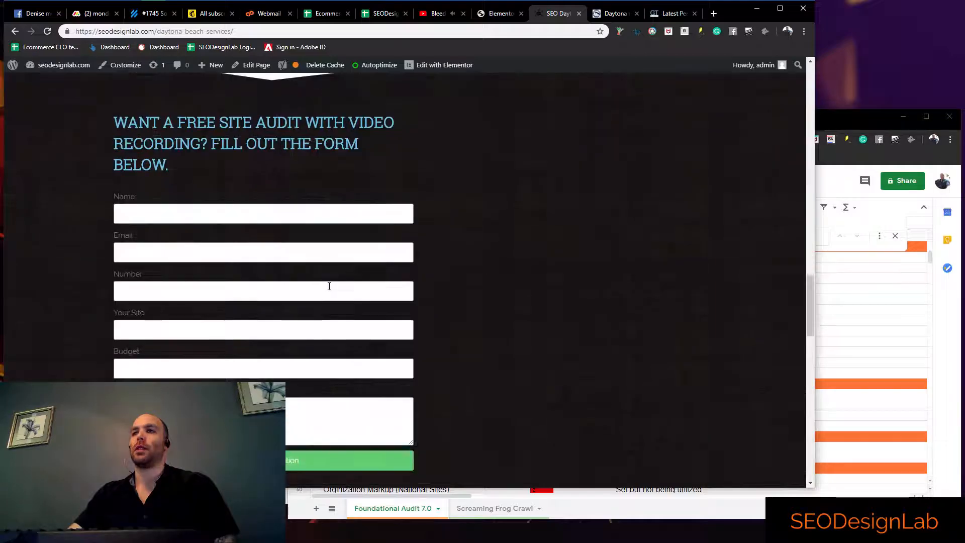
scroll(523, 284, "up", 3)
scroll(497, 311, "down", 1)
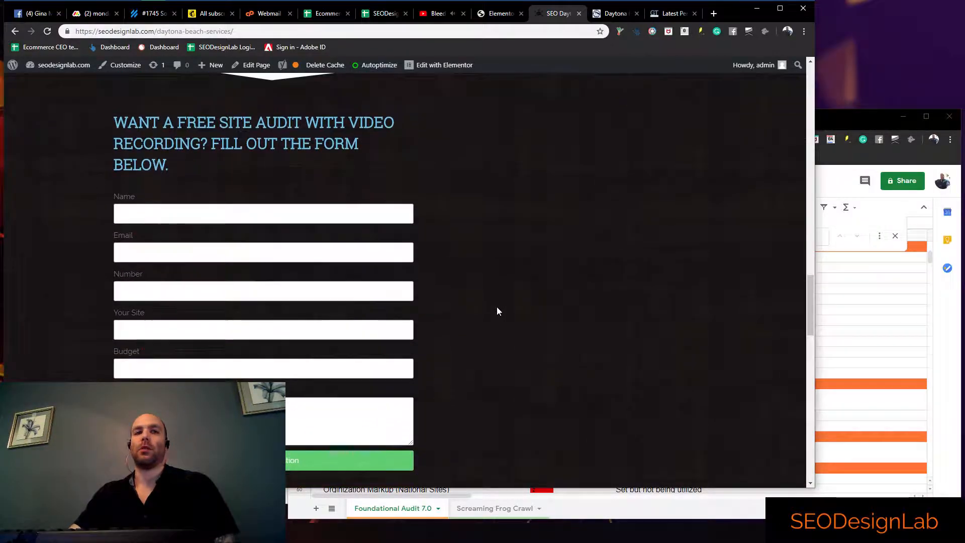